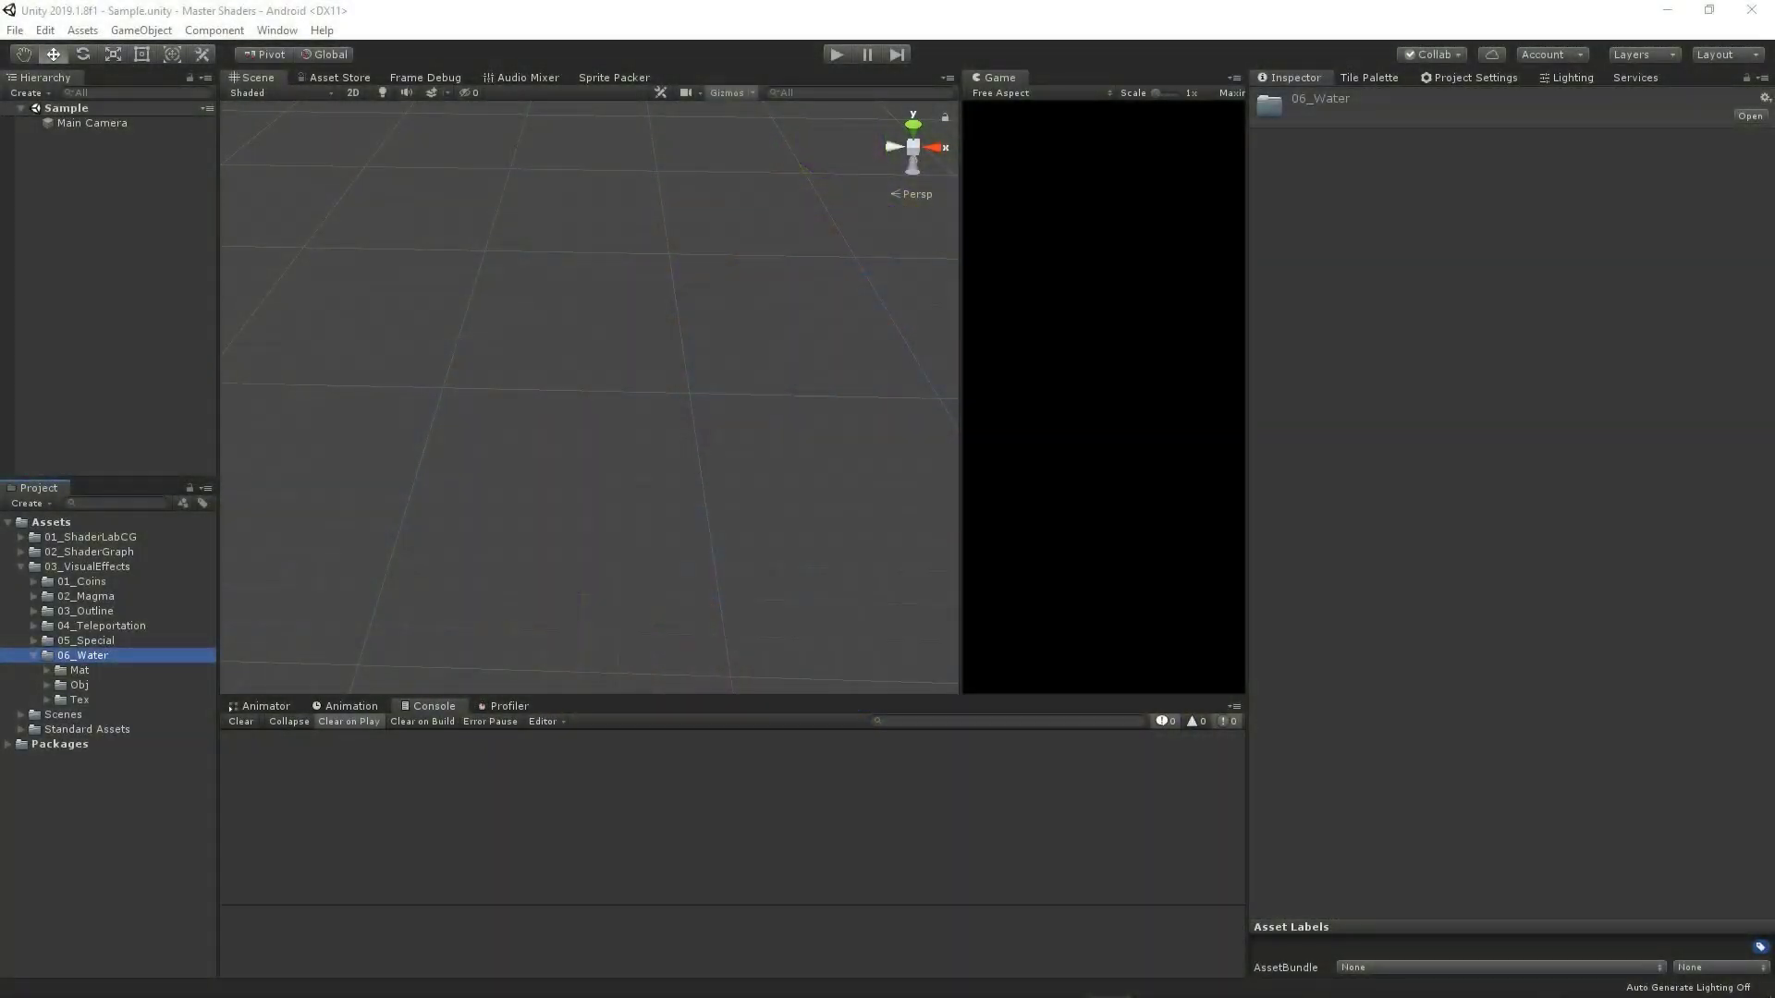
# Expand the Tex, Obj and Mat subfolders under 03_VisualEffects > 06_Water.
pyautogui.click(115, 567)
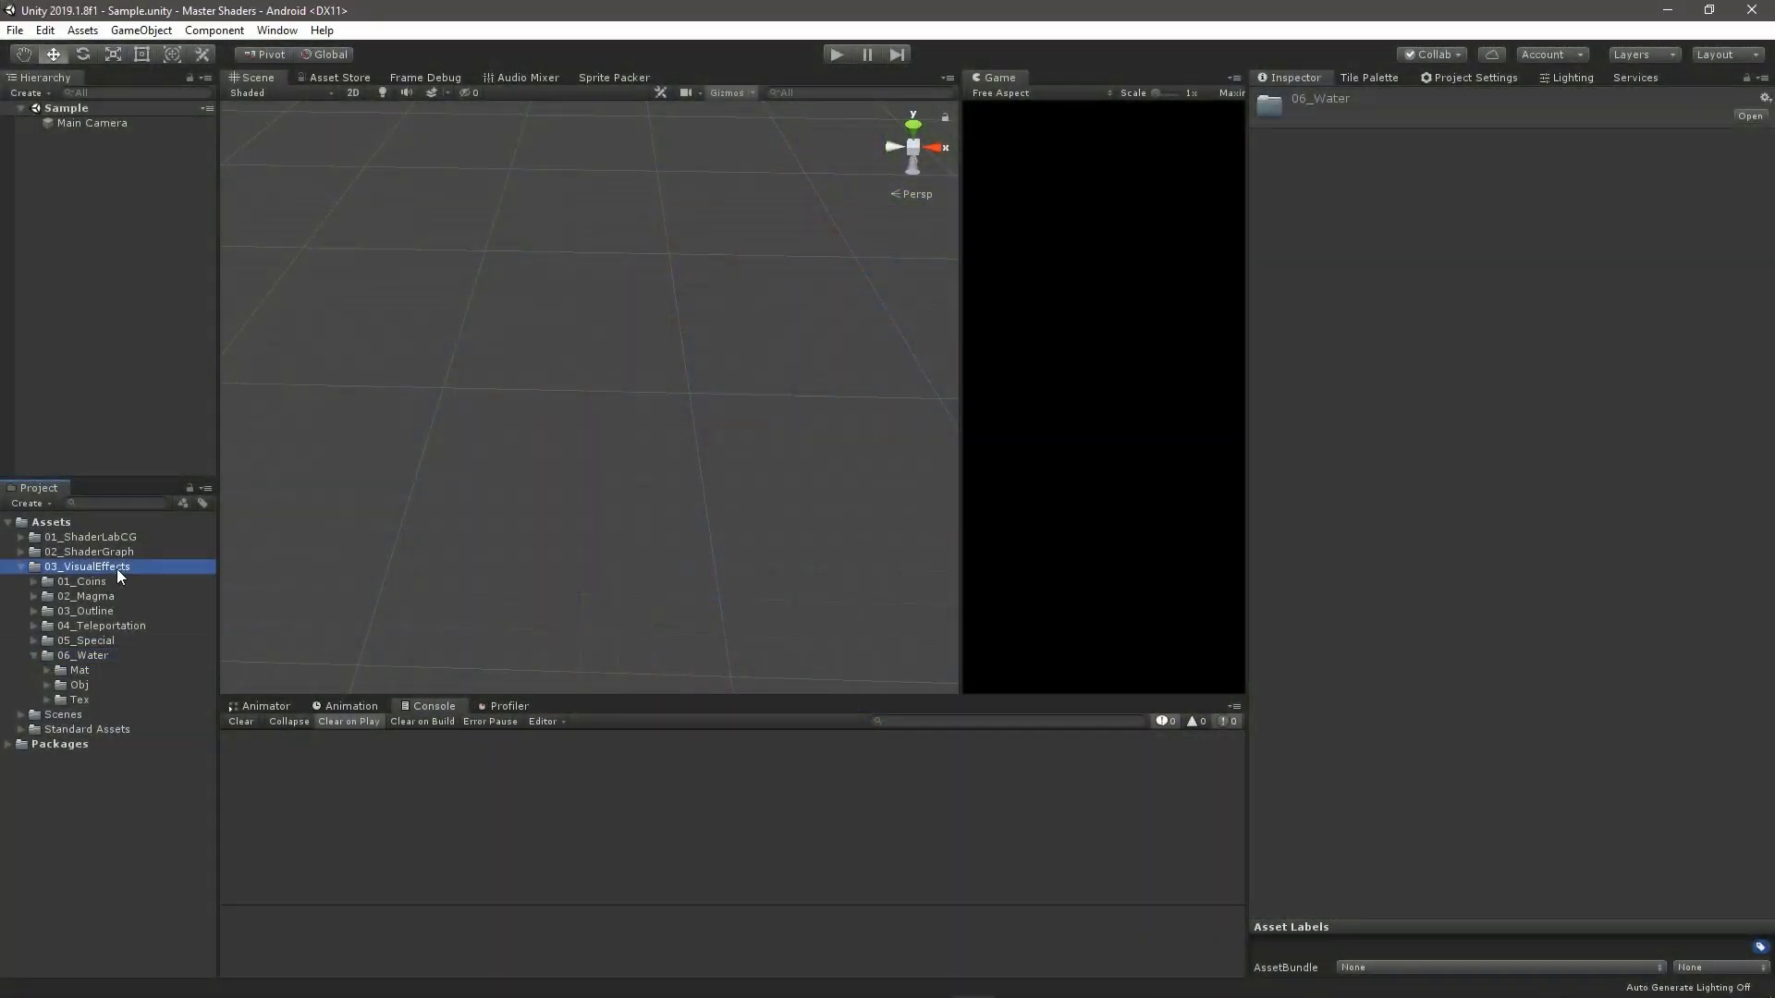
pyautogui.click(91, 655)
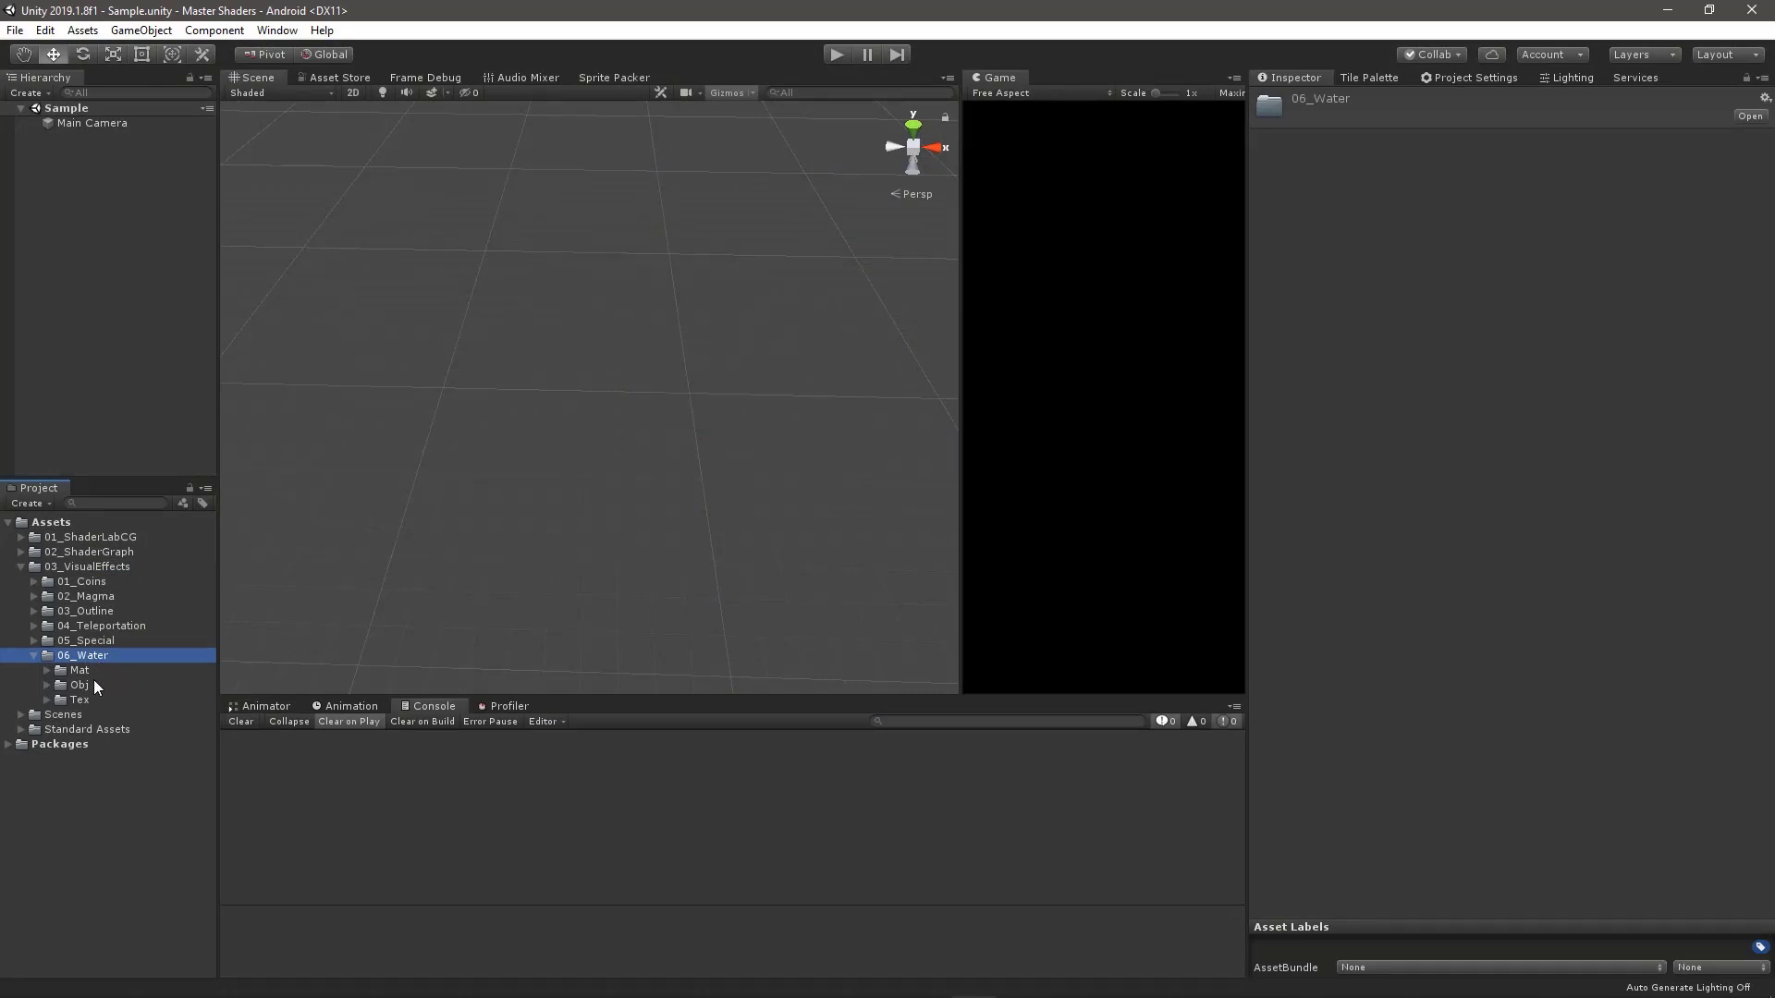
pyautogui.click(79, 685)
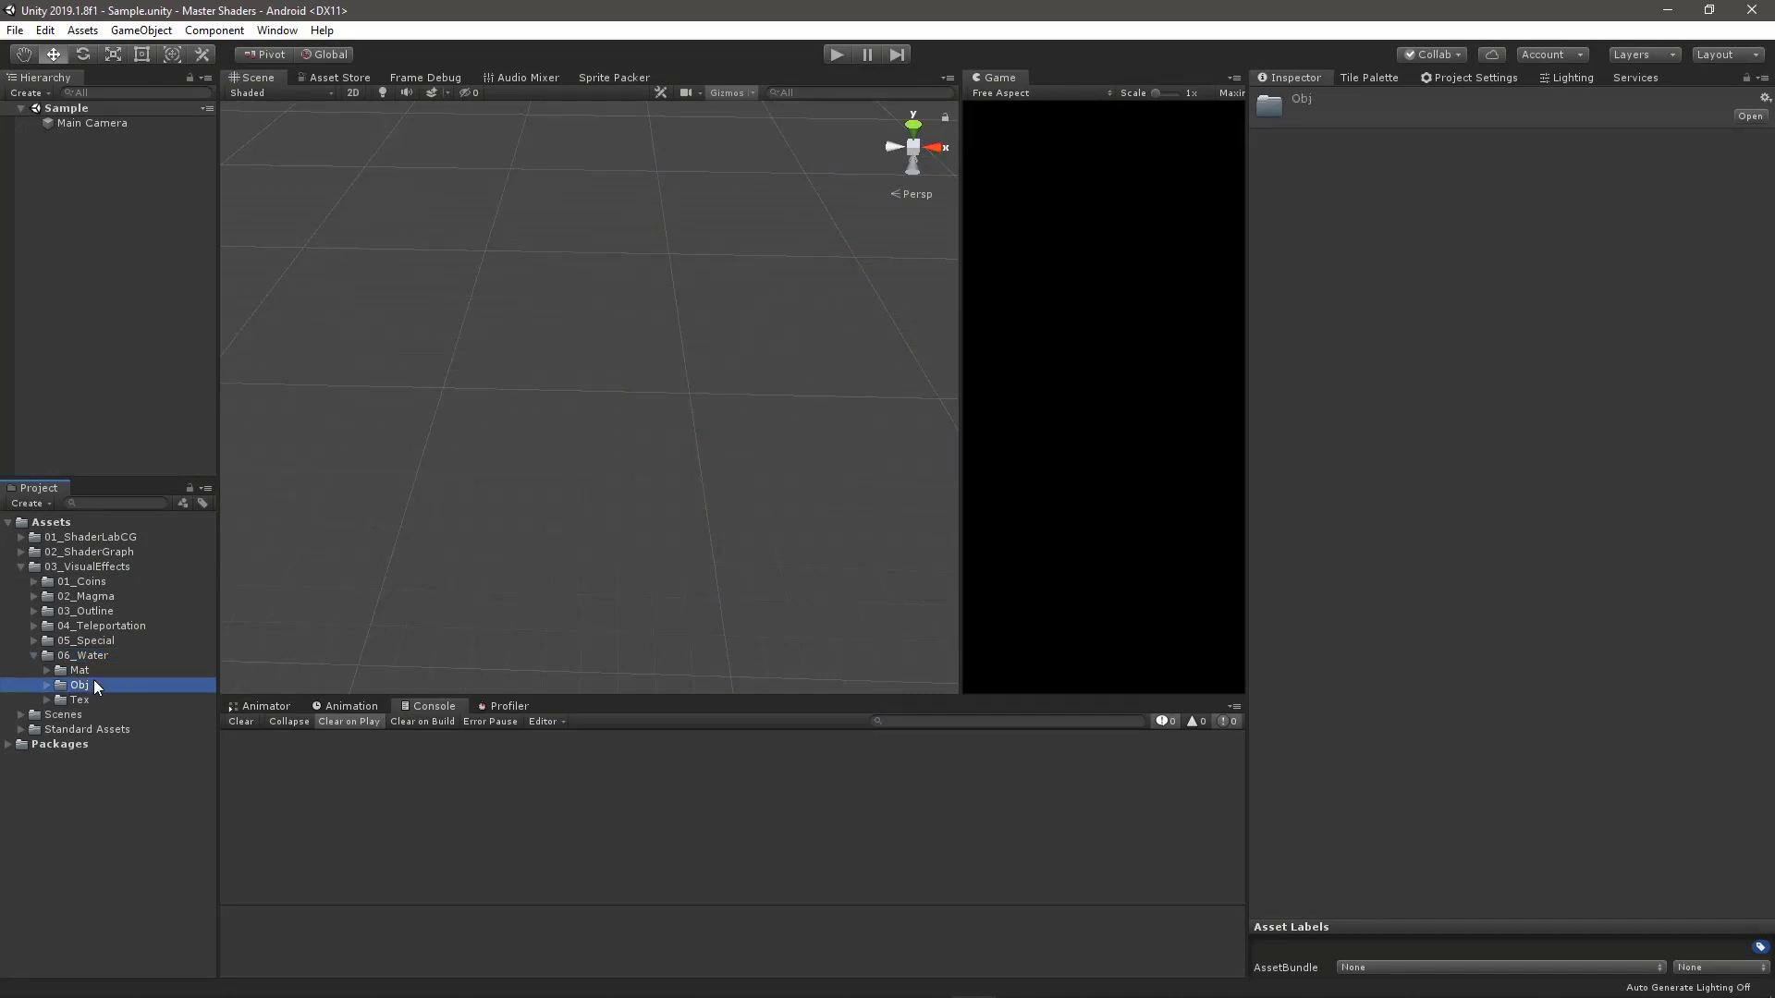
pyautogui.click(98, 698)
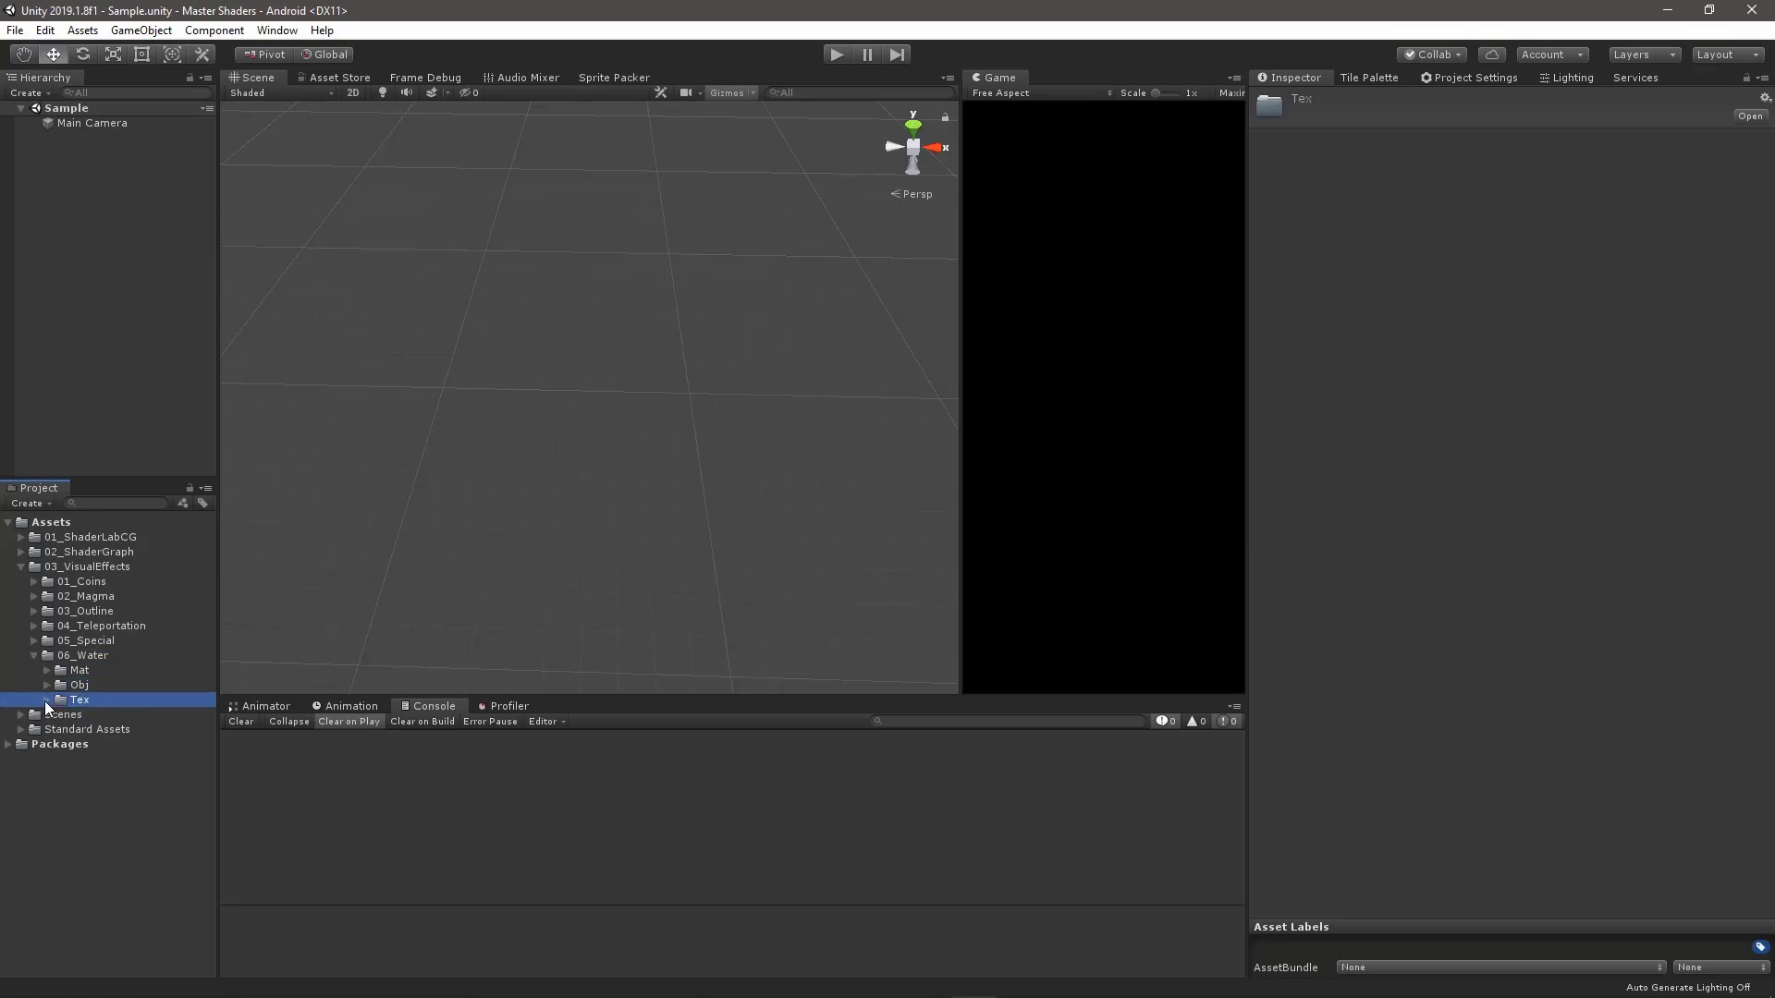
pyautogui.click(47, 700)
pyautogui.click(44, 685)
pyautogui.click(46, 671)
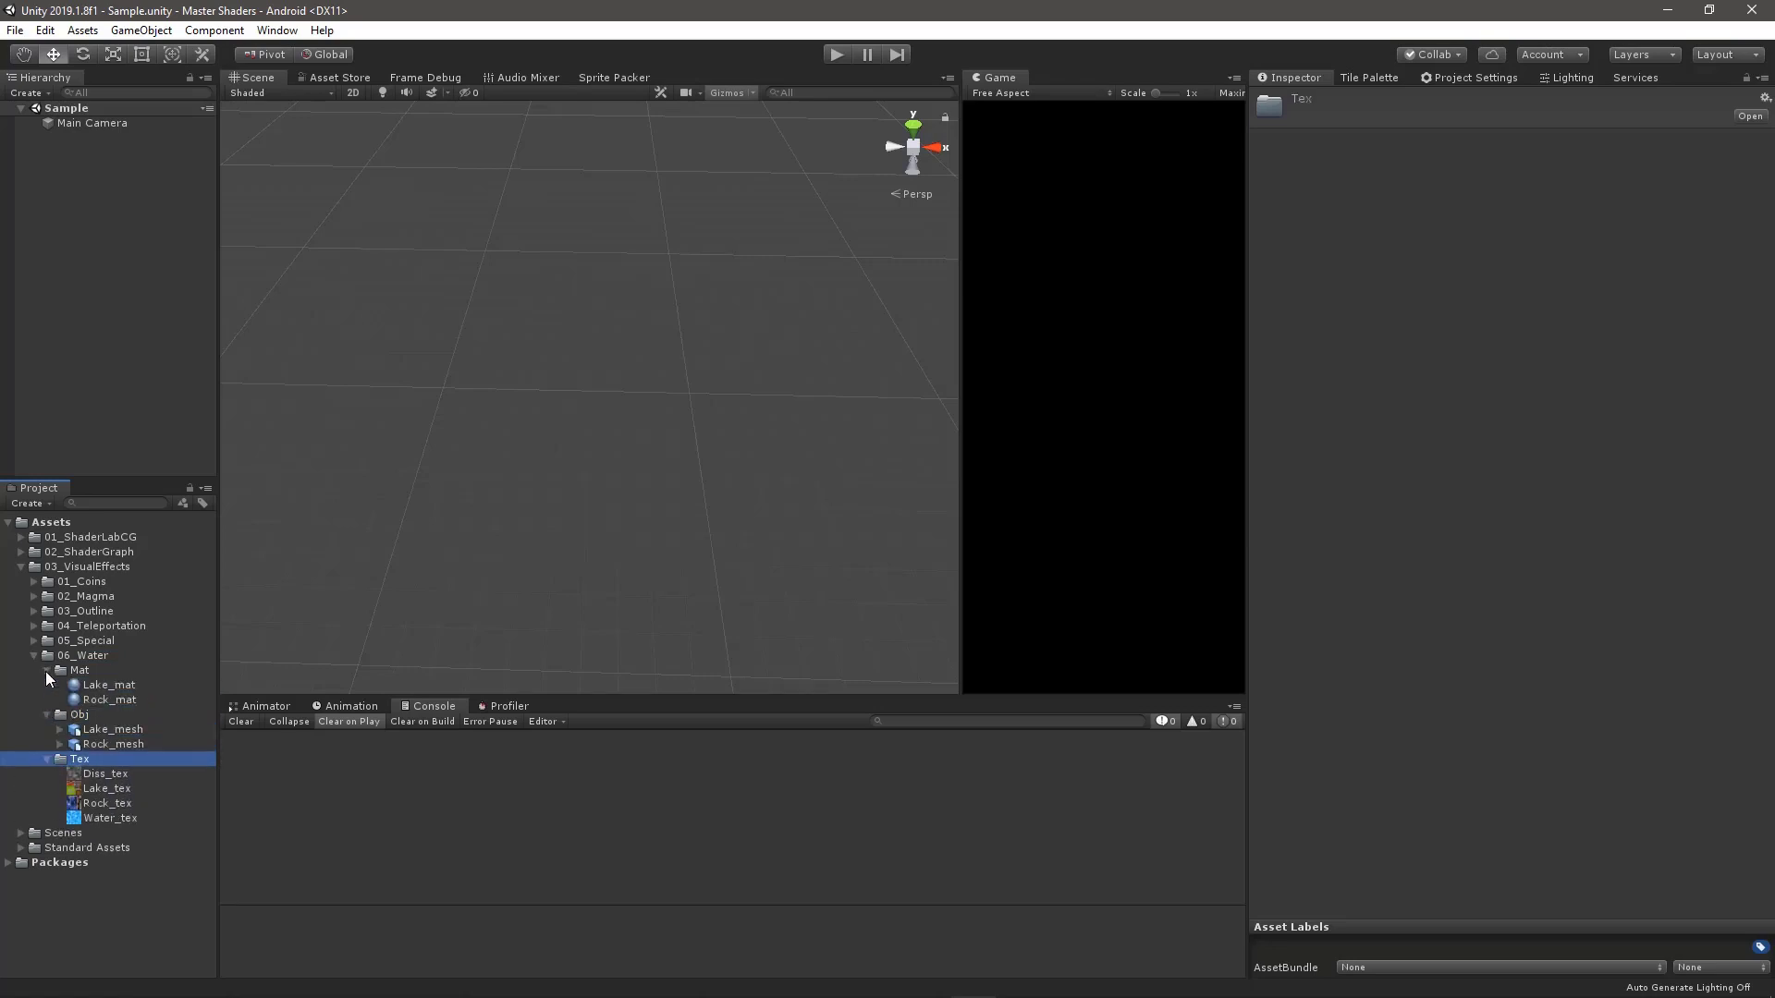
# Preview the Lake_mat and Rock_mat materials in the Inspector.
pyautogui.click(107, 686)
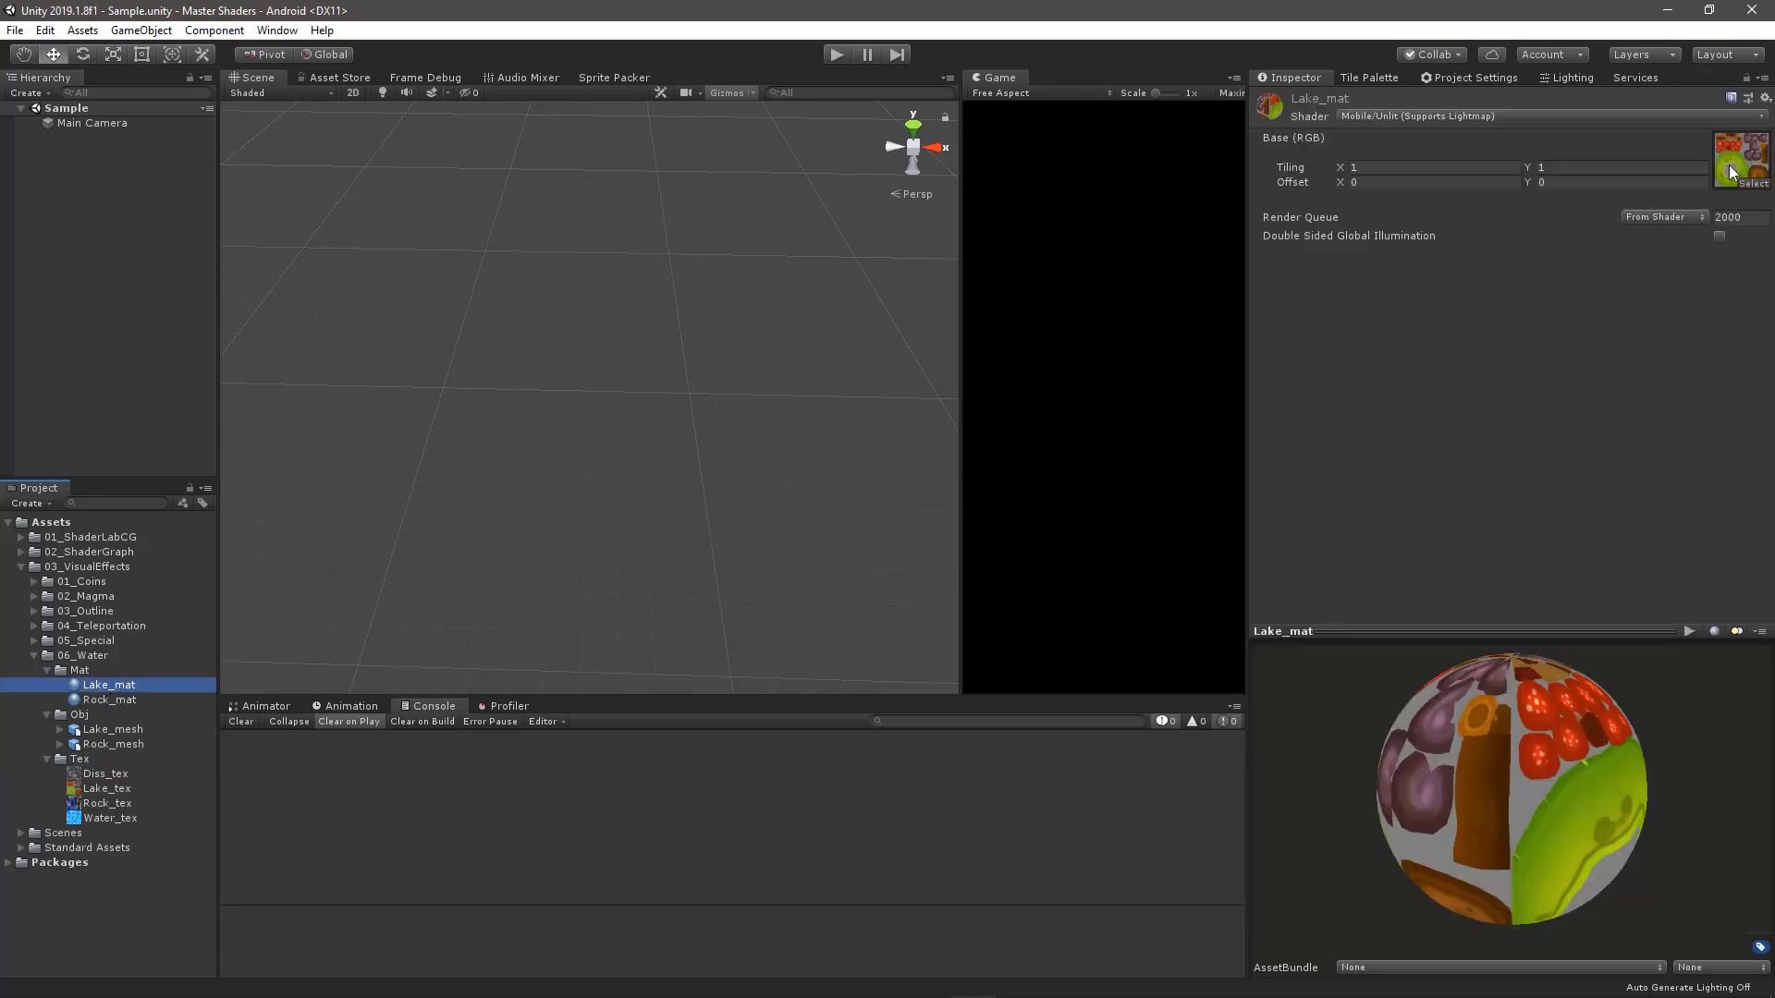
pyautogui.click(107, 701)
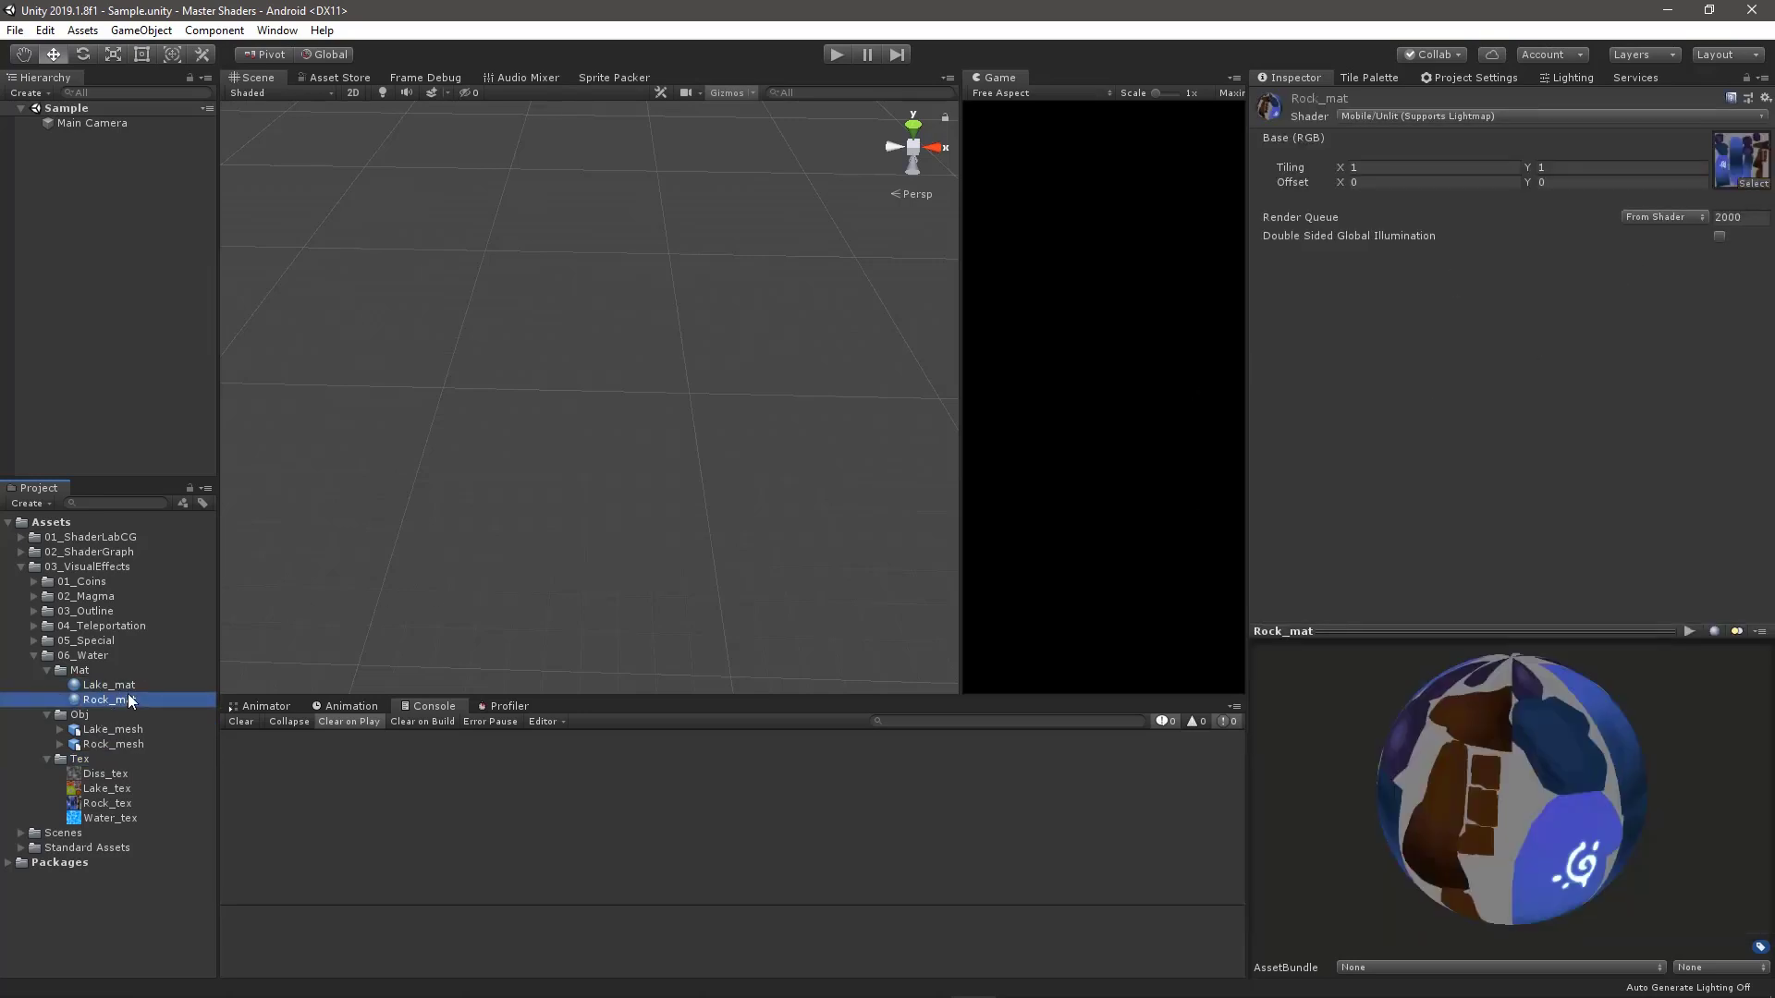
pyautogui.click(80, 654)
# Create an Unlit Shader named Water in the 06_Water folder.
pyautogui.rightClick(98, 655)
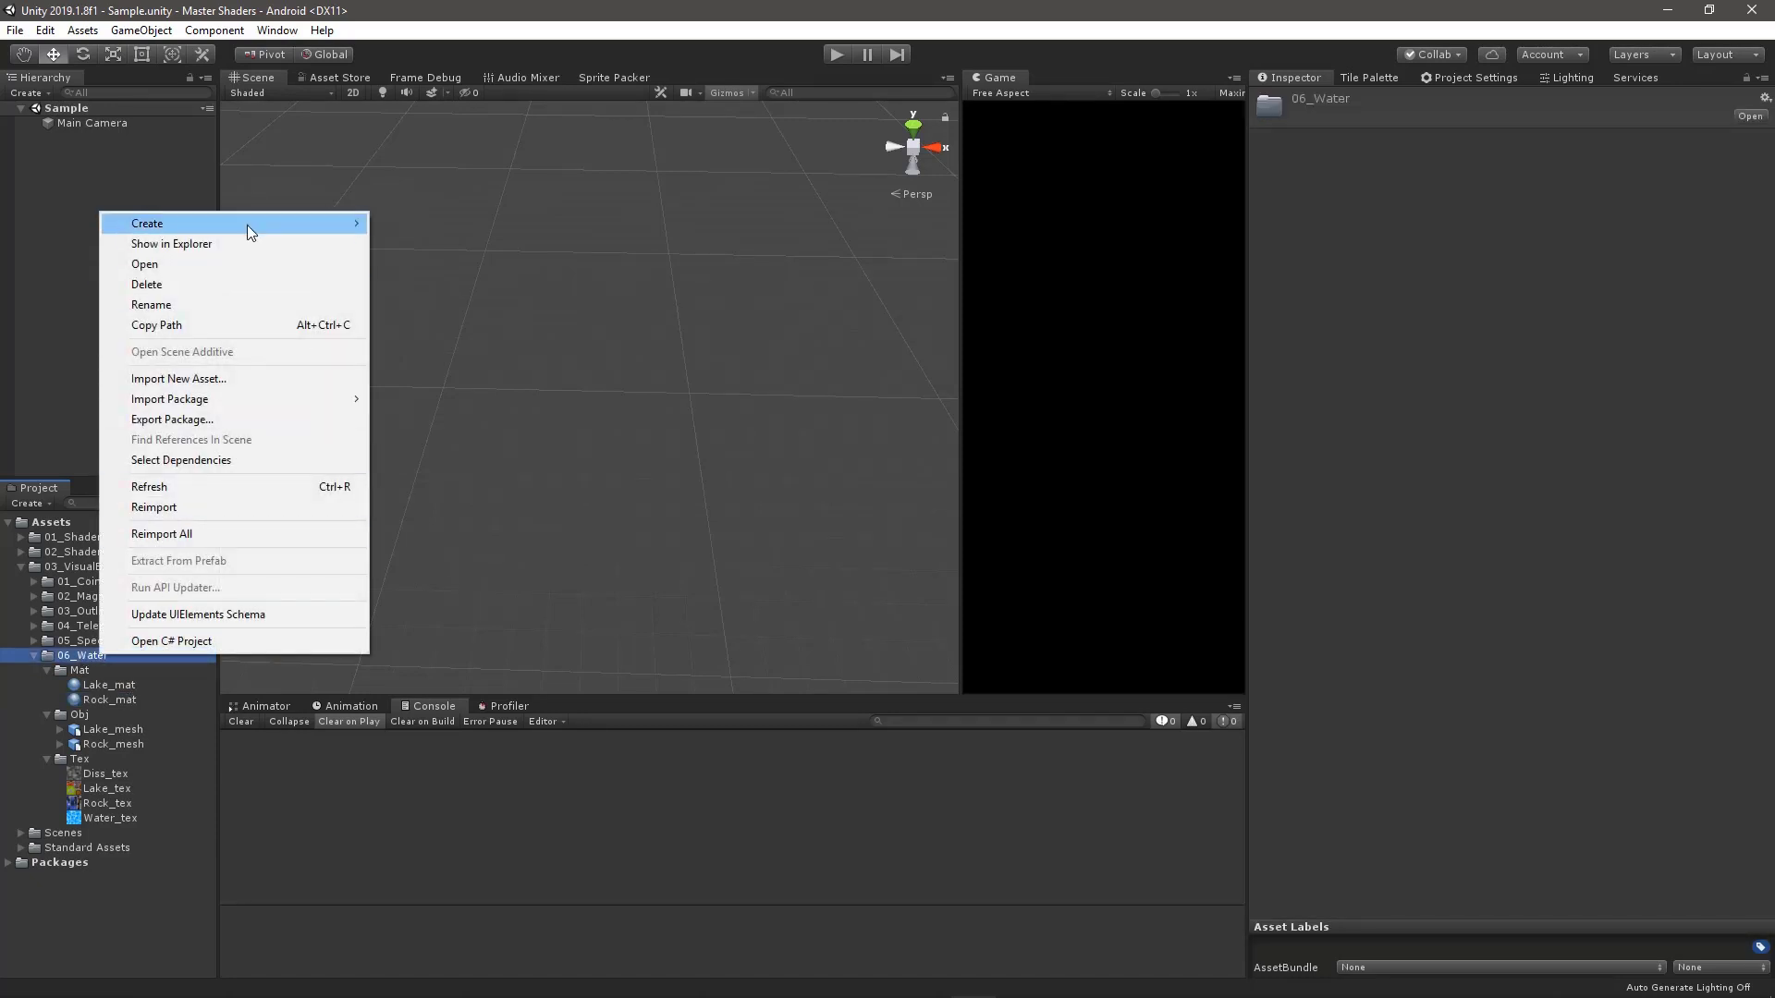
pyautogui.moveTo(246, 225)
pyautogui.moveTo(497, 275)
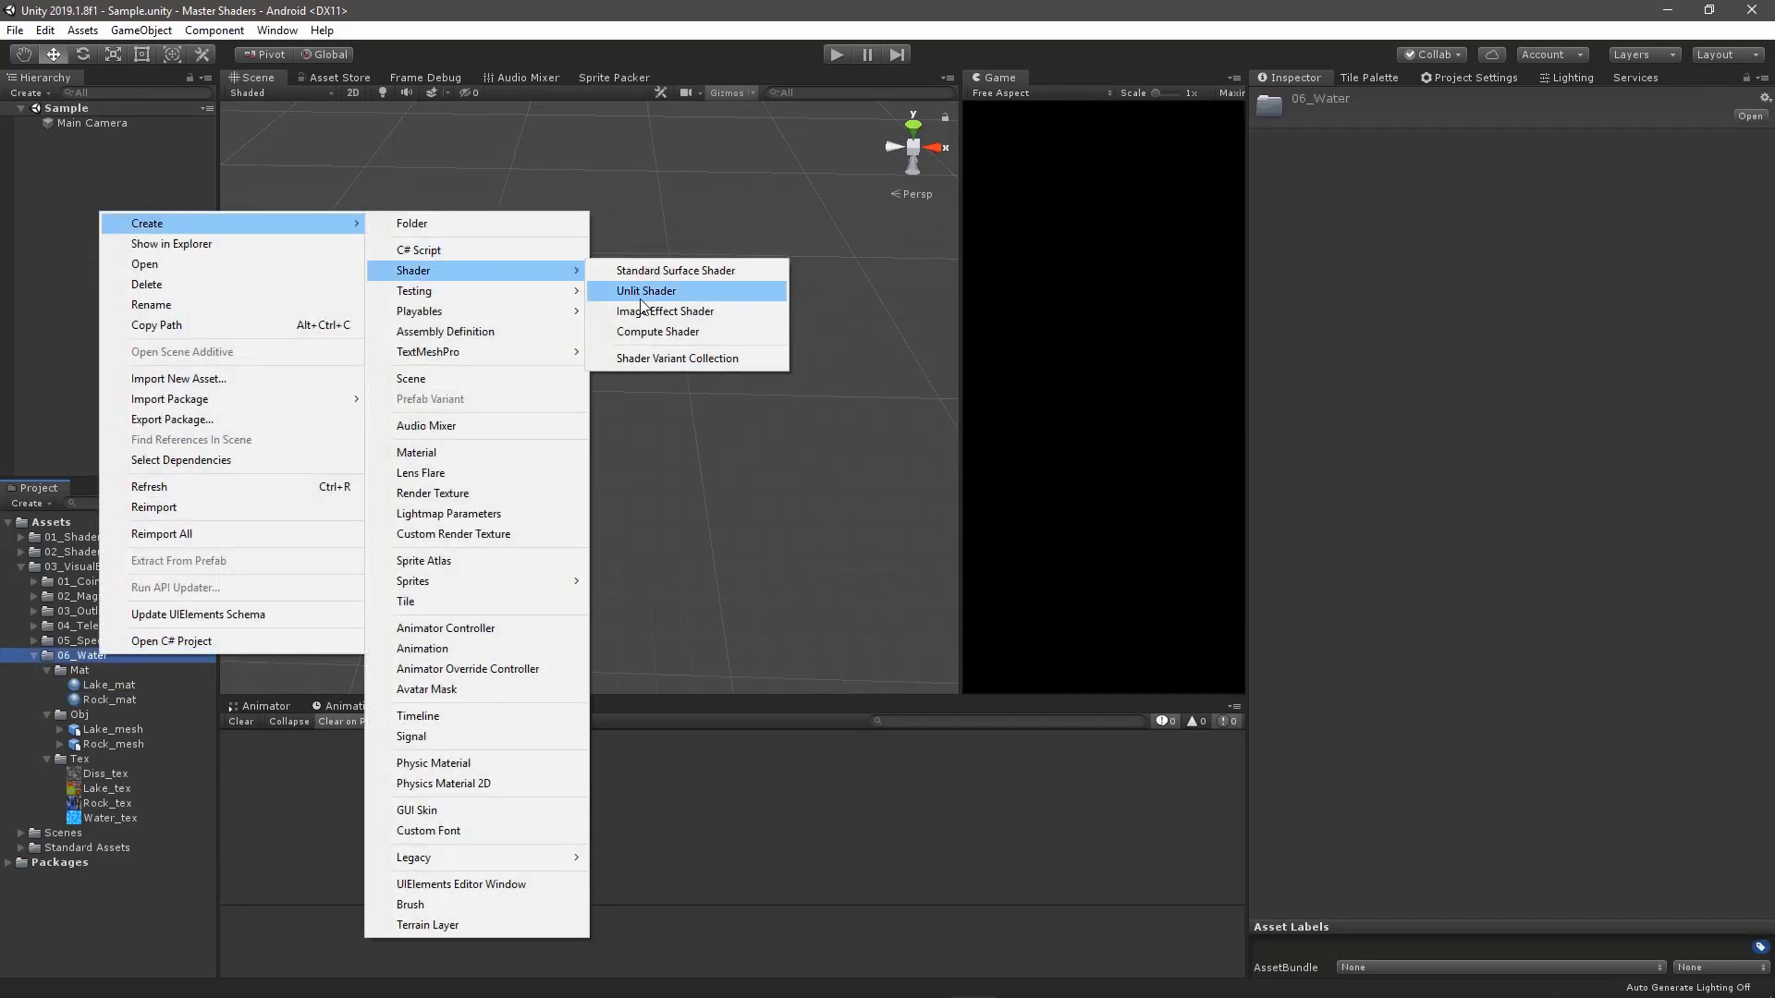
pyautogui.click(642, 294)
pyautogui.write('Water')
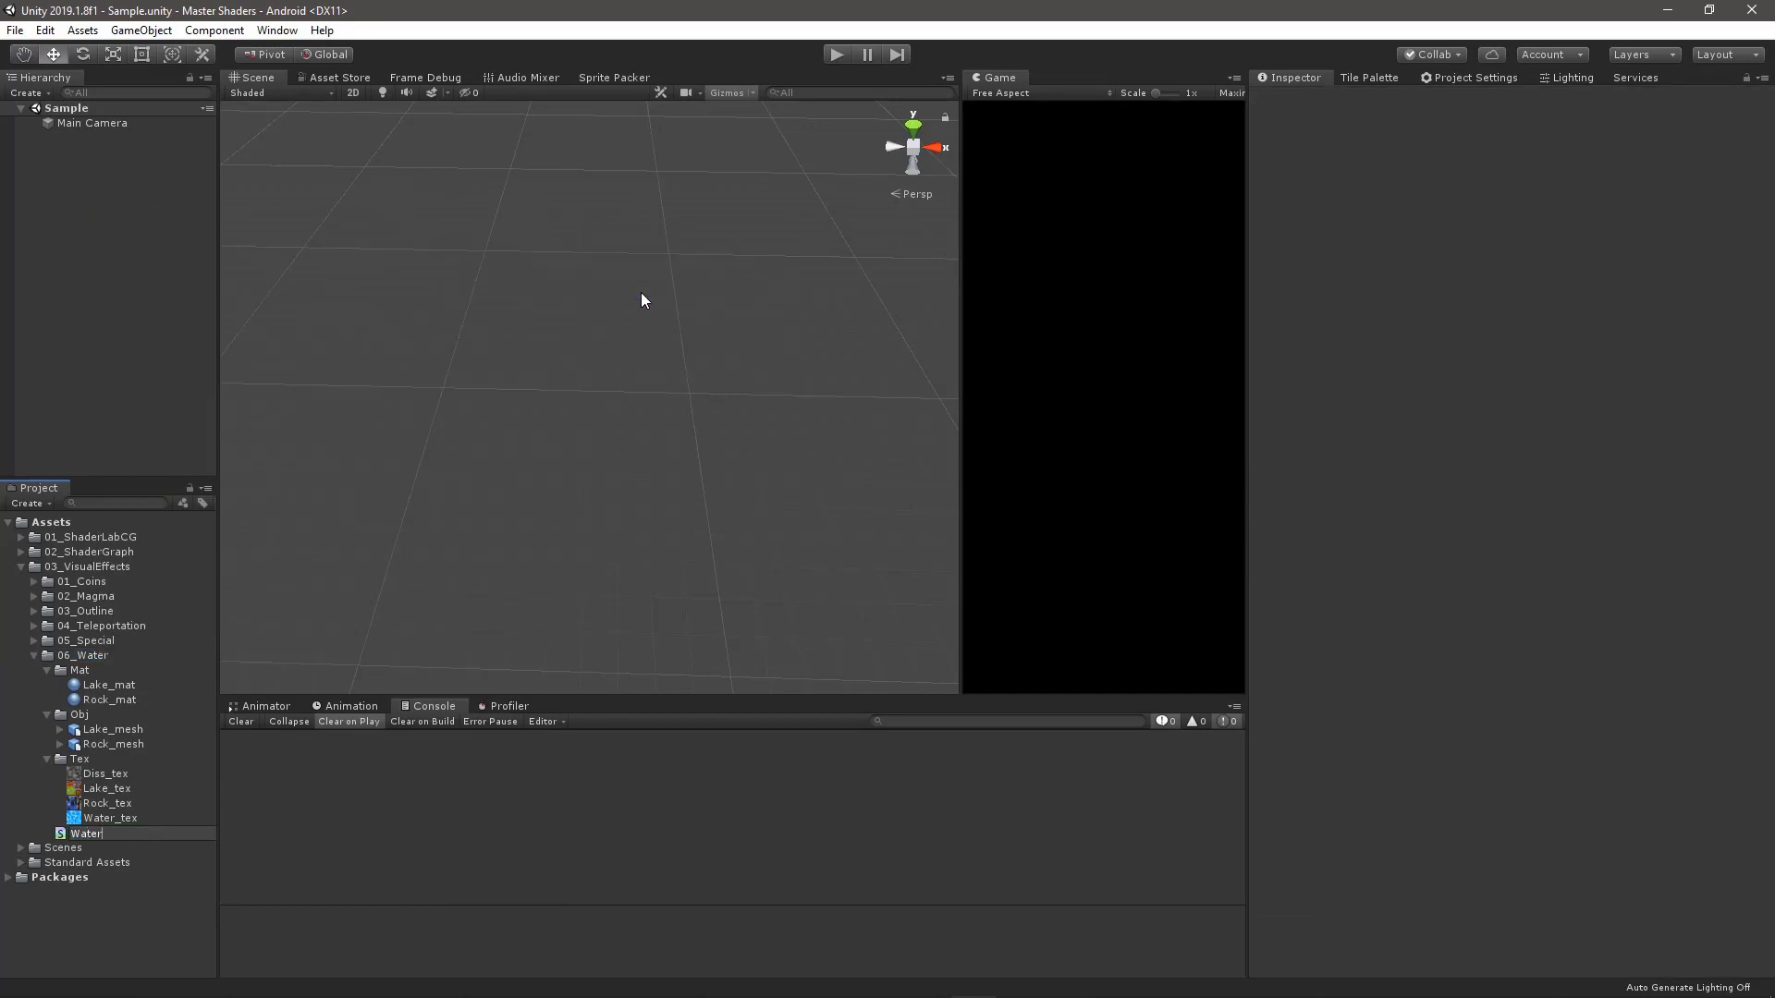
pyautogui.press('Return')
# Create a material named Water in the 06_Water folder.
pyautogui.click(96, 654)
pyautogui.rightClick(96, 654)
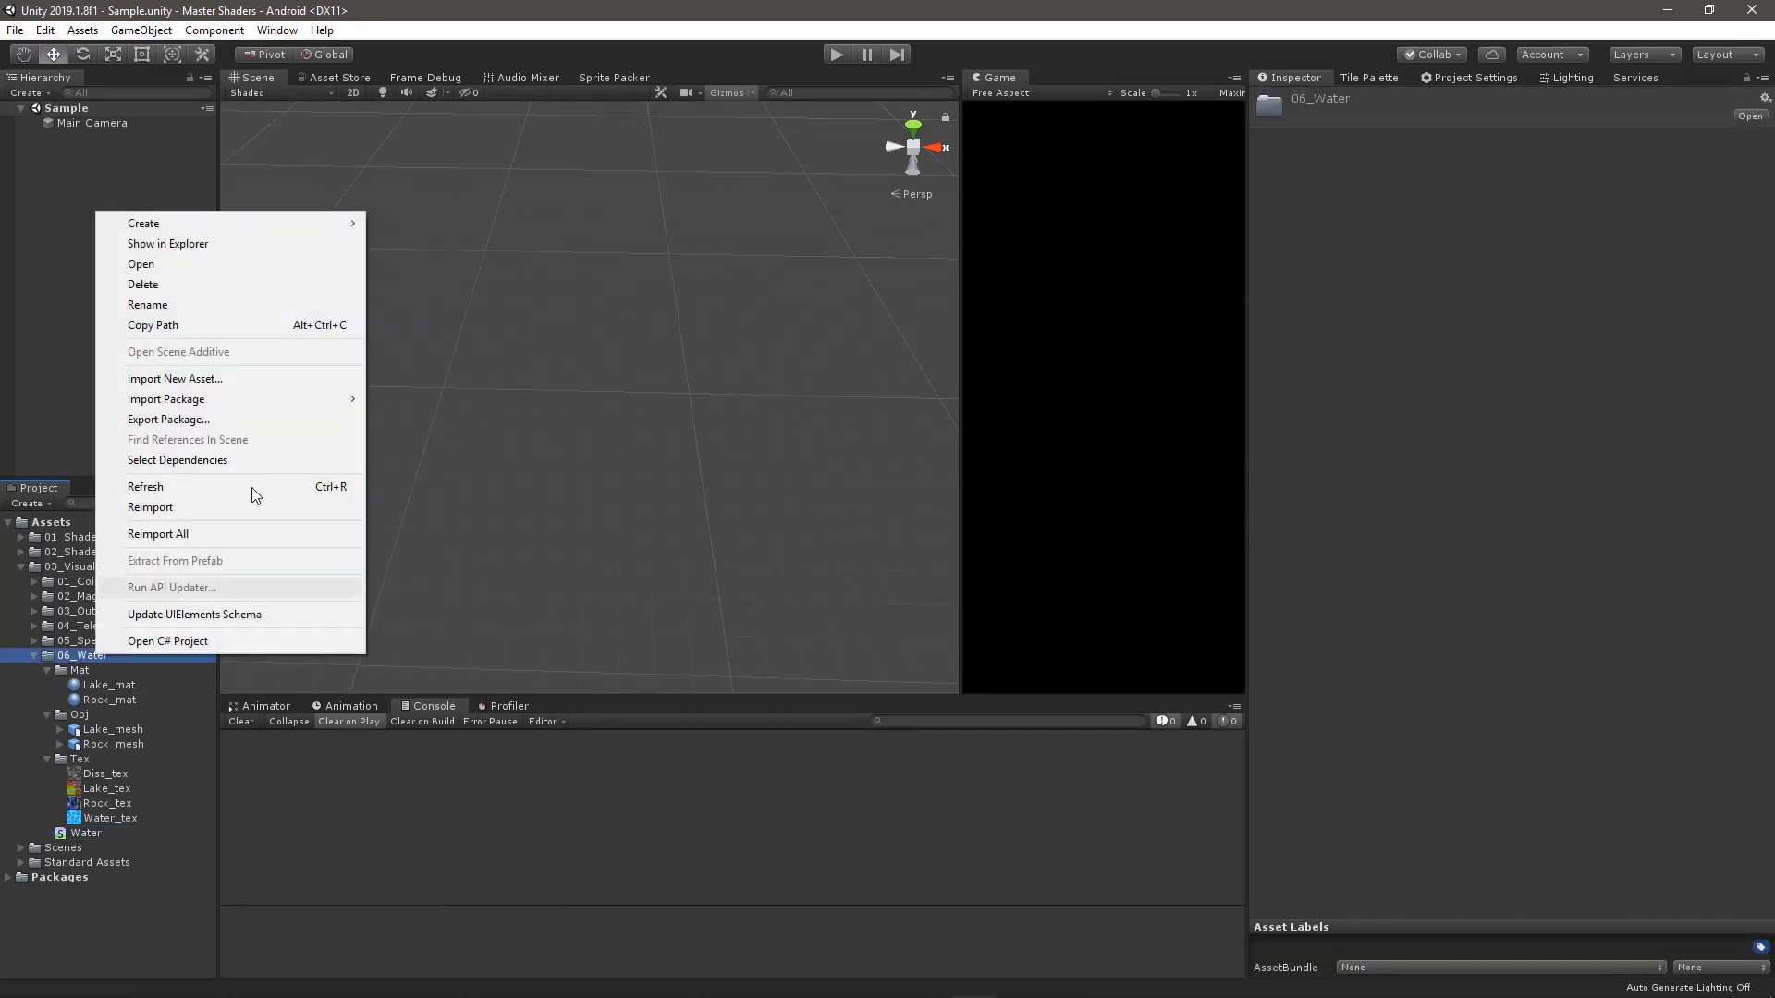
pyautogui.moveTo(297, 218)
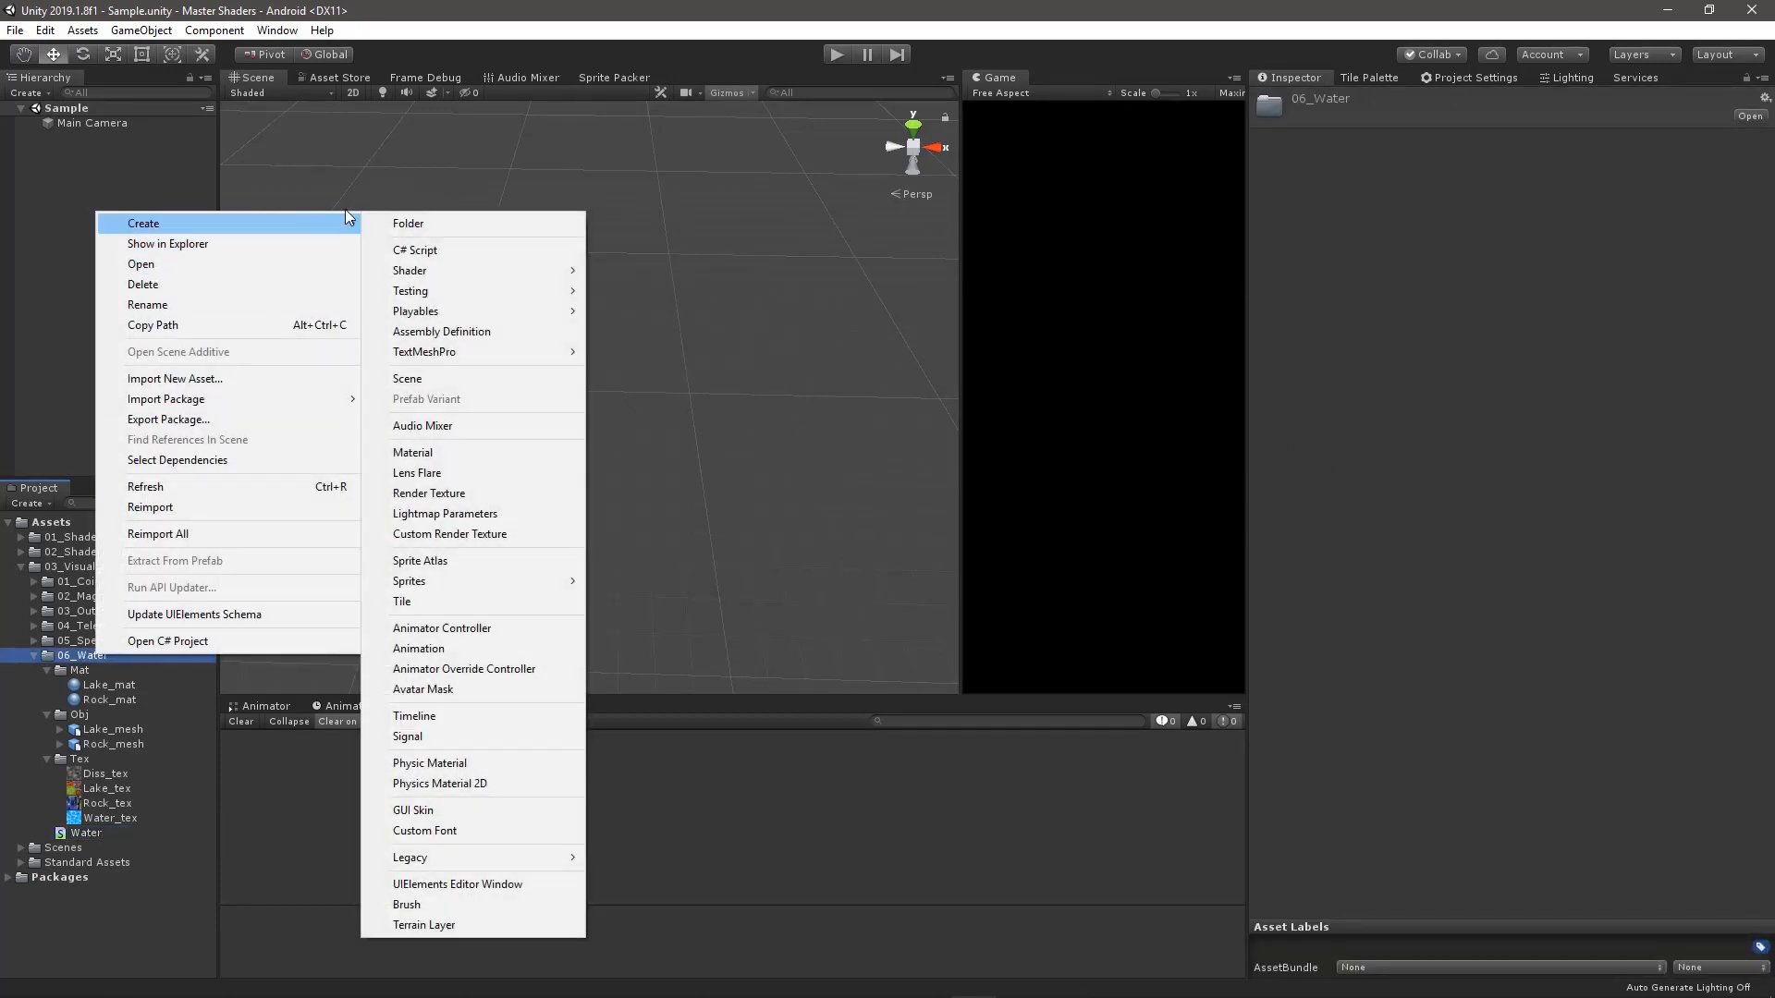
pyautogui.click(470, 447)
pyautogui.write('Water')
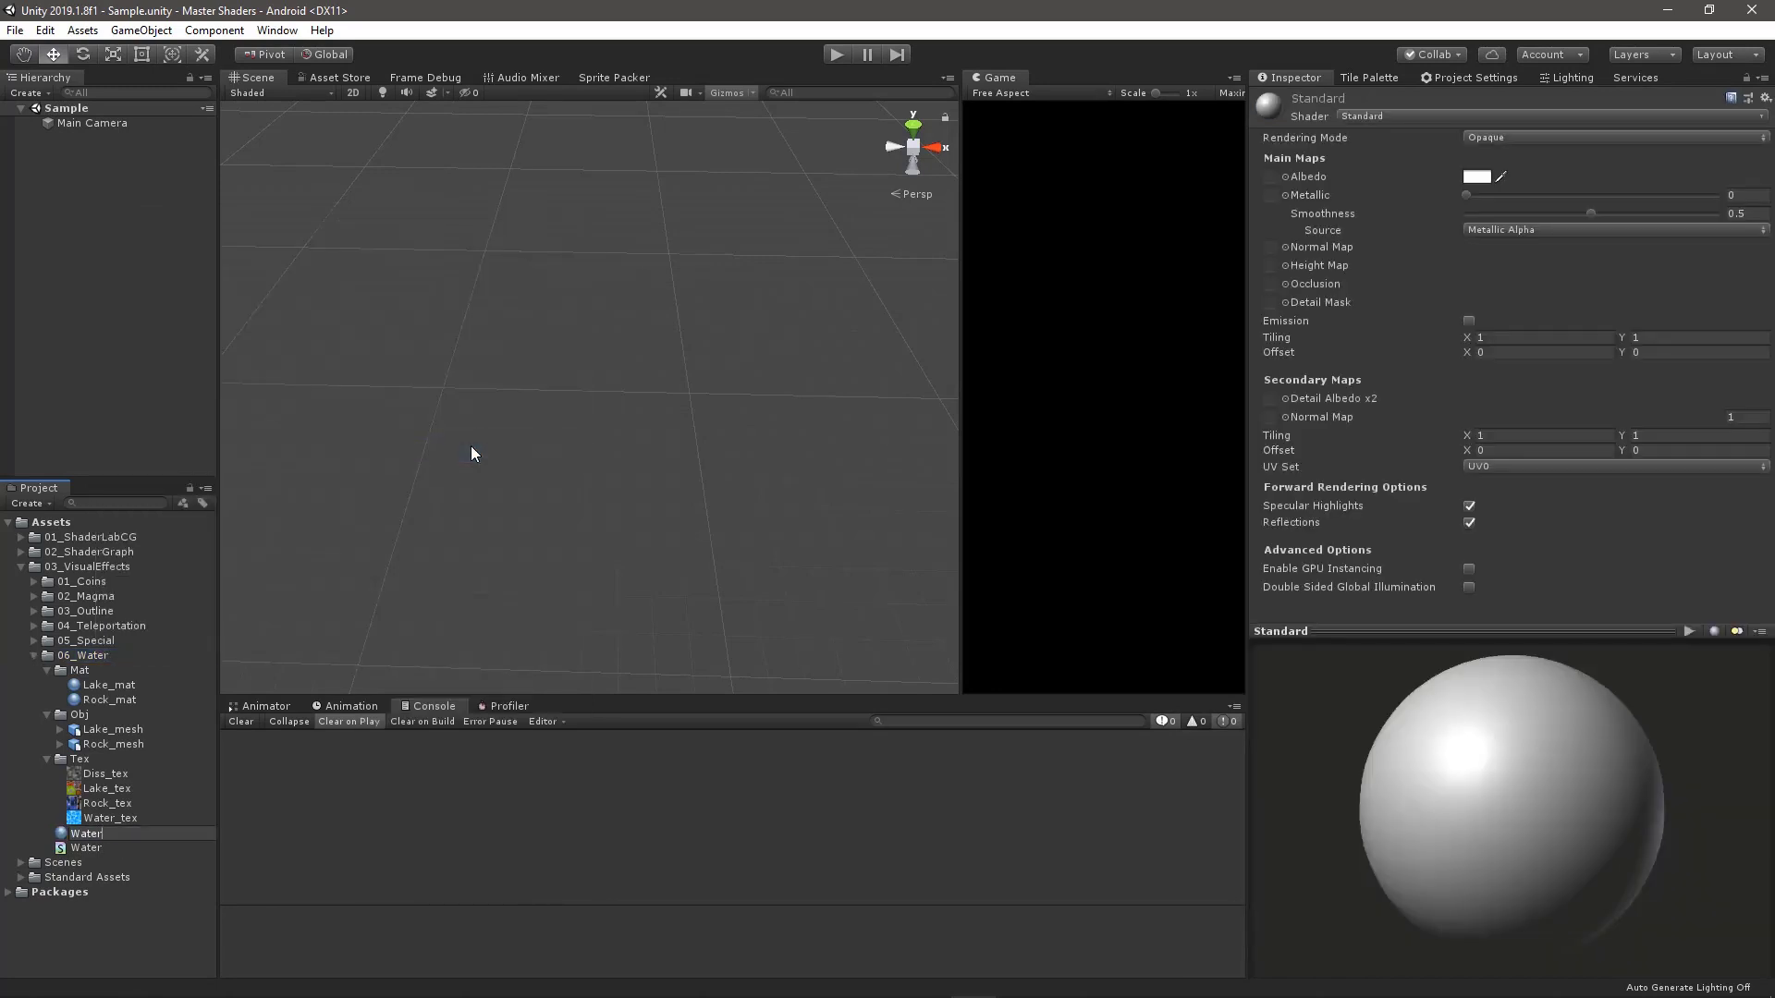
pyautogui.press('Return')
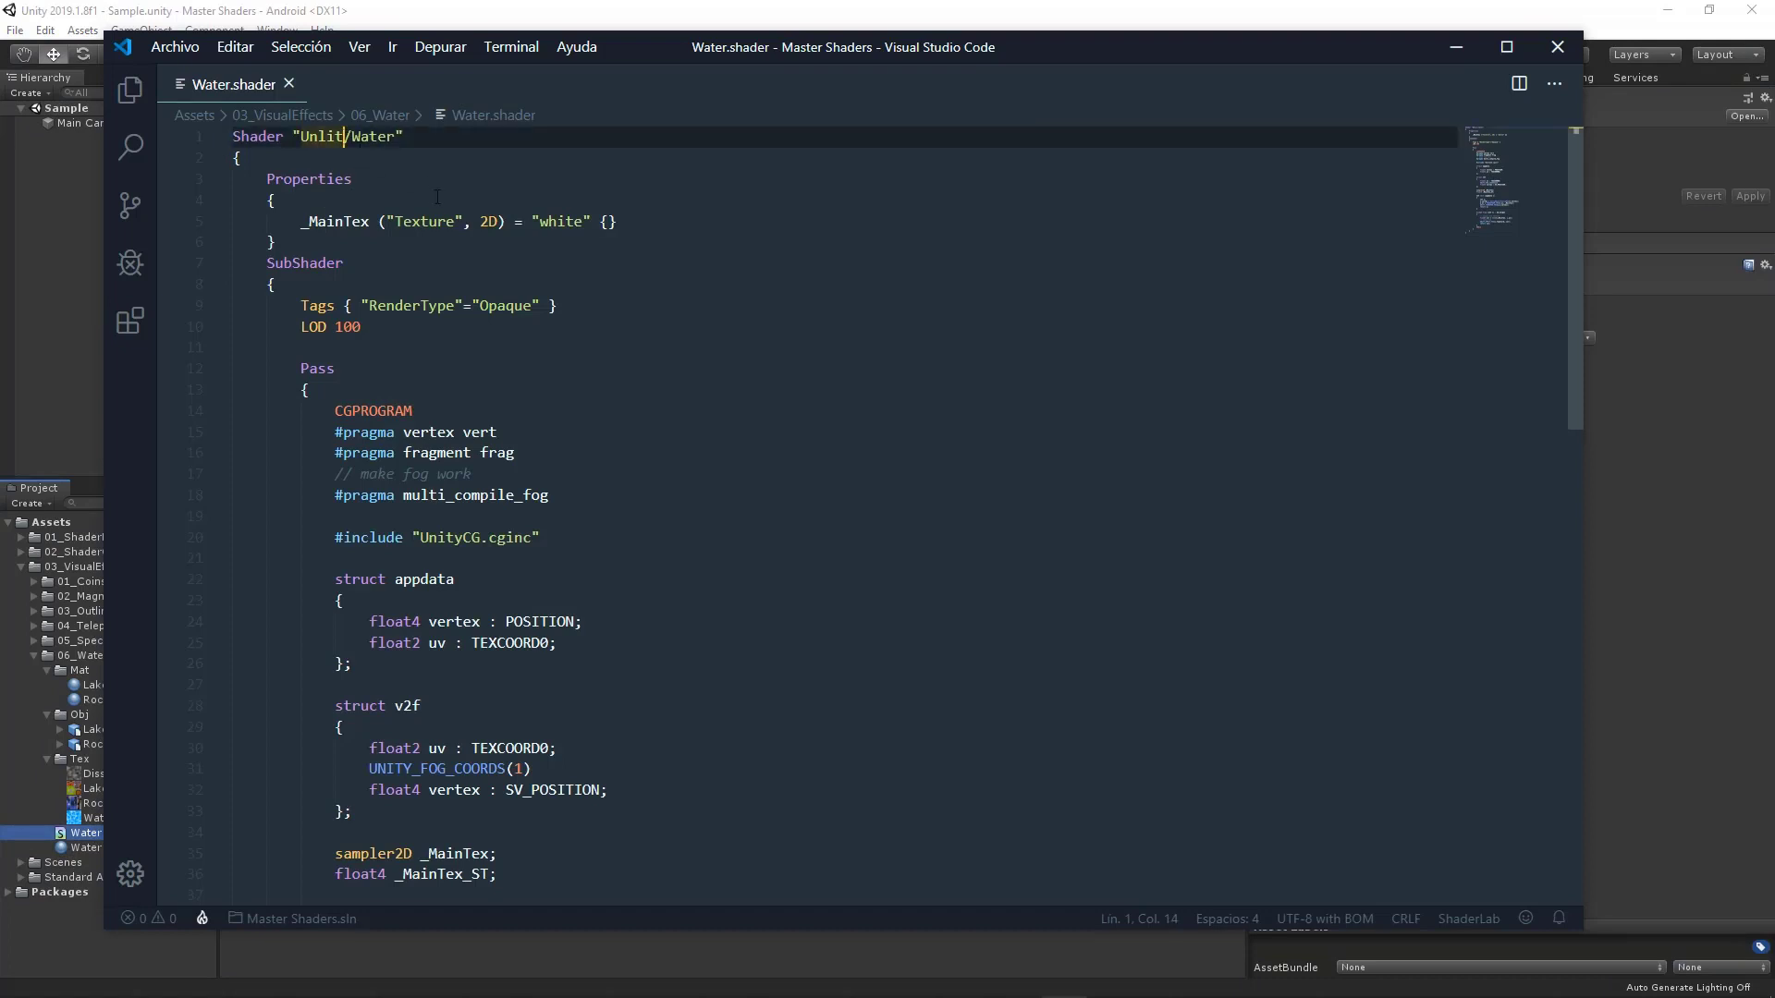
# Change the shader path from Unlit/Water to Jettelly/Water and delete the LOD 100 line.
pyautogui.press('BackSpace')
pyautogui.press('BackSpace')
pyautogui.press('BackSpace')
pyautogui.press('BackSpace')
pyautogui.write('J')
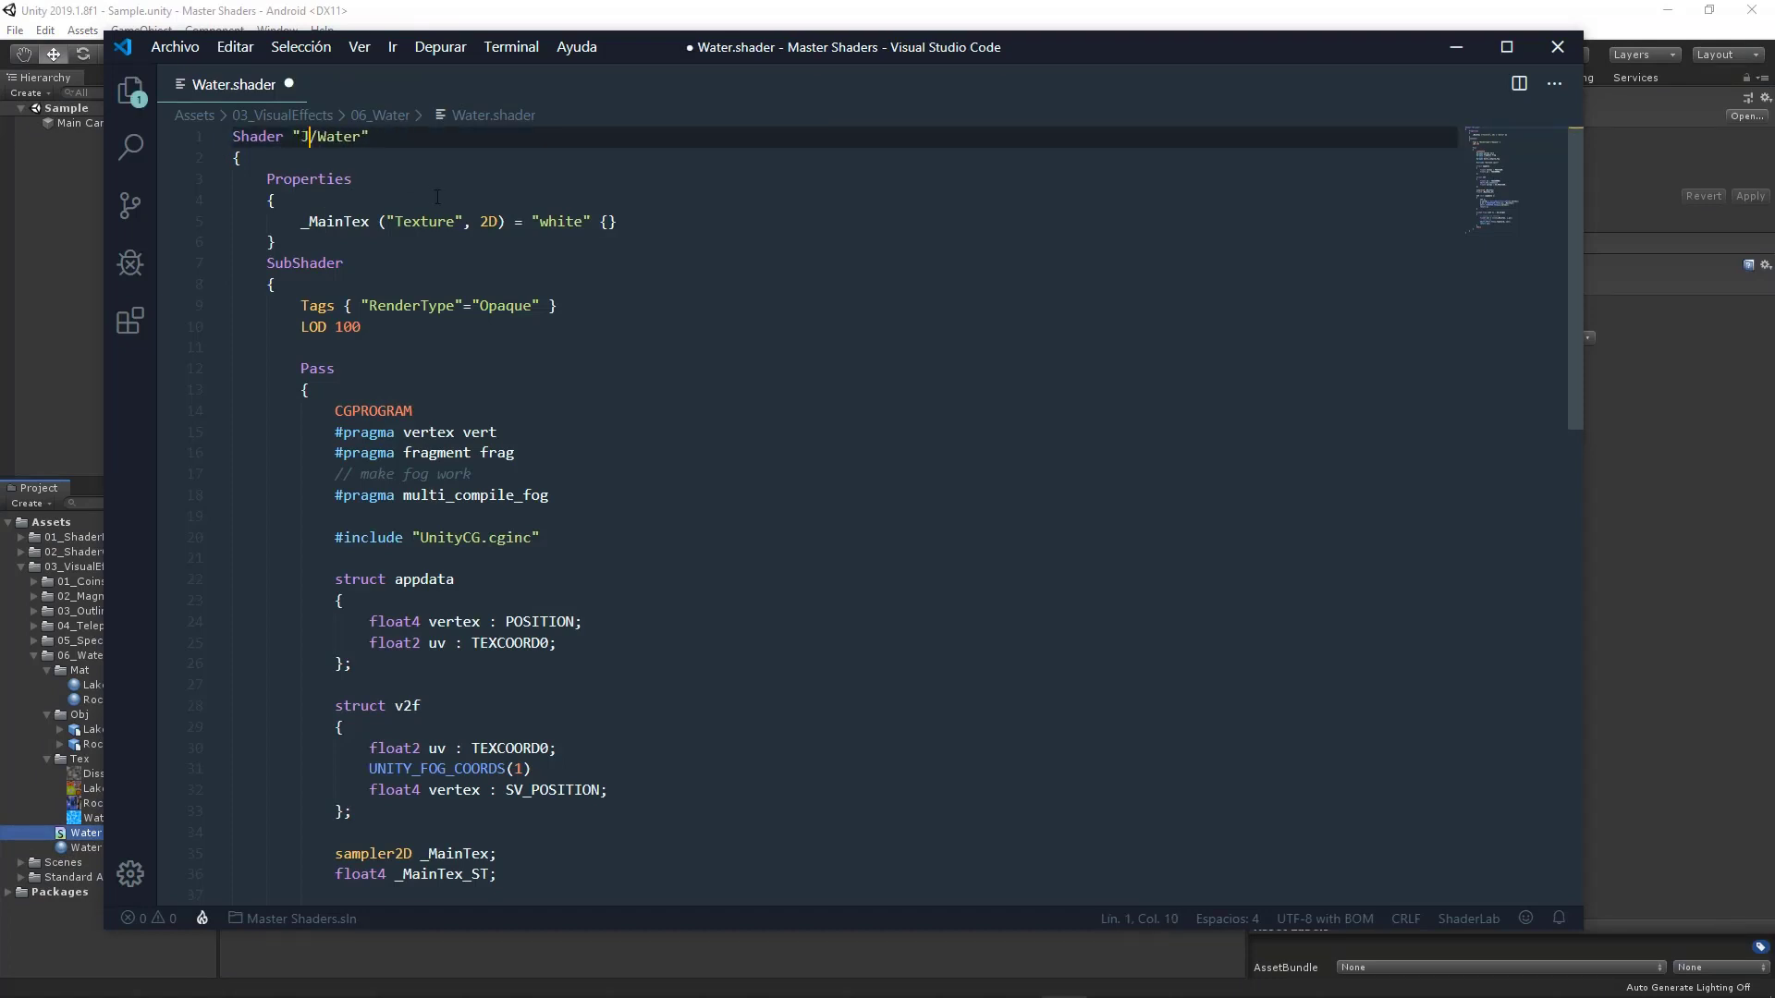
pyautogui.write('ettelly')
pyautogui.moveTo(576, 335); pyautogui.dragTo(564, 306)
pyautogui.press('BackSpace')
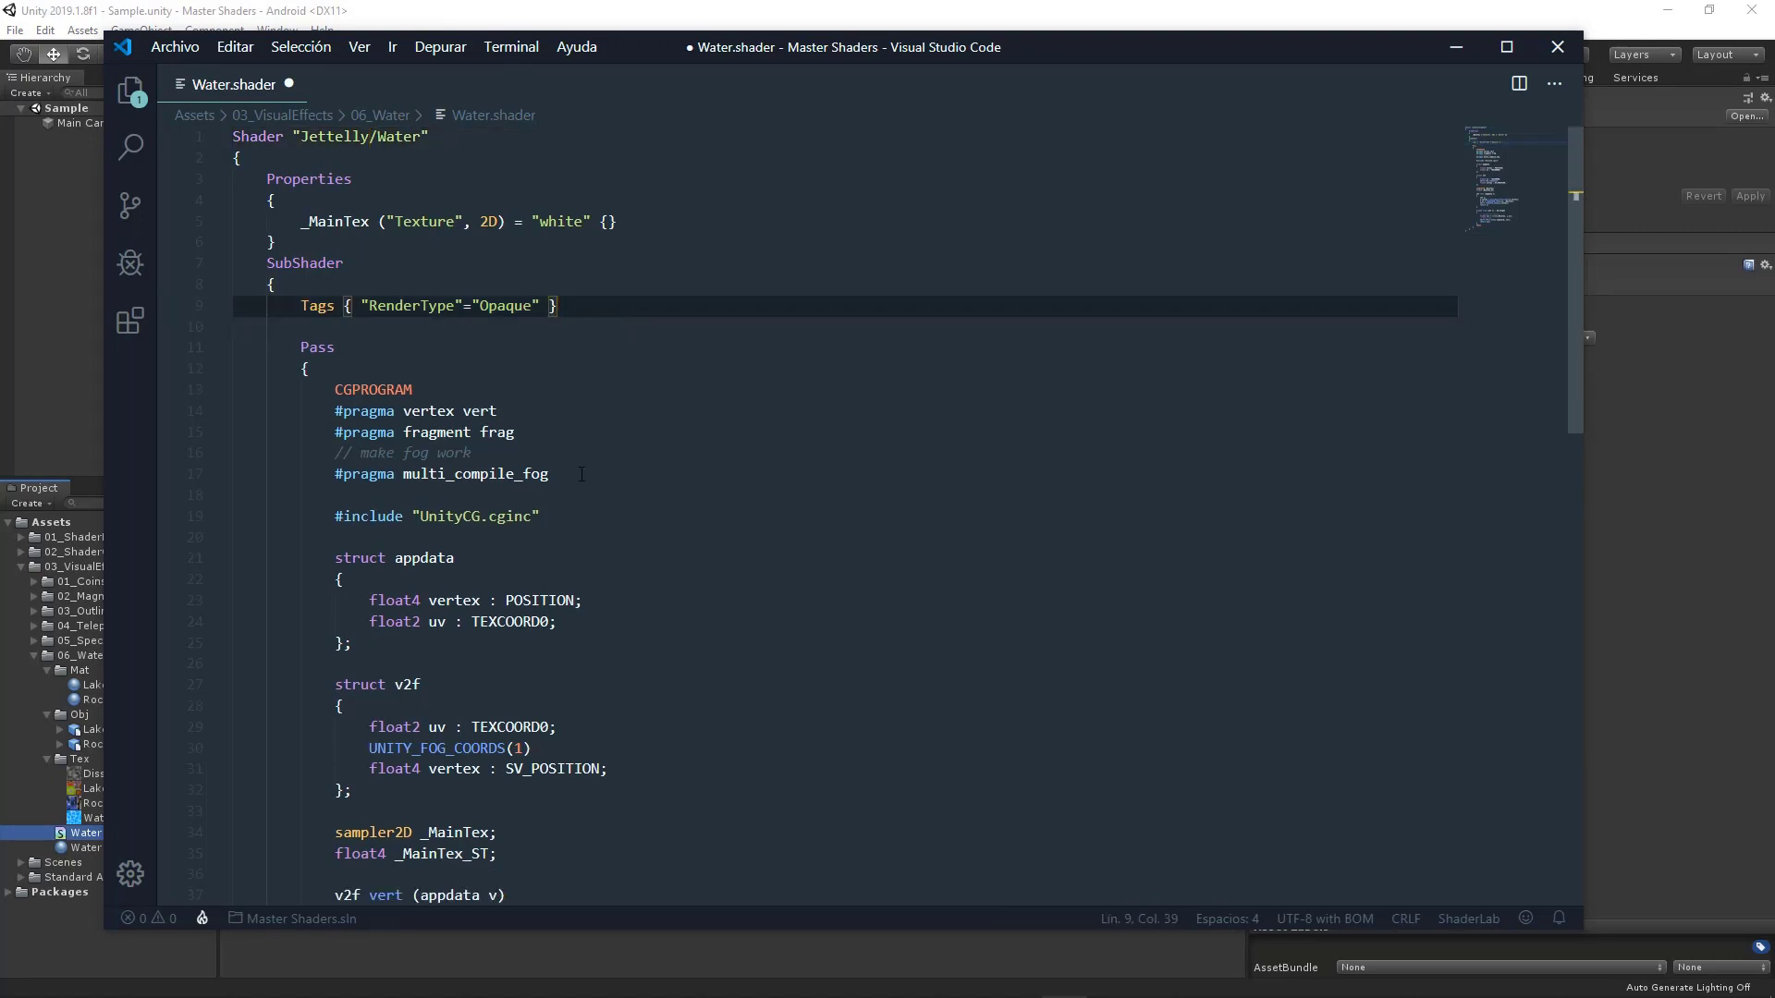
pyautogui.moveTo(581, 474); pyautogui.dragTo(584, 441)
# Remove all fog code: the fog pragma, UNITY_FOG_COORDS, UNITY_TRANSFER_FOG and UNITY_APPLY_FOG lines.
pyautogui.press('BackSpace')
pyautogui.scroll(-3, 584, 441)
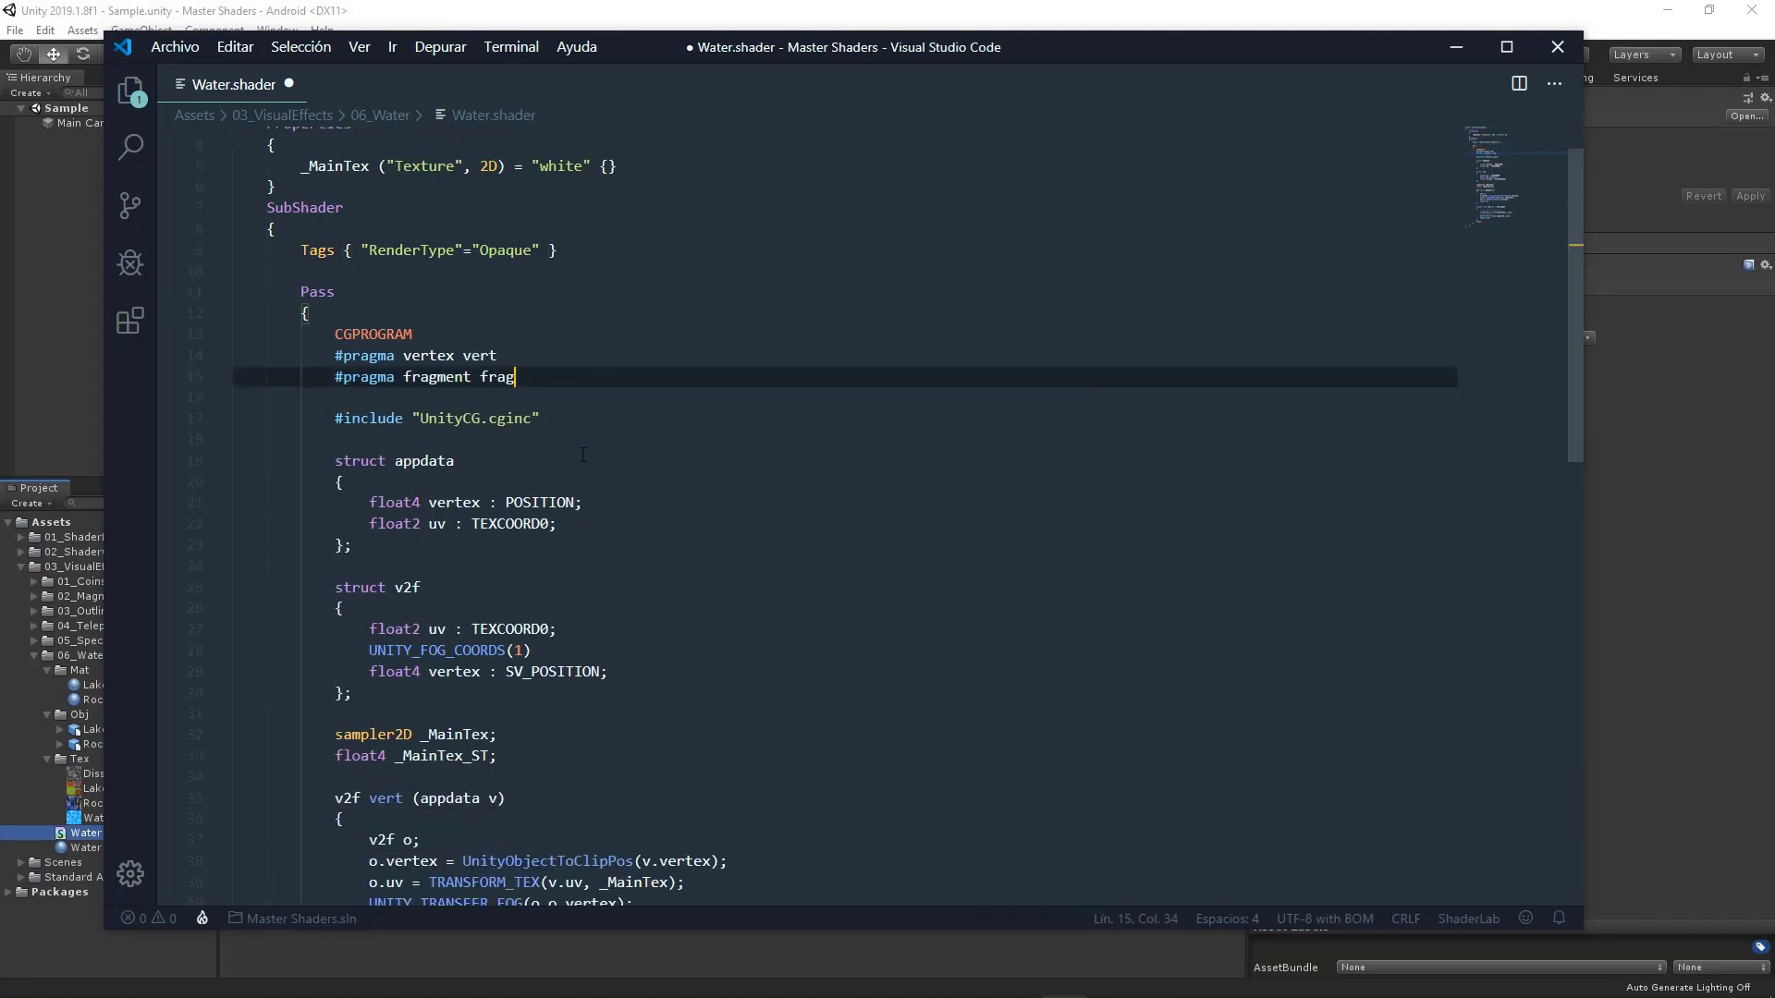
pyautogui.moveTo(594, 482); pyautogui.dragTo(591, 462)
pyautogui.press('BackSpace')
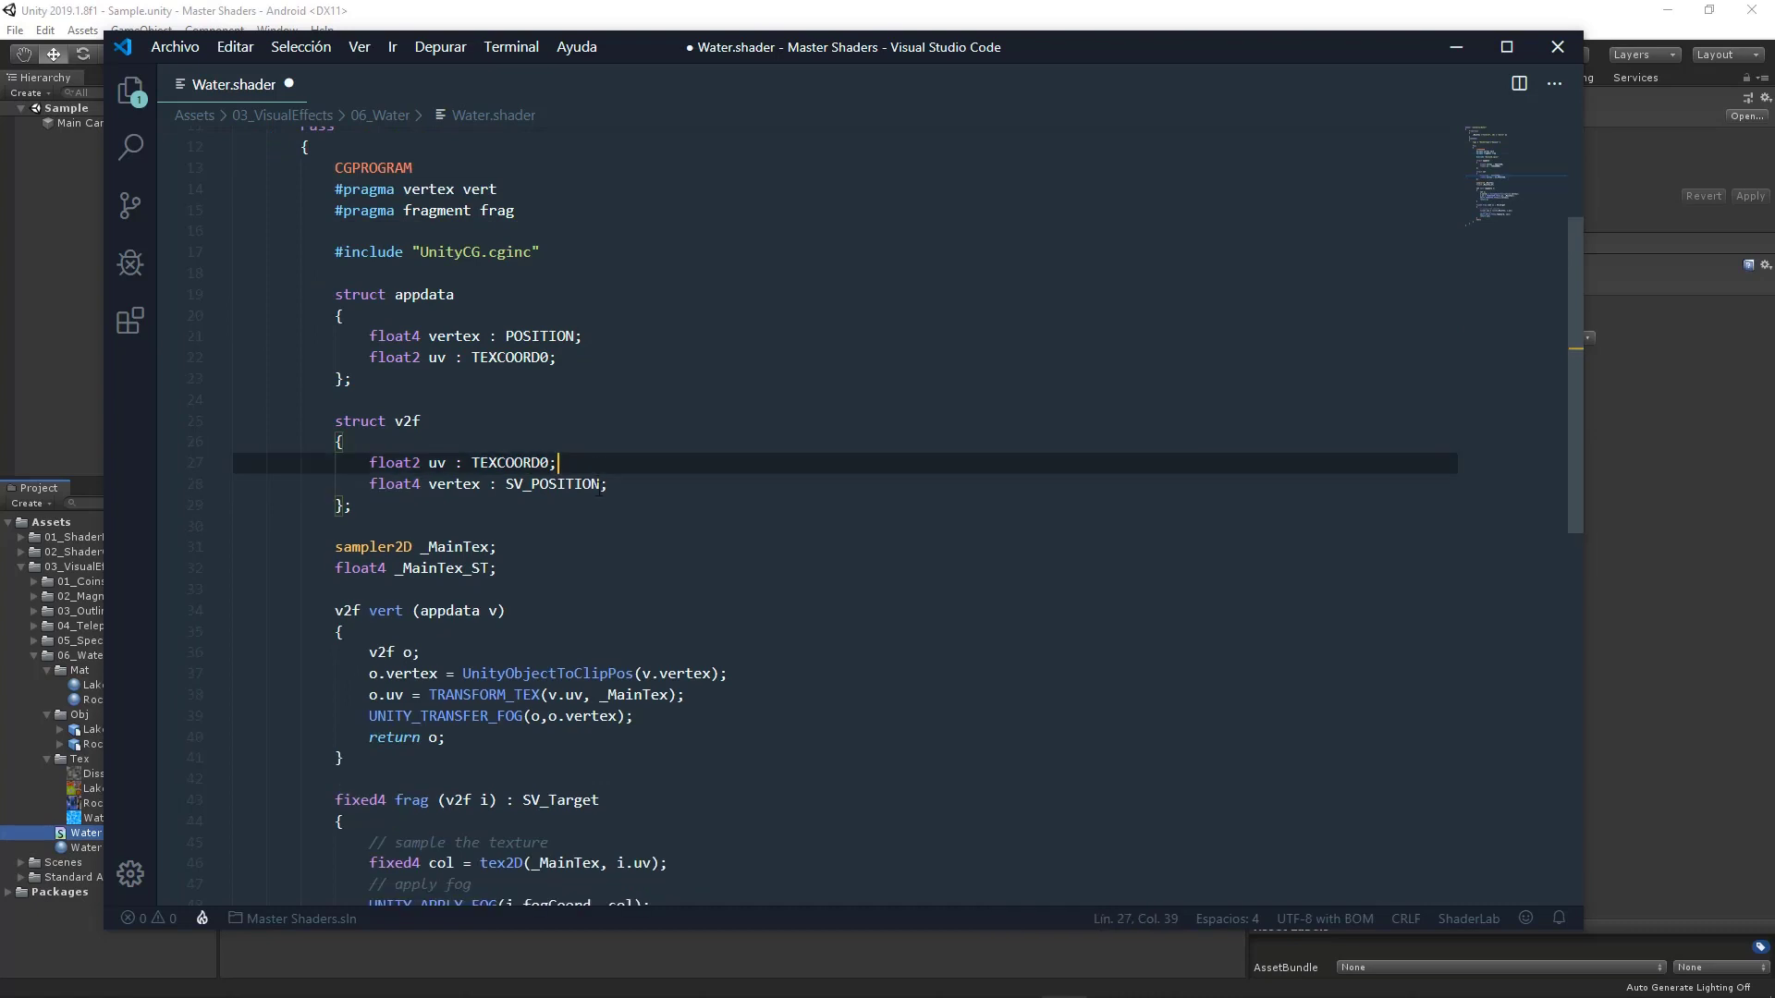
pyautogui.scroll(-3, 591, 461)
pyautogui.click(716, 438)
pyautogui.moveTo(716, 438); pyautogui.dragTo(703, 417)
pyautogui.press('BackSpace')
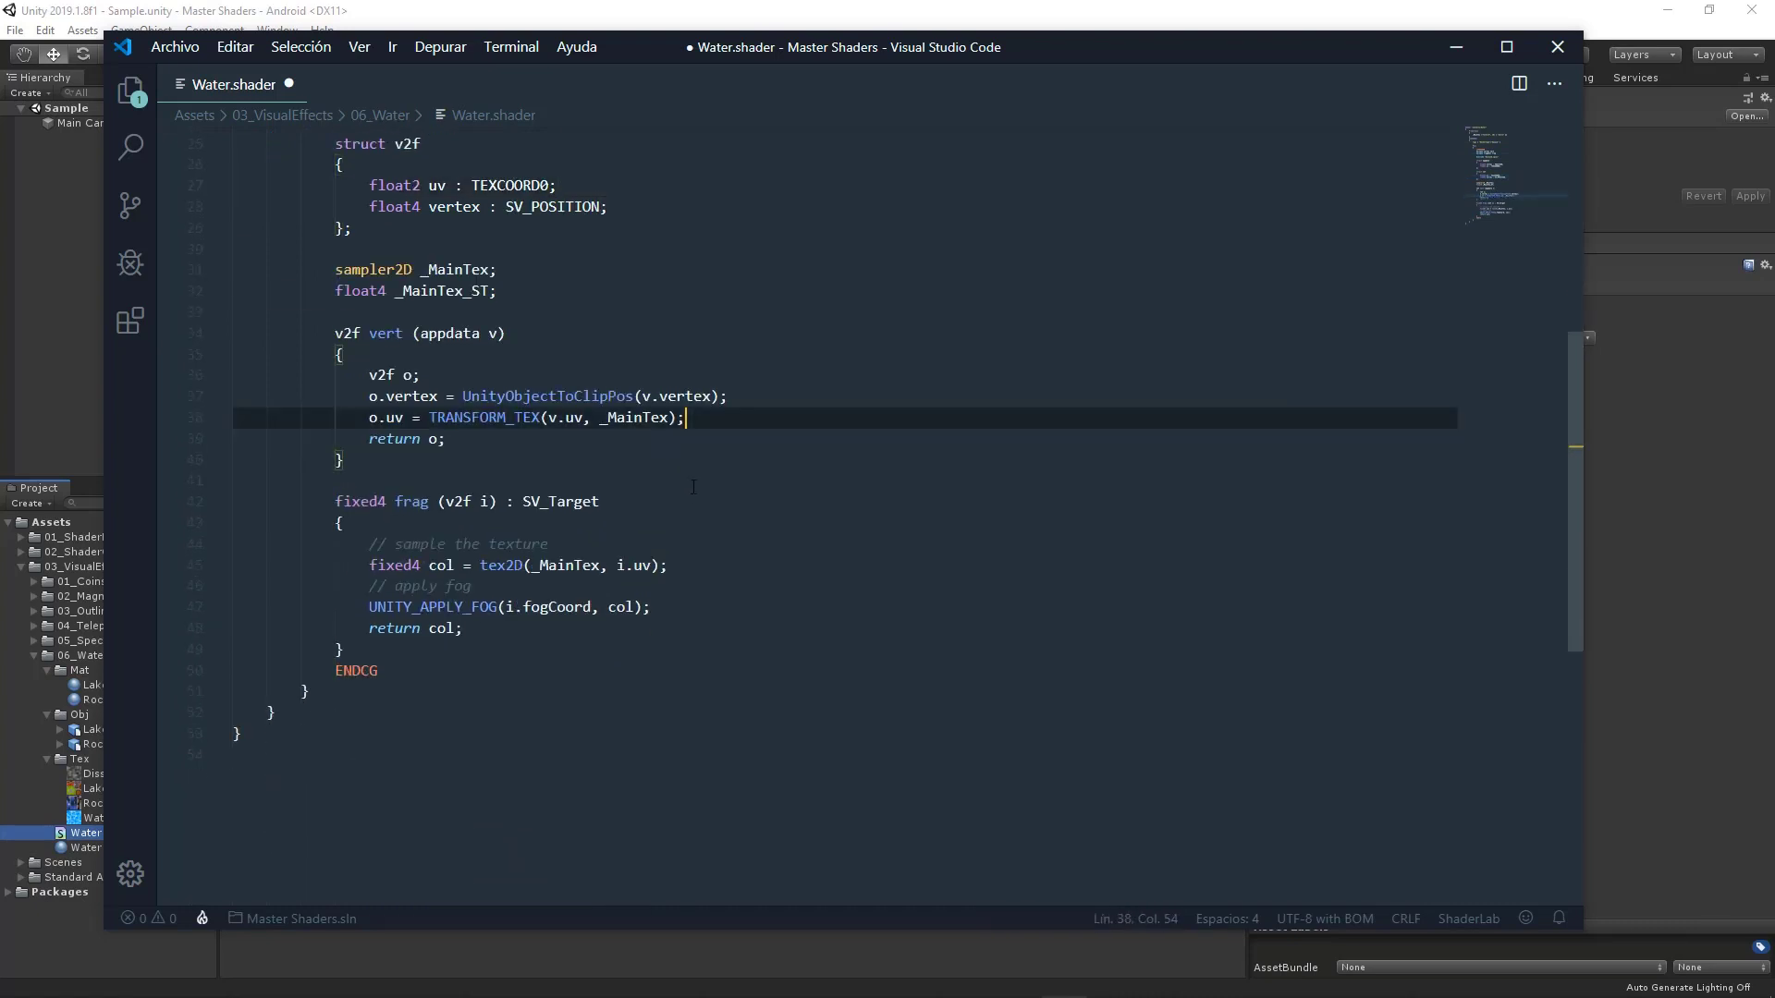
pyautogui.moveTo(687, 613); pyautogui.dragTo(239, 586)
pyautogui.press('BackSpace')
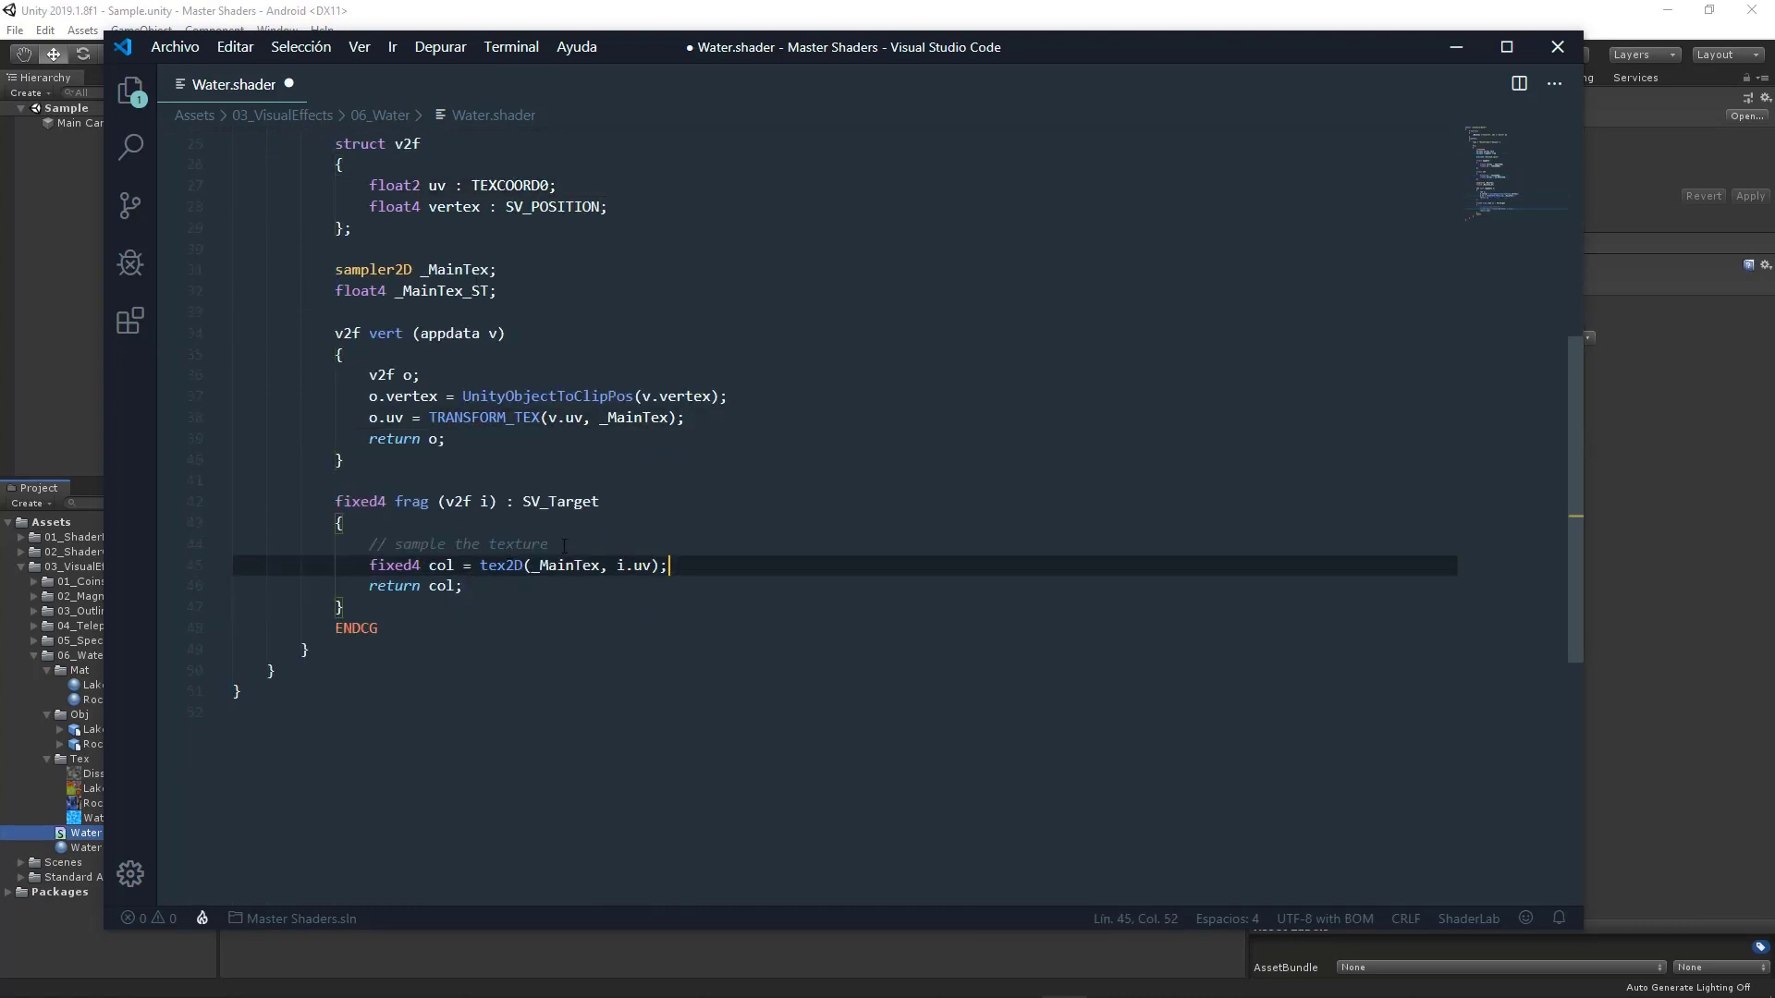
pyautogui.moveTo(548, 544); pyautogui.dragTo(371, 543)
pyautogui.press('BackSpace')
pyautogui.press('BackSpace')
pyautogui.press('BackSpace')
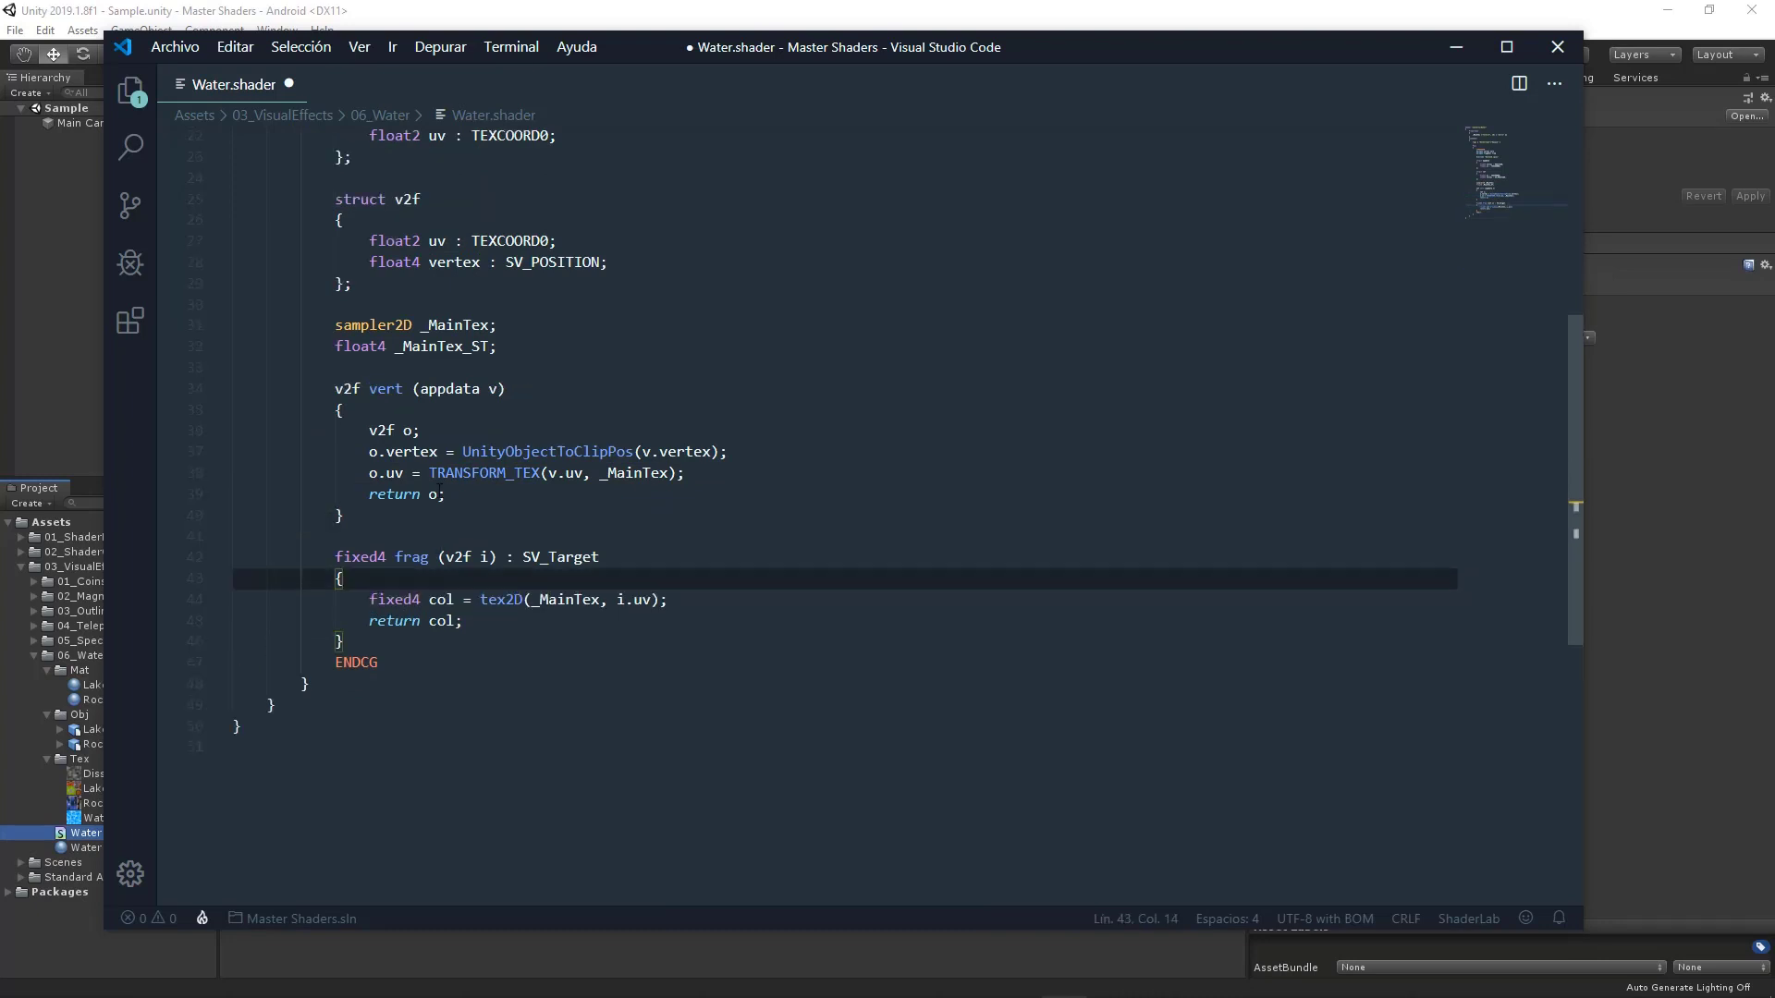
# Reformat the Tags block so its opening and closing braces sit on their own lines.
pyautogui.scroll(8, 360, 416)
pyautogui.click(346, 306)
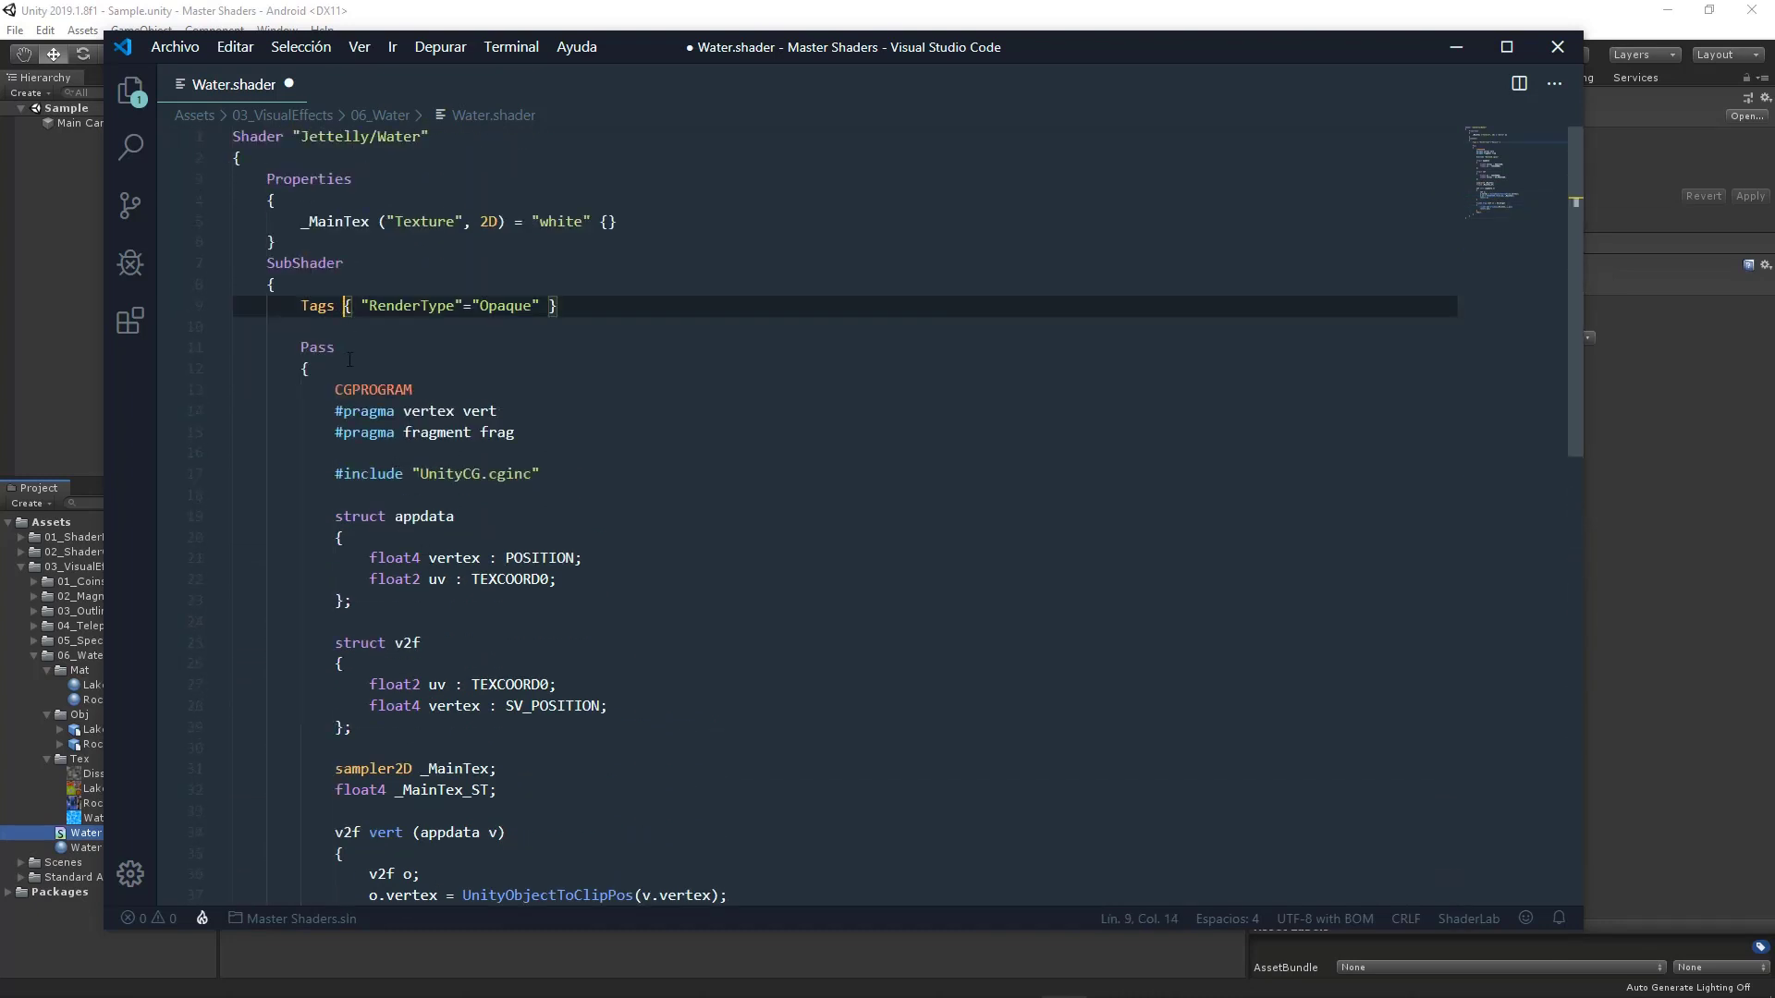
pyautogui.press('Return')
pyautogui.press('Right')
pyautogui.press('Return')
pyautogui.press('End')
pyautogui.press('Left')
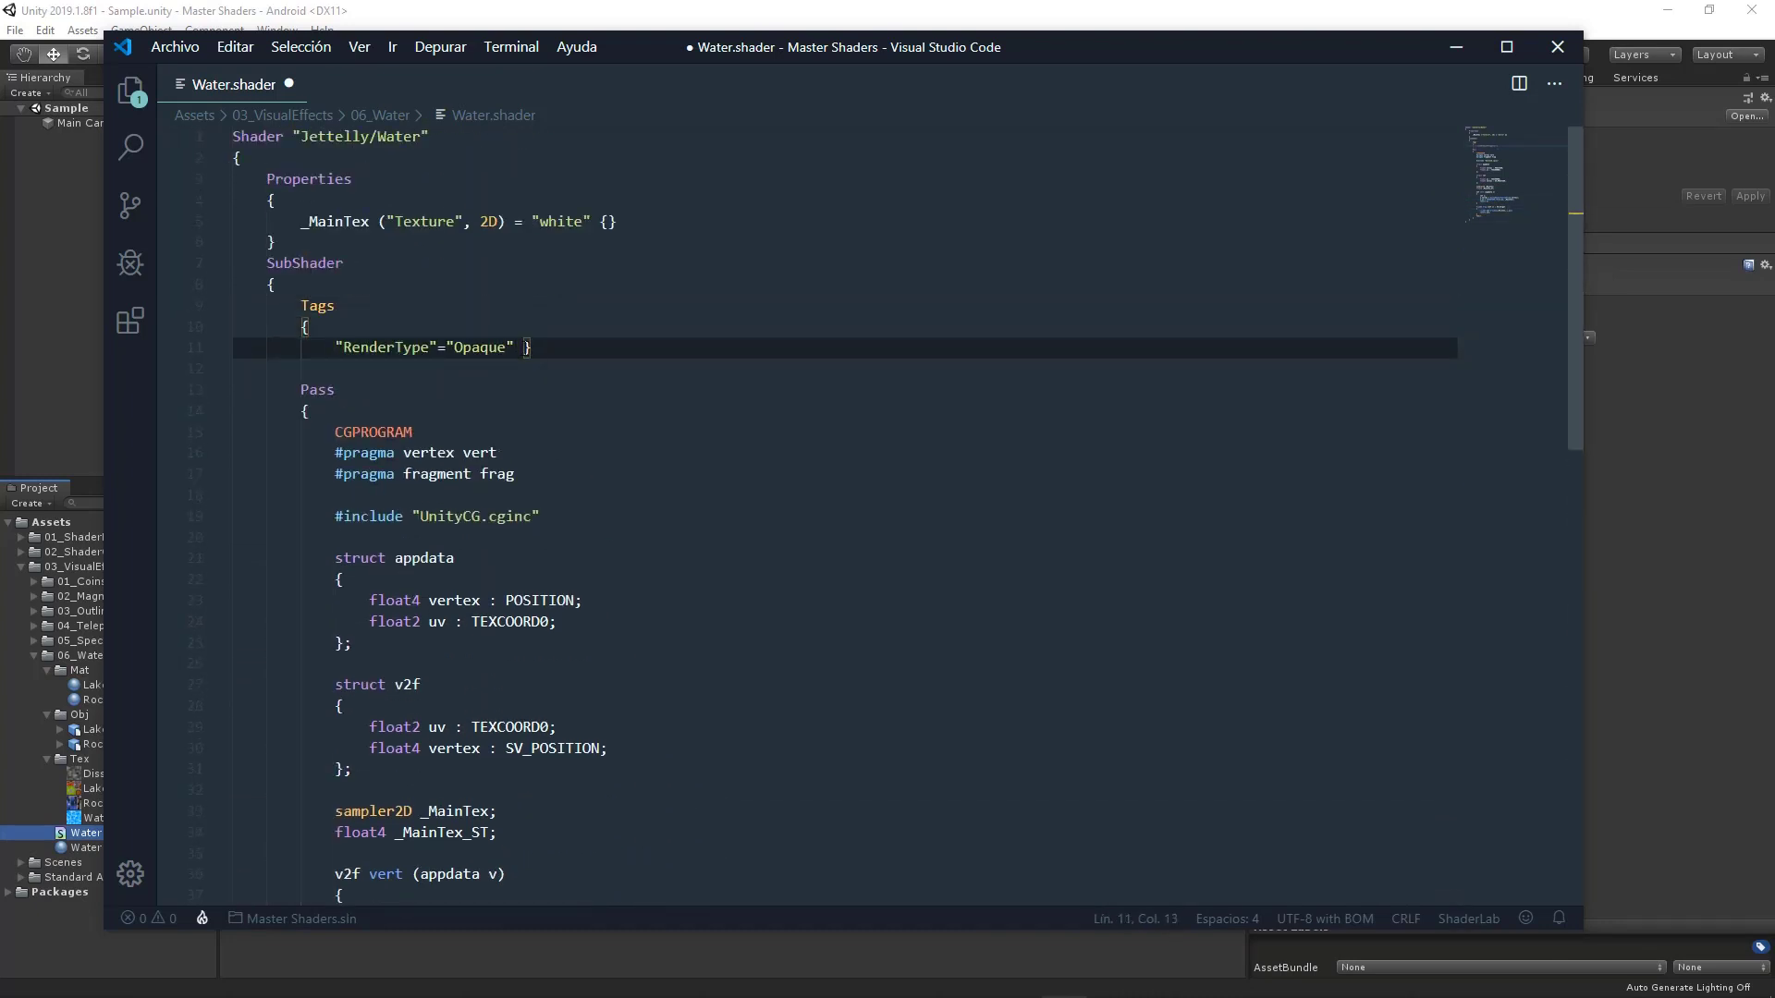
pyautogui.press('Return')
# Change the tag from "RenderType"="Opaque" to "Queue"="Transparent".
pyautogui.doubleClick(382, 348)
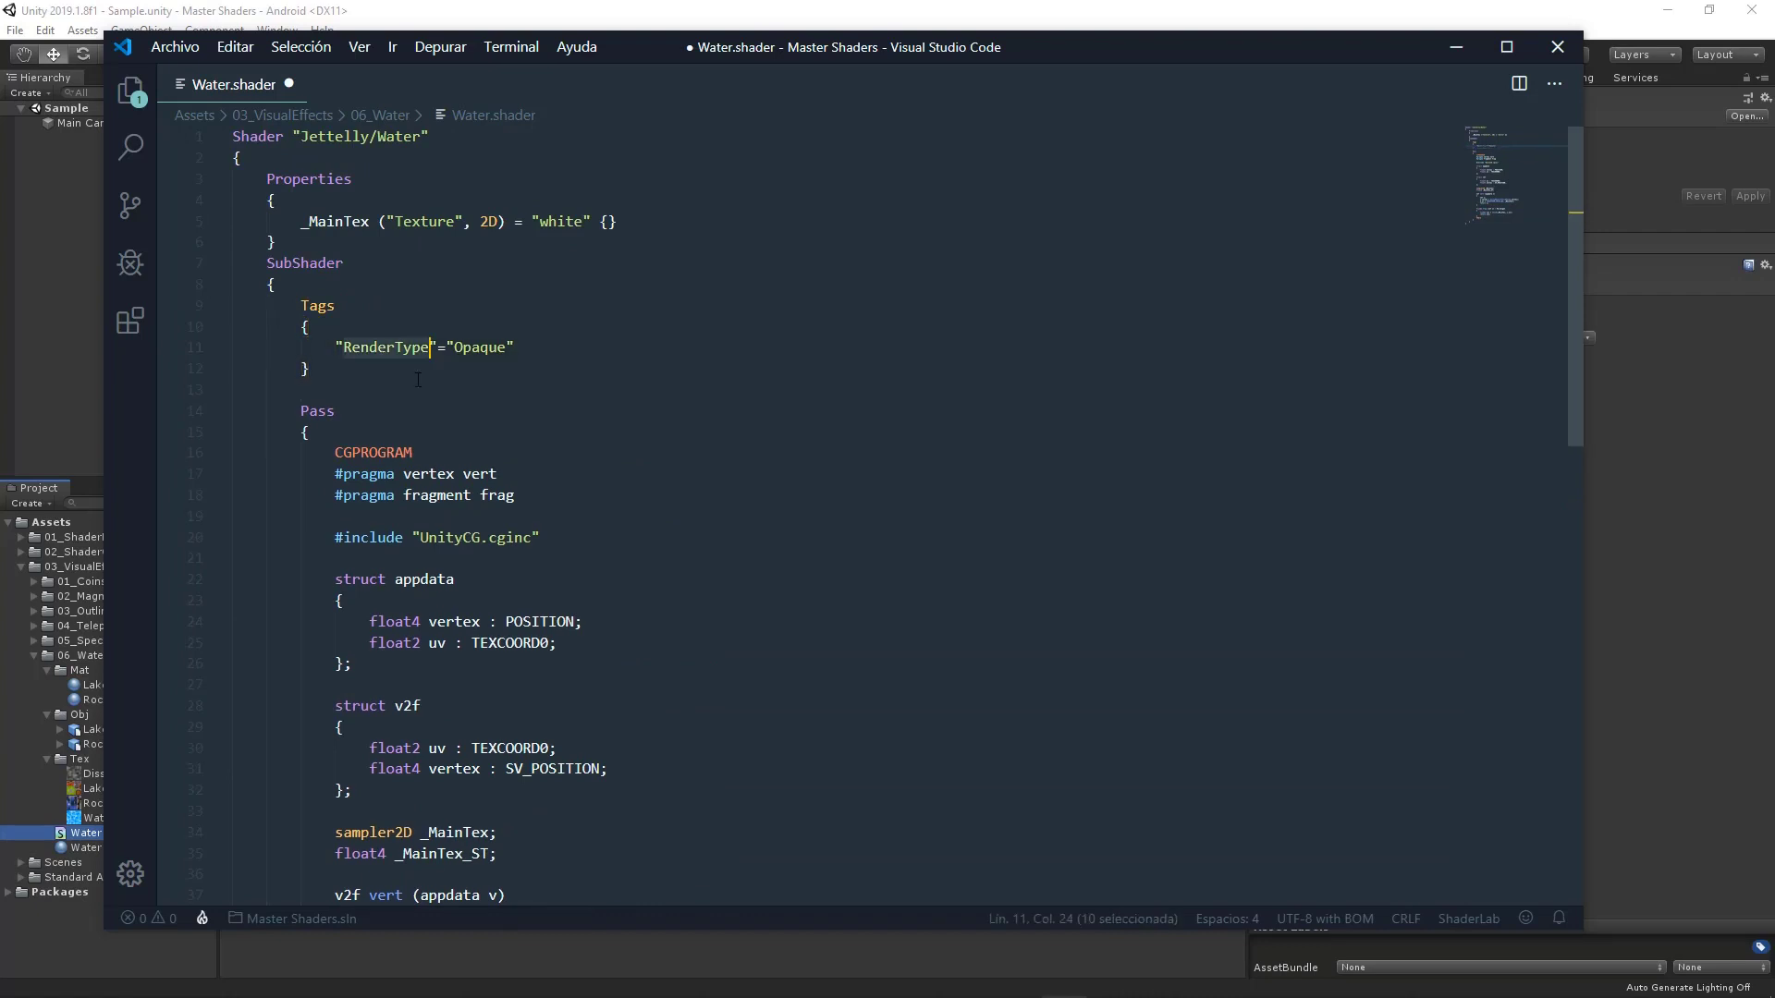
pyautogui.write('Queue')
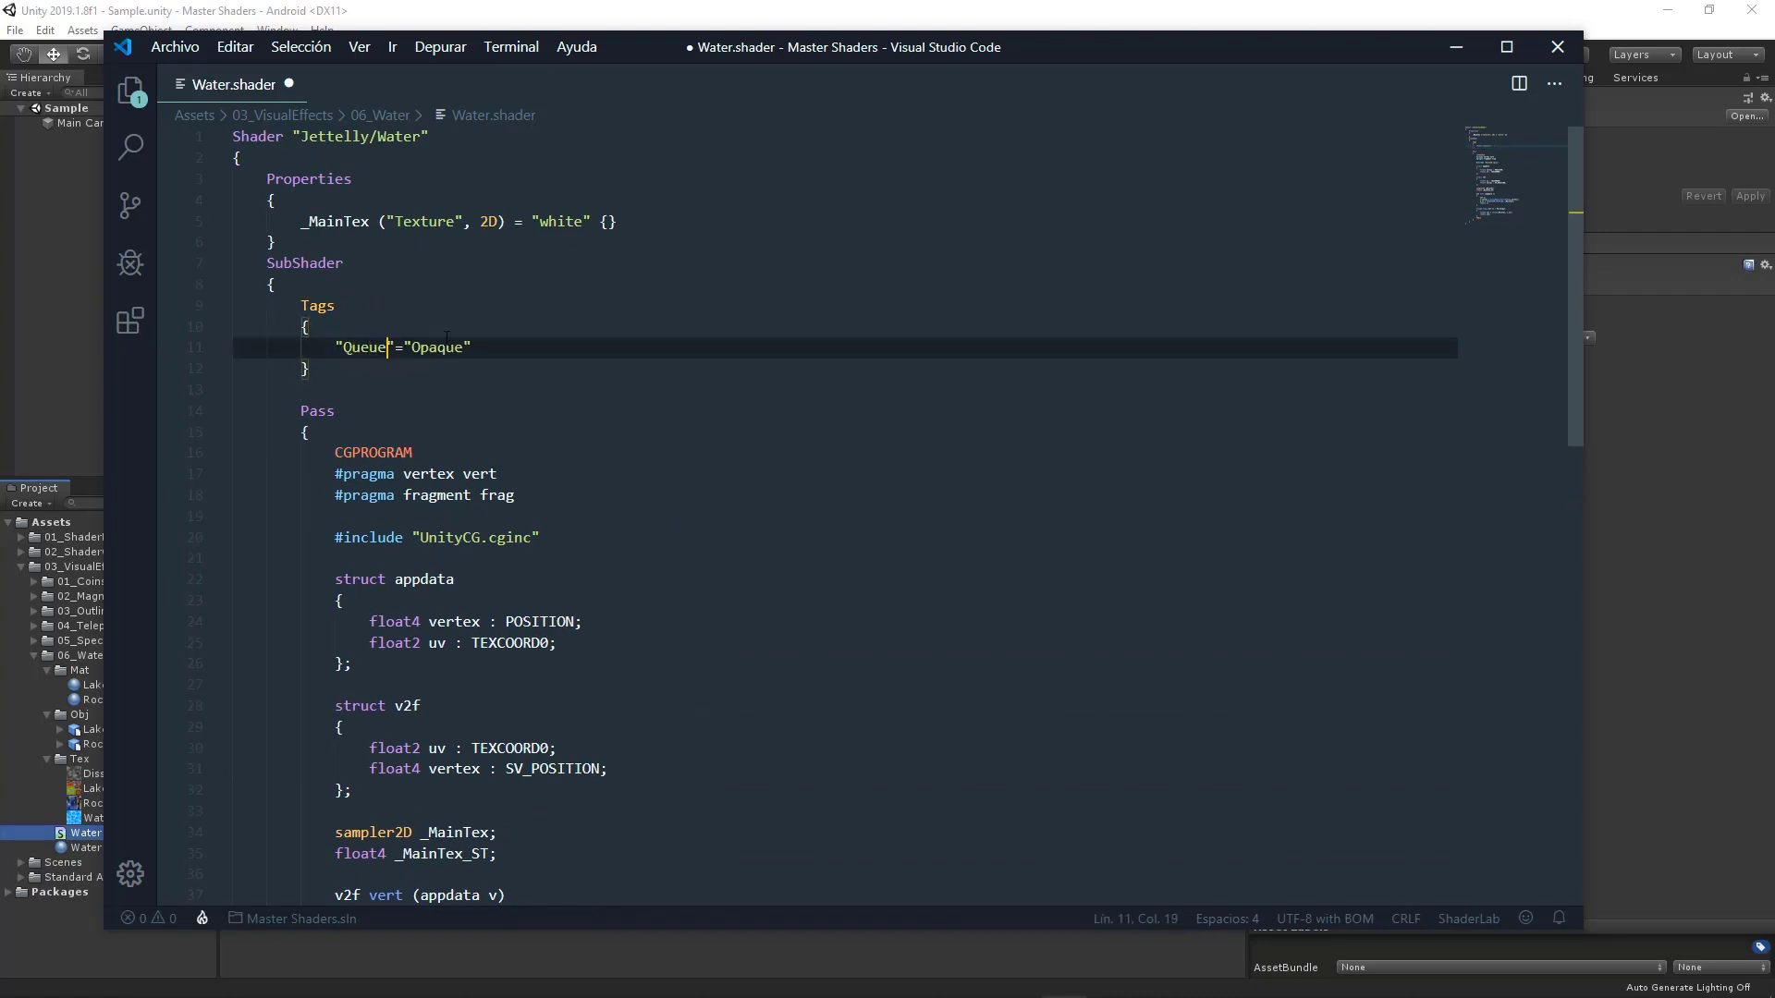
pyautogui.doubleClick(447, 347)
pyautogui.press('BackSpace')
pyautogui.write('Transparent')
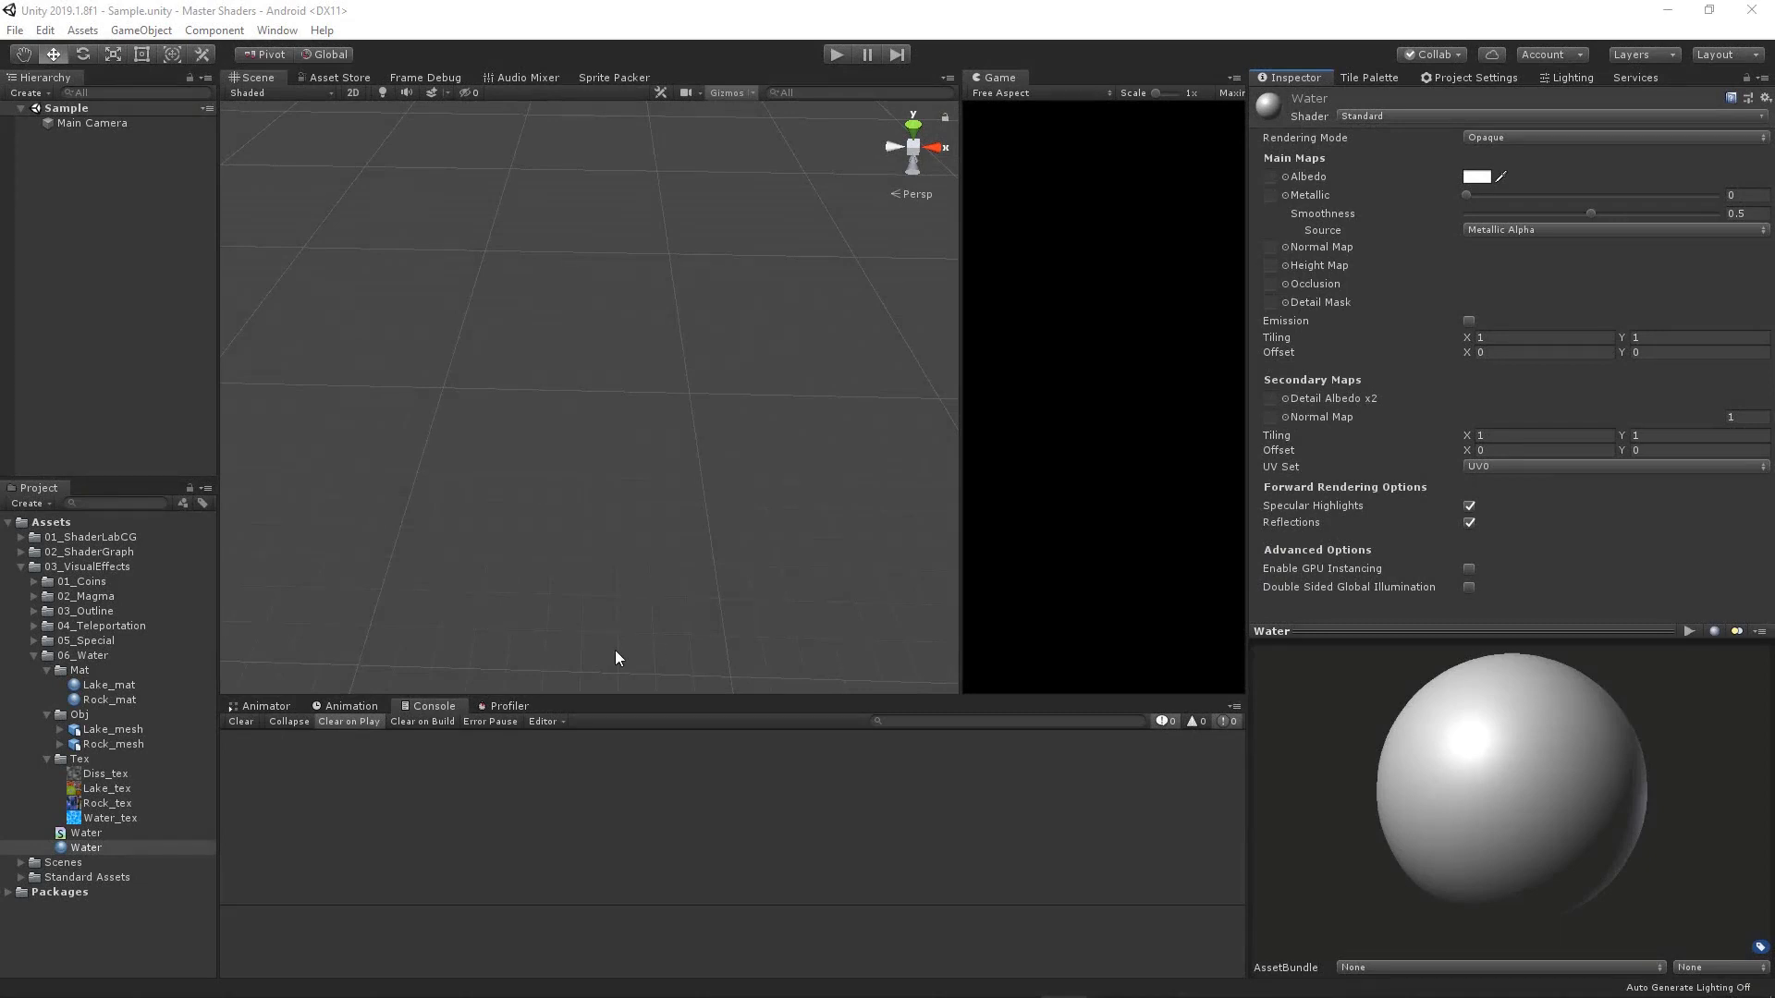
# Set the Water material's shader to Jettelly/Water and assign Water_tex as its texture.
pyautogui.click(129, 847)
pyautogui.click(1398, 116)
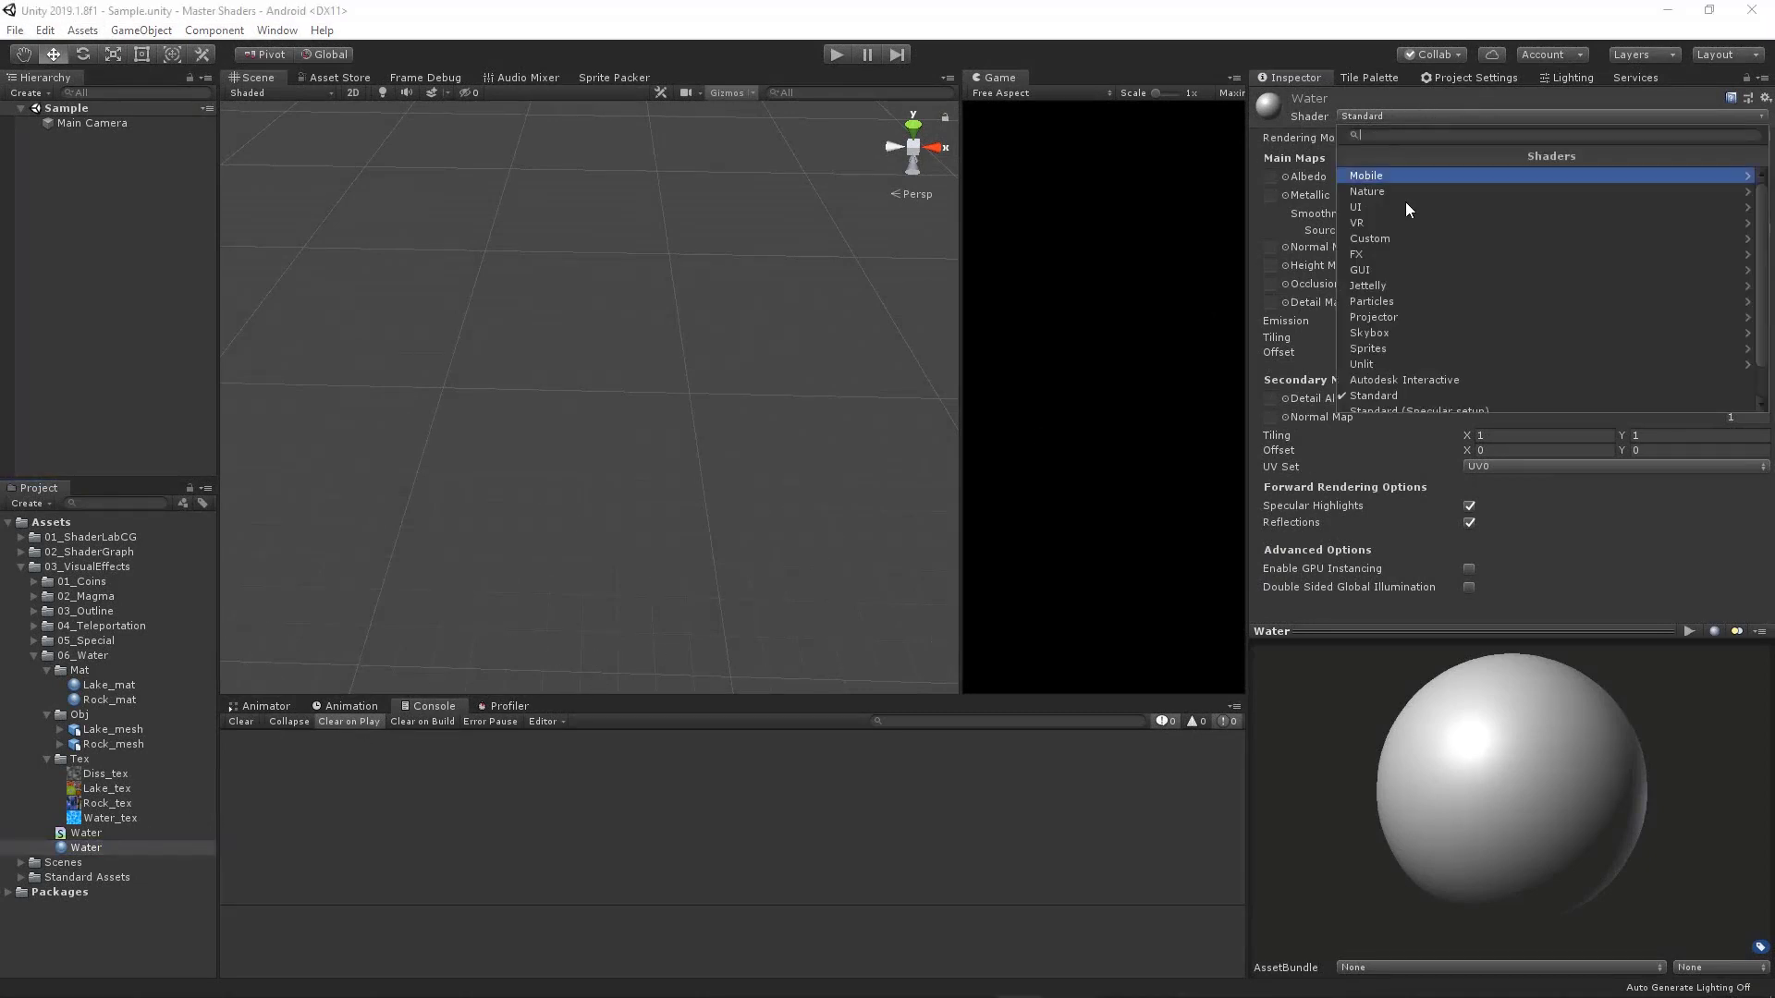
pyautogui.click(1410, 292)
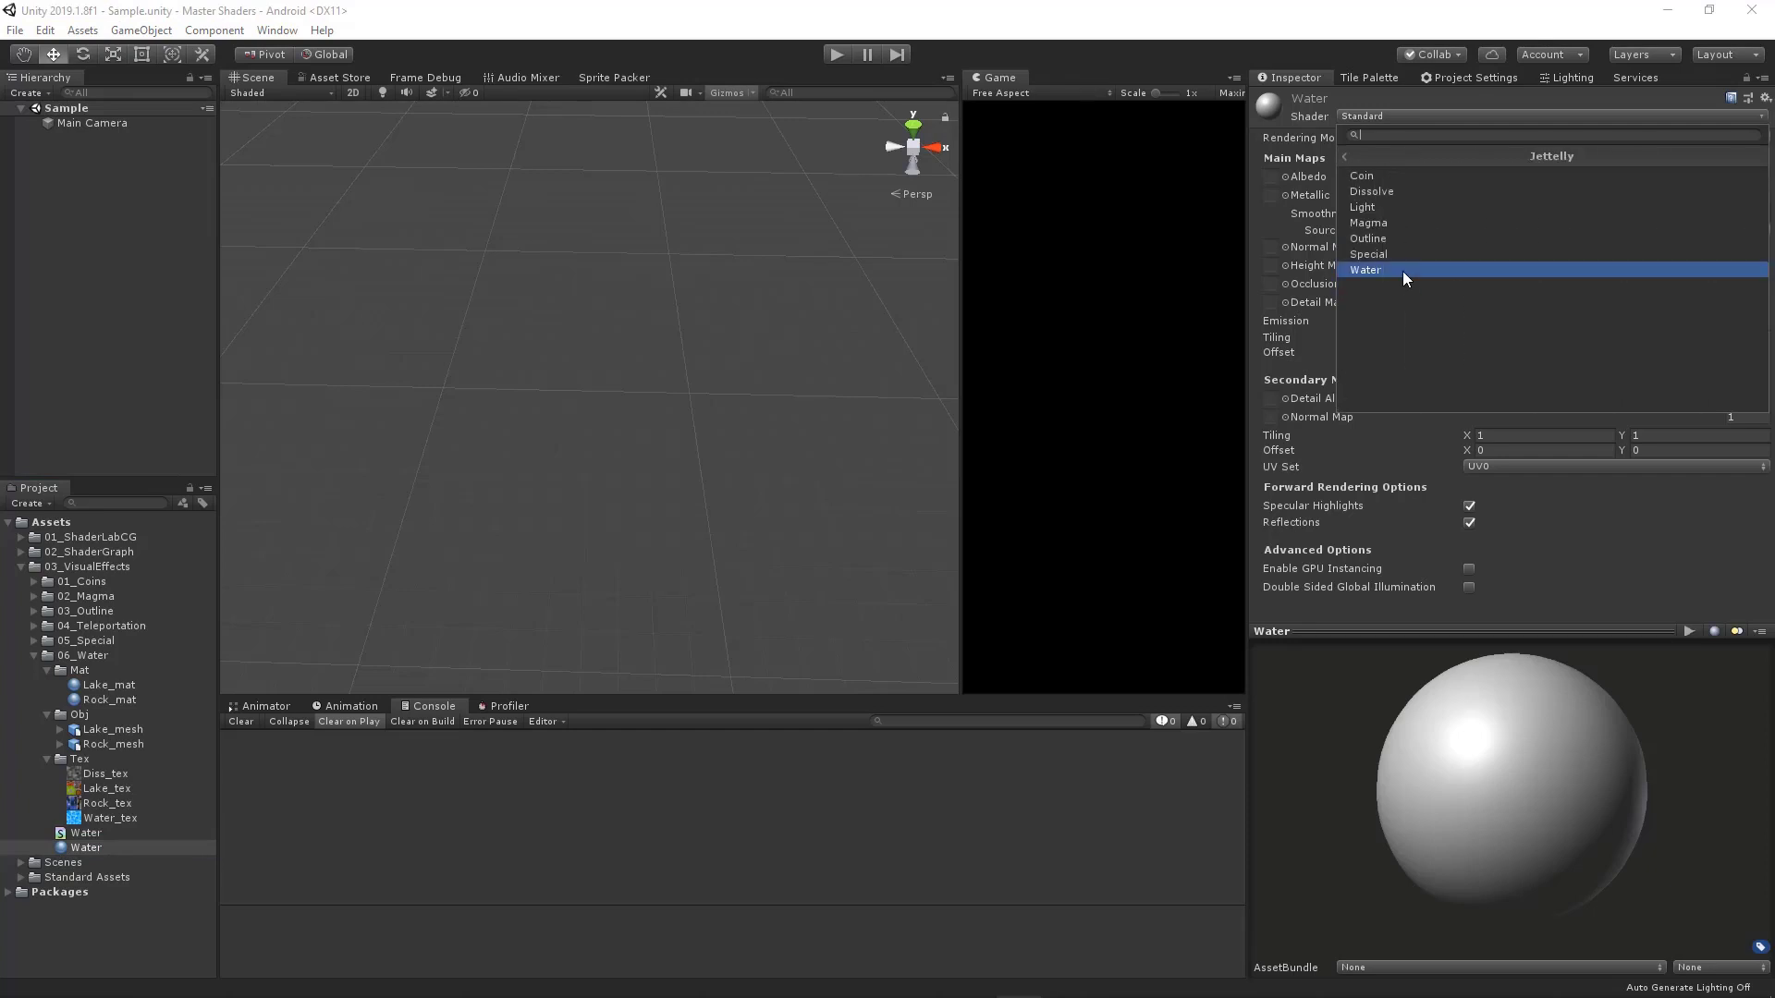
pyautogui.click(1402, 270)
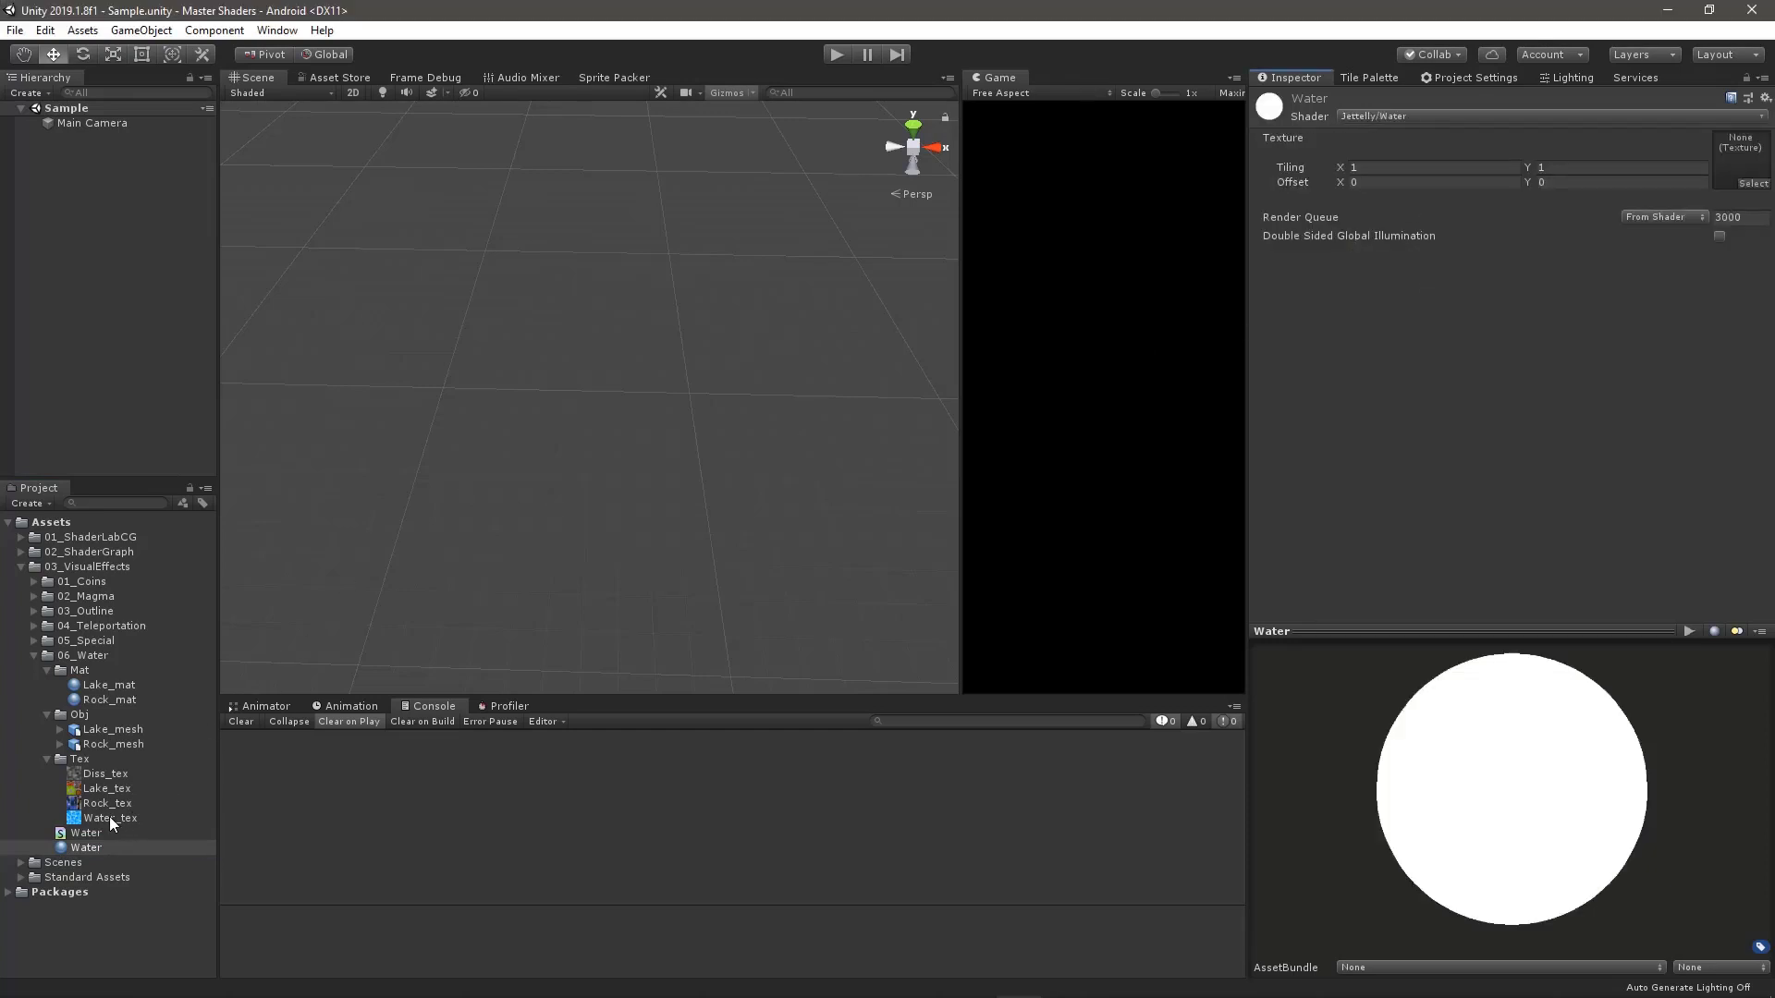
pyautogui.moveTo(109, 818); pyautogui.dragTo(1741, 159)
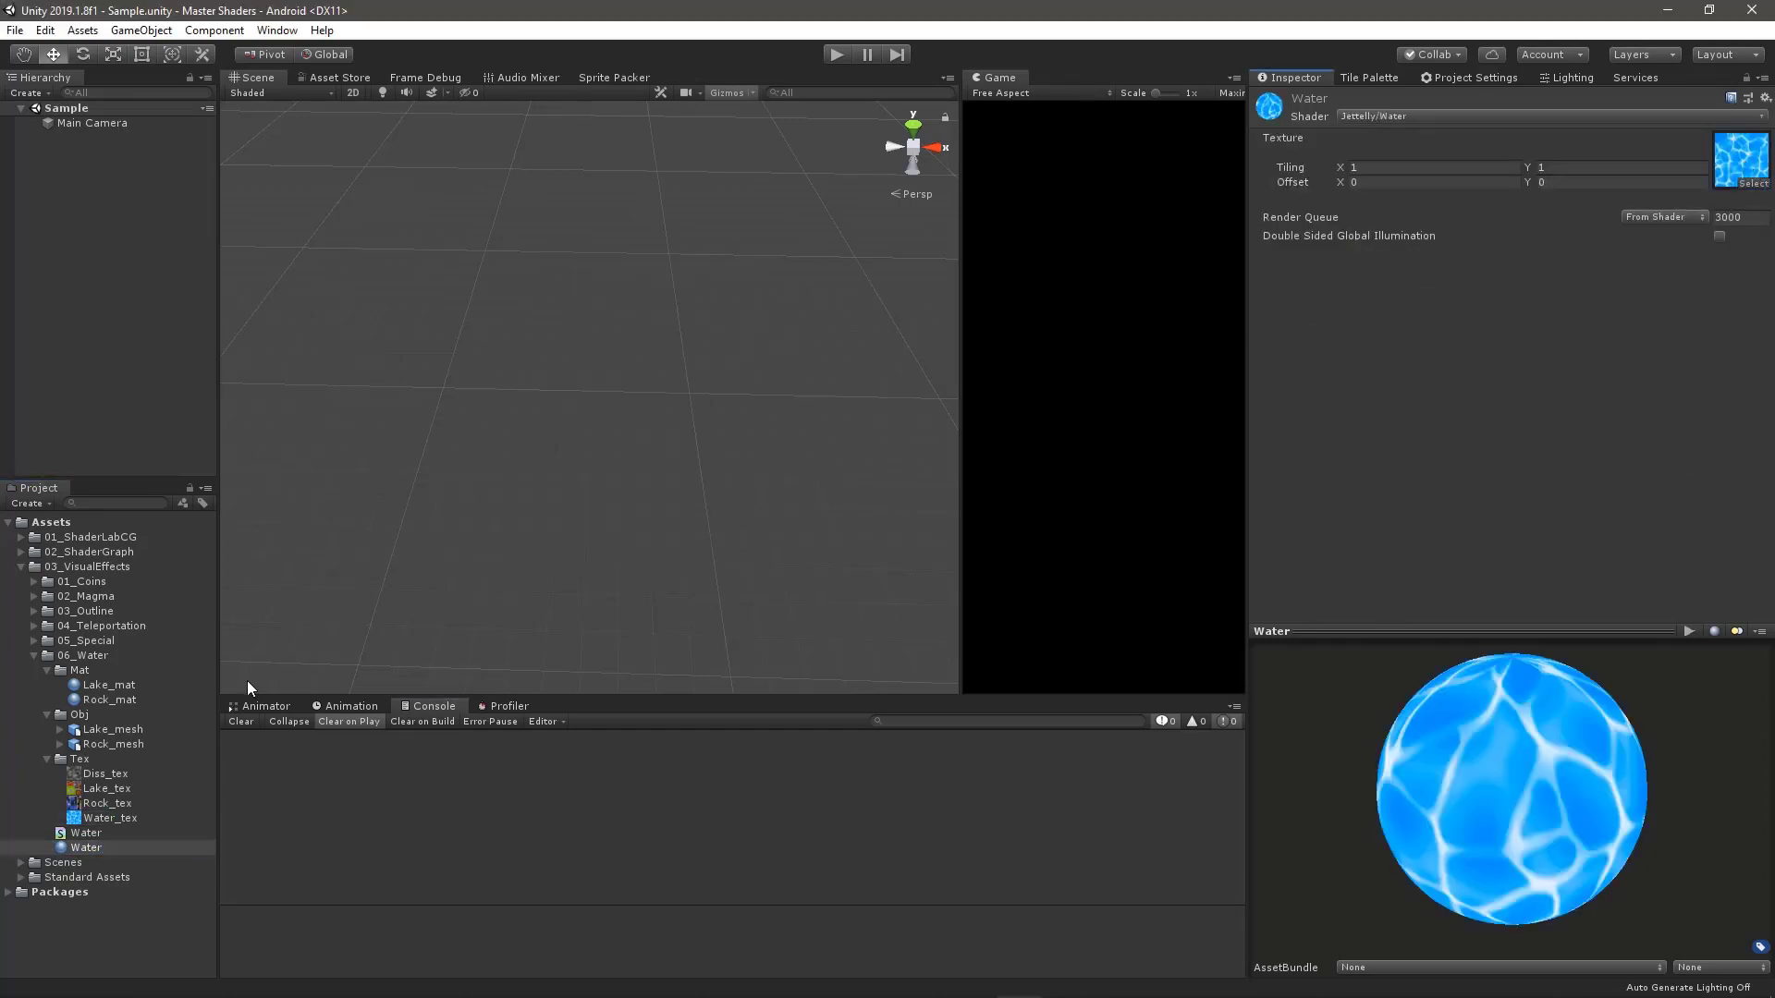
pyautogui.click(109, 687)
# Add the Lake_mesh and Rock_mesh models to the scene.
pyautogui.click(103, 730)
pyautogui.keyDown('shift'); pyautogui.click(104, 745); pyautogui.keyUp('shift')
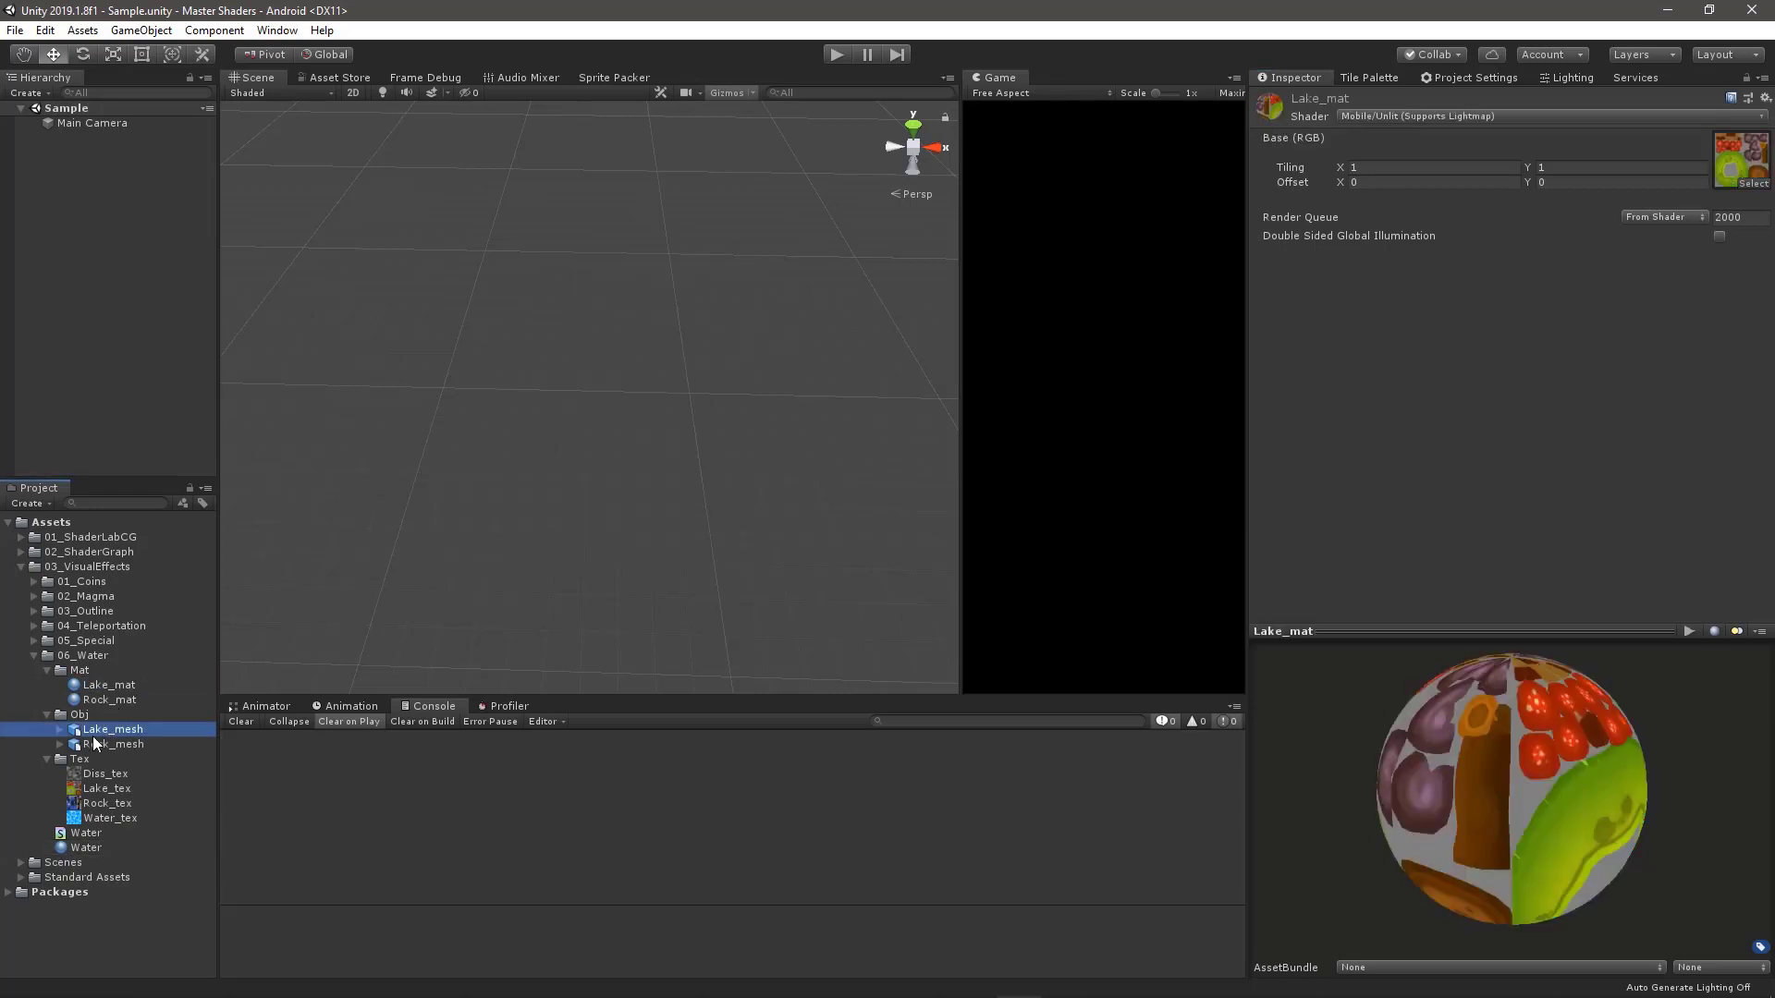
pyautogui.moveTo(103, 747); pyautogui.dragTo(131, 336)
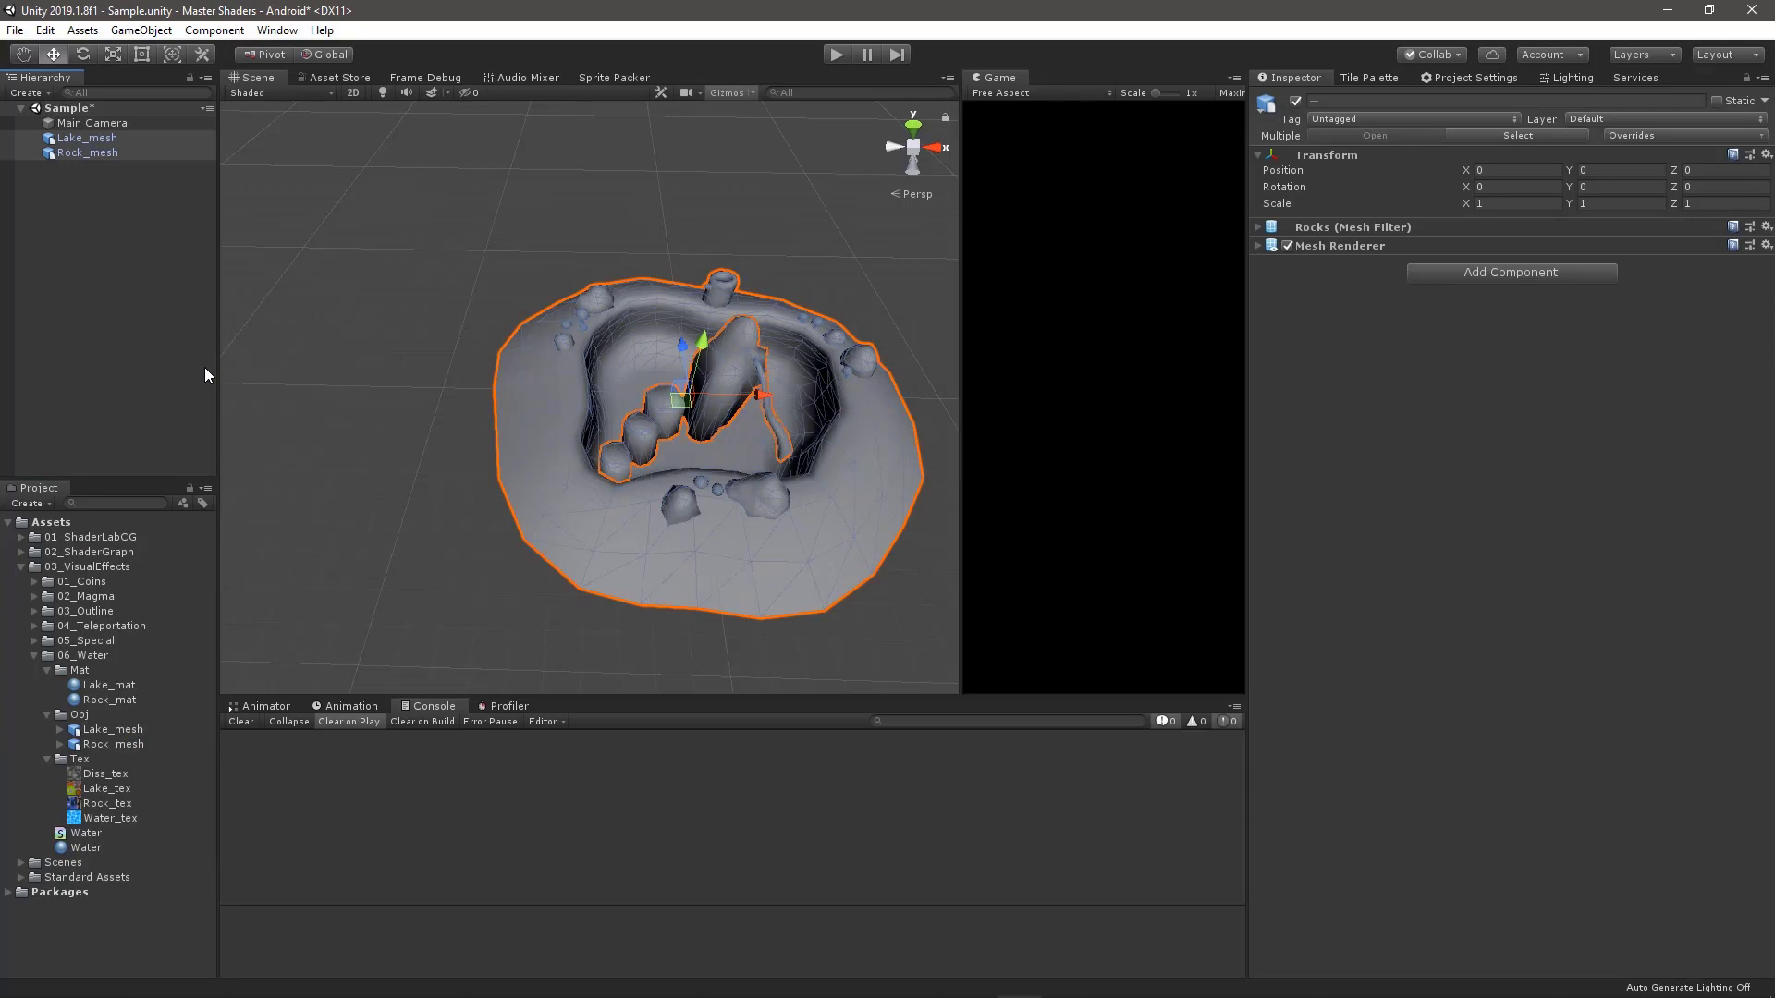
# Create a 3D Plane and reset its transform to the origin.
pyautogui.click(109, 189)
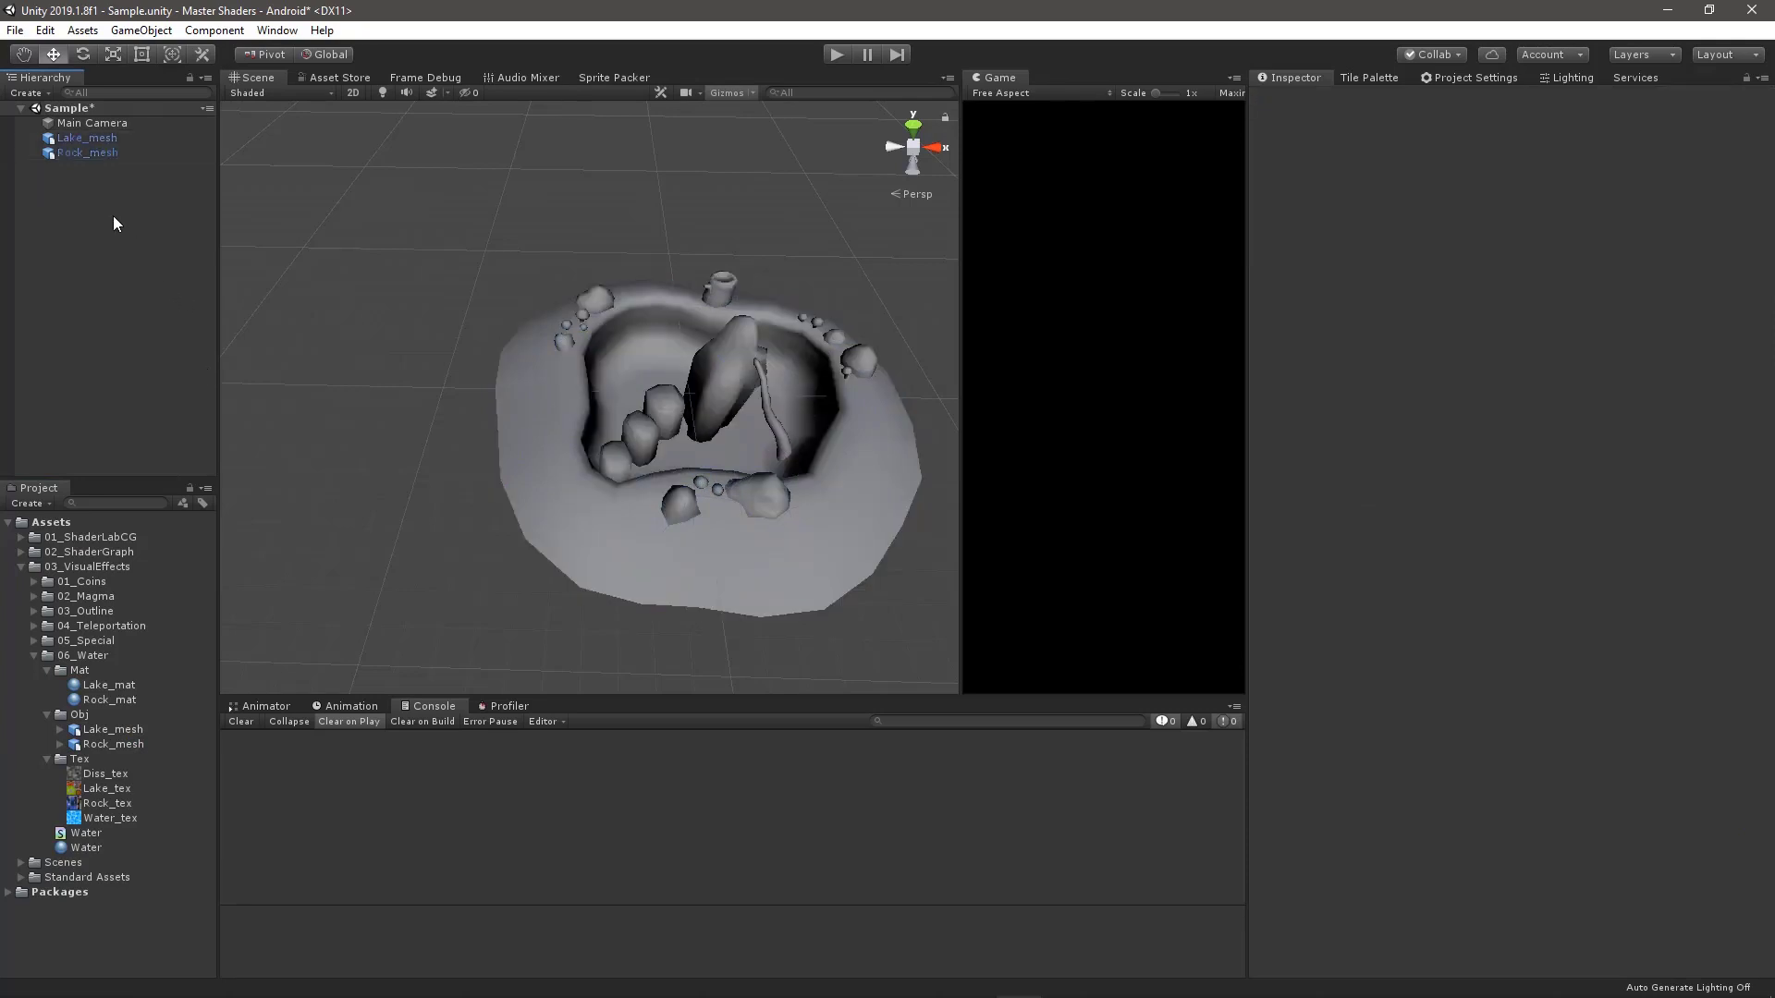
pyautogui.rightClick(92, 194)
pyautogui.moveTo(180, 386)
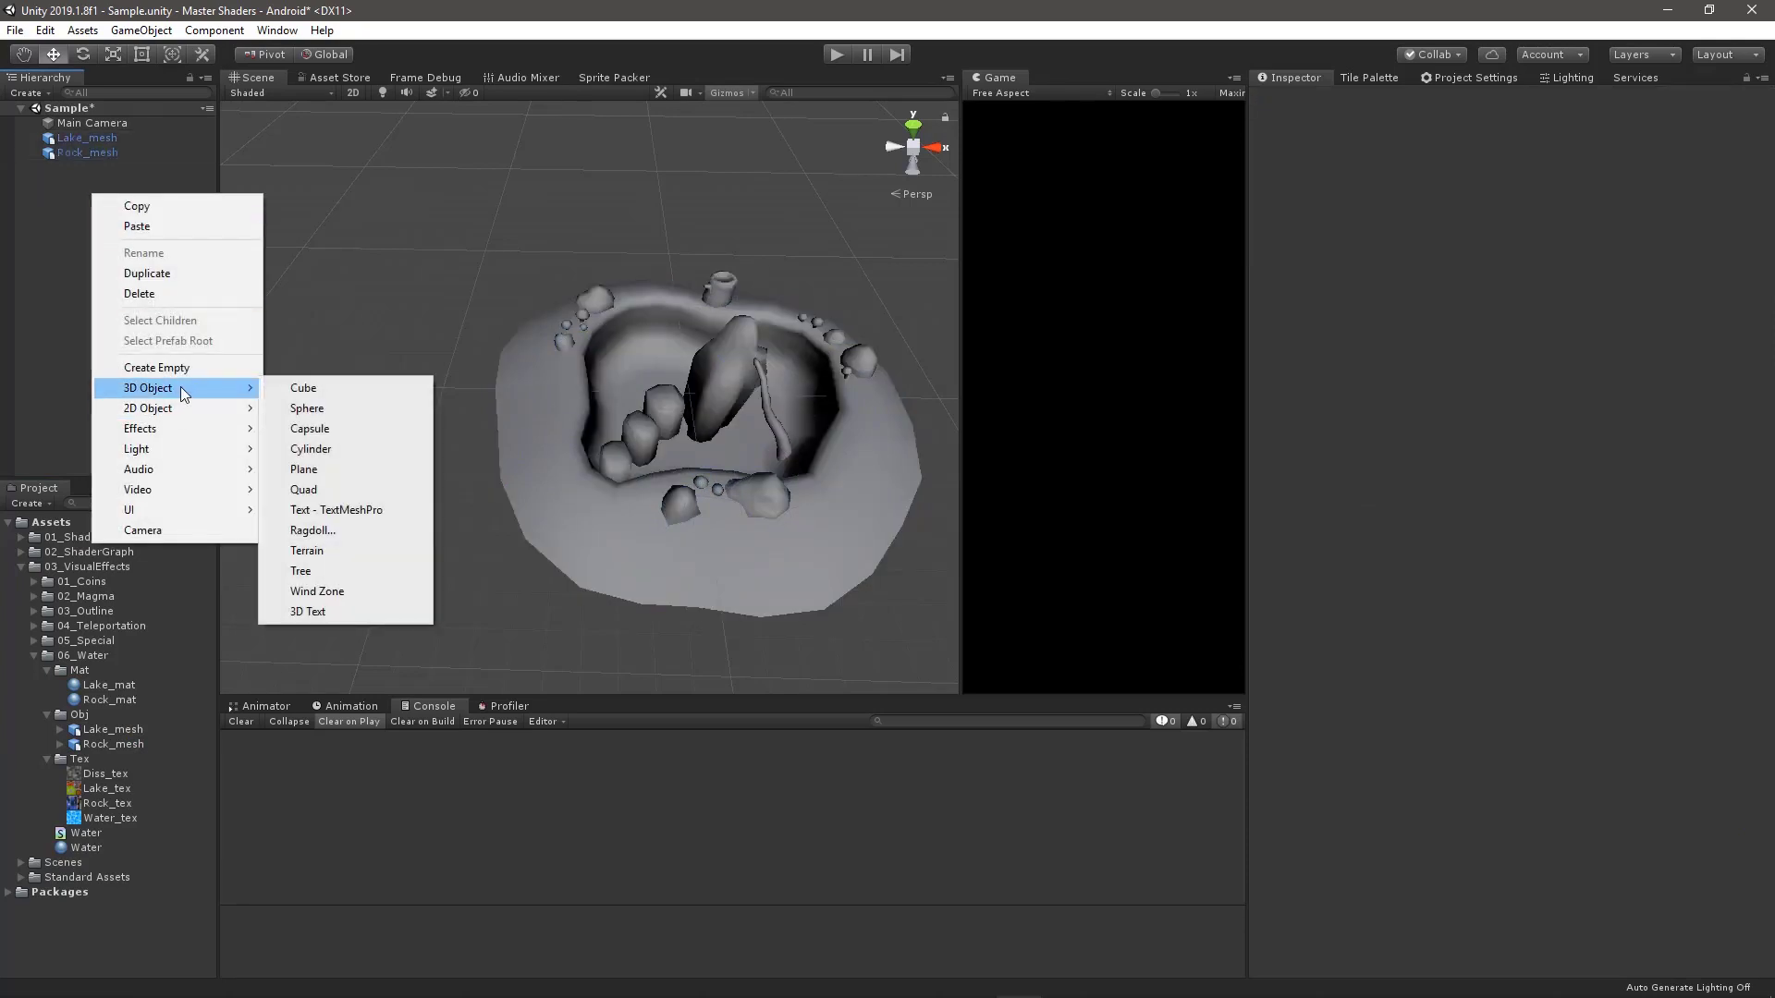
pyautogui.click(347, 468)
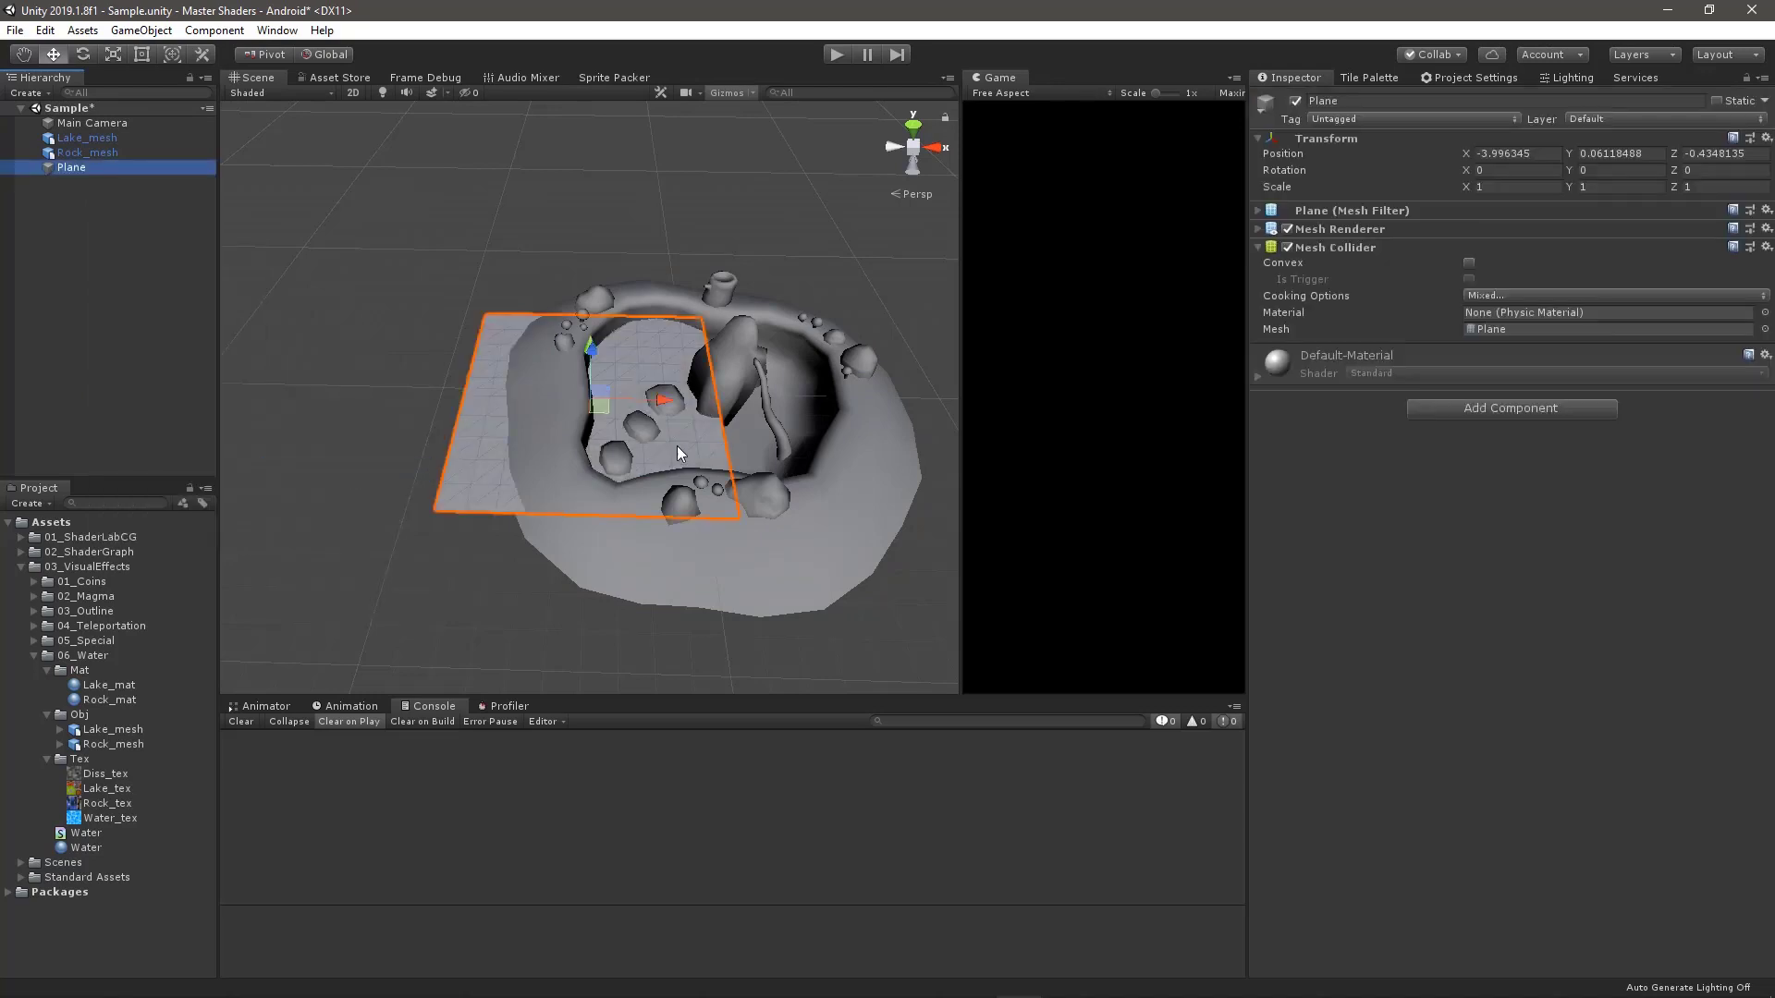
pyautogui.click(1766, 139)
pyautogui.click(1655, 159)
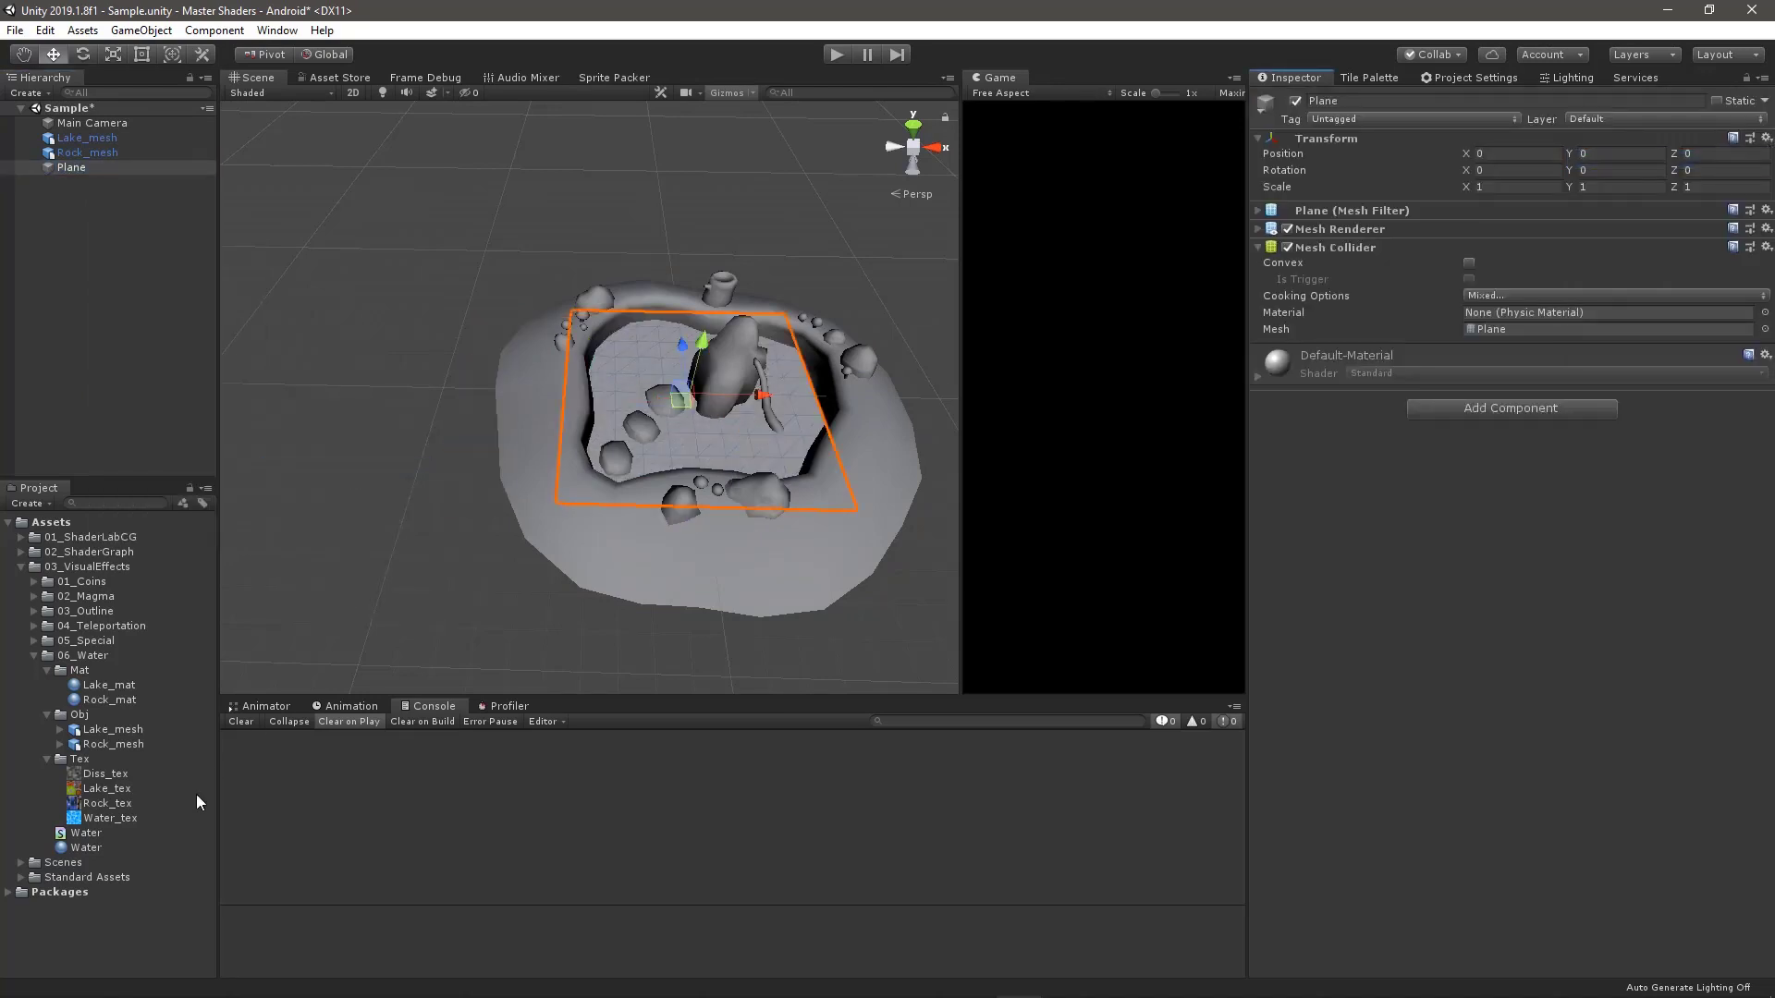
# Apply Water to the plane, Lake_mat to the island and Rock_mat to the rocks.
pyautogui.moveTo(86, 848); pyautogui.dragTo(643, 412)
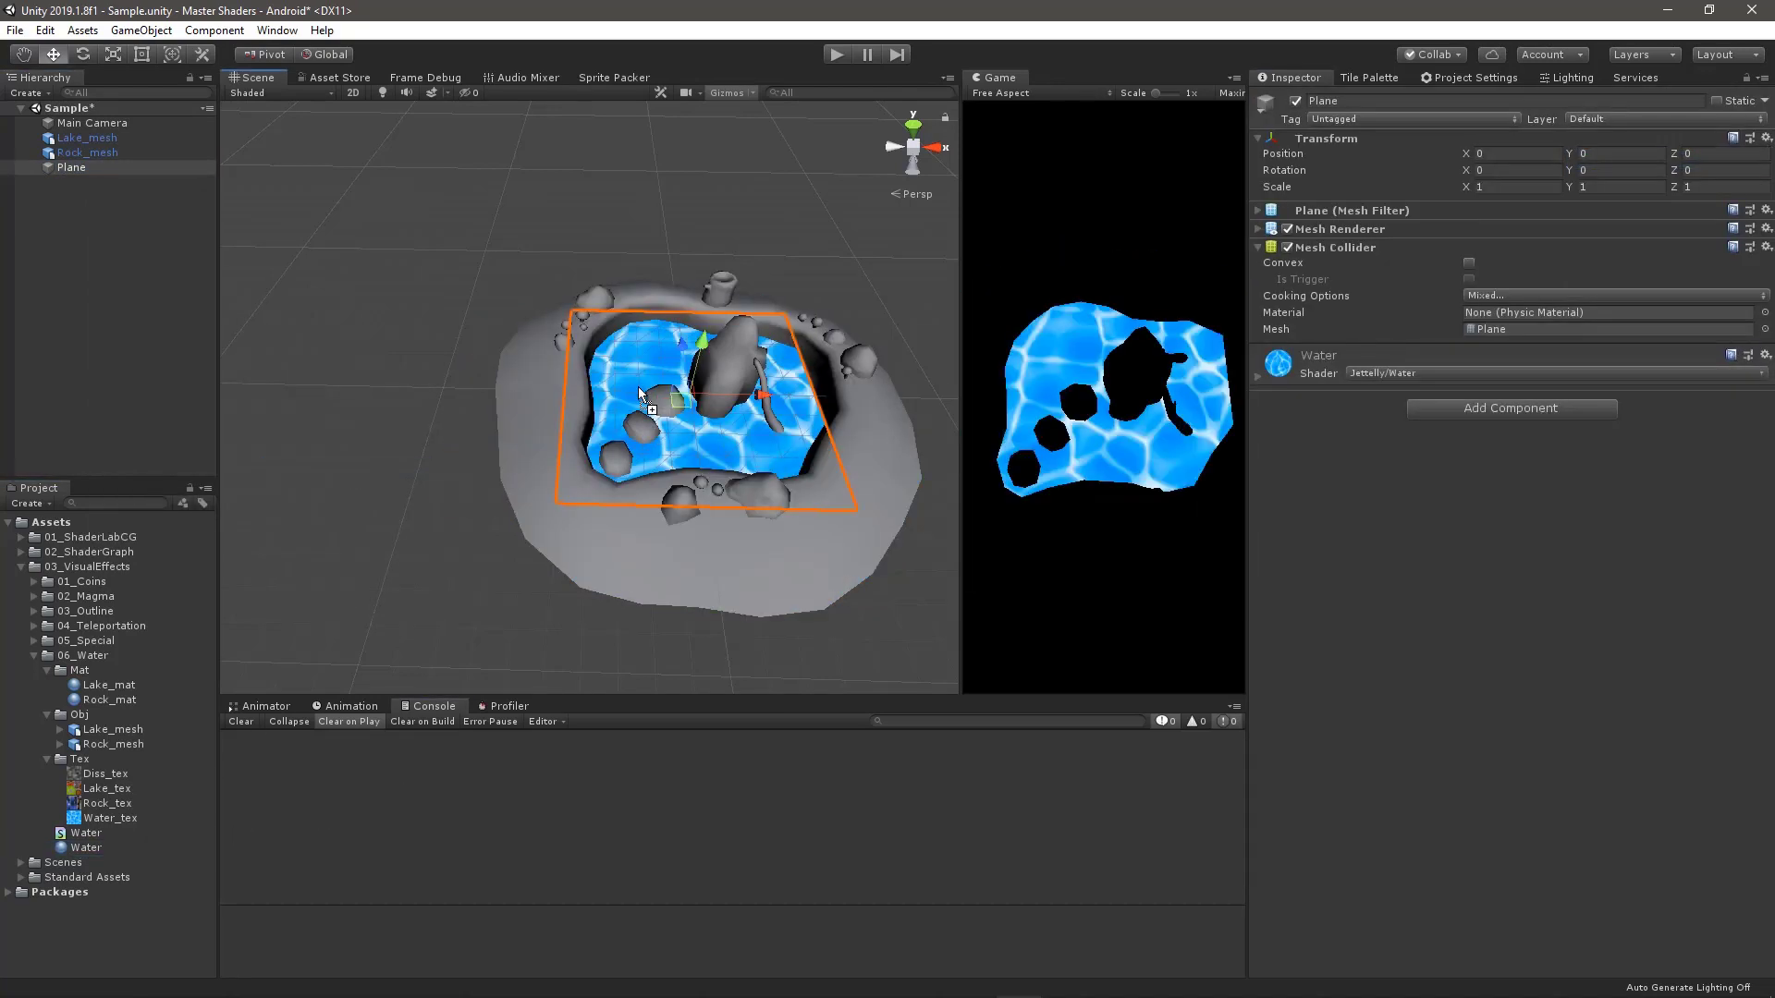
pyautogui.moveTo(110, 686); pyautogui.dragTo(616, 541)
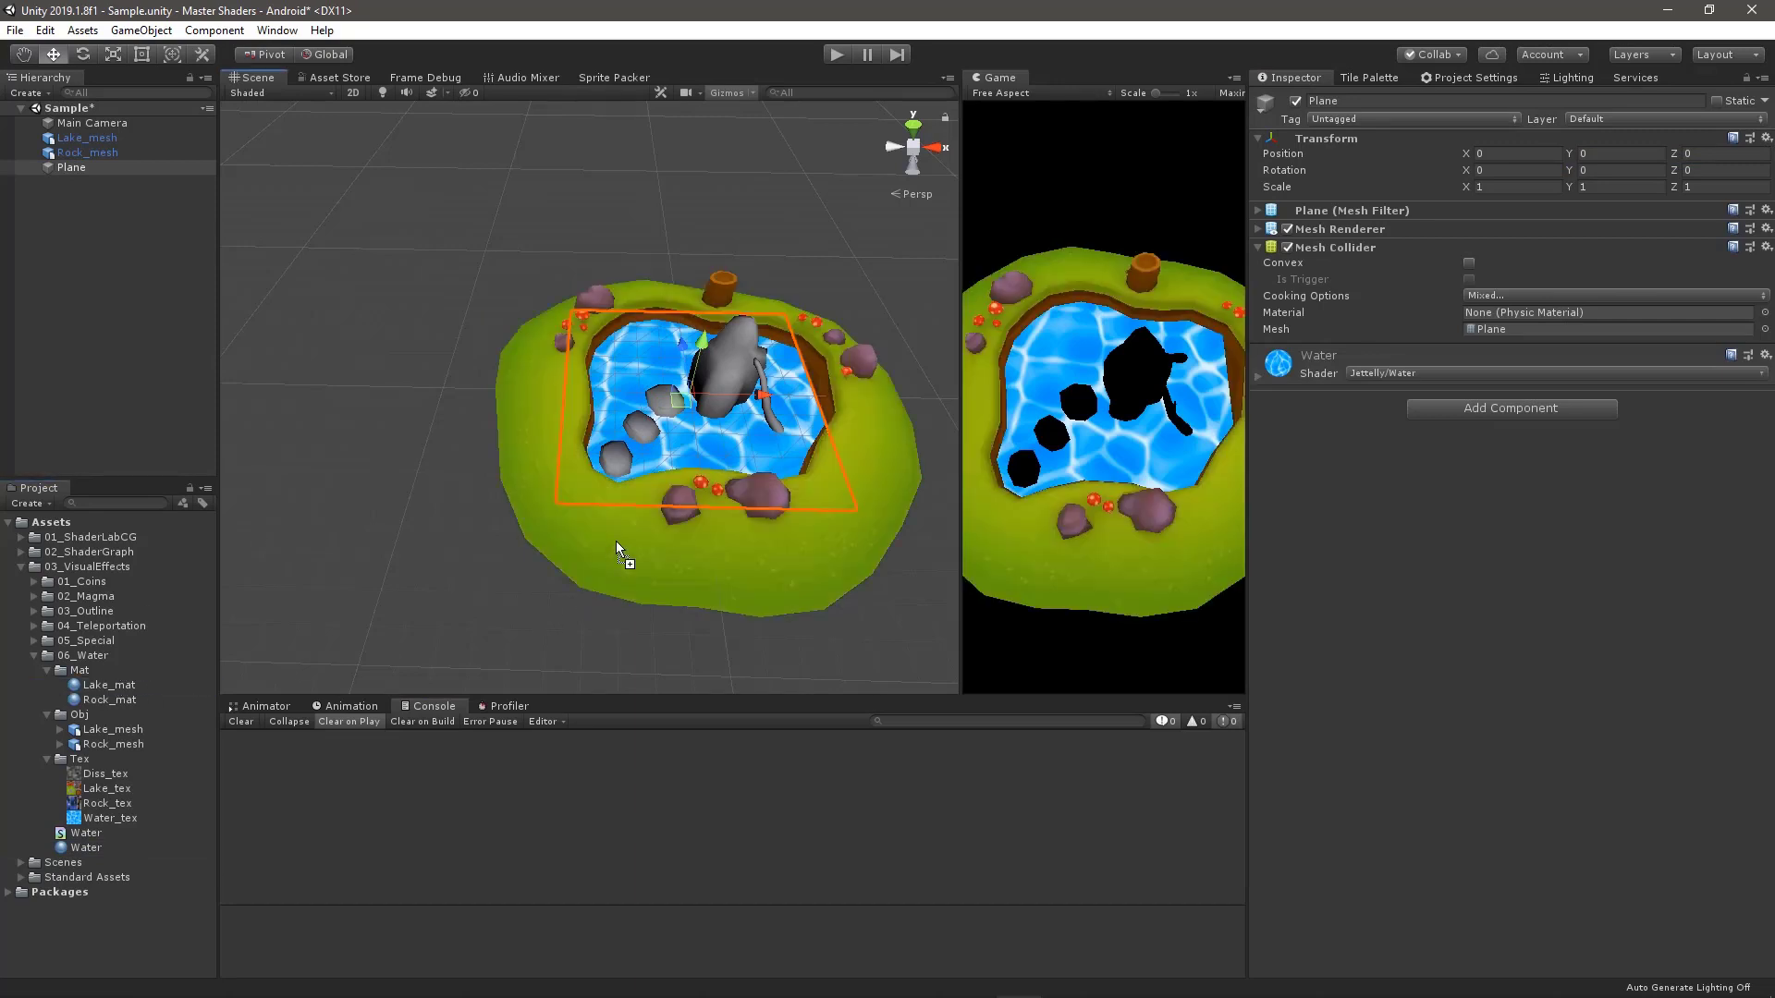
pyautogui.click(105, 701)
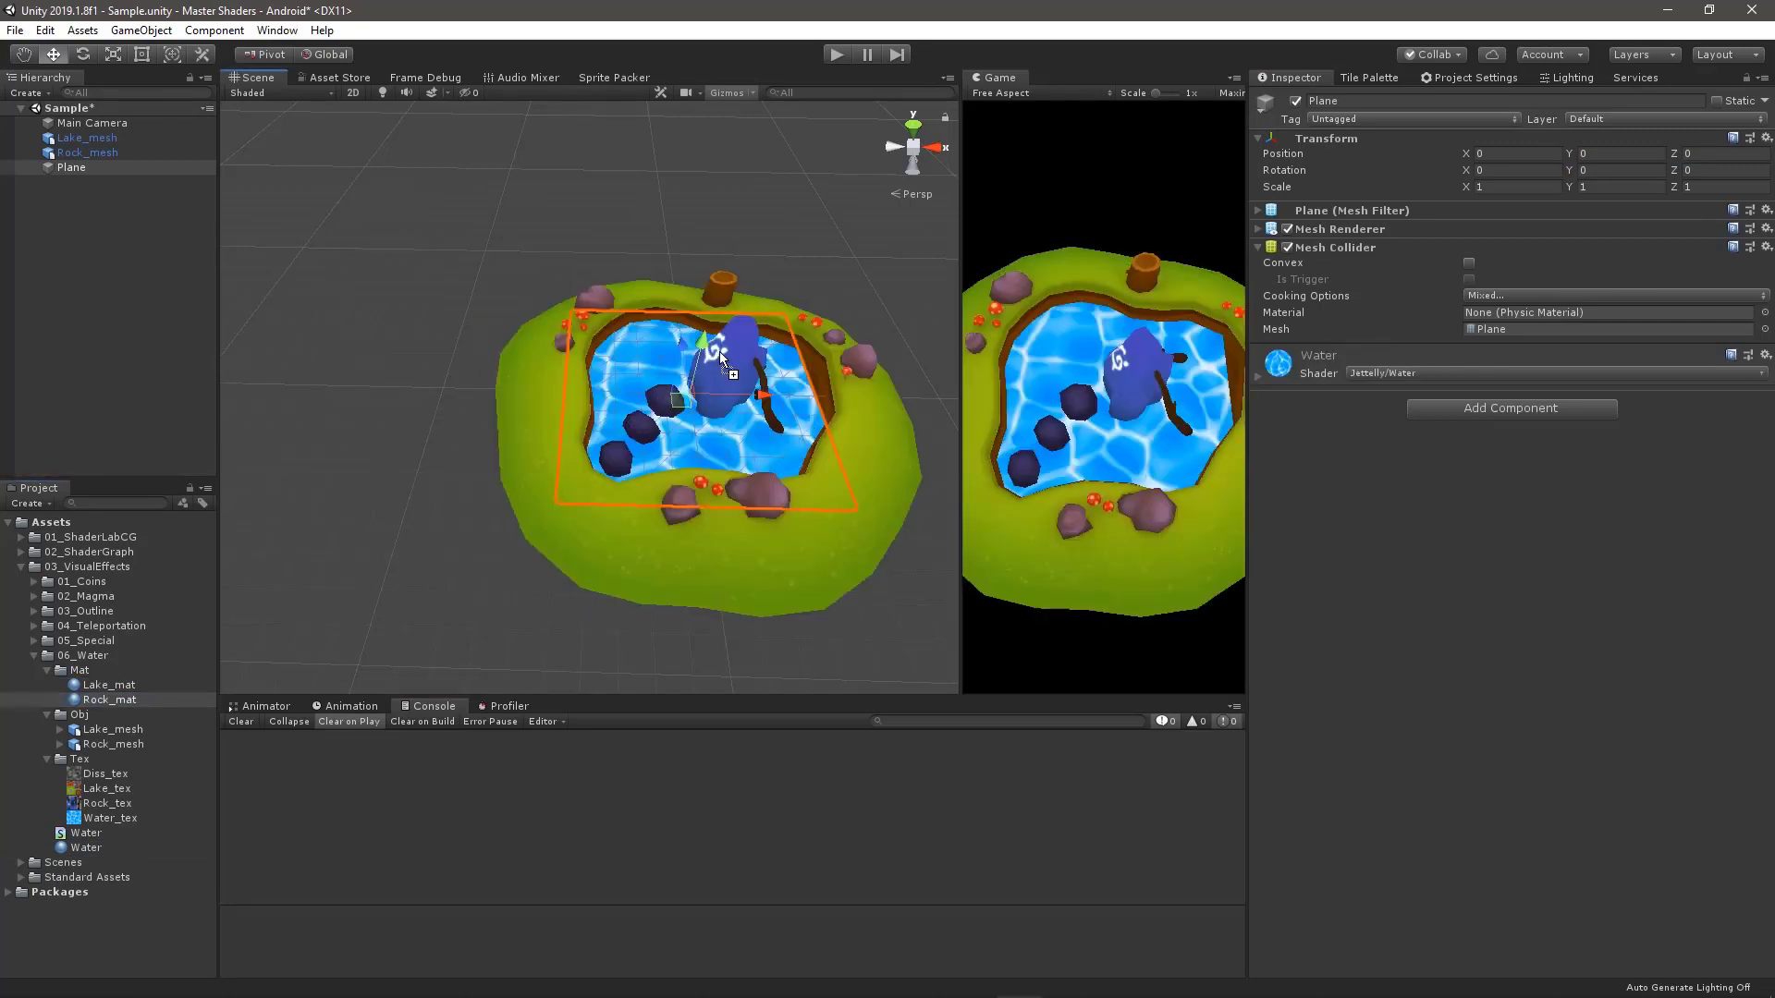
pyautogui.moveTo(533, 592); pyautogui.dragTo(703, 425)
# Parent Rock_mesh and Plane under Lake_mesh and rotate Lake_mesh -90 around Y.
pyautogui.click(92, 153)
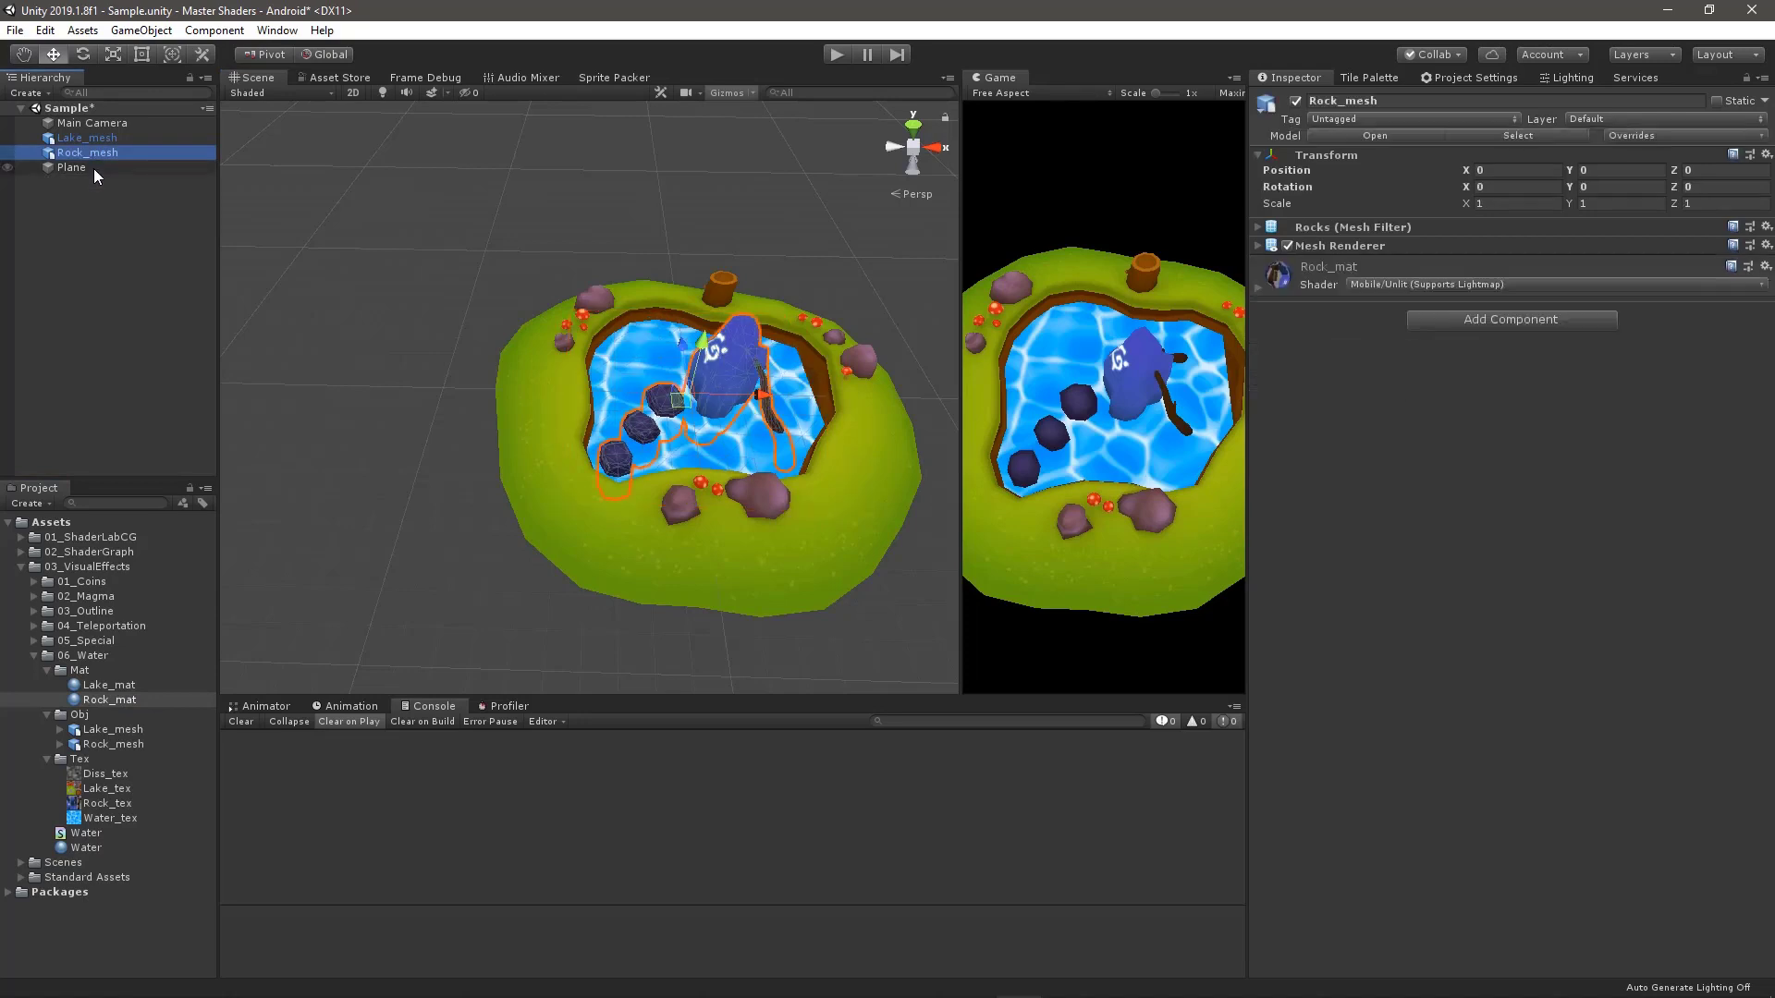
pyautogui.keyDown('ctrl'); pyautogui.click(92, 169); pyautogui.keyUp('ctrl')
pyautogui.moveTo(107, 148); pyautogui.dragTo(104, 137)
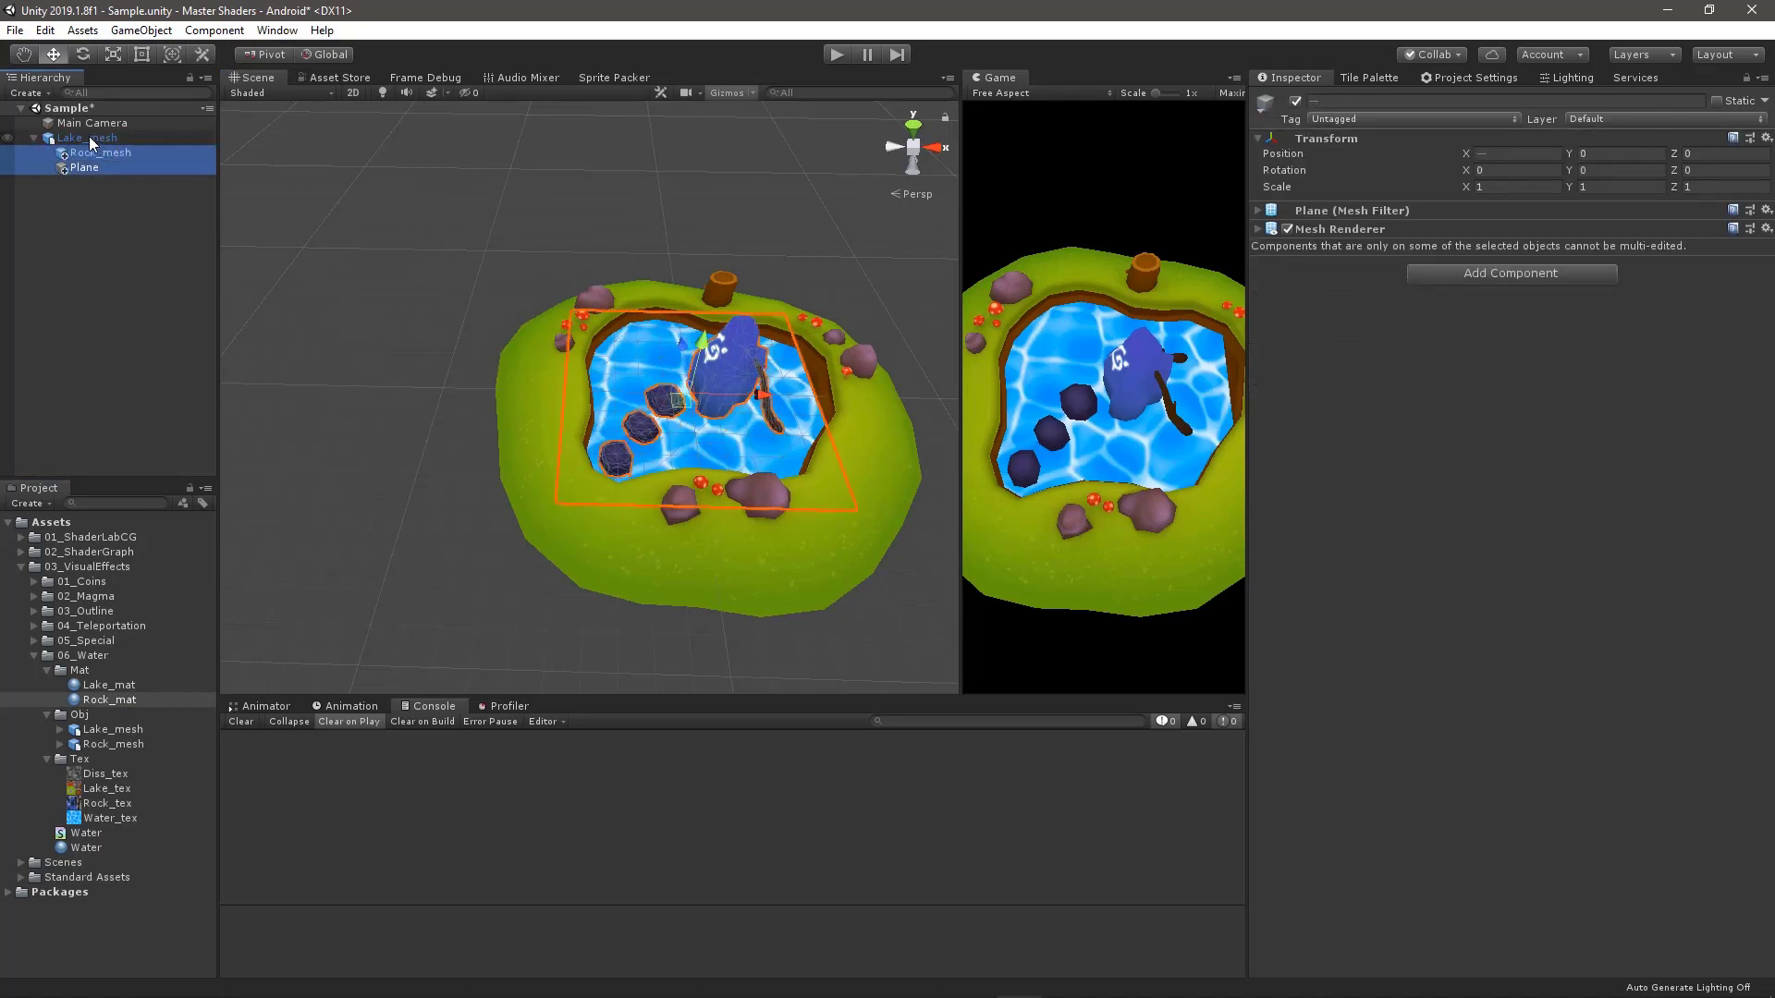
pyautogui.click(89, 136)
pyautogui.press('e')
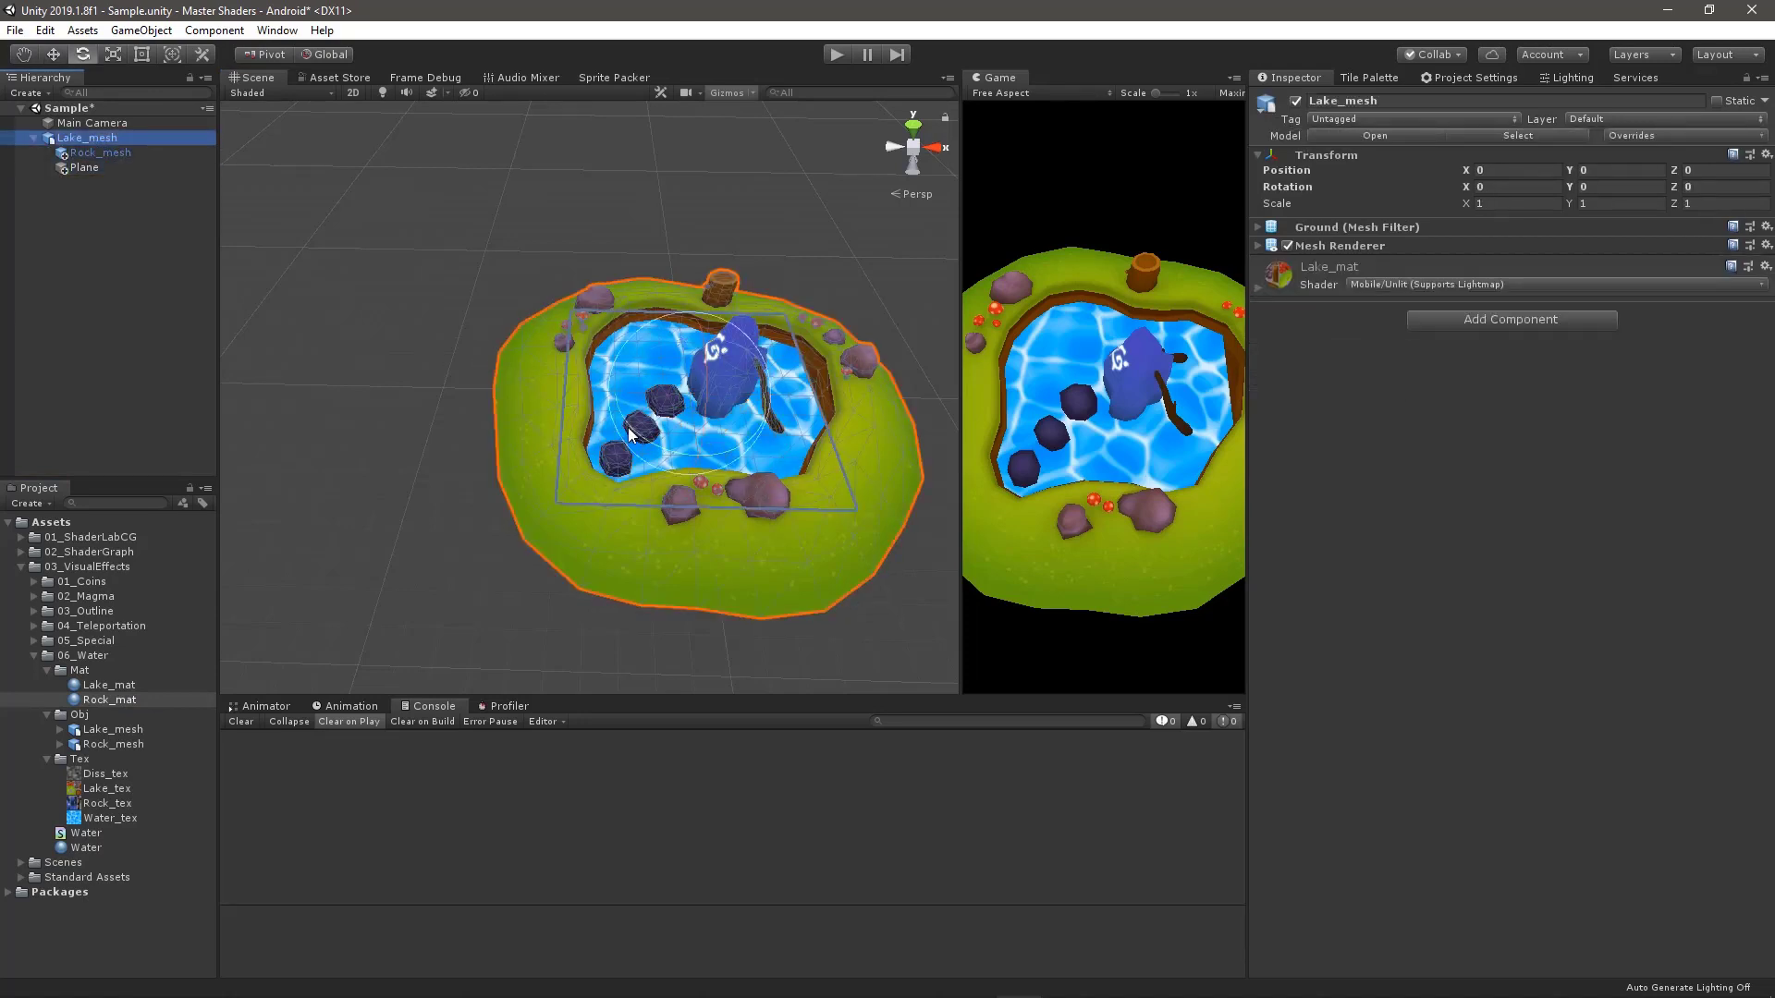
pyautogui.moveTo(636, 437)
pyautogui.mouseDown()
pyautogui.moveTo(905, 527)
pyautogui.moveTo(845, 530)
pyautogui.mouseUp()
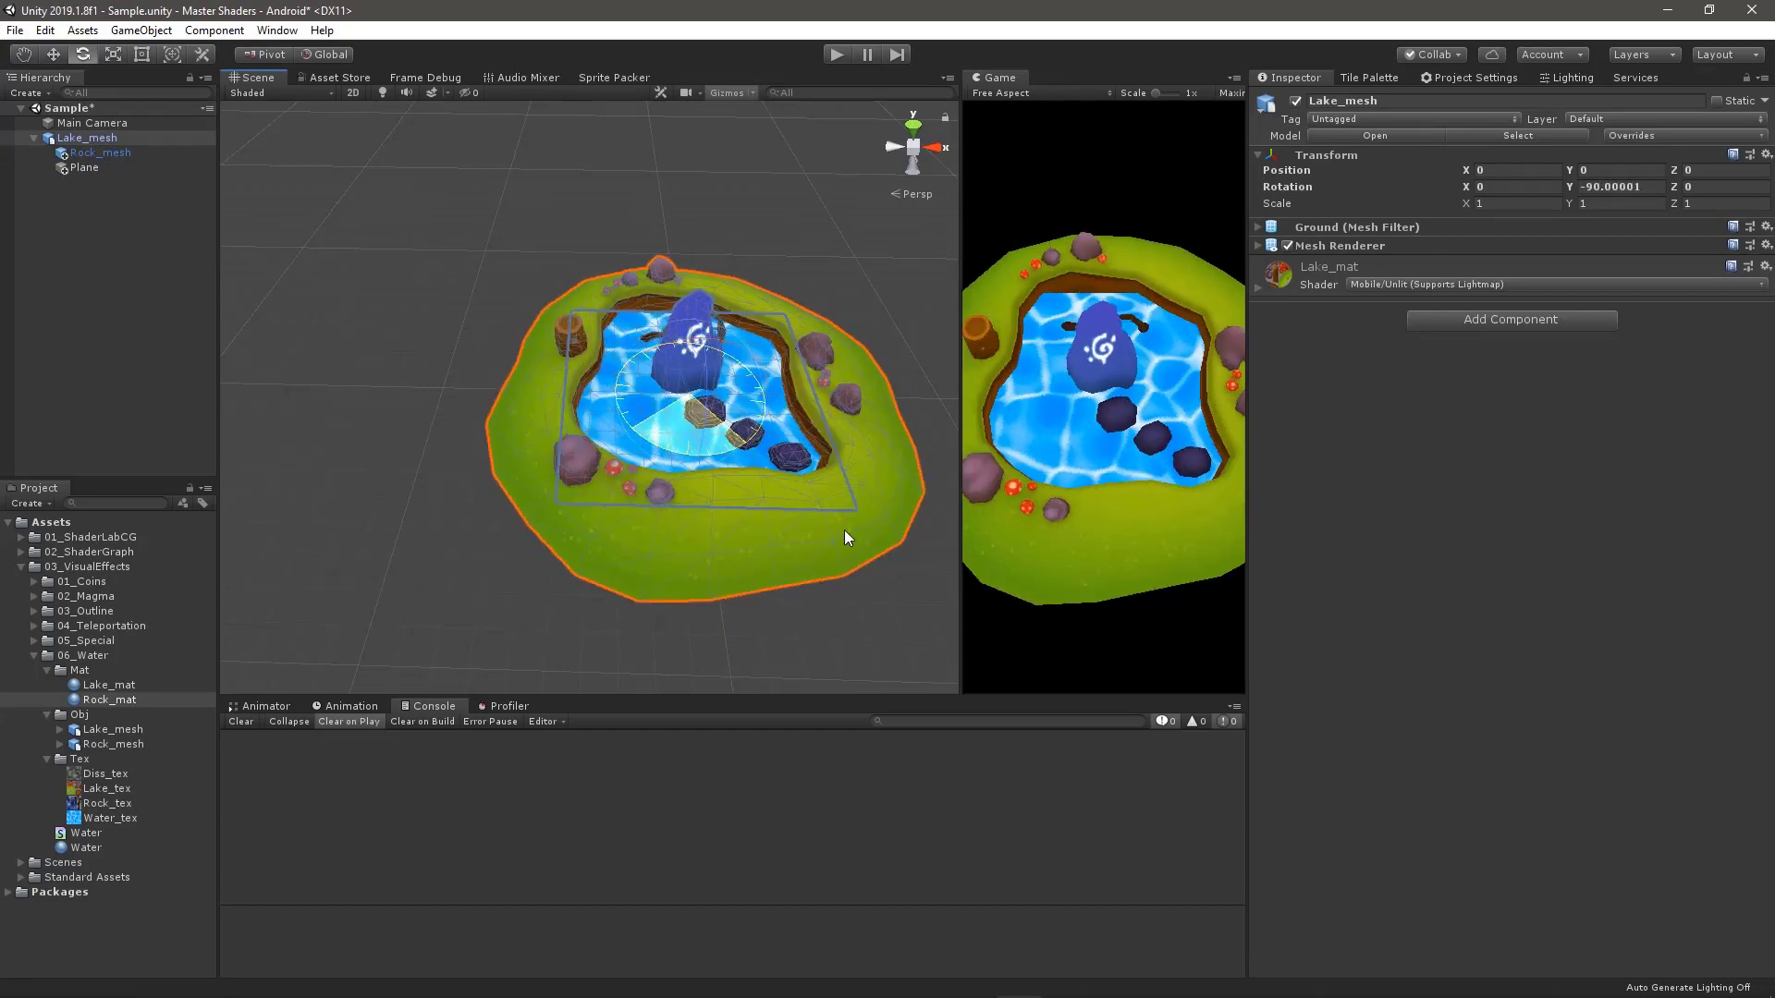
# Frame the water plane and orbit for a closer angled view of the lake.
pyautogui.click(82, 168)
pyautogui.press('f')
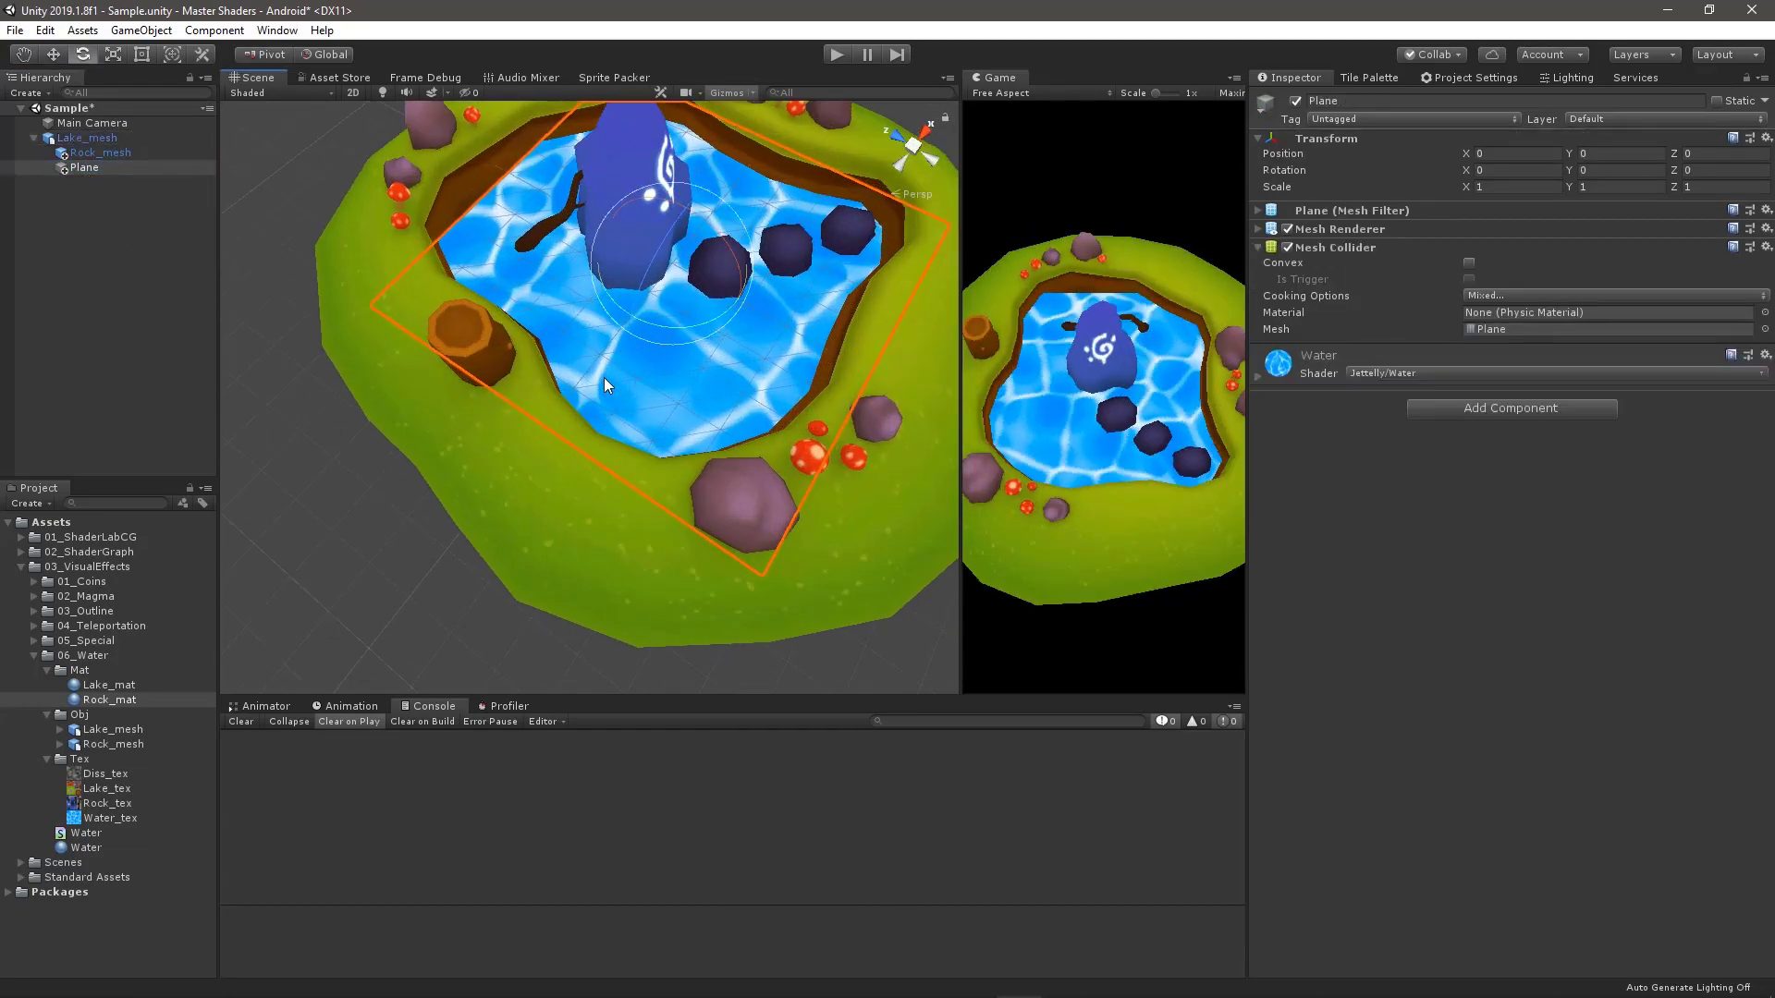
pyautogui.moveTo(603, 377)
pyautogui.keyDown('alt'); pyautogui.mouseDown()
pyautogui.moveTo(719, 428)
pyautogui.moveTo(591, 305)
pyautogui.moveTo(543, 285)
pyautogui.moveTo(600, 327)
pyautogui.moveTo(596, 422)
pyautogui.mouseUp(); pyautogui.keyUp('alt')
pyautogui.press('w')
# In Water.shader, paste a duplicate of the Pass block below the original.
pyautogui.doubleClick(85, 833)
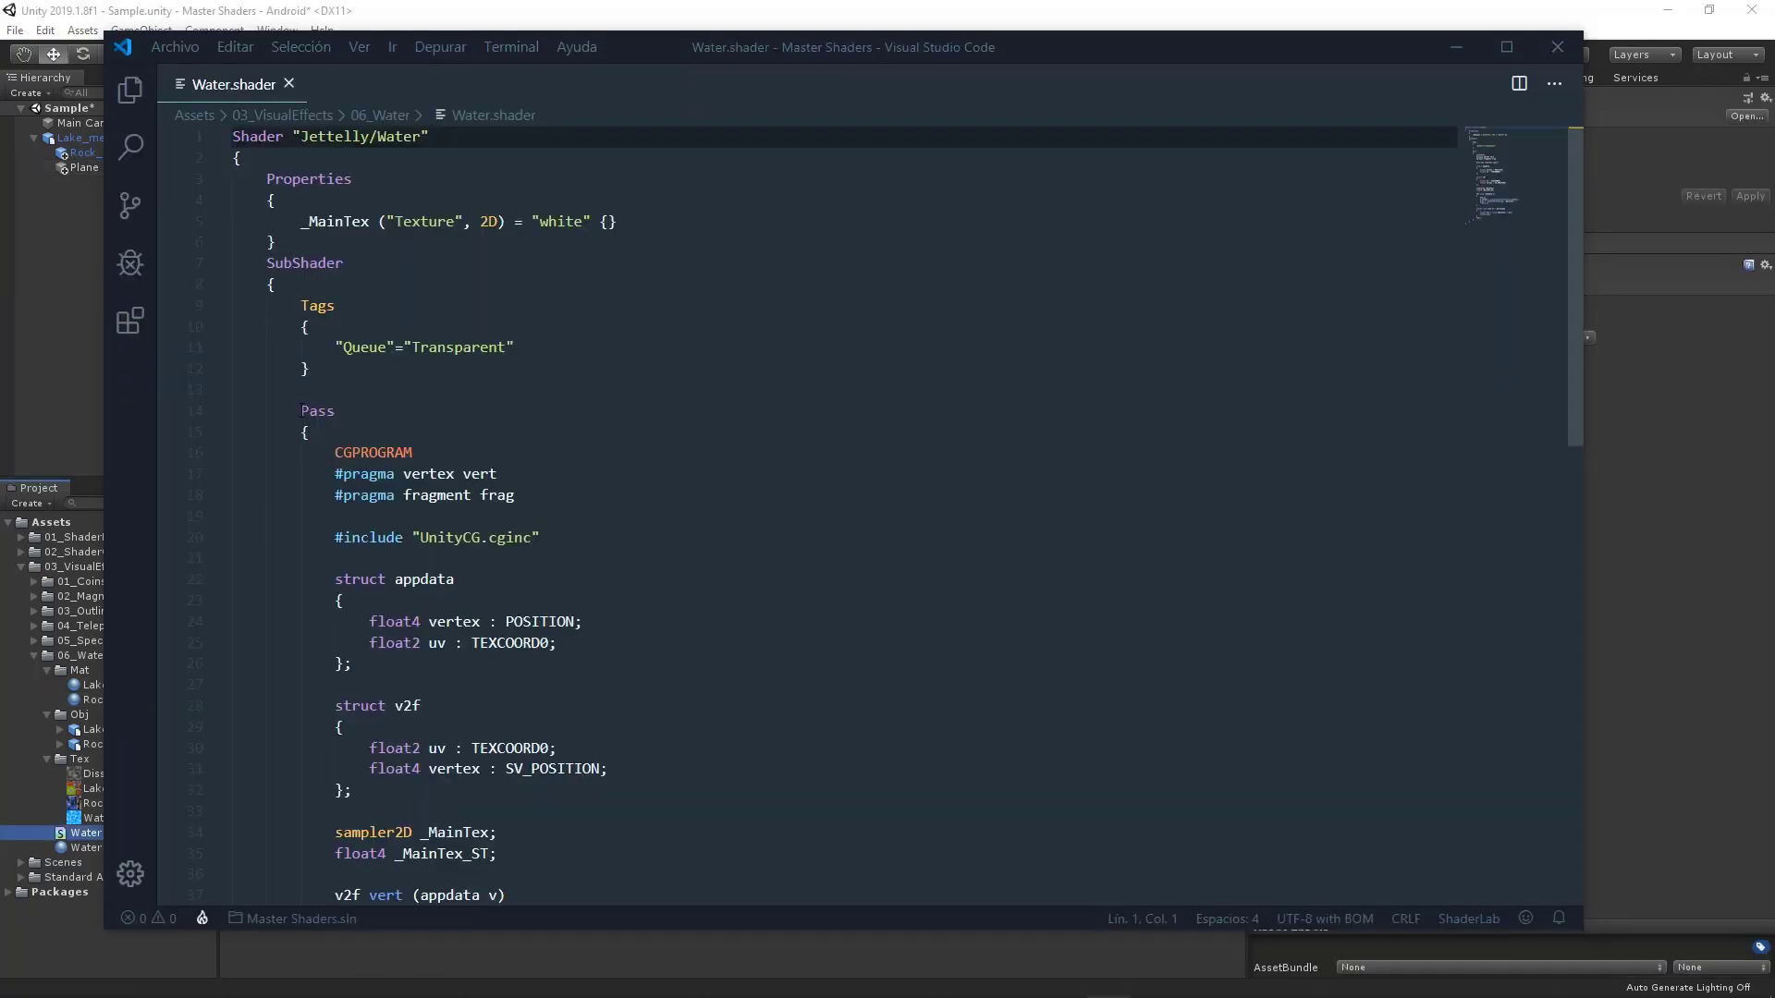
pyautogui.moveTo(302, 412); pyautogui.dragTo(333, 534)
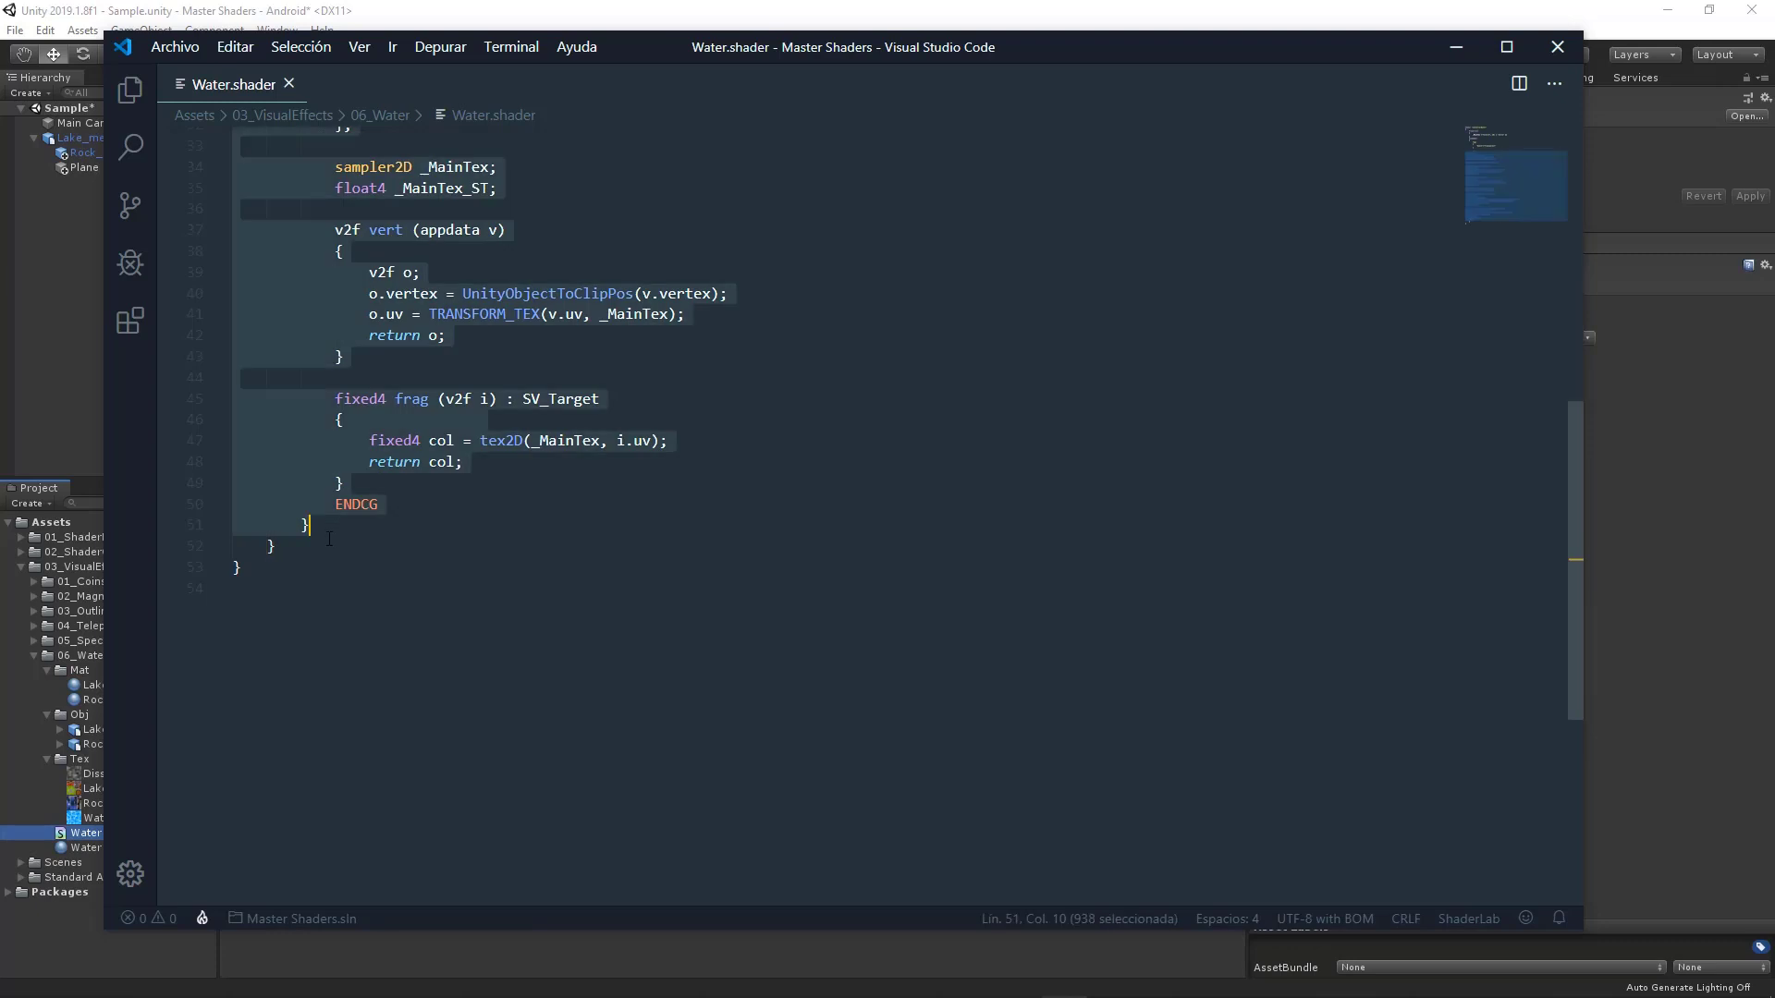
pyautogui.click(332, 529)
pyautogui.press('Return')
pyautogui.hotkey('ctrl', 'v')
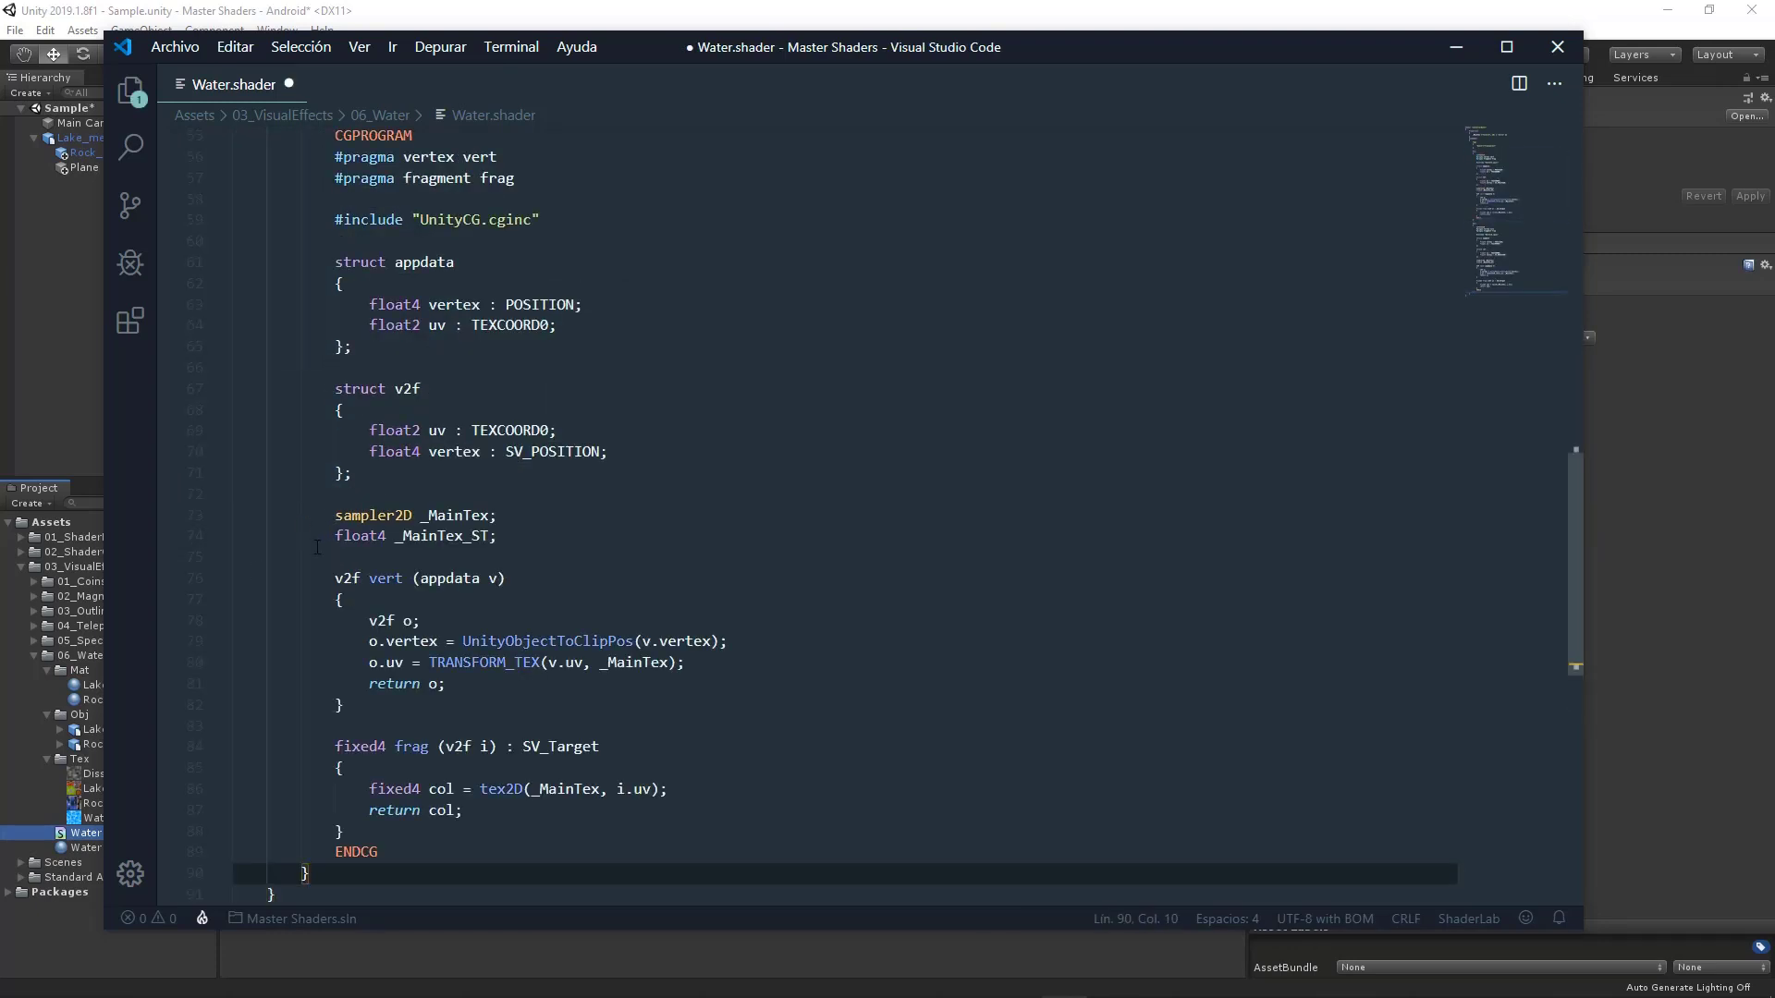
# Label the first pass with a '// TEXTURE PASS 1' comment line.
pyautogui.scroll(7, 418, 550)
pyautogui.scroll(5, 416, 509)
pyautogui.scroll(6, 407, 444)
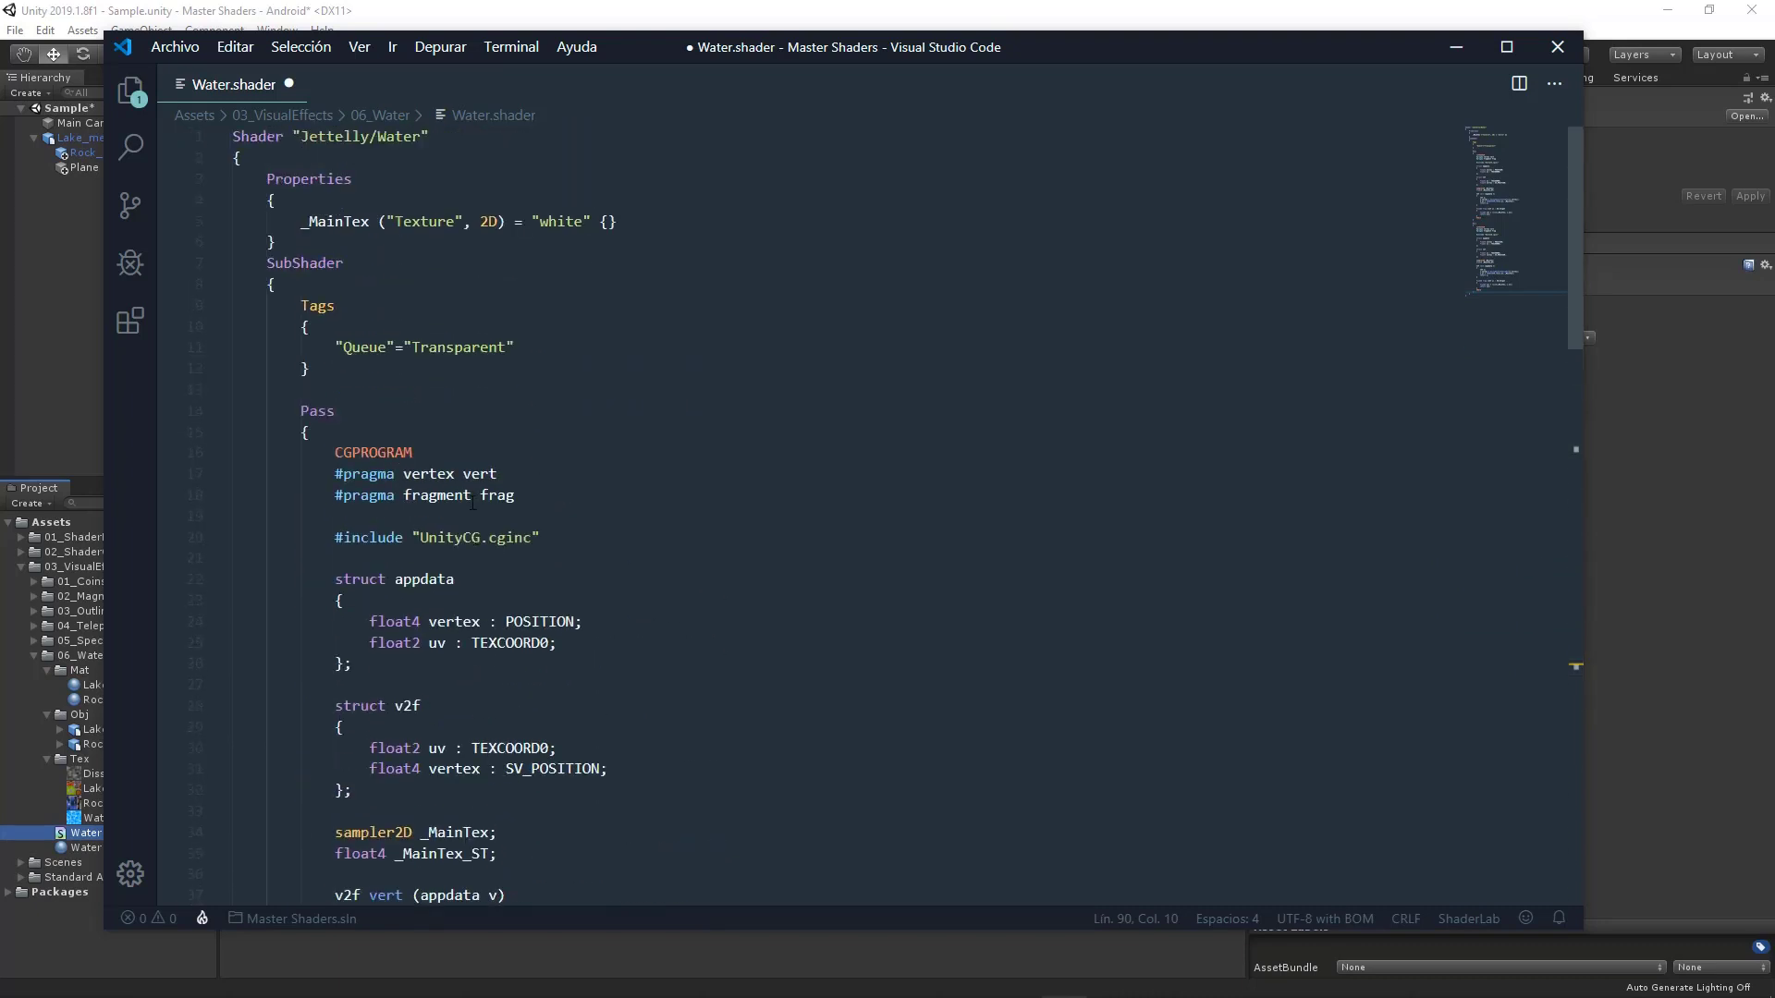
pyautogui.click(401, 392)
pyautogui.write('// TEXTU')
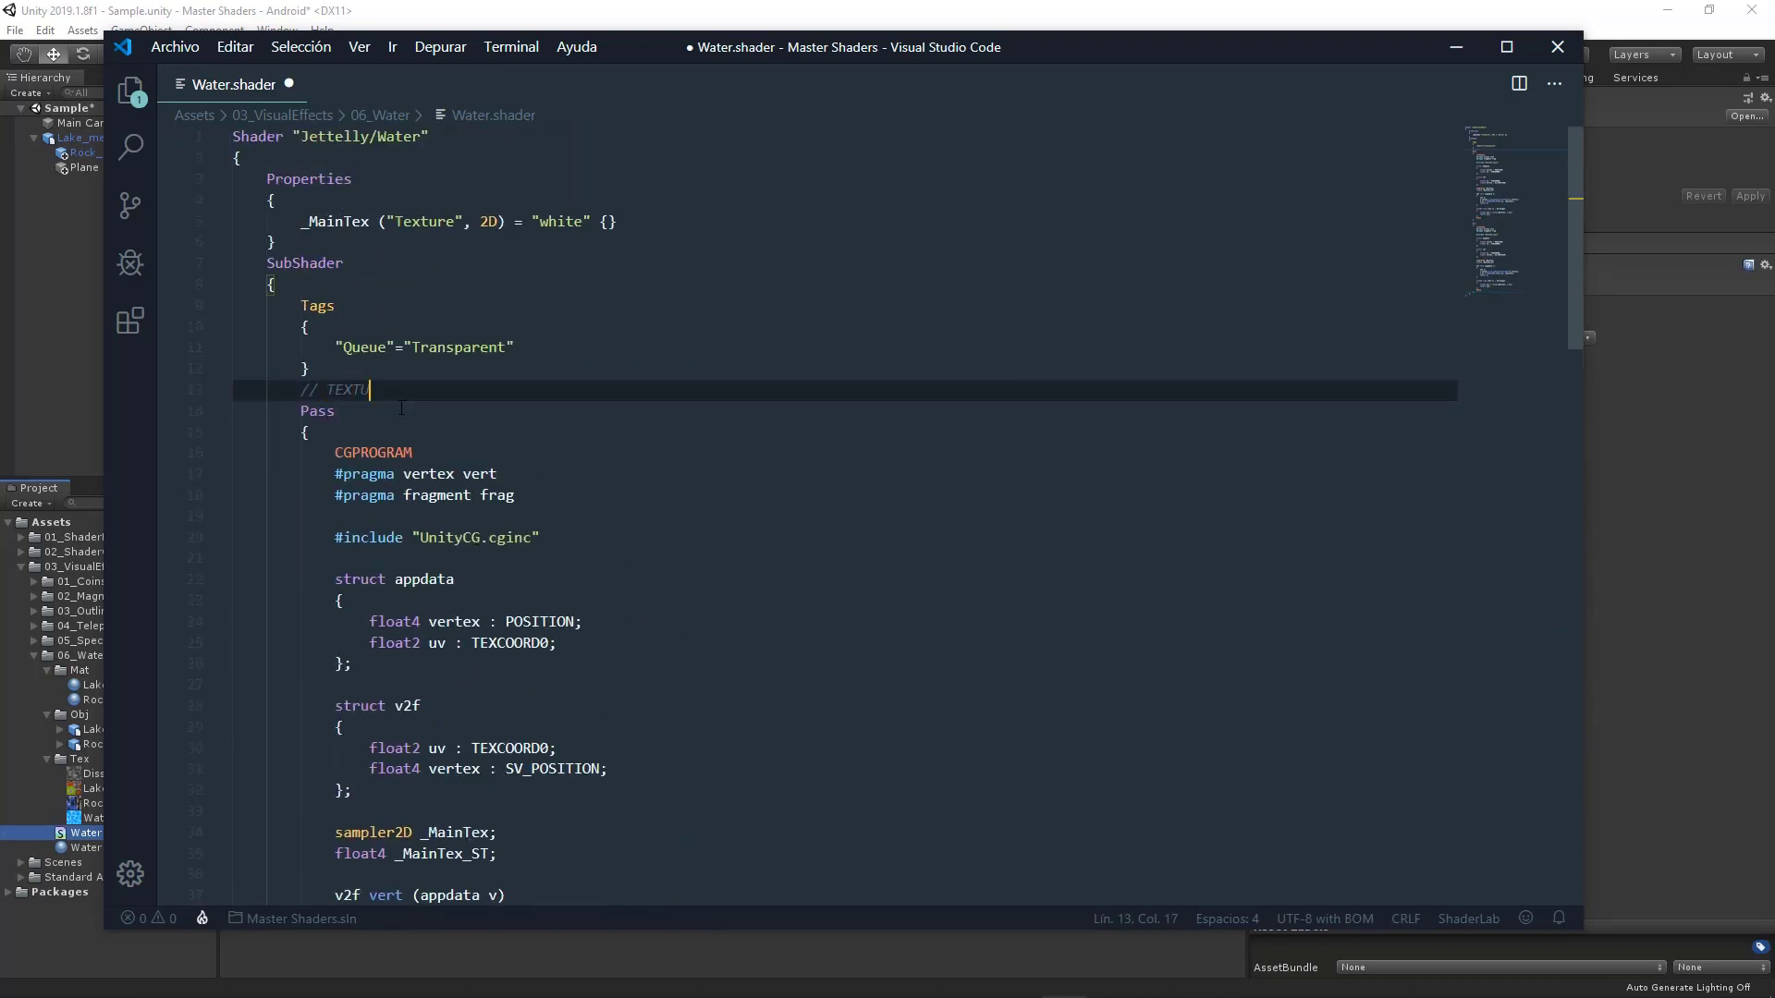
pyautogui.write('RE PASS -')
pyautogui.write('-------------------------------------- 1')
pyautogui.moveTo(751, 393); pyautogui.dragTo(300, 392)
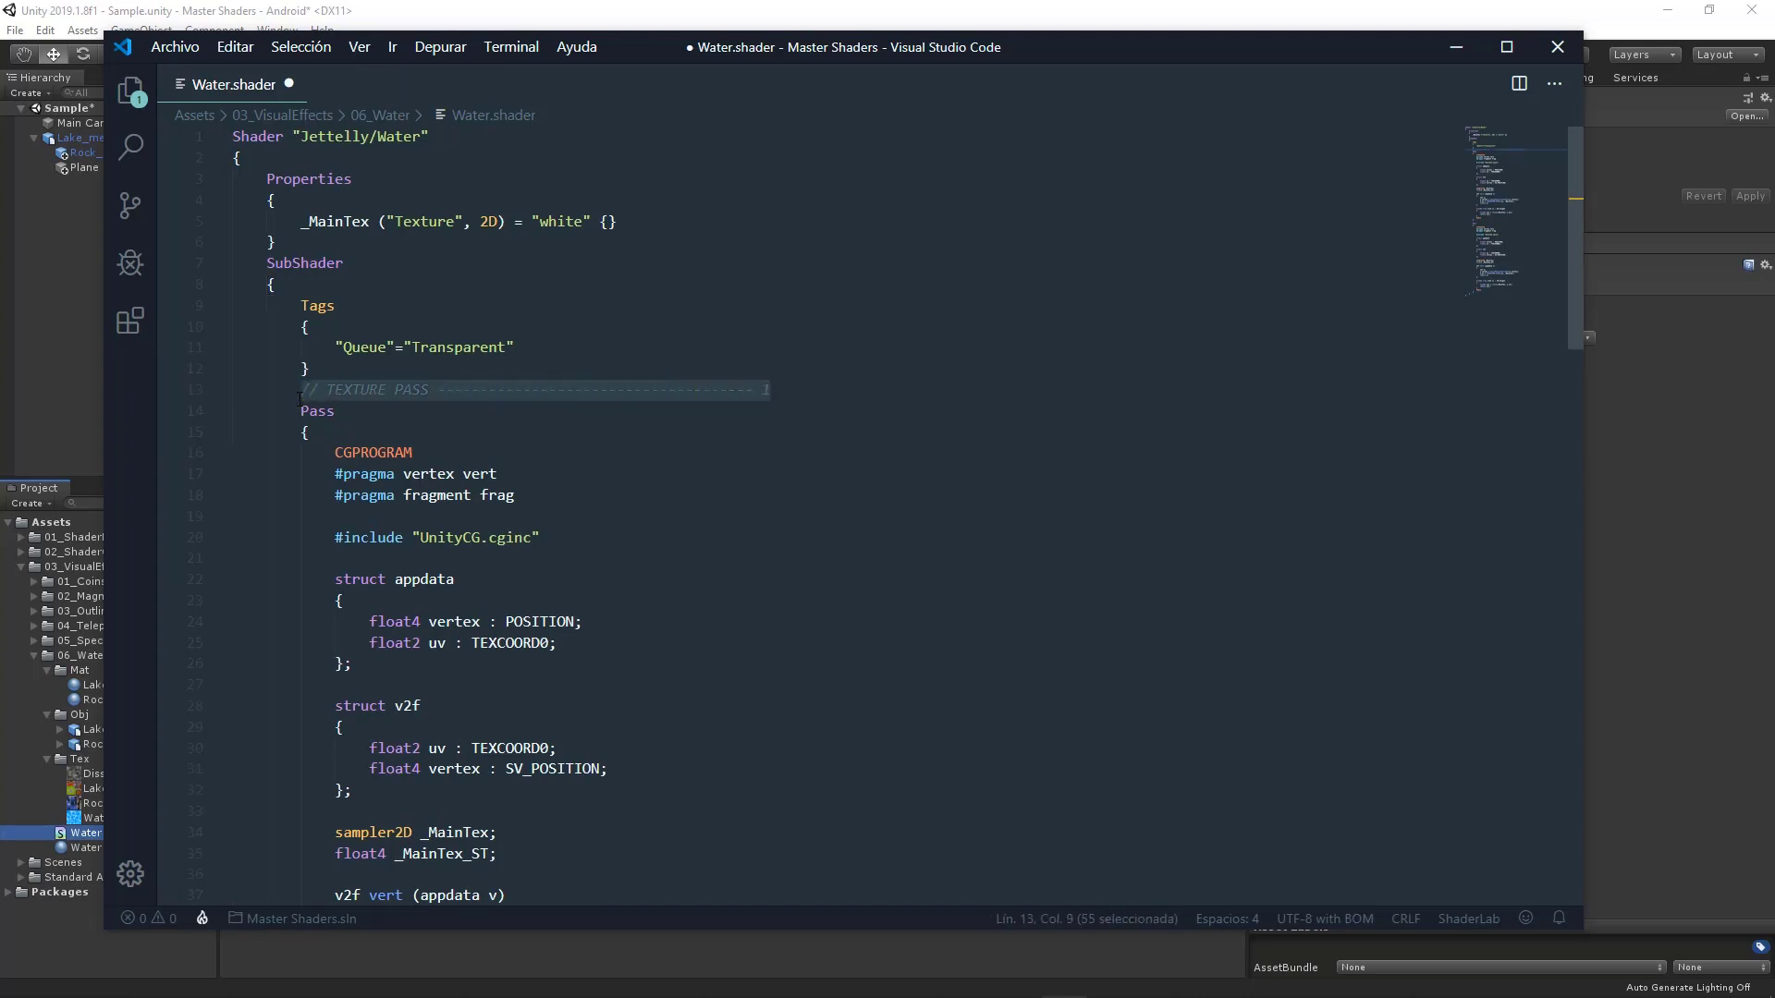
# Label the second pass with a '// DEPTH PASS 2' comment line.
pyautogui.scroll(-4, 305, 407)
pyautogui.scroll(-5, 324, 421)
pyautogui.scroll(-4, 339, 438)
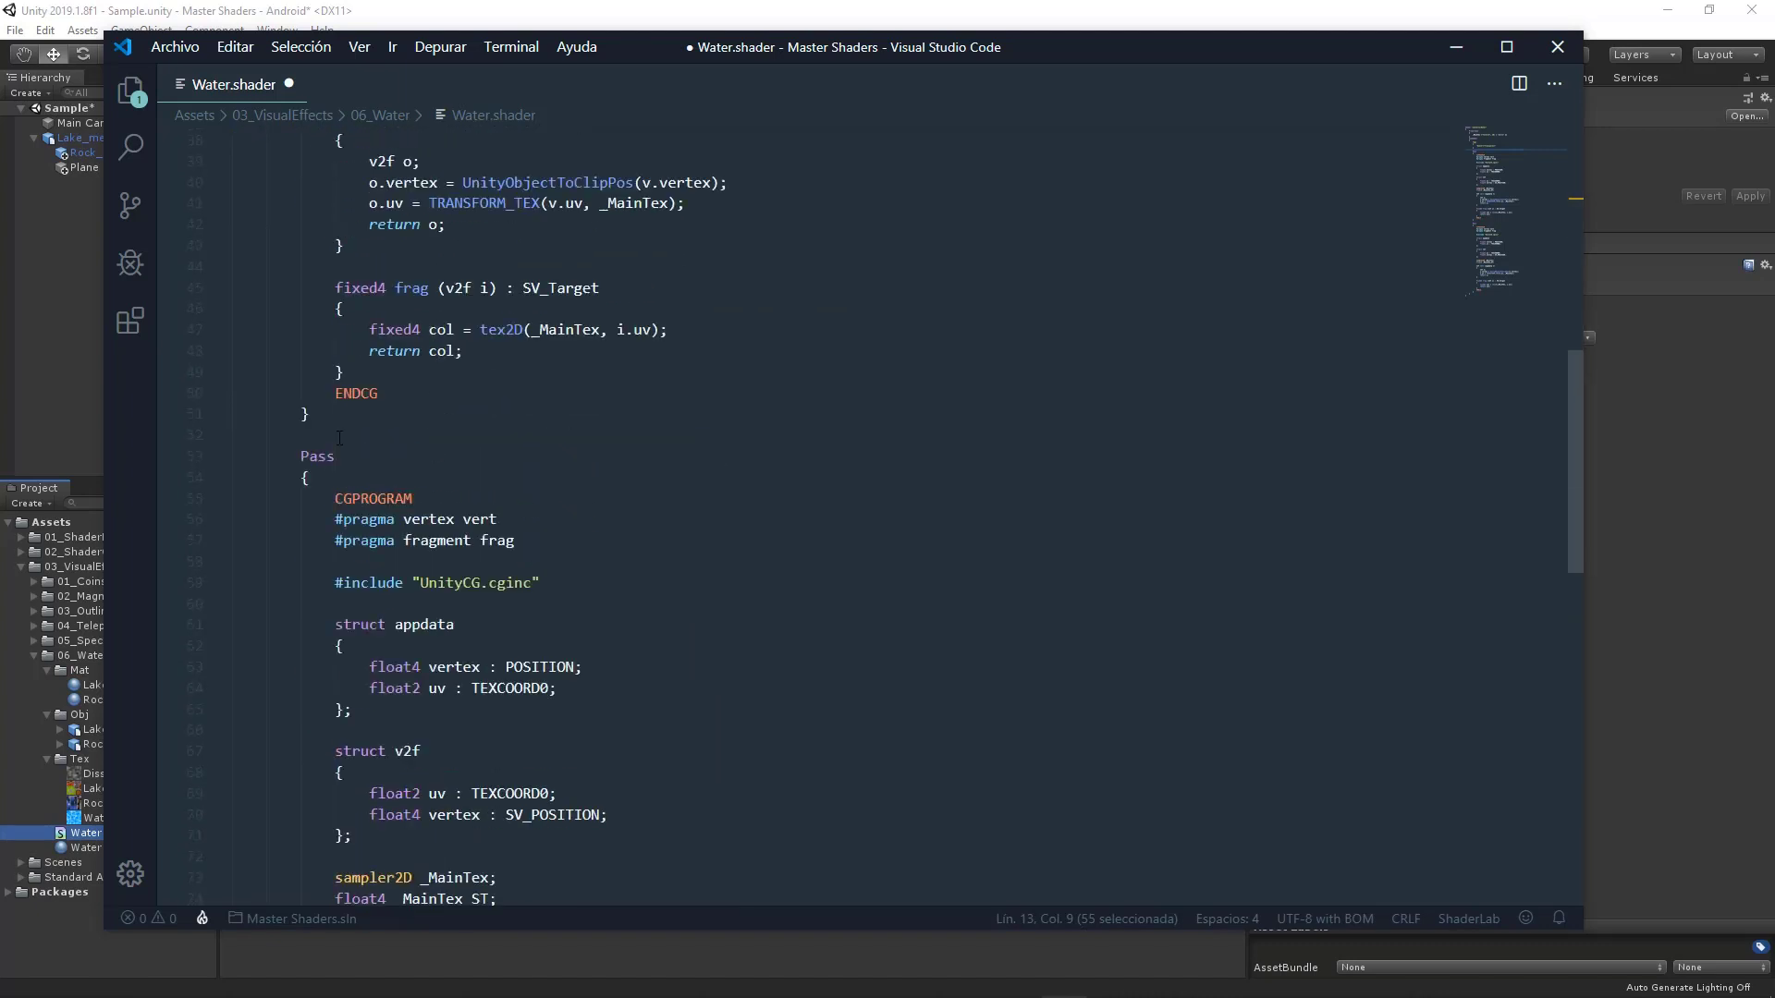
pyautogui.click(340, 438)
pyautogui.press('Return')
pyautogui.write('// TEXTURE PASS ------------------------------------- 1')
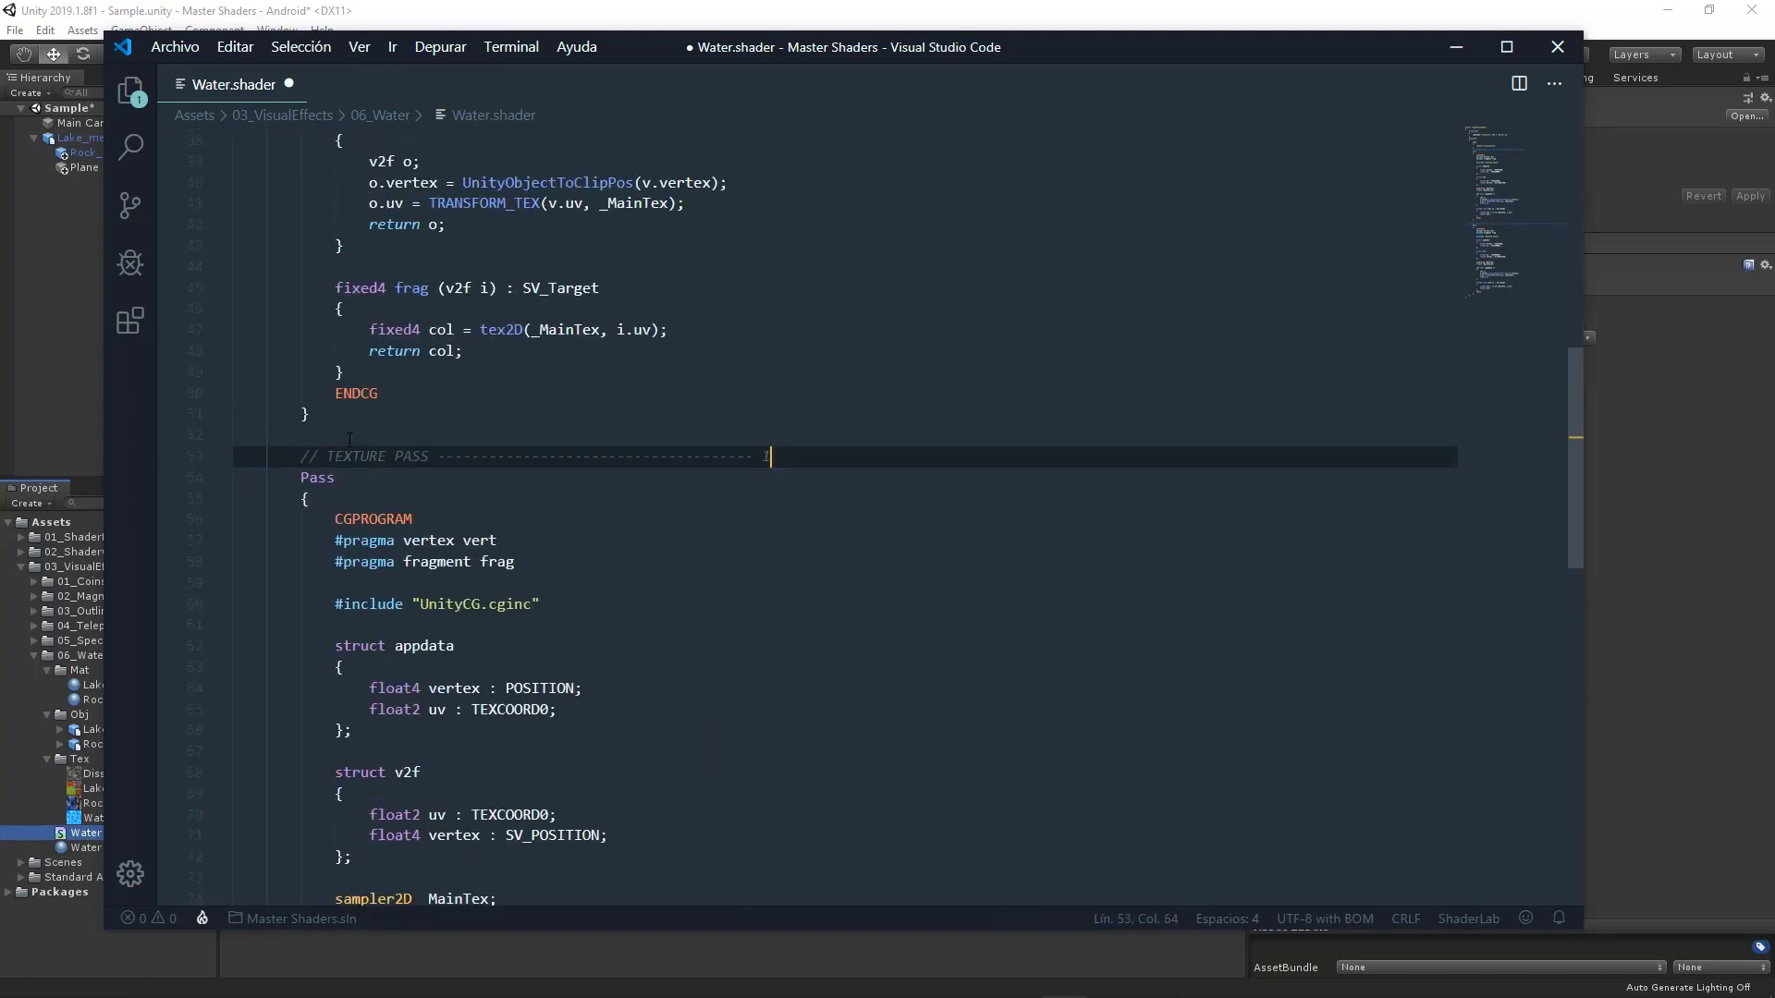
pyautogui.doubleClick(357, 454)
pyautogui.write('DEPTH')
pyautogui.click(779, 462)
pyautogui.press('BackSpace')
pyautogui.write('2')
# Comment out the second pass by wrapping it in /* and */.
pyautogui.click(826, 508)
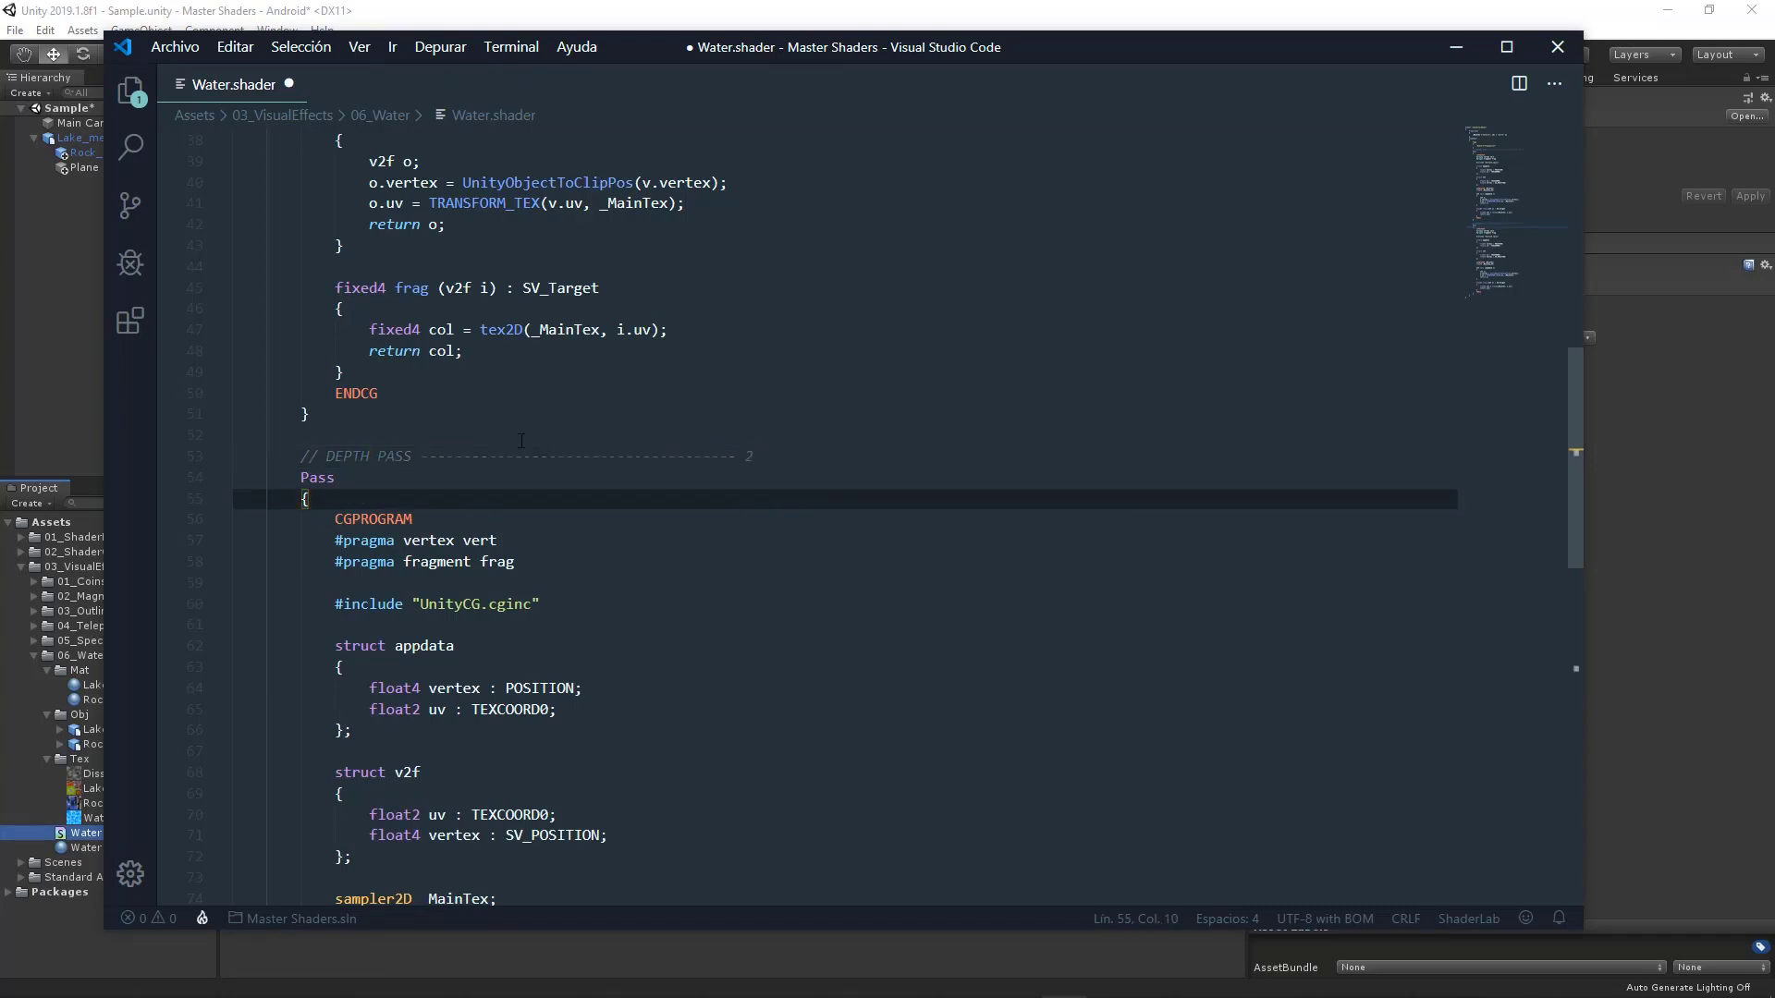
pyautogui.scroll(-1, 521, 441)
pyautogui.click(795, 400)
pyautogui.press('Return')
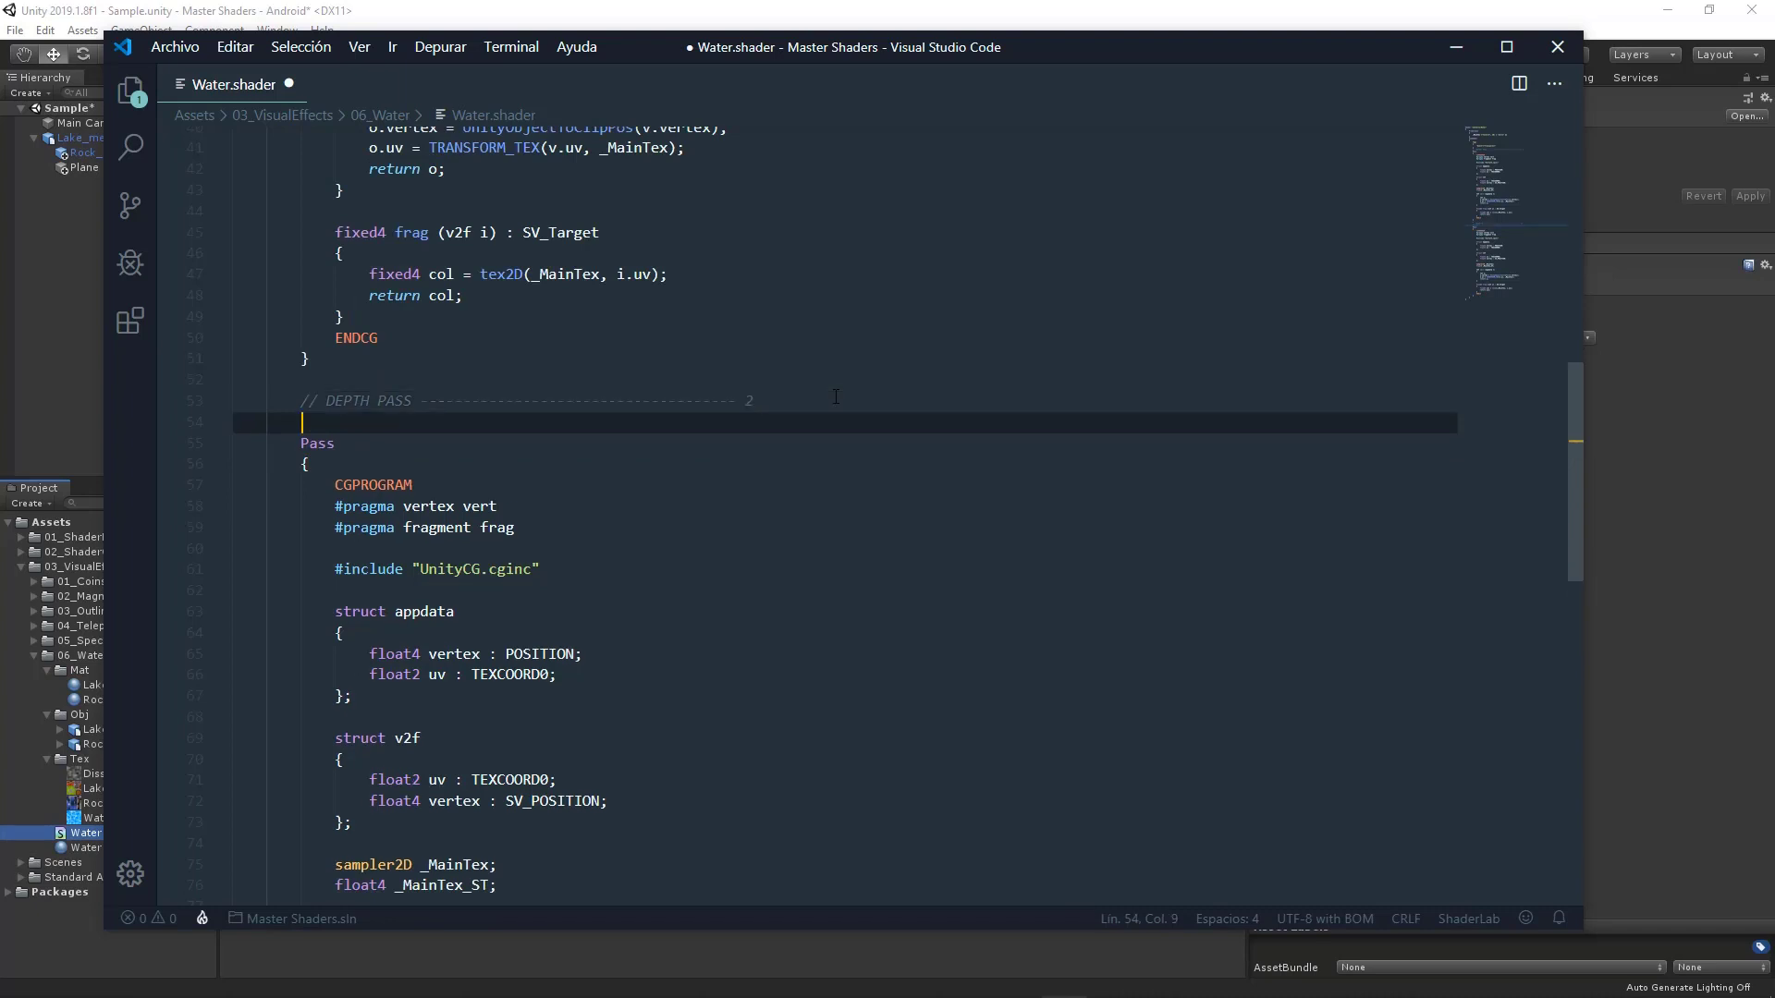
pyautogui.write('/')
pyautogui.write('*')
pyautogui.scroll(-5, 835, 397)
pyautogui.scroll(-6, 835, 397)
pyautogui.scroll(-1, 338, 480)
pyautogui.click(371, 448)
pyautogui.press('Return')
pyautogui.write('*/')
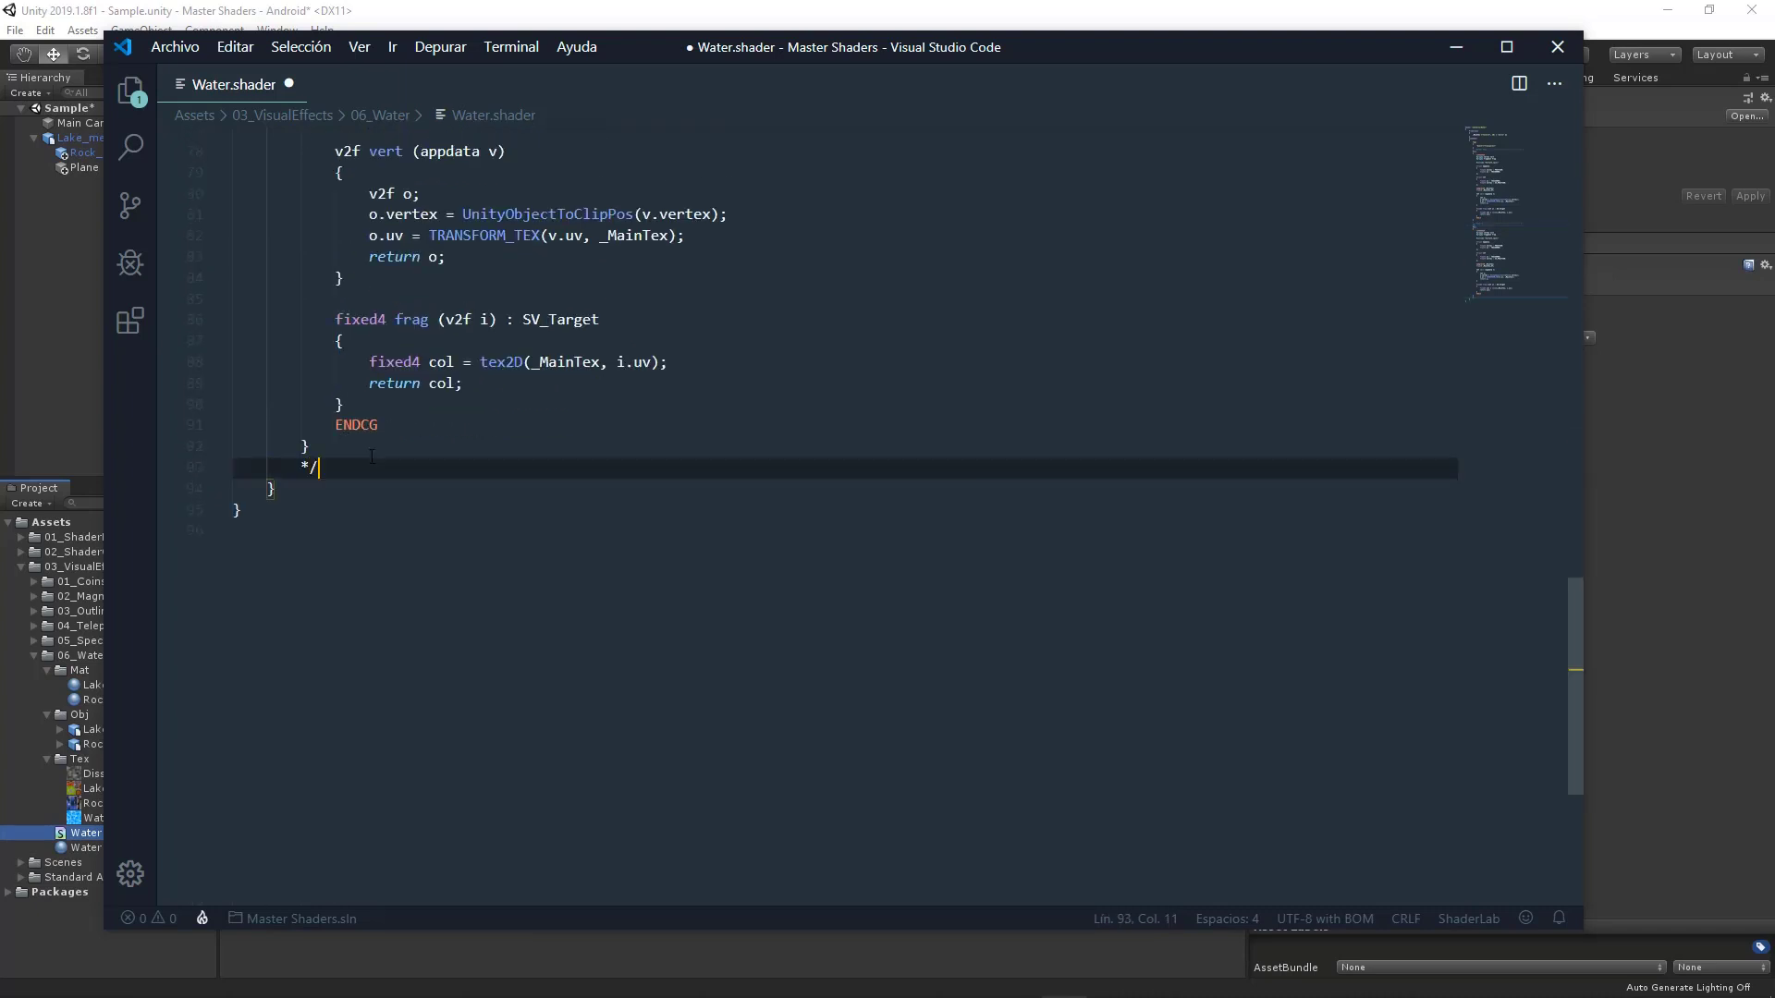
pyautogui.click(461, 523)
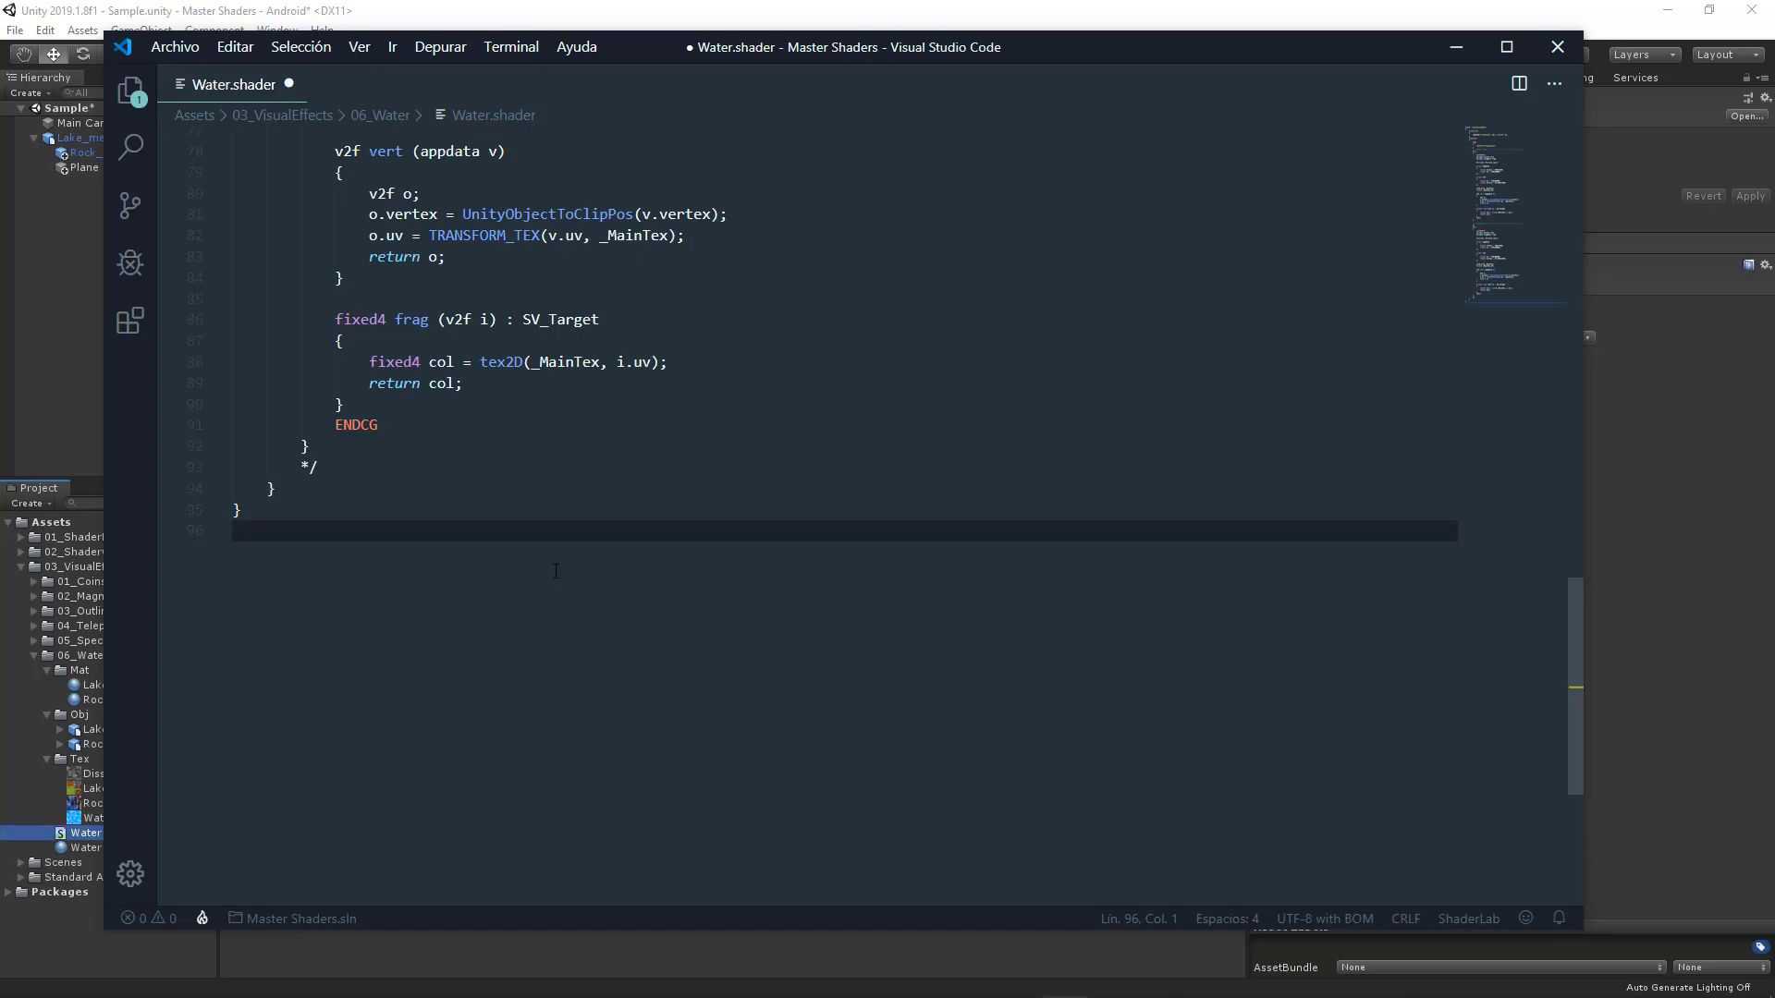
pyautogui.scroll(7, 556, 572)
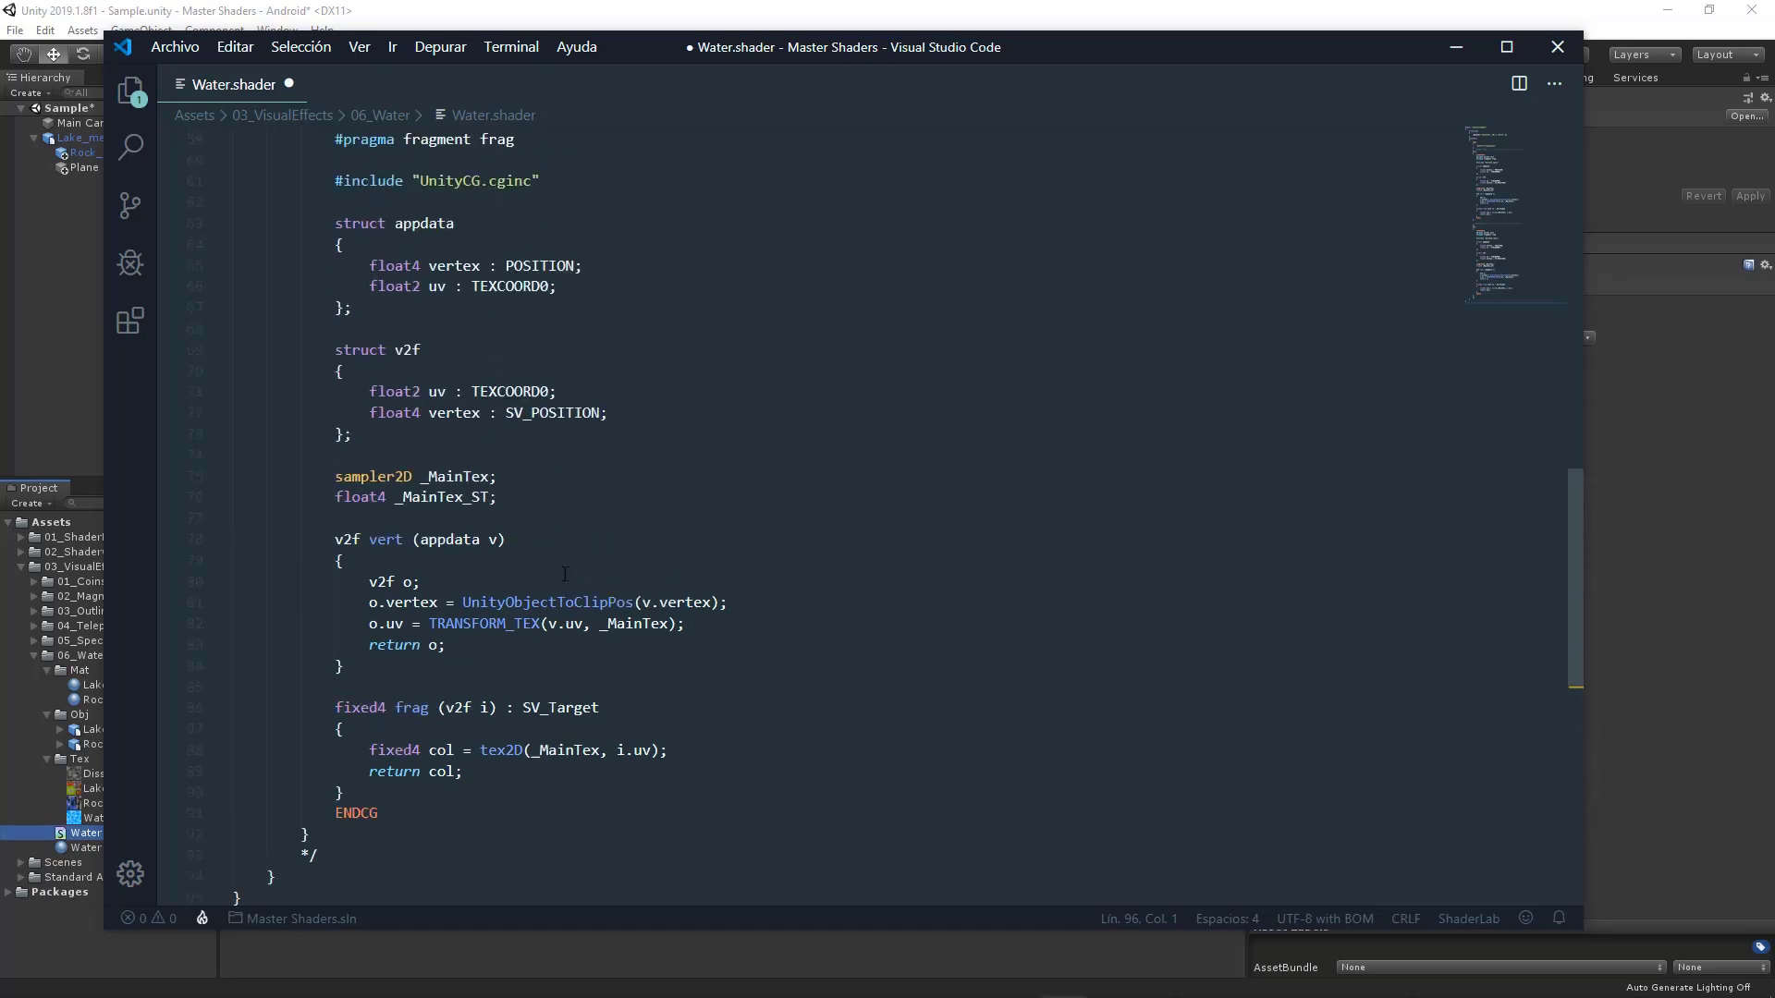
pyautogui.scroll(6, 558, 546)
pyautogui.scroll(2, 559, 517)
pyautogui.scroll(4, 562, 479)
# Add a _DisTex "Distortion Texture" 2D property defaulting to "white", followed by a [Space(10)] attribute.
pyautogui.scroll(7, 562, 479)
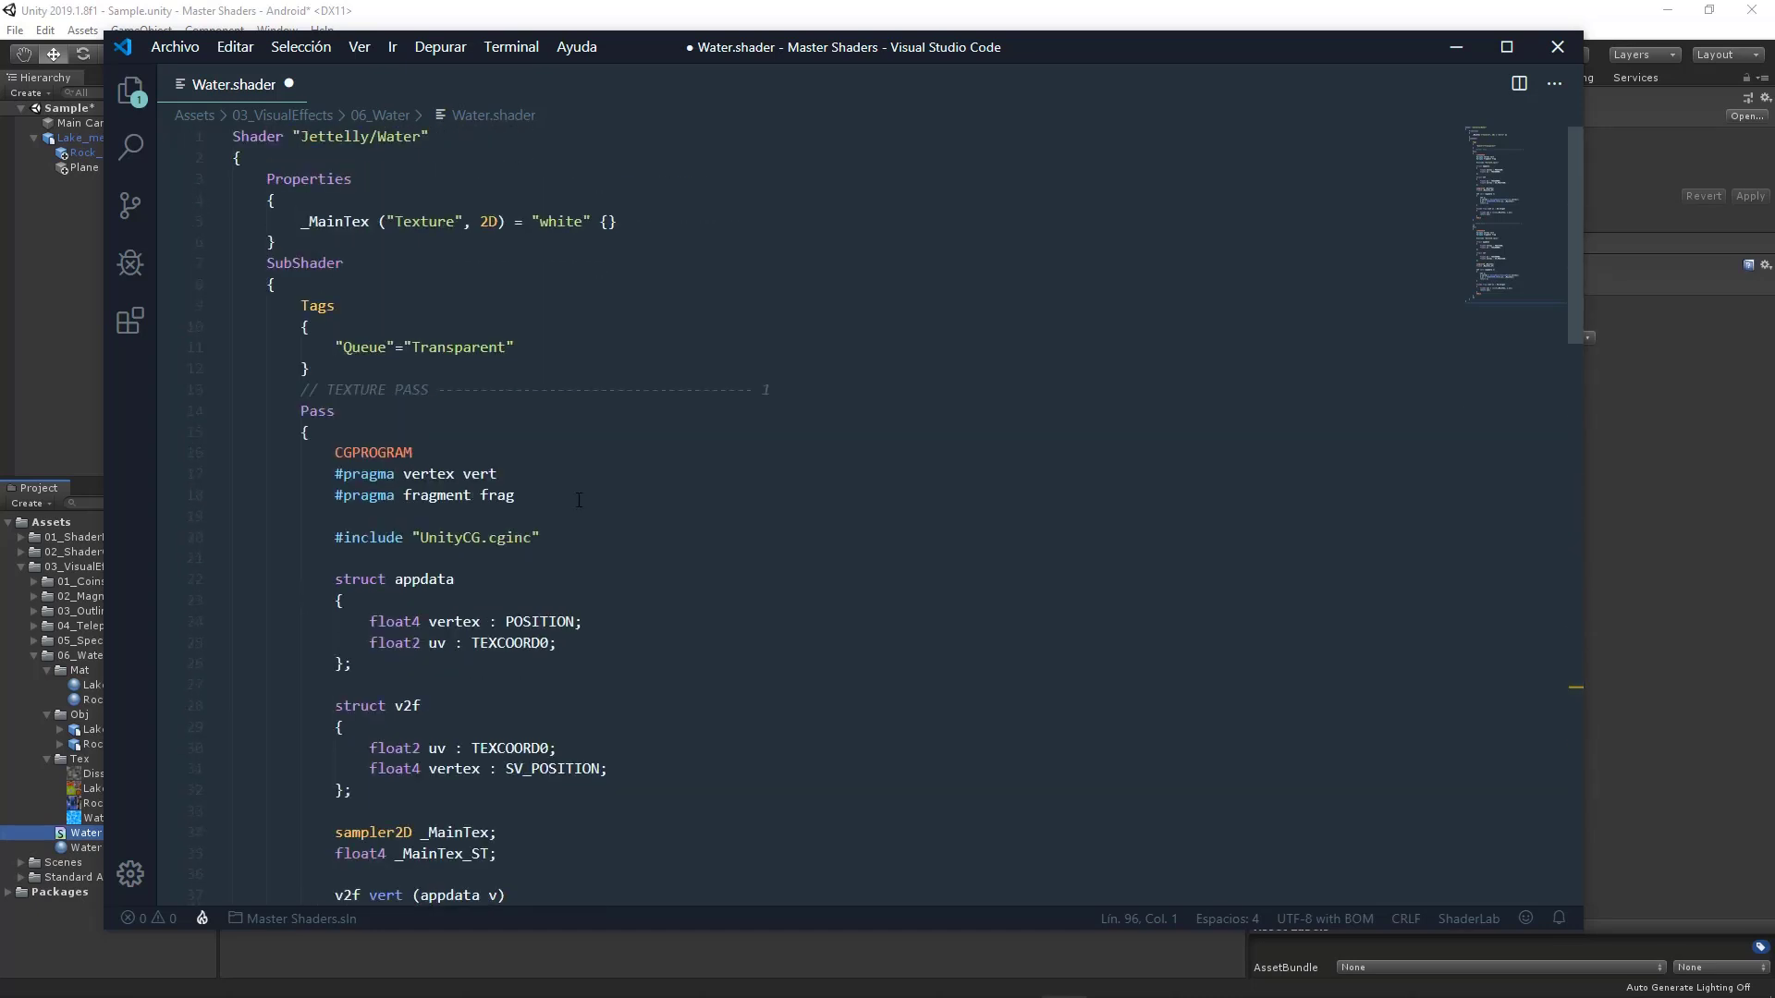
pyautogui.click(700, 226)
pyautogui.press('Return')
pyautogui.write('_')
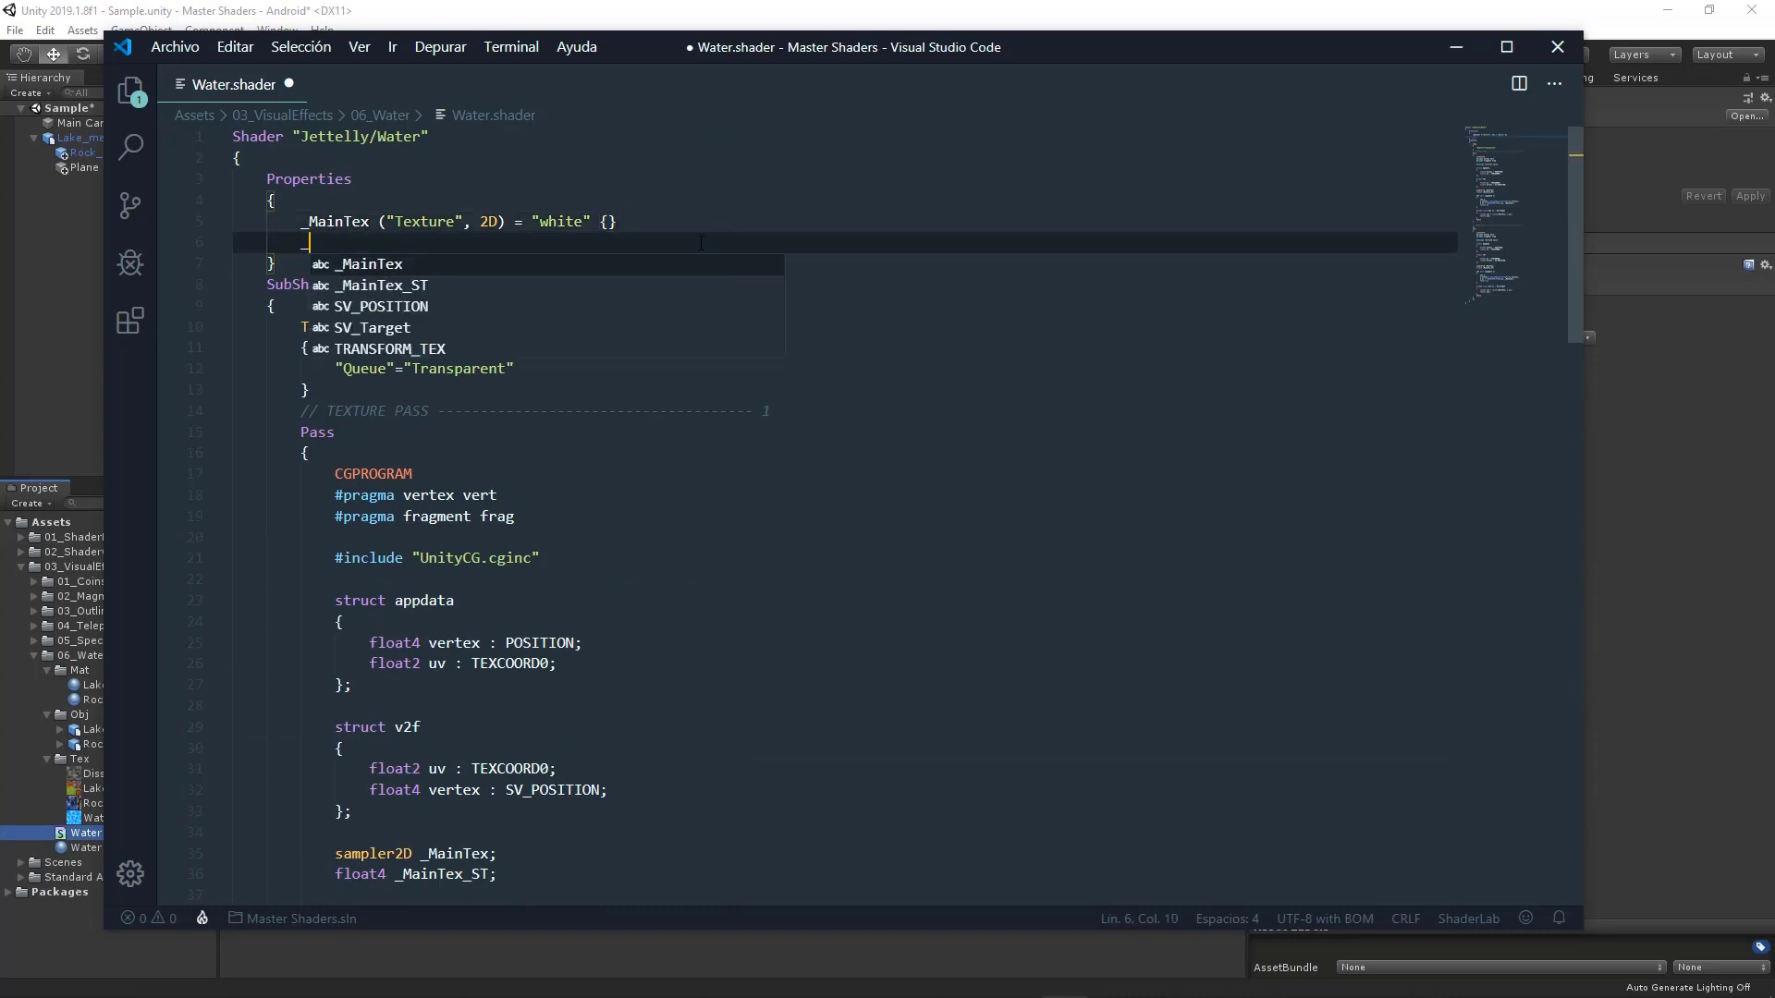
pyautogui.write('DisTex')
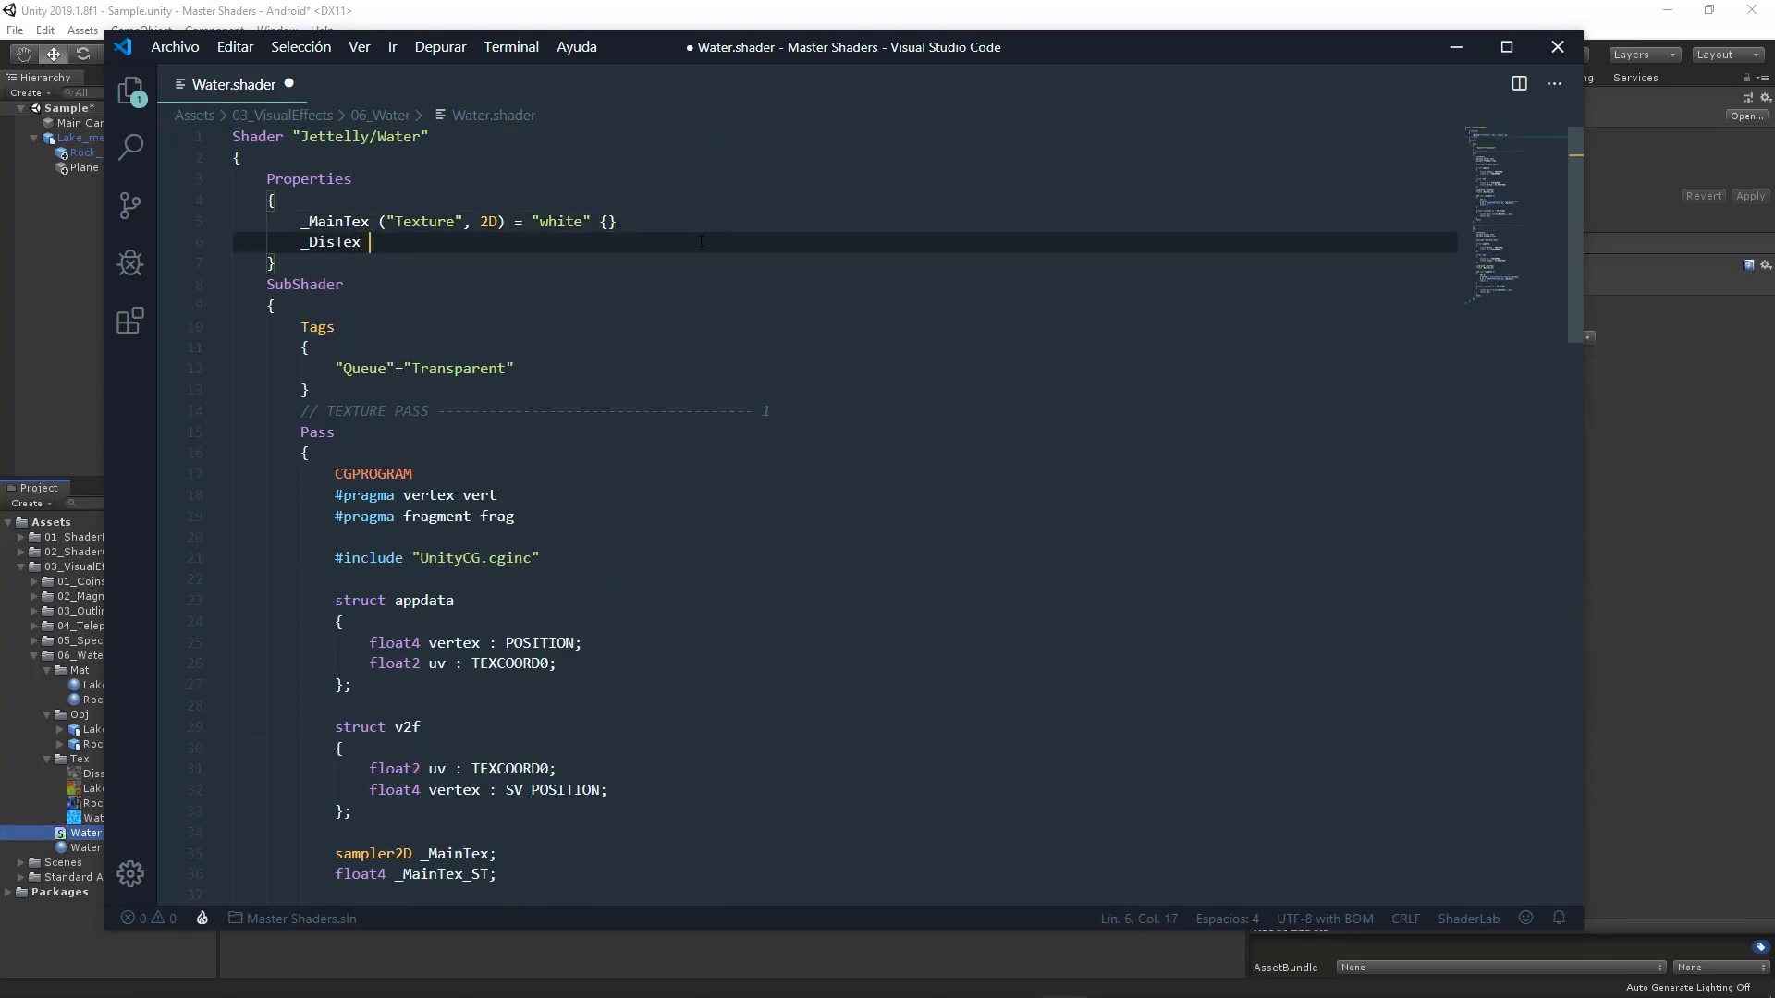
pyautogui.write(' ()')
pyautogui.write('"Distor')
pyautogui.write('tion Tex')
pyautogui.write('ture')
pyautogui.write('"')
pyautogui.write(', 2D')
pyautogui.write(') =')
pyautogui.write(' "')
pyautogui.write('white')
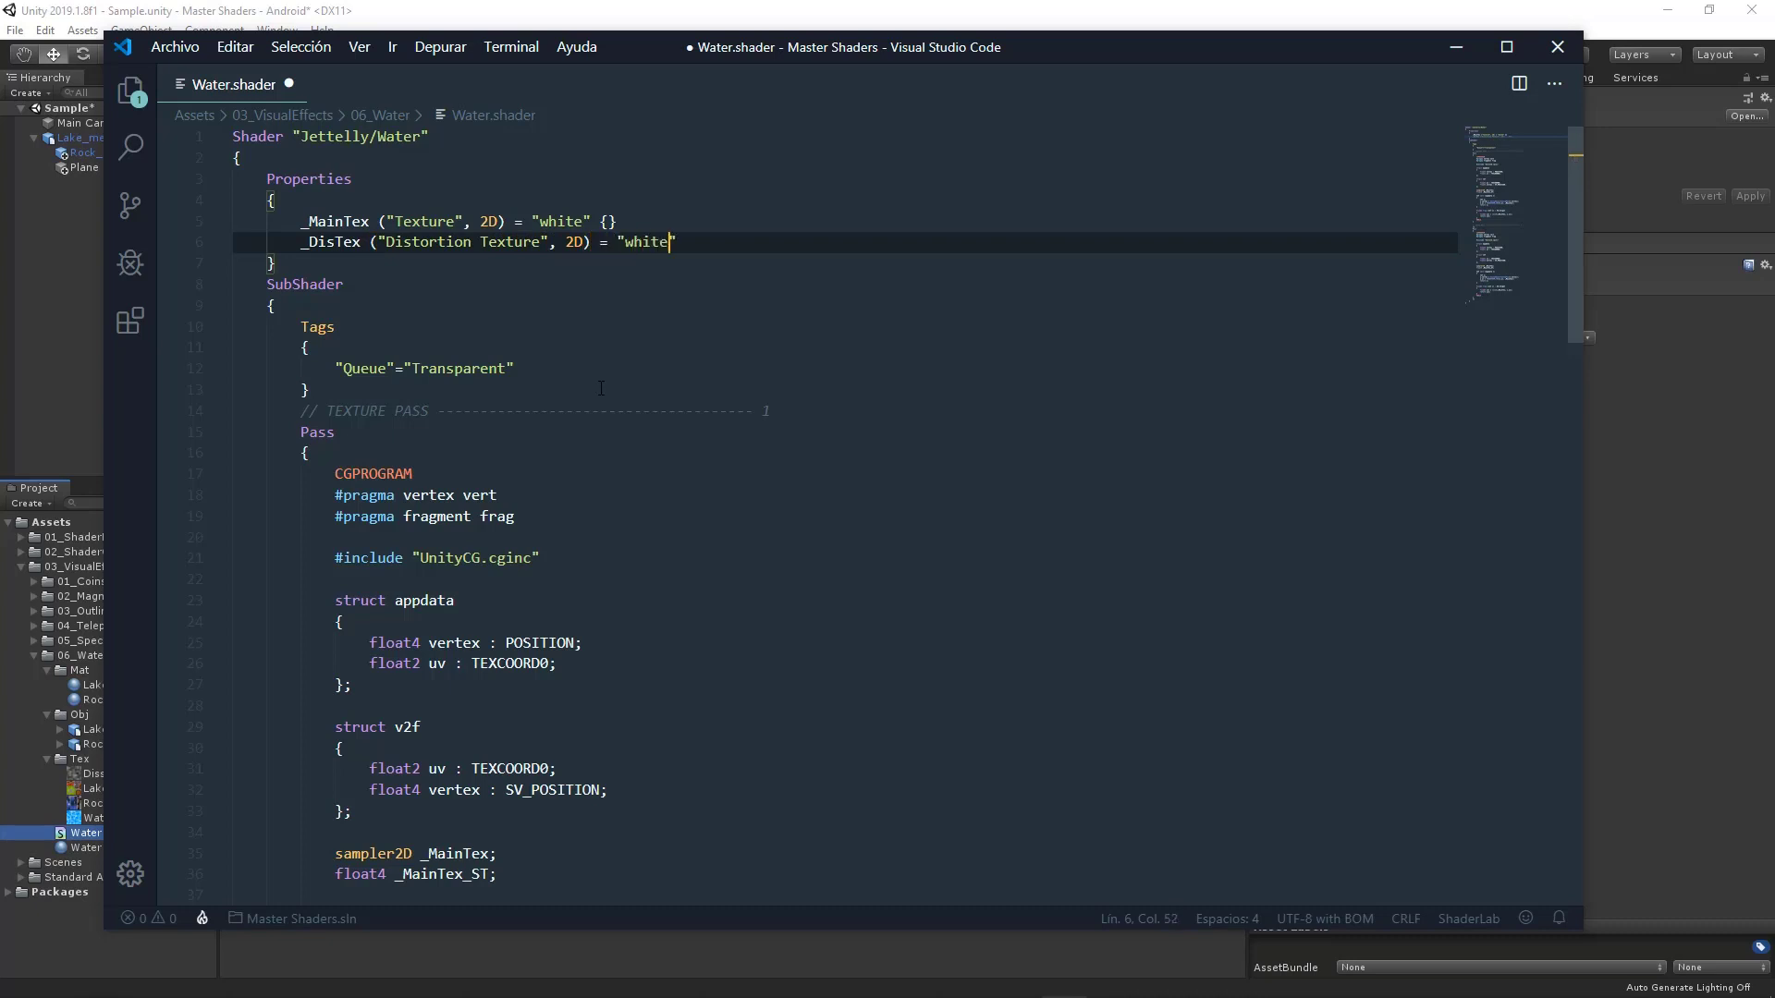
pyautogui.write('" {}')
pyautogui.press('Return')
pyautogui.write('[]')
pyautogui.press('Return')
pyautogui.press('Up')
pyautogui.press('Right')
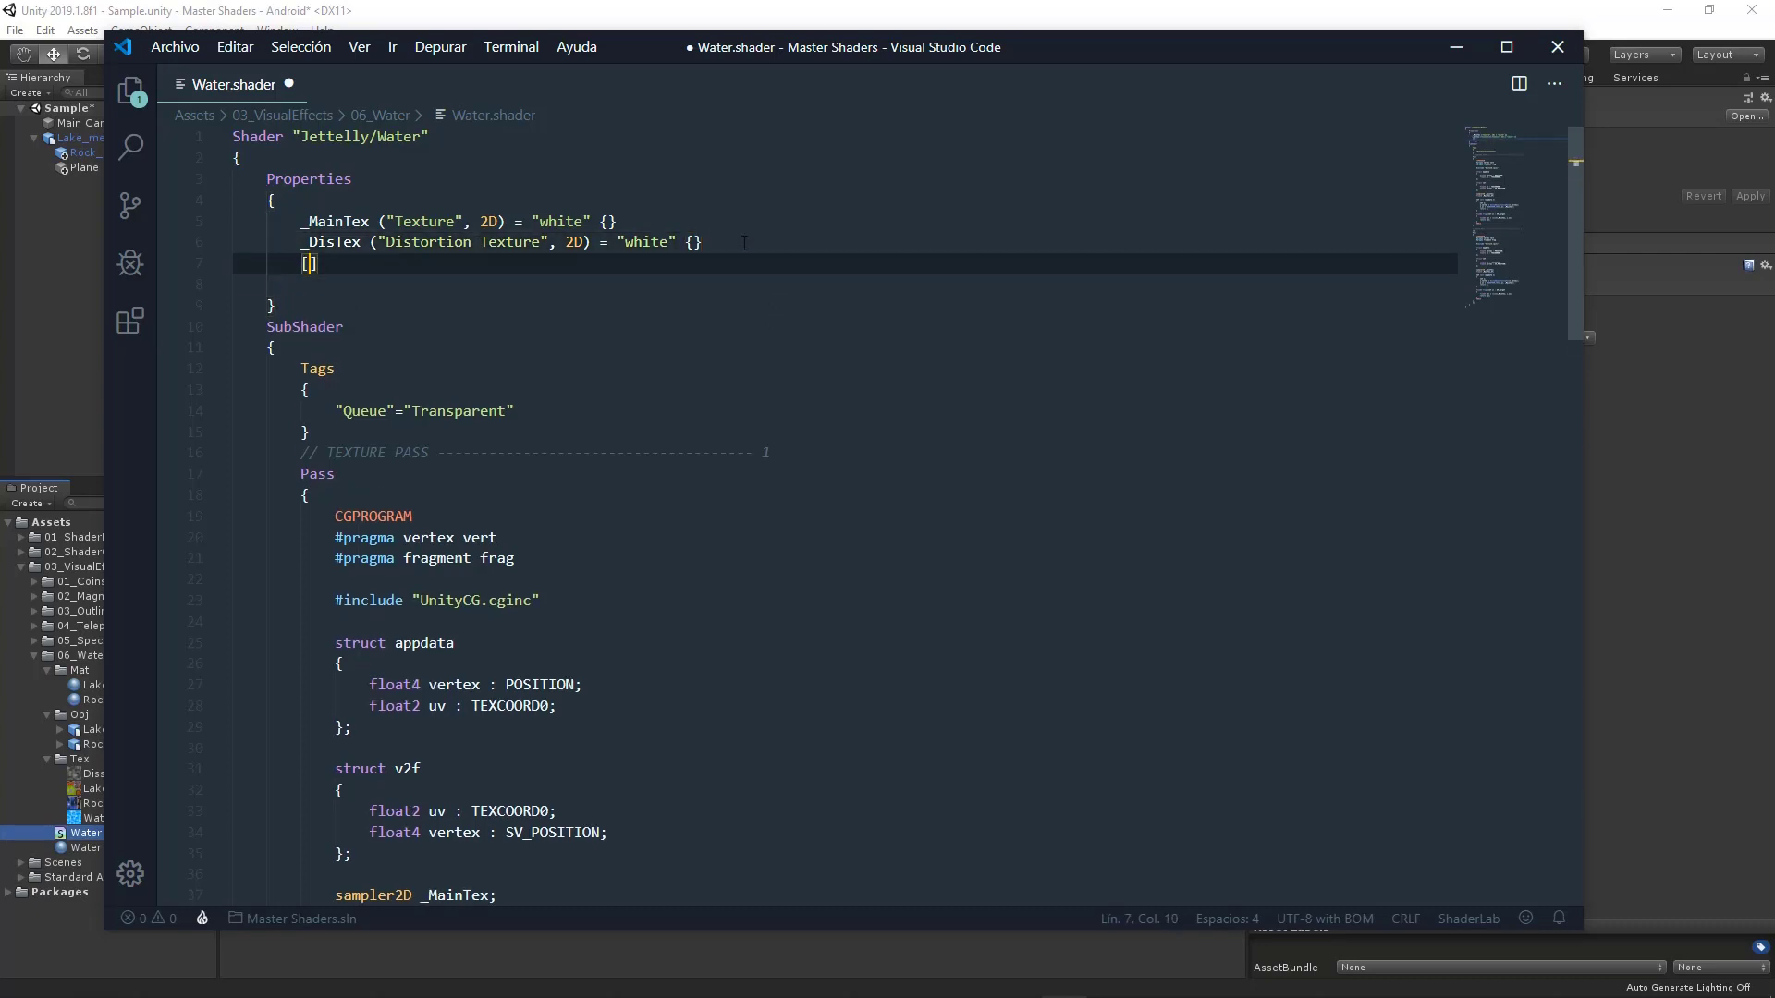
pyautogui.write('Space(')
pyautogui.write('10')
# Add _DisSpeed Range(-0.4, 0.4) = 0.1 and _DisValue Range(2, 10) properties.
pyautogui.press('Down')
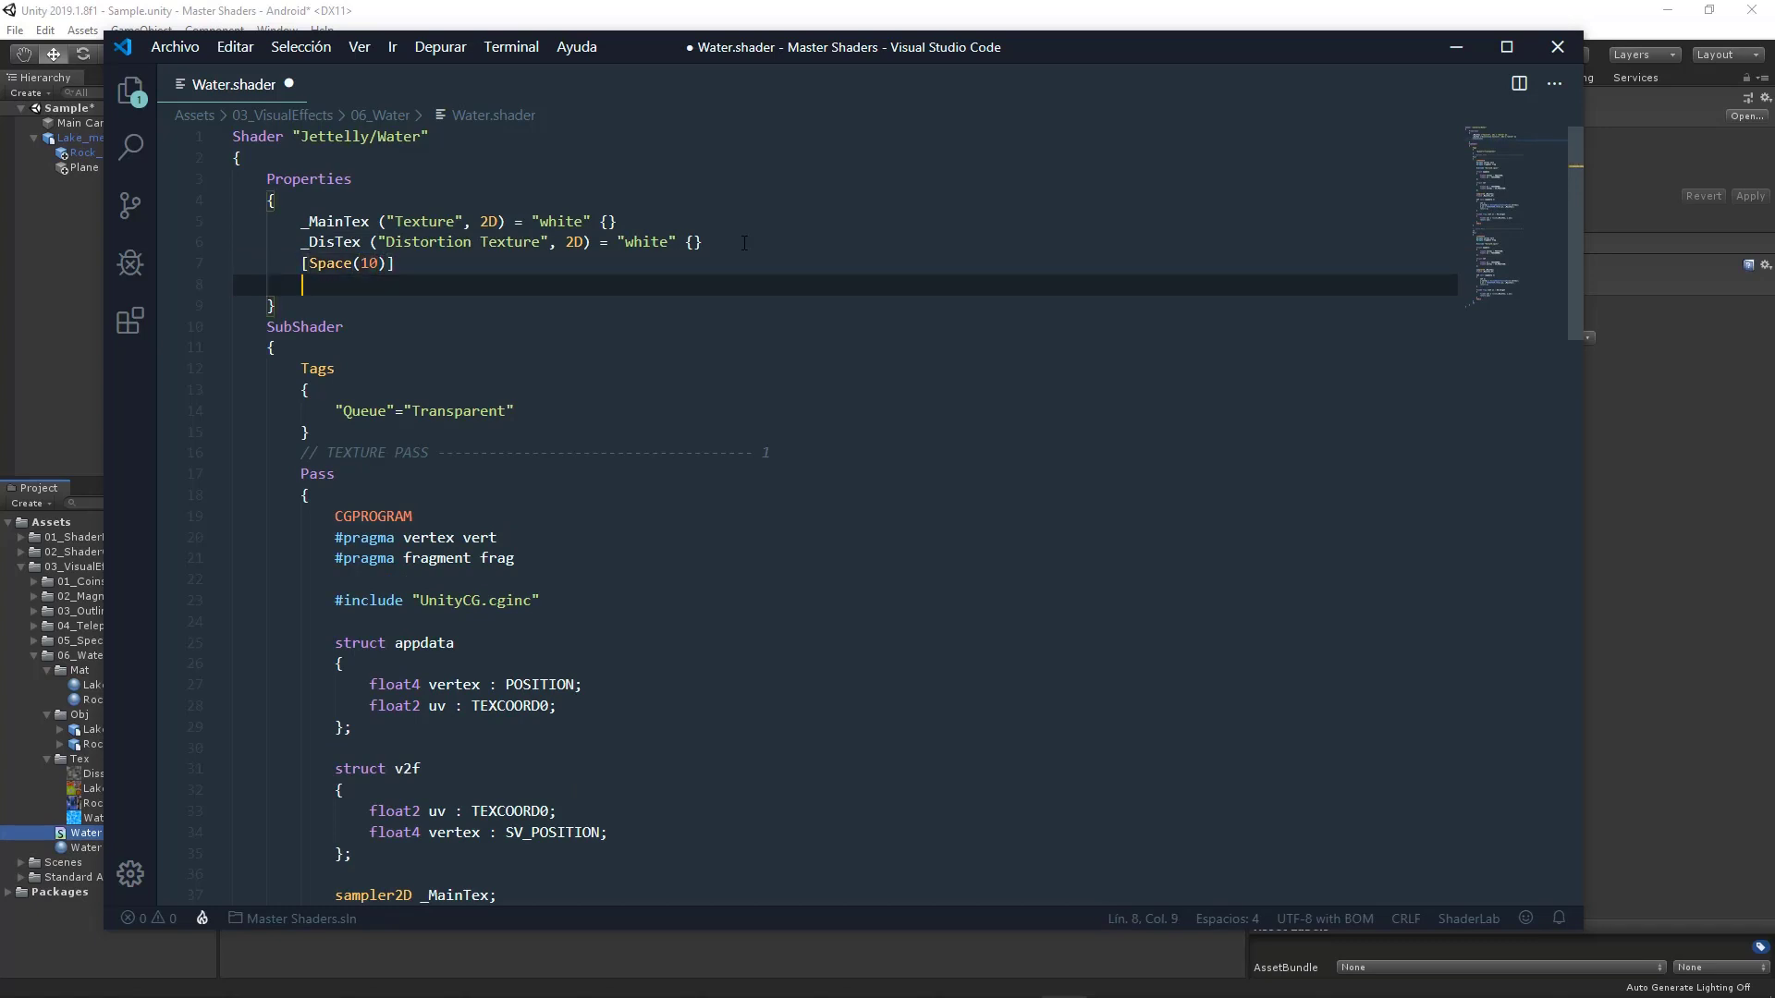
pyautogui.press('Tab')
pyautogui.write('_DisSpeed')
pyautogui.write(' ()')
pyautogui.write('"')
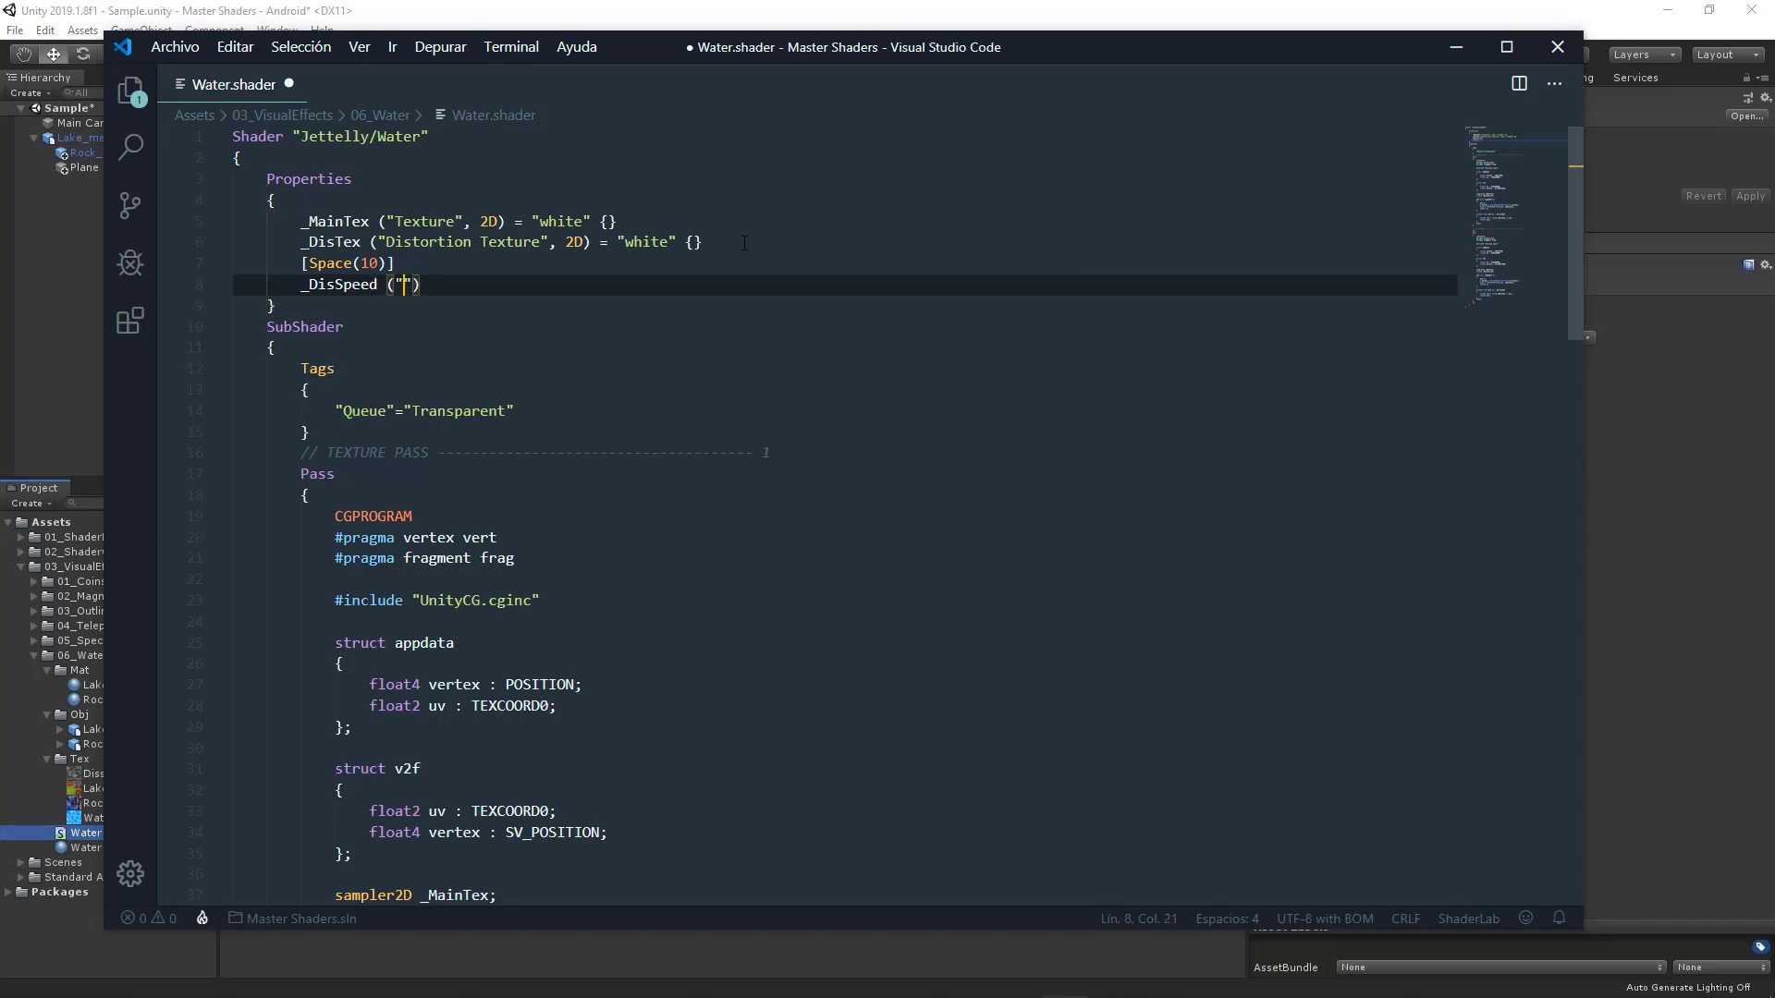
pyautogui.write('Distortion')
pyautogui.write(' Speed')
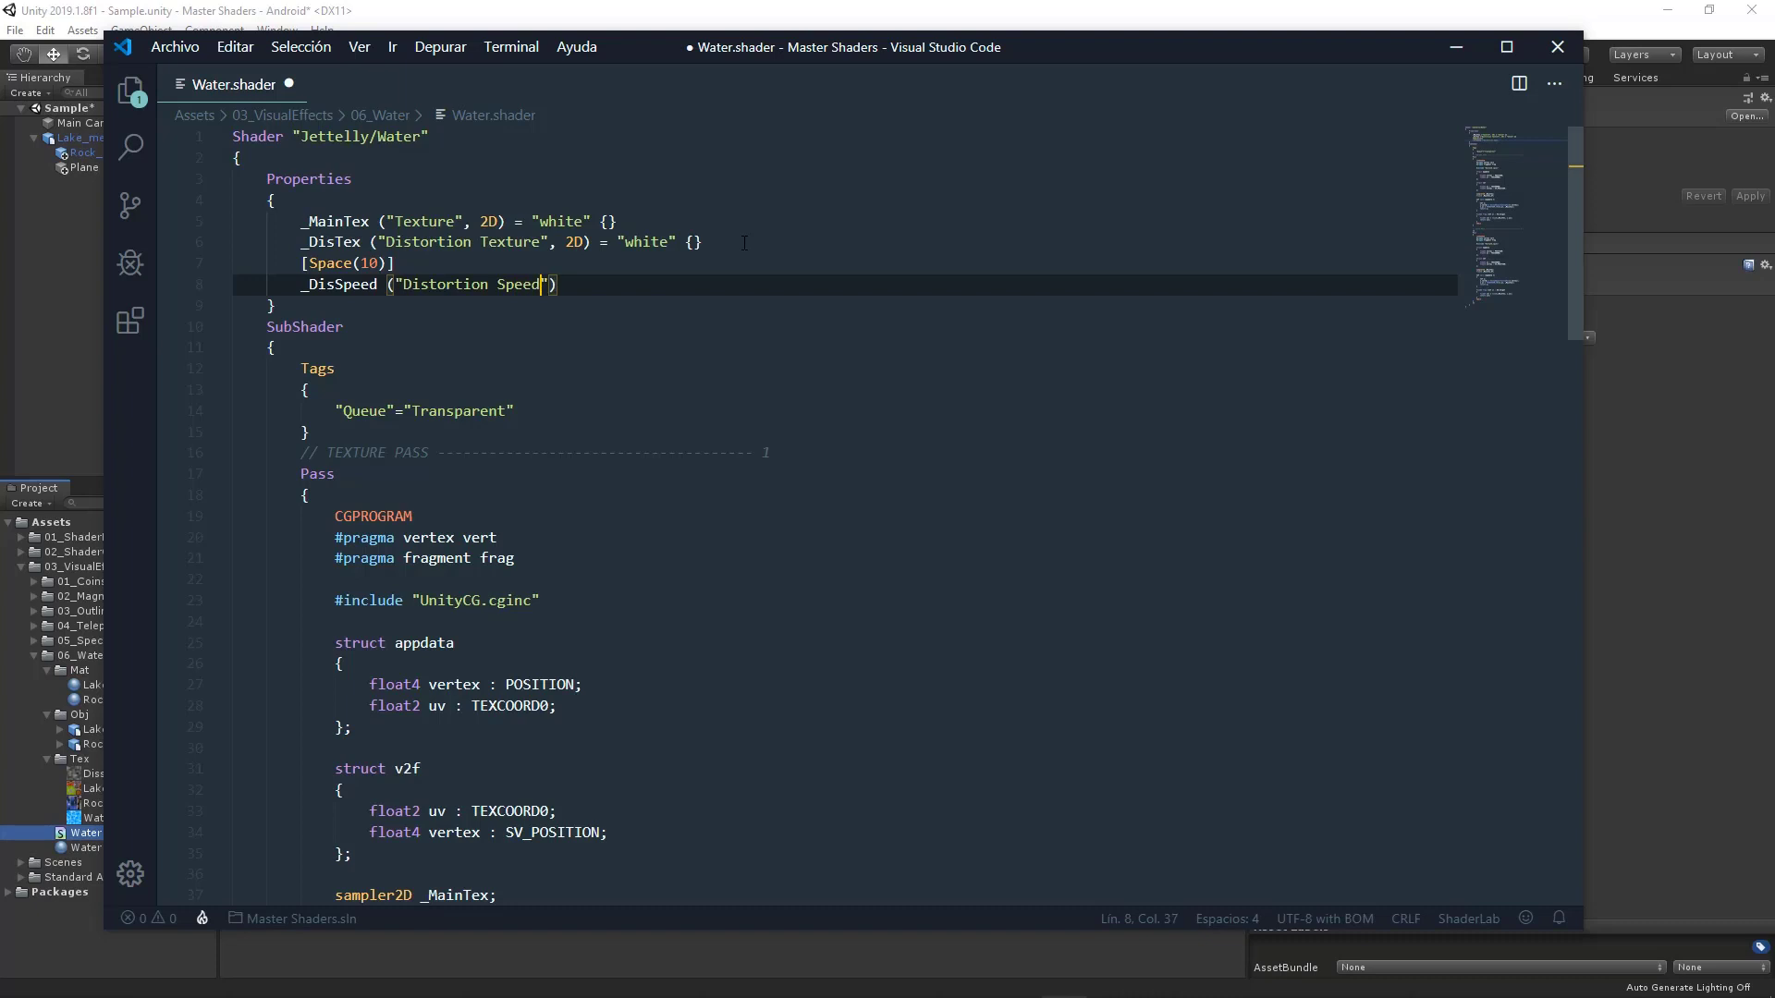
pyautogui.write('", Range')
pyautogui.write('(-')
pyautogui.write('0.4, ')
pyautogui.write('0.4)) ')
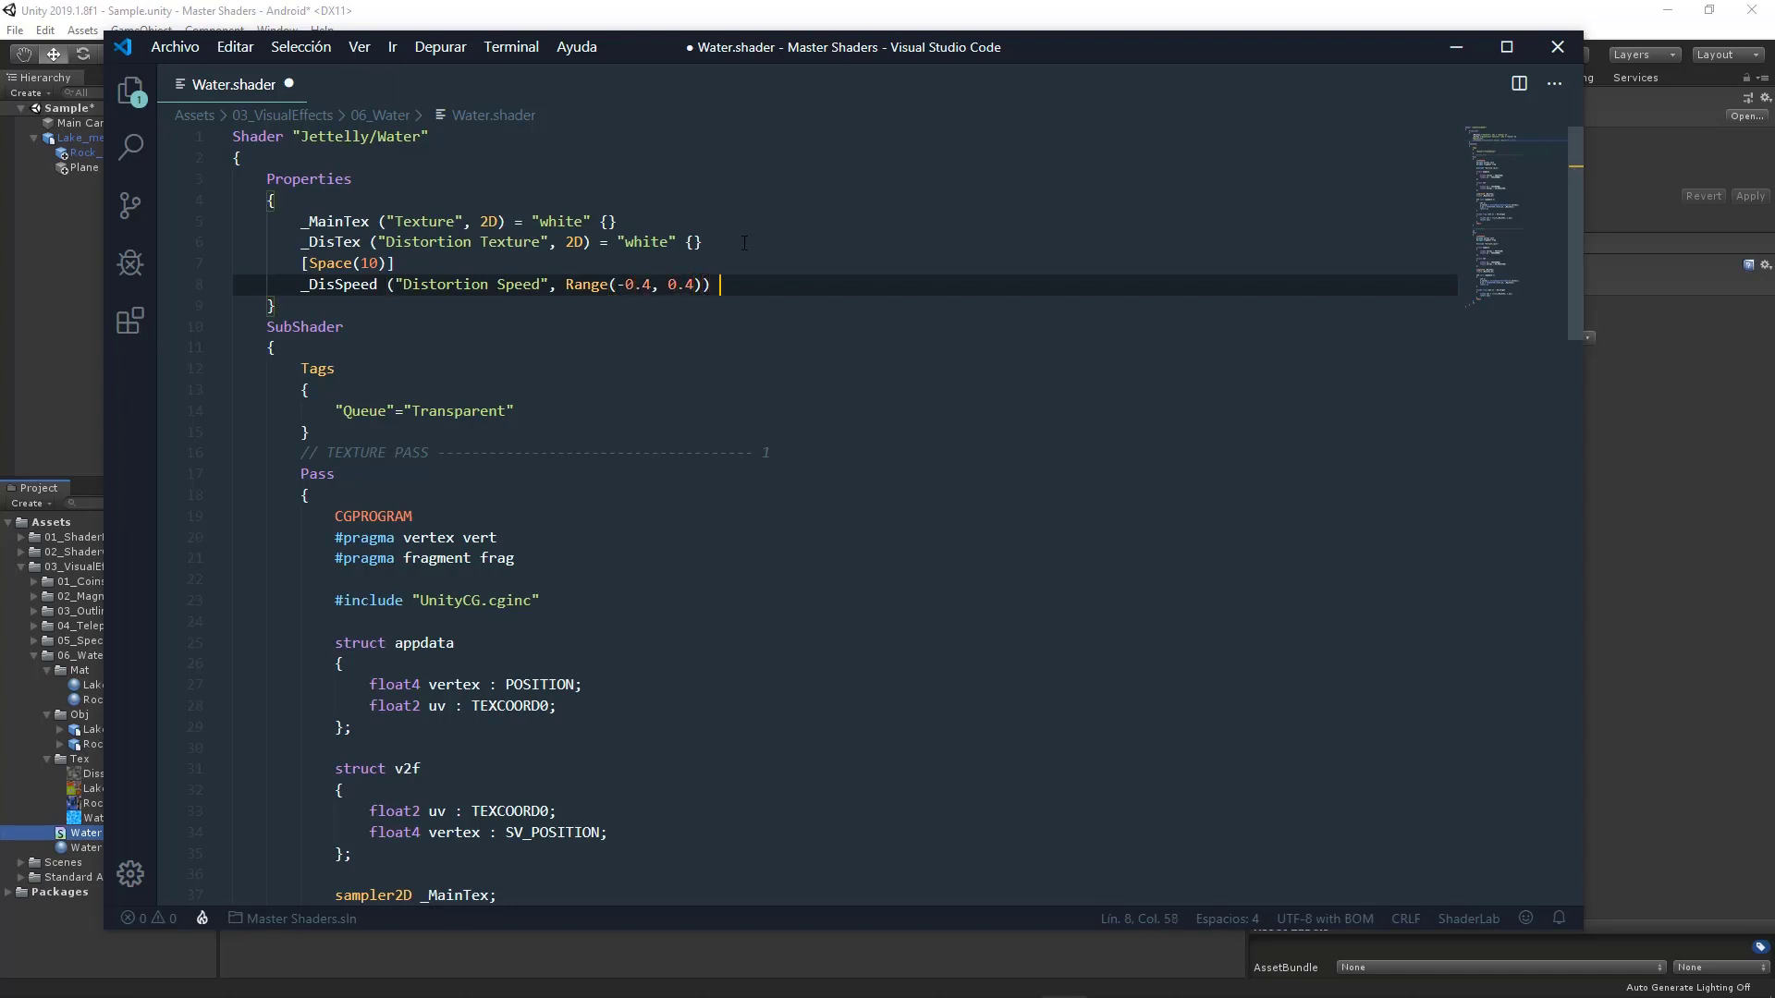
pyautogui.write('= 0.1')
pyautogui.press('Return')
pyautogui.write('_DisVal')
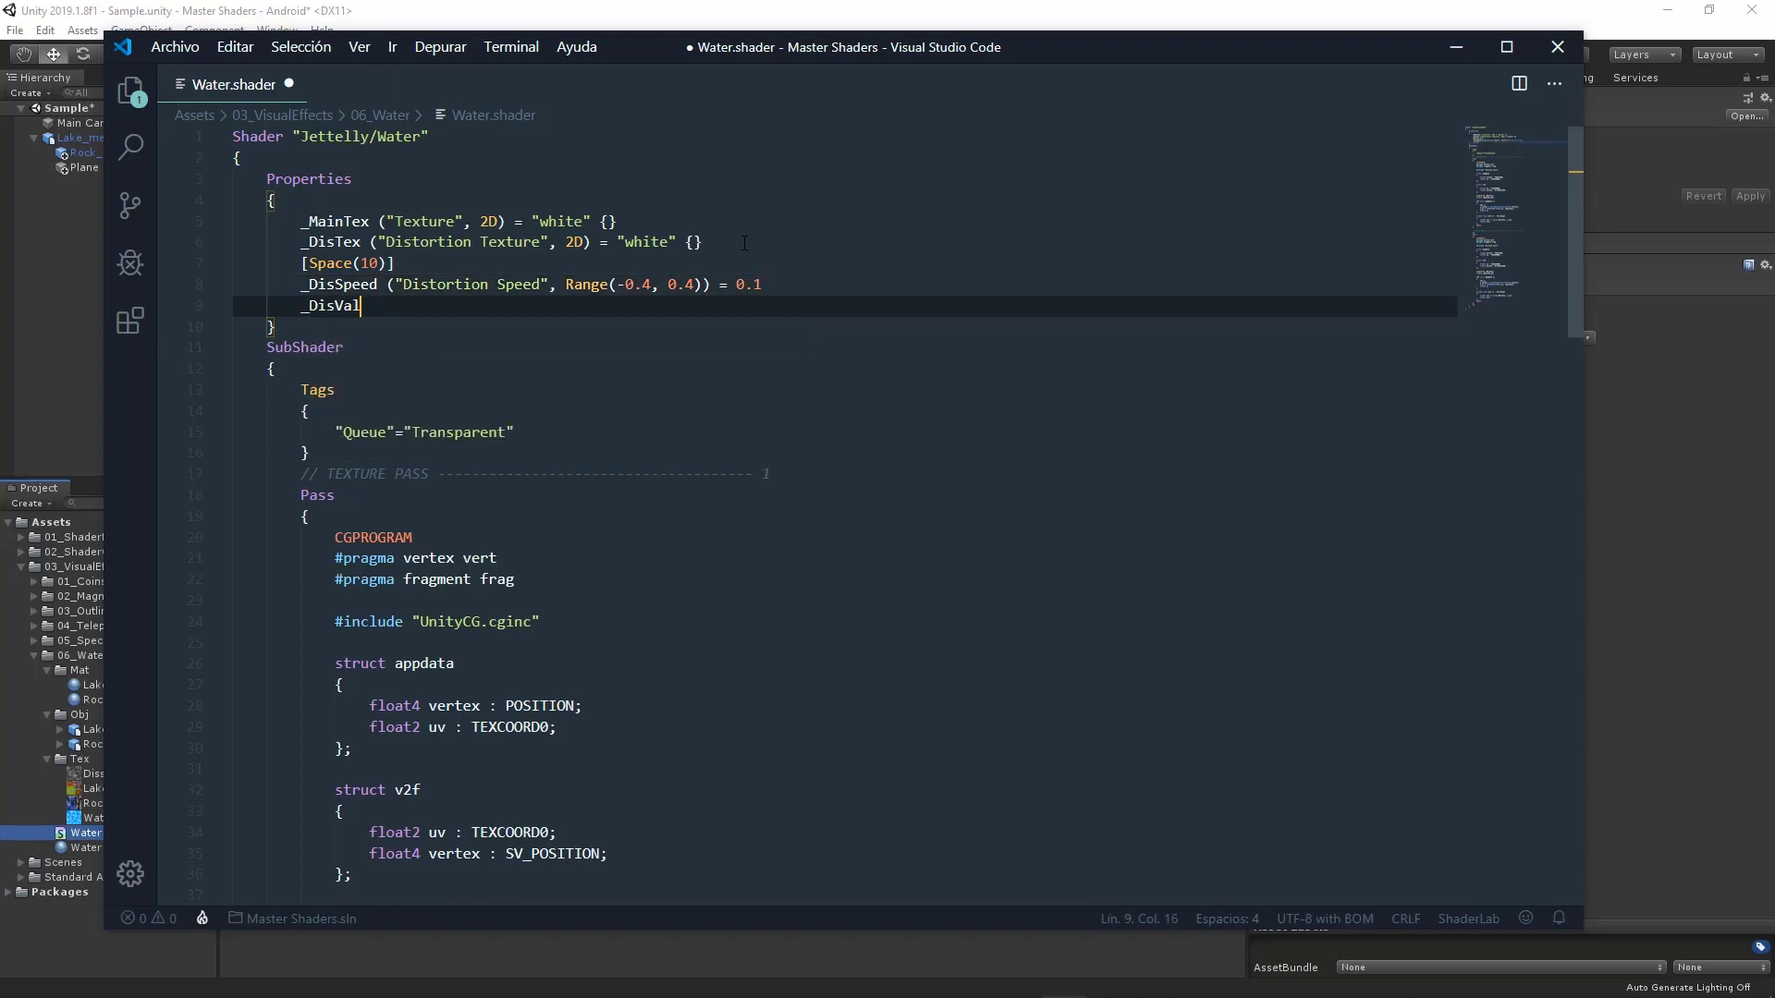
pyautogui.write('ue')
pyautogui.write(' ()')
pyautogui.write('"Distortio')
pyautogui.write('n Value", Ra')
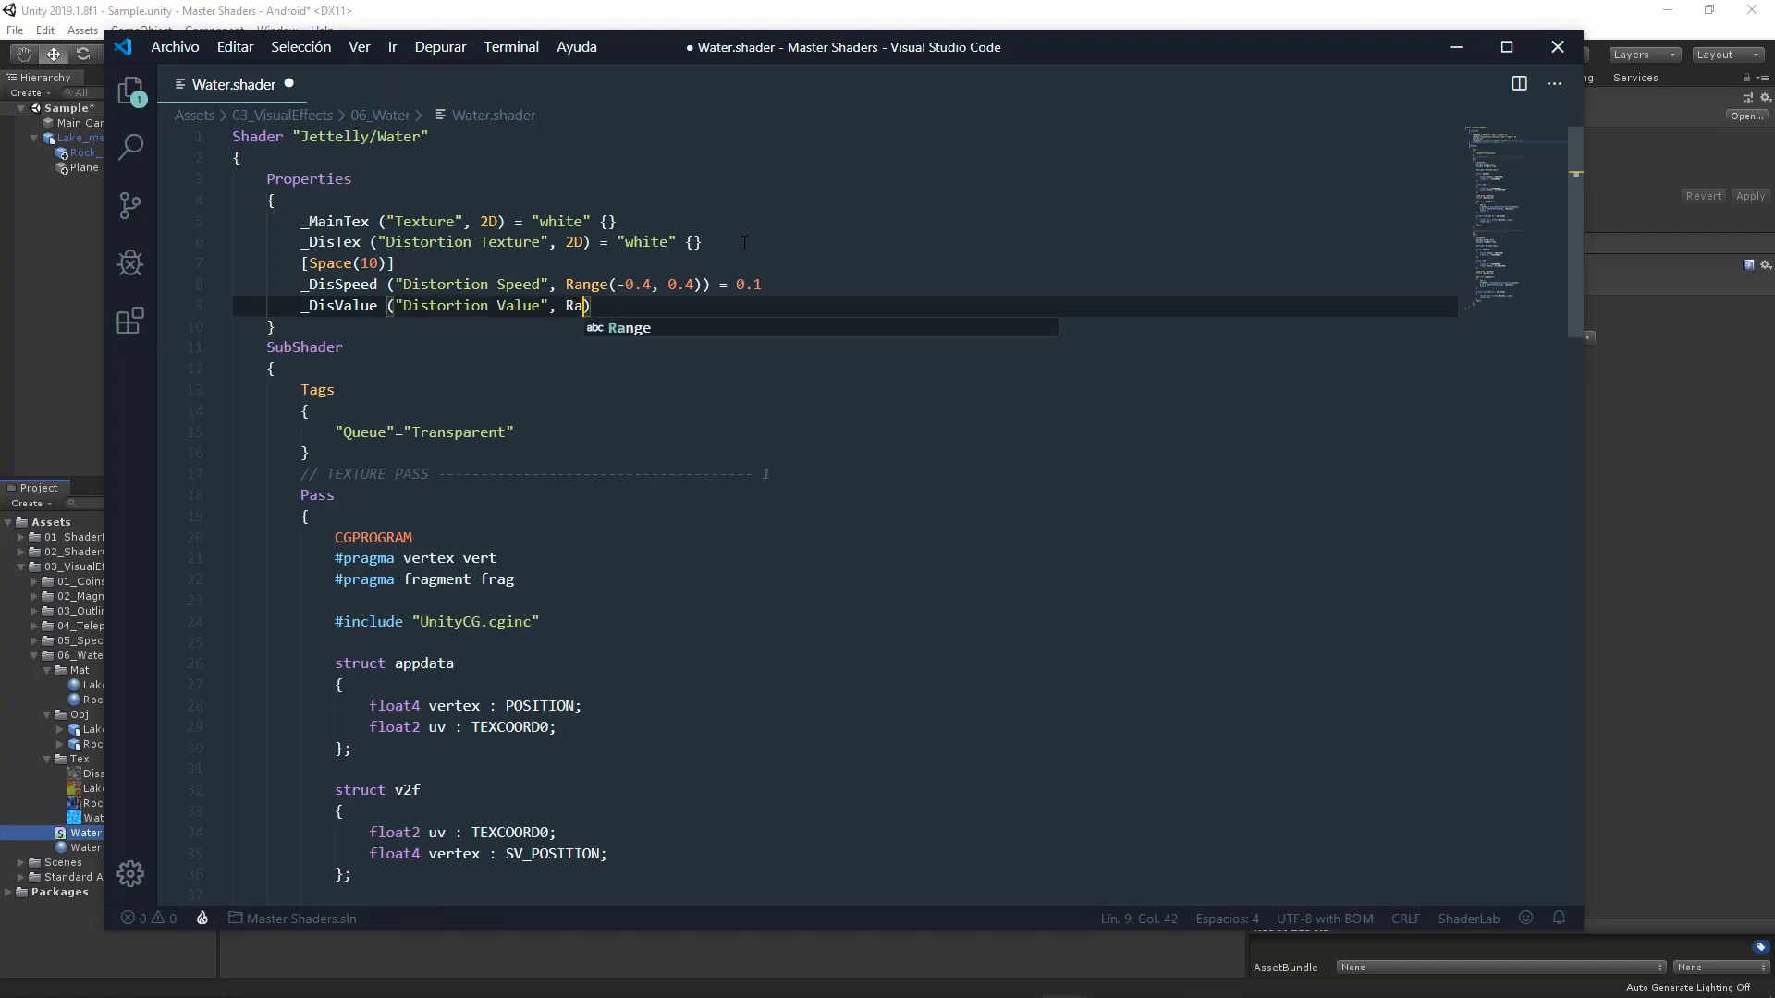
pyautogui.write('nge()')
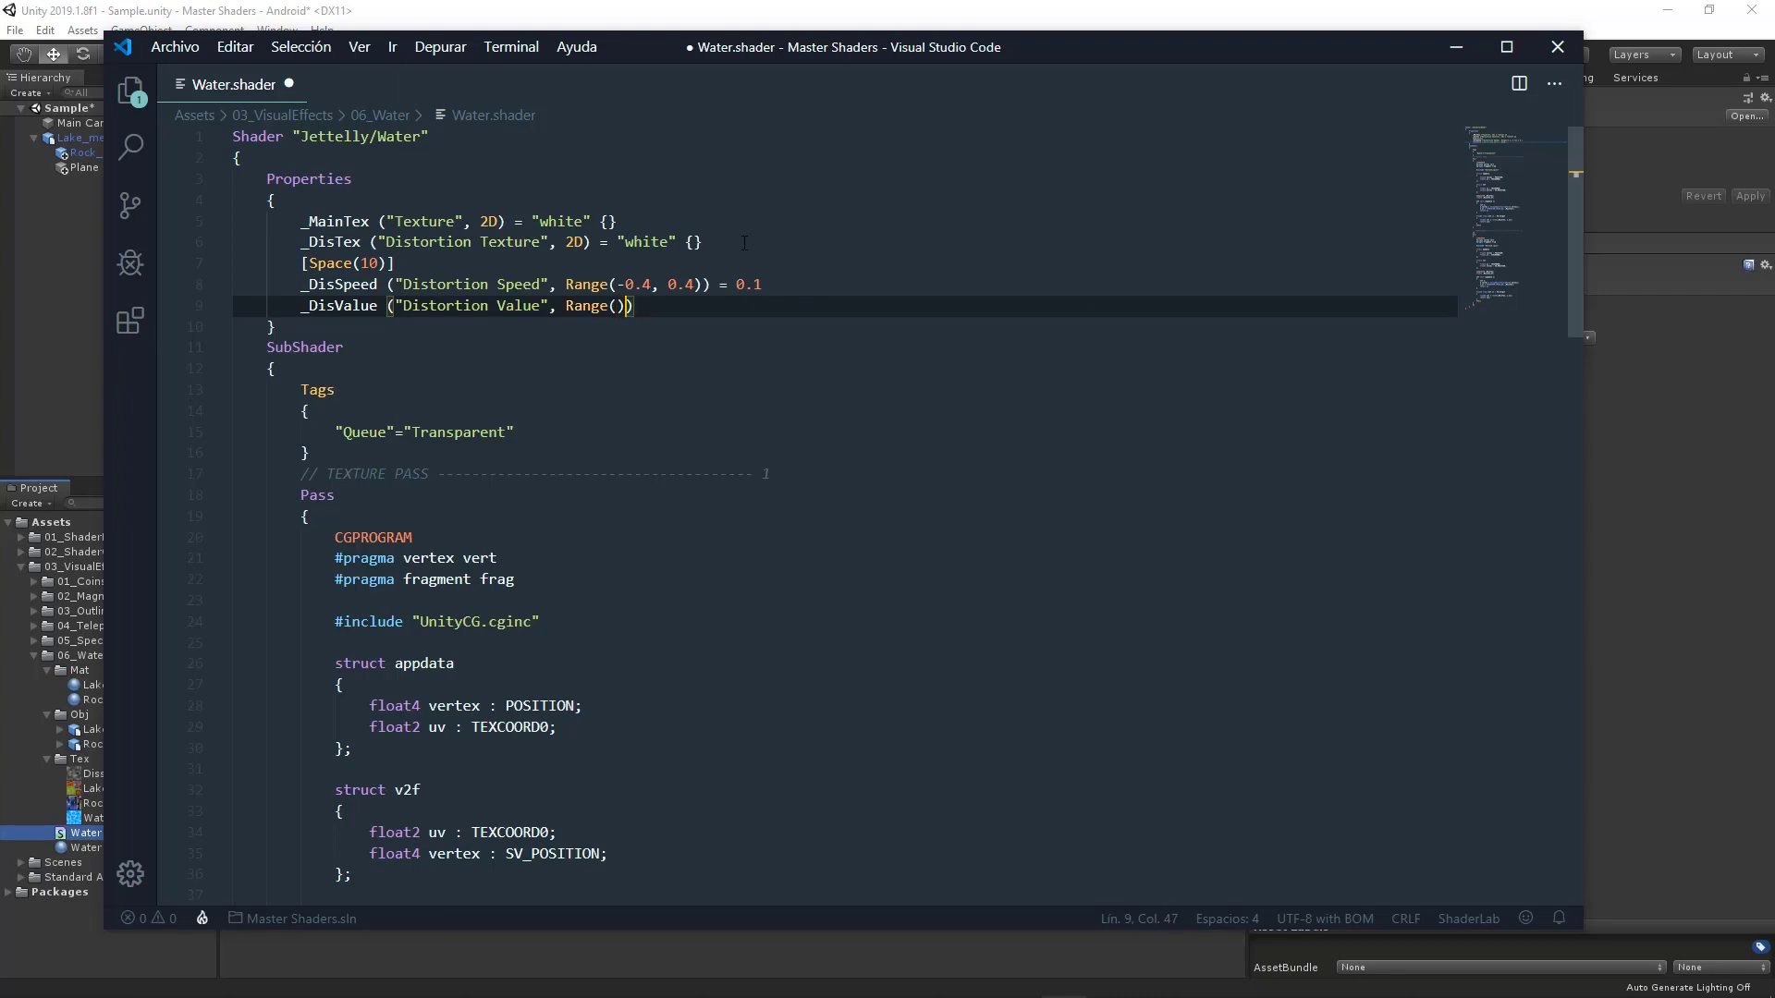
pyautogui.press('Left')
pyautogui.write('2, 10')
pyautogui.press('End')
# Declare sampler2D _DisTex, float _DisSpeed and float _DisValue below the _MainTex declarations.
pyautogui.write('= ')
pyautogui.write('3')
pyautogui.scroll(-2, 655, 363)
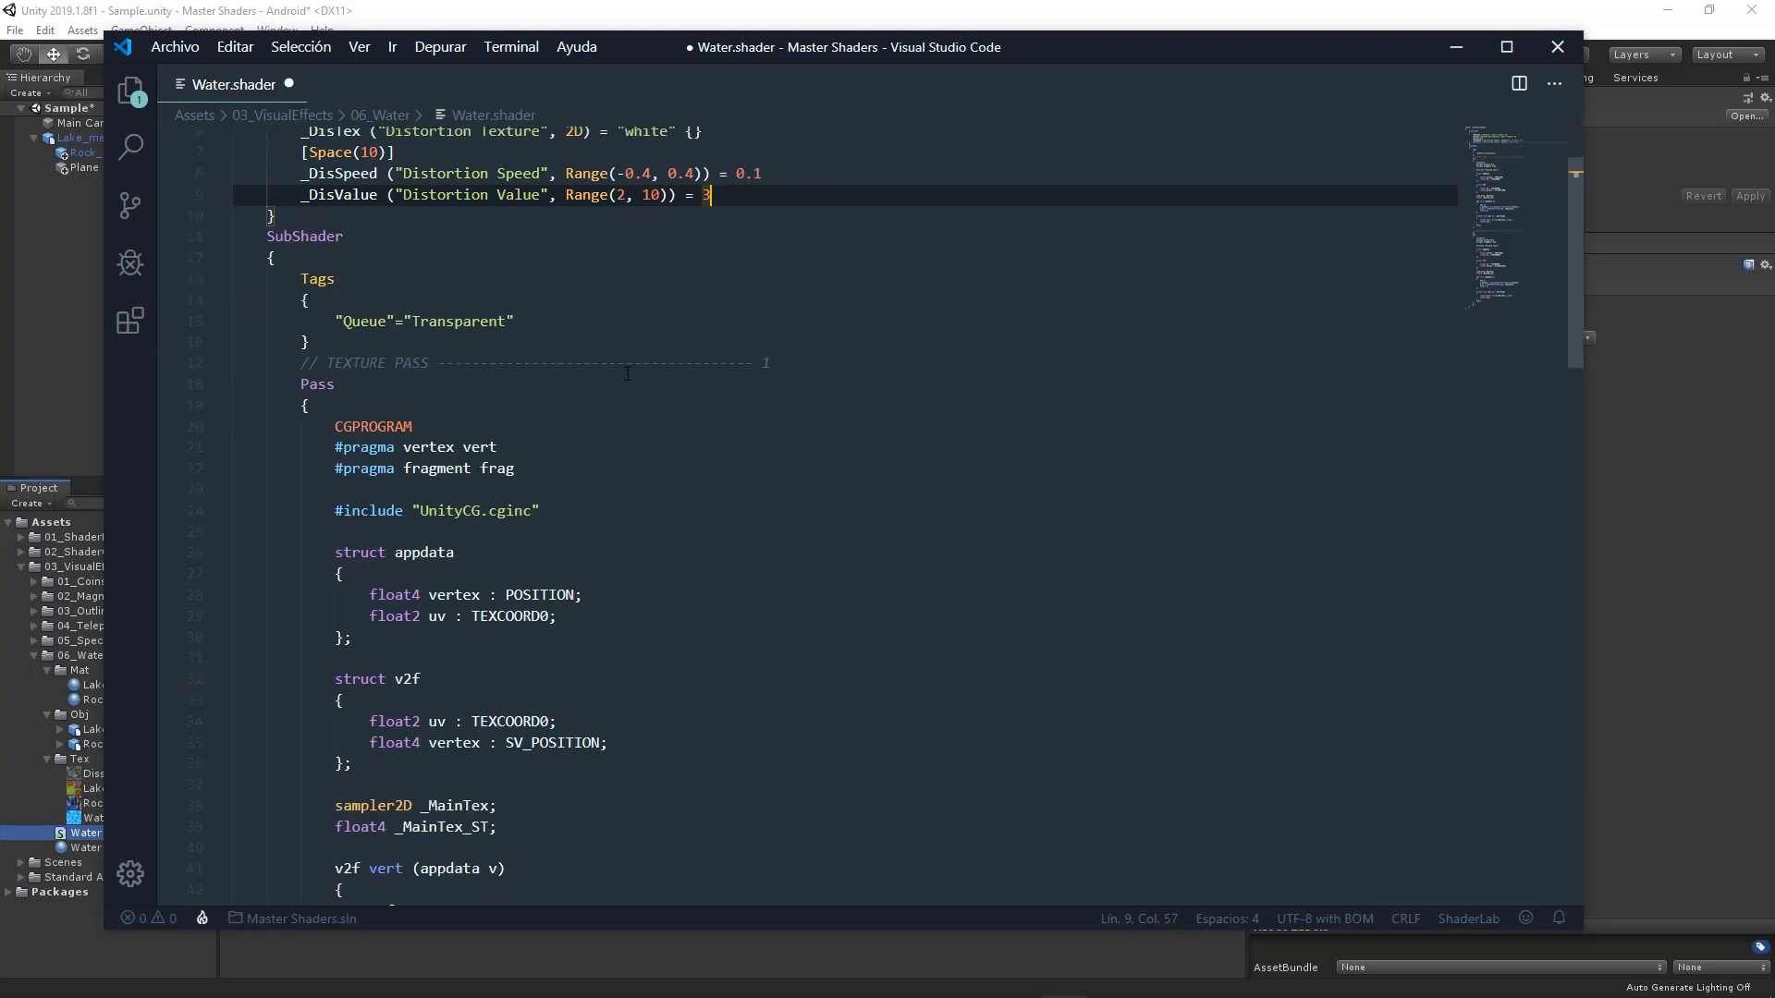
pyautogui.scroll(-4, 628, 384)
pyautogui.scroll(-1, 592, 404)
pyautogui.click(519, 472)
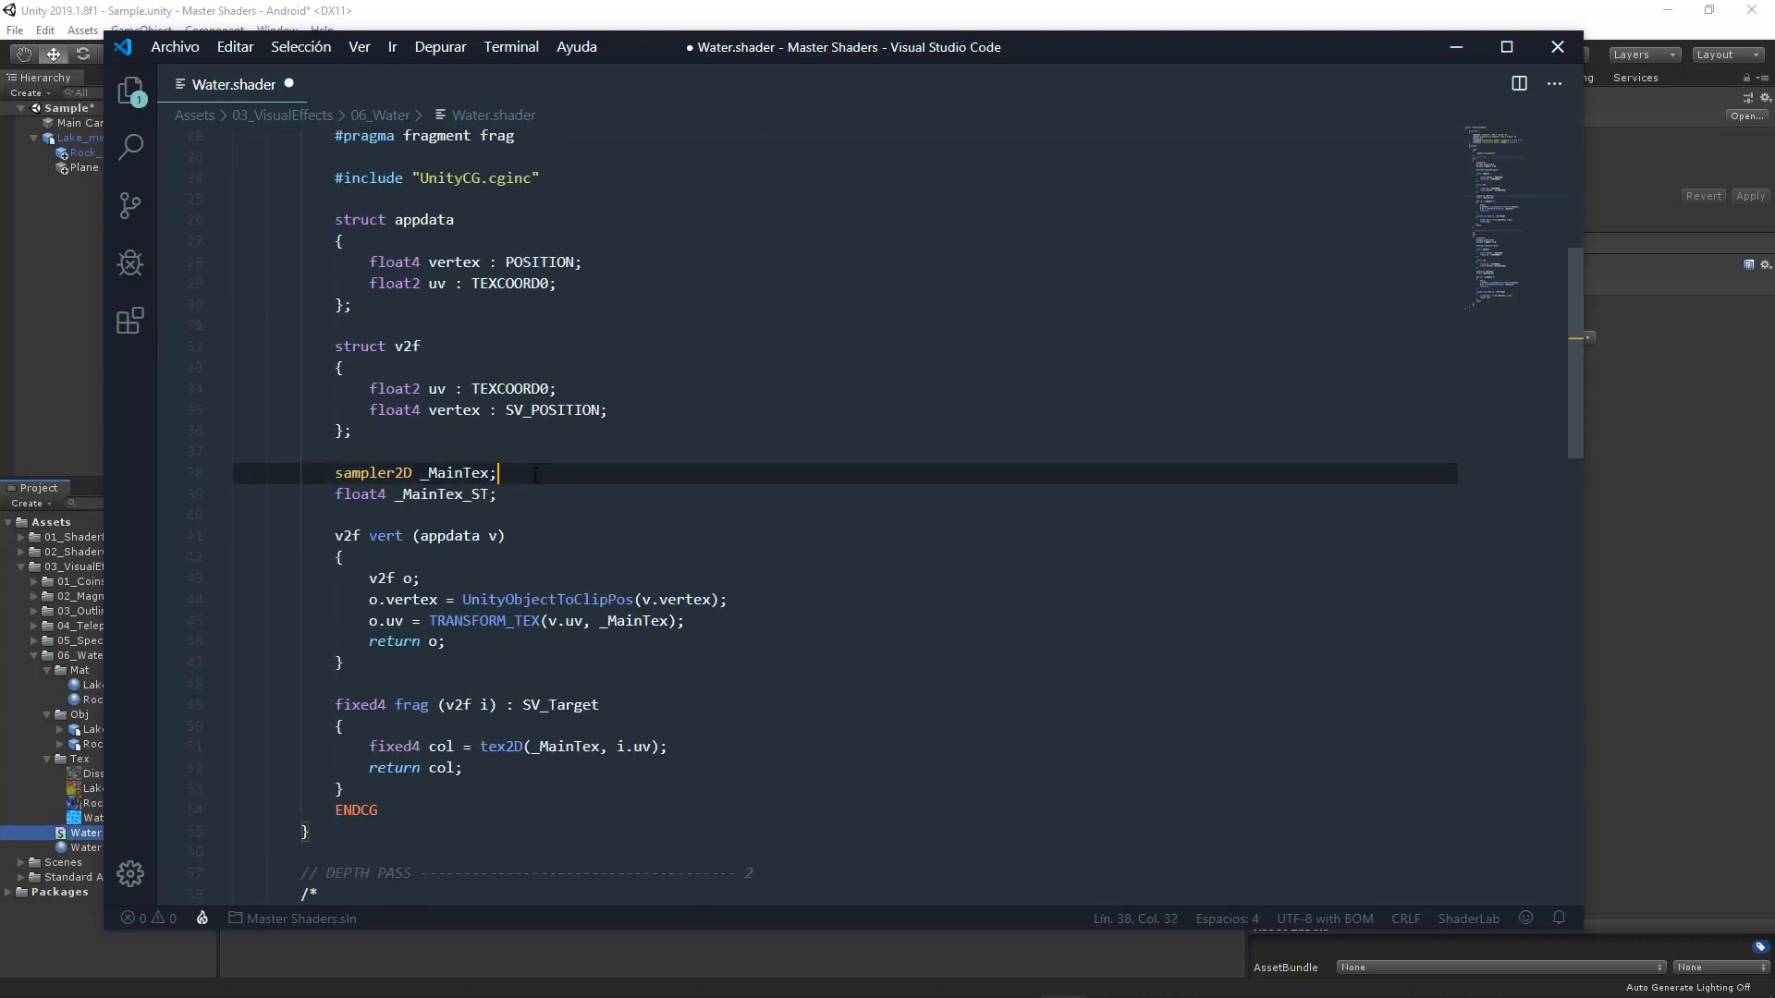
pyautogui.press('Return')
pyautogui.write('sampler2D')
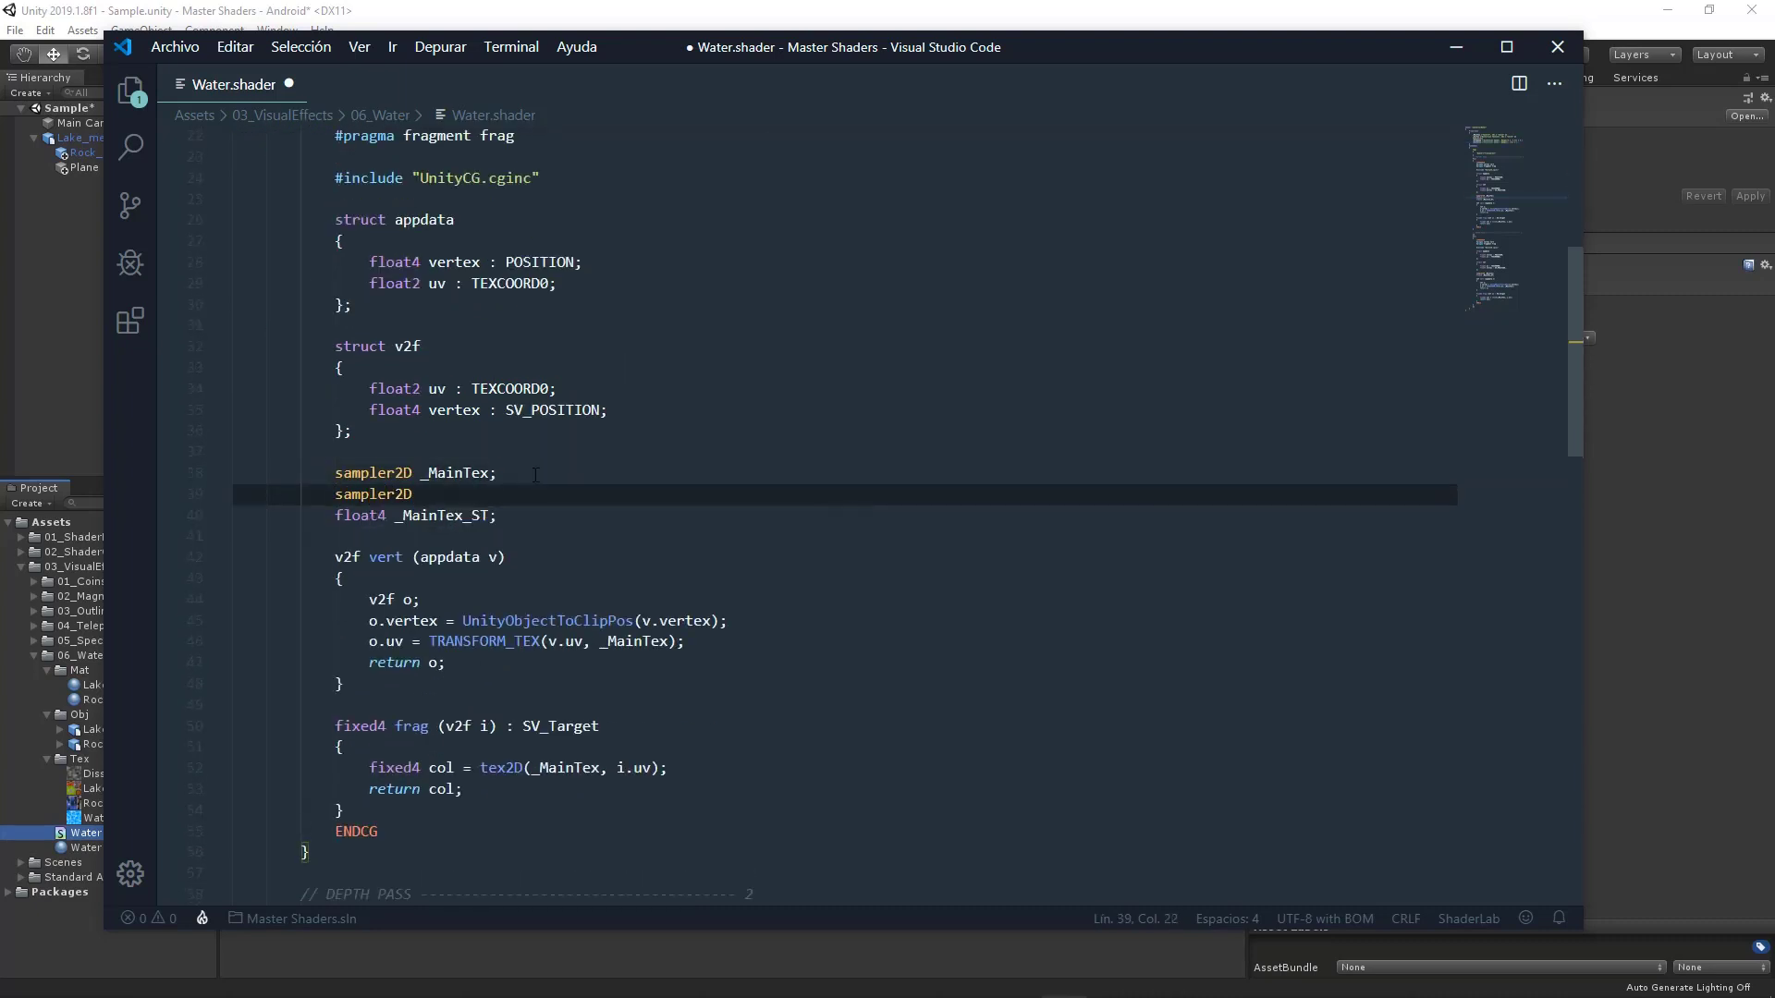
pyautogui.write(' _dis')
pyautogui.press('Up')
pyautogui.press('Return')
pyautogui.press('Down')
pyautogui.press('Return')
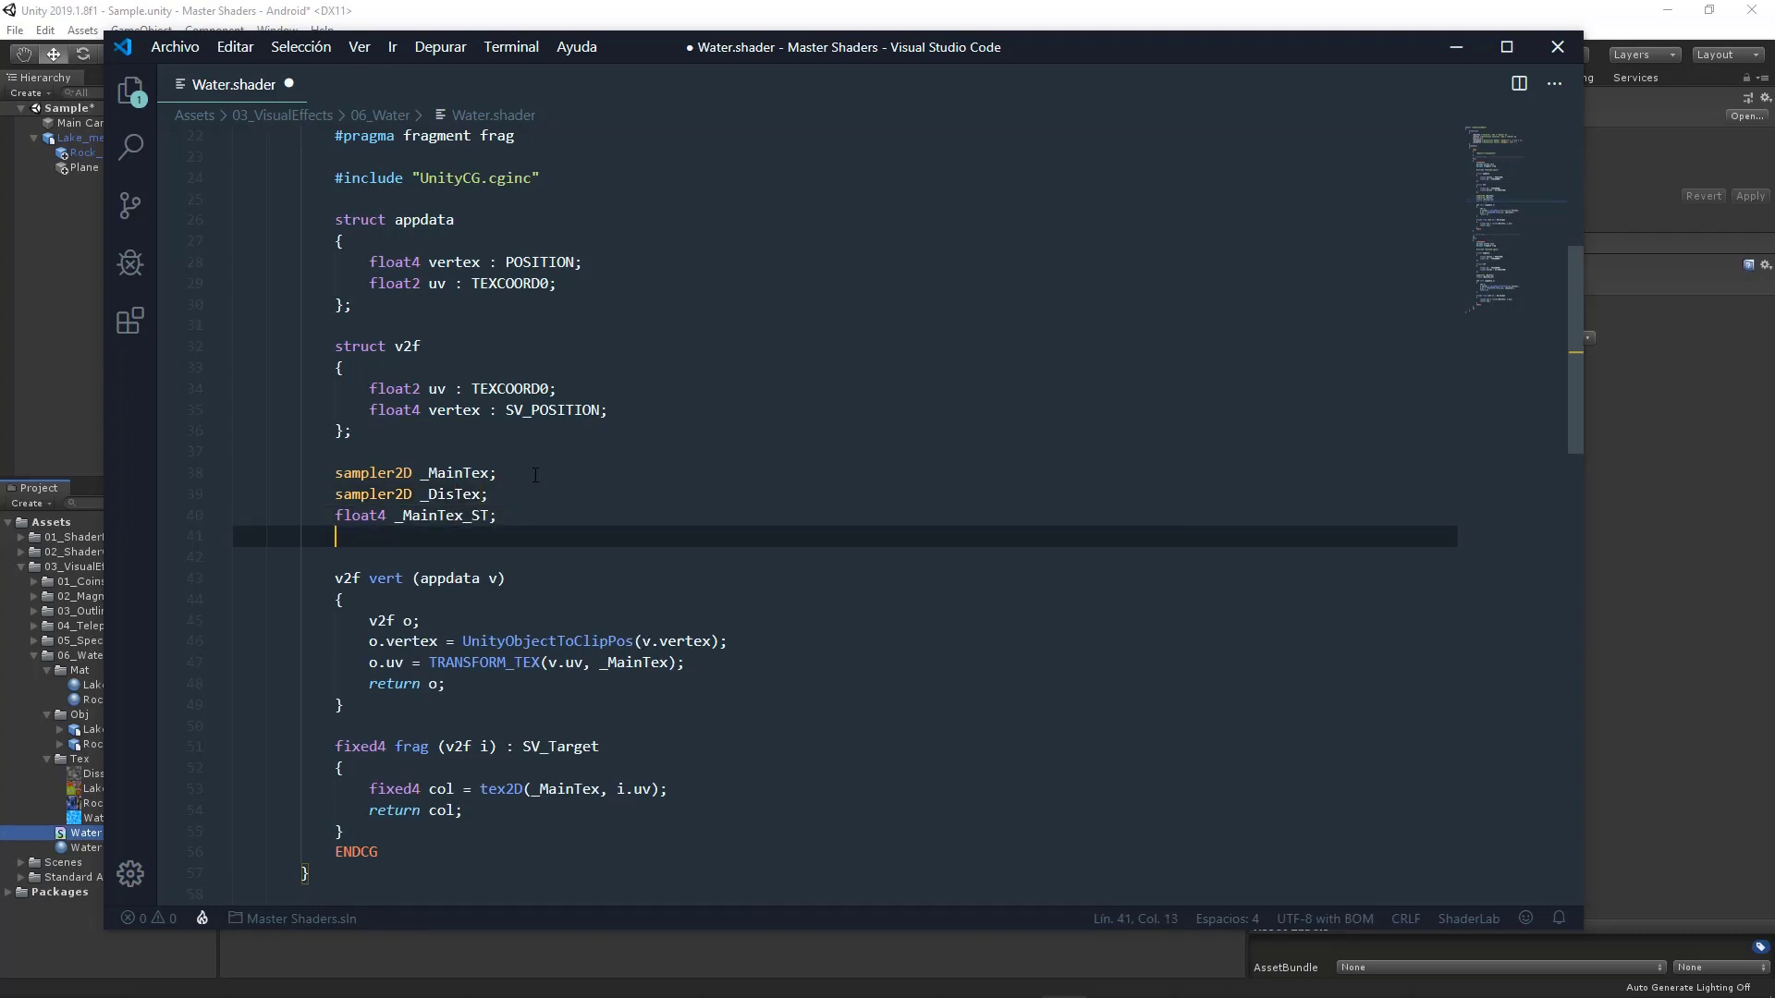
pyautogui.write('float _Diss')
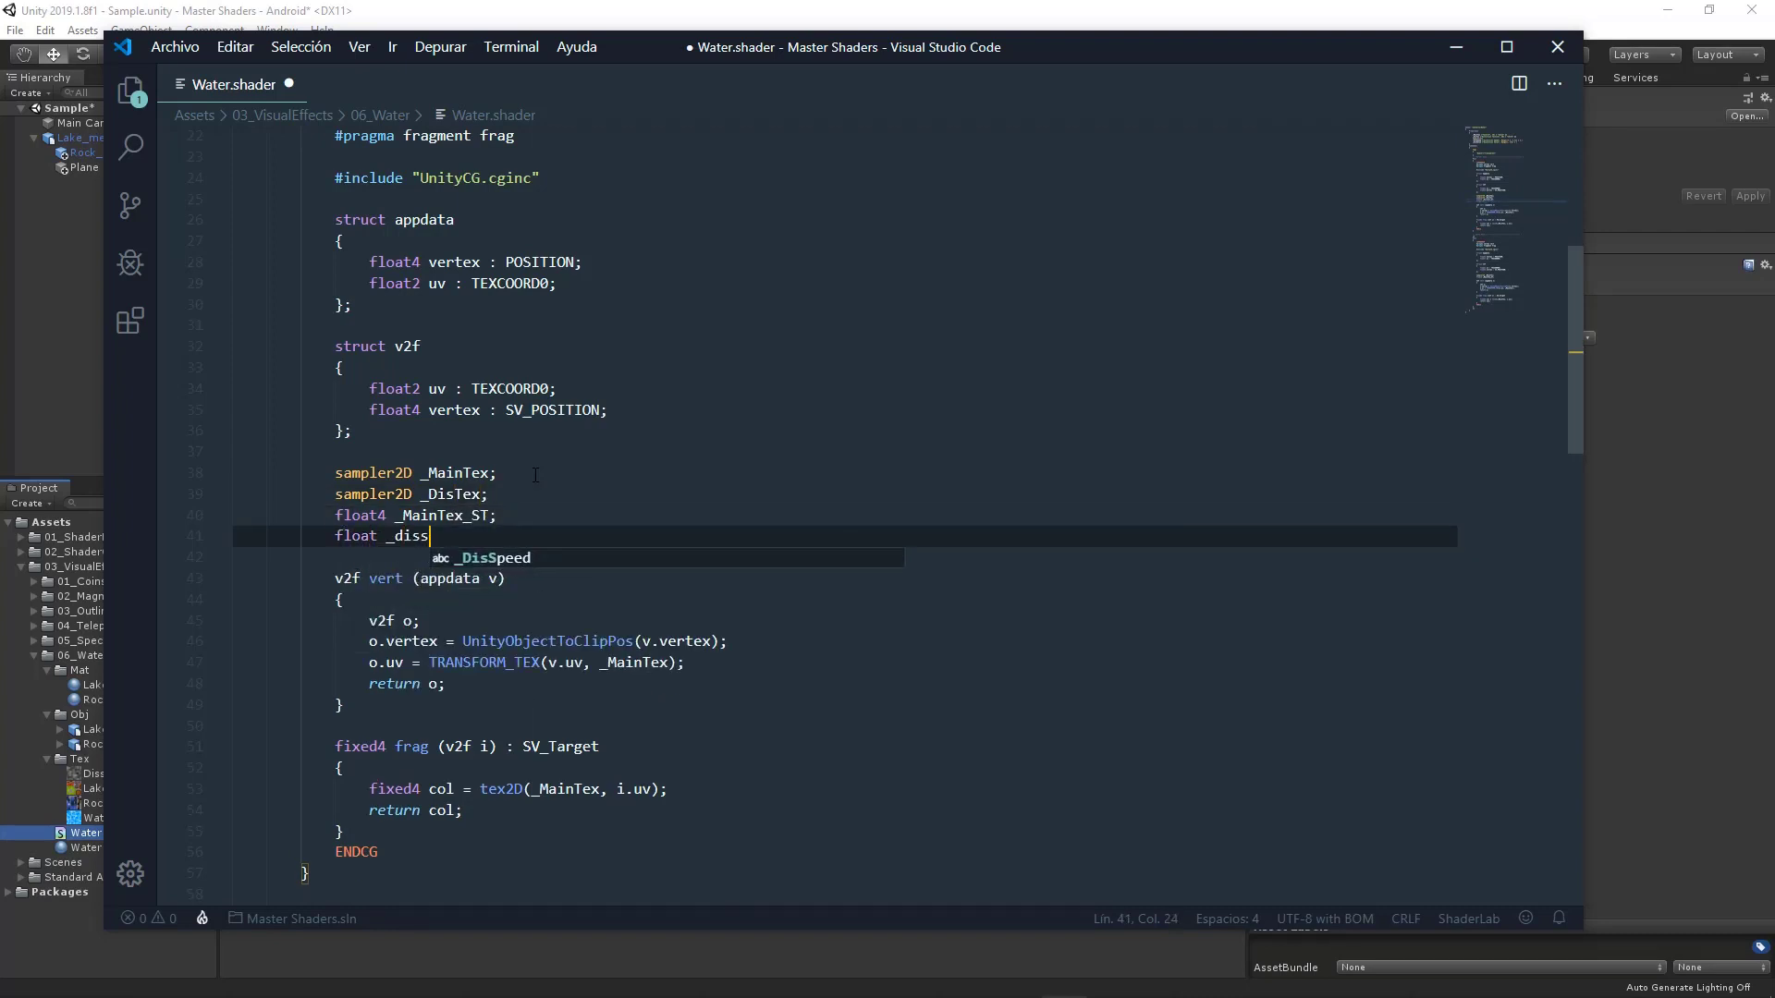
pyautogui.press('Return')
pyautogui.press('Return')
pyautogui.write('floa')
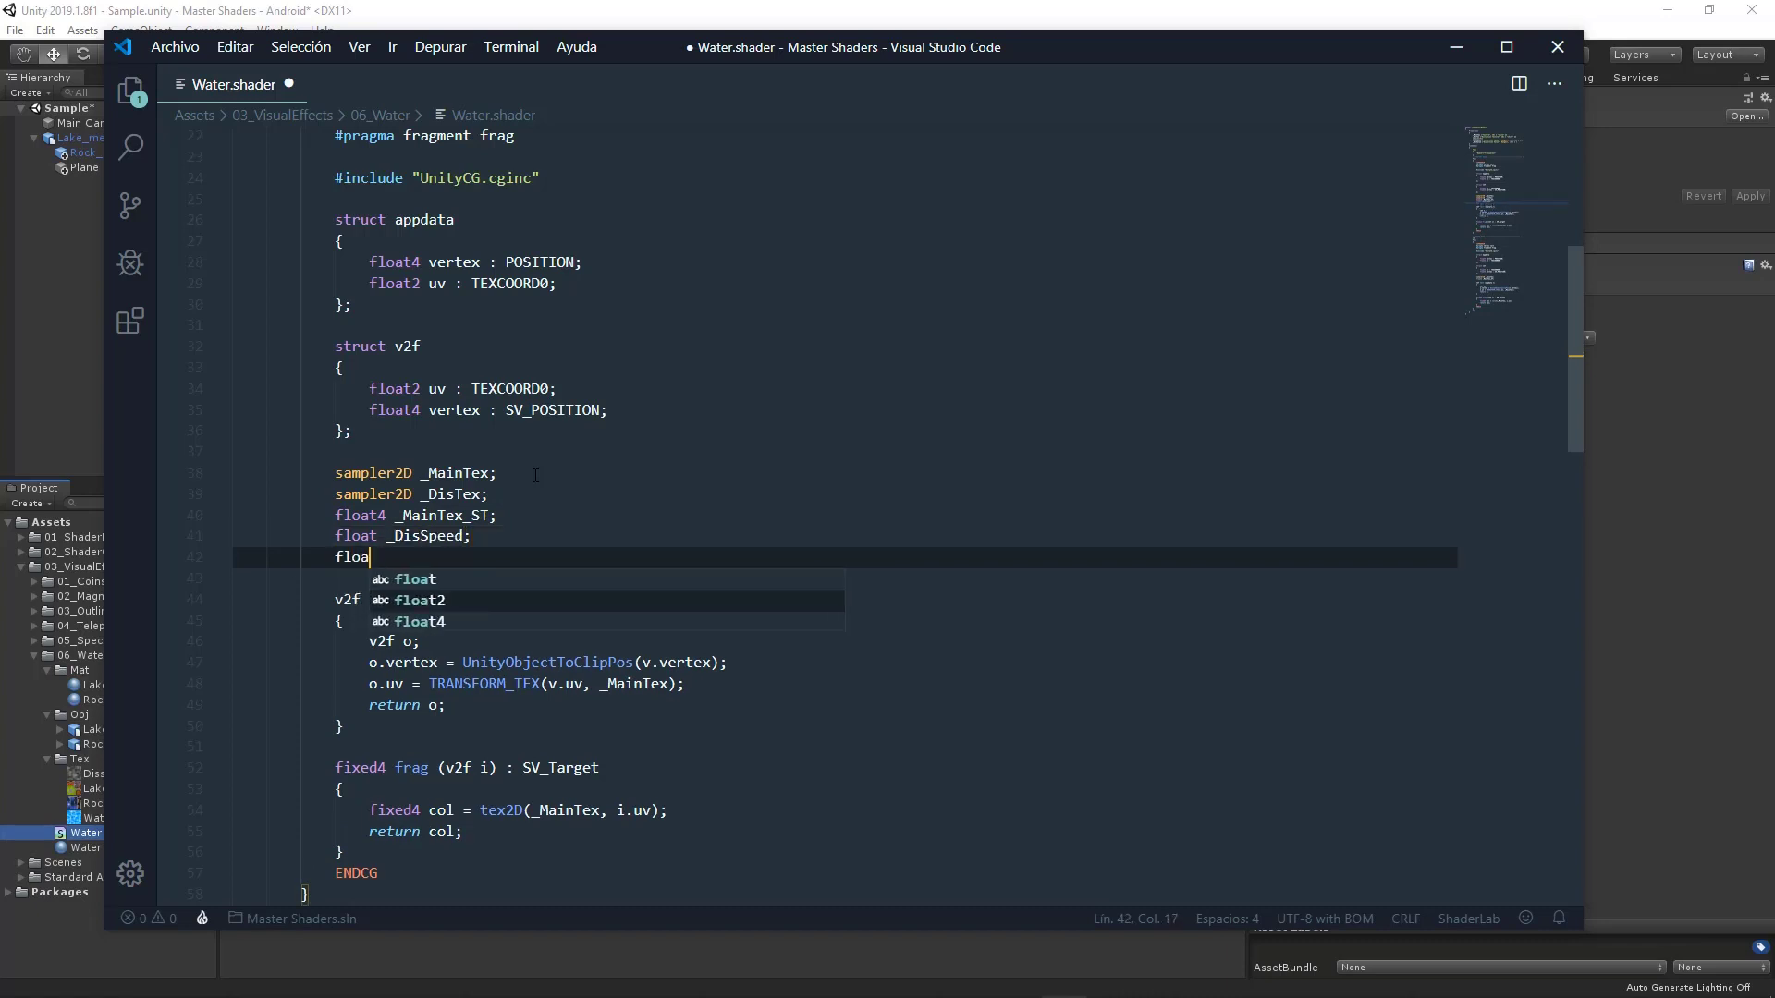
pyautogui.write('t _disv')
pyautogui.press('Return')
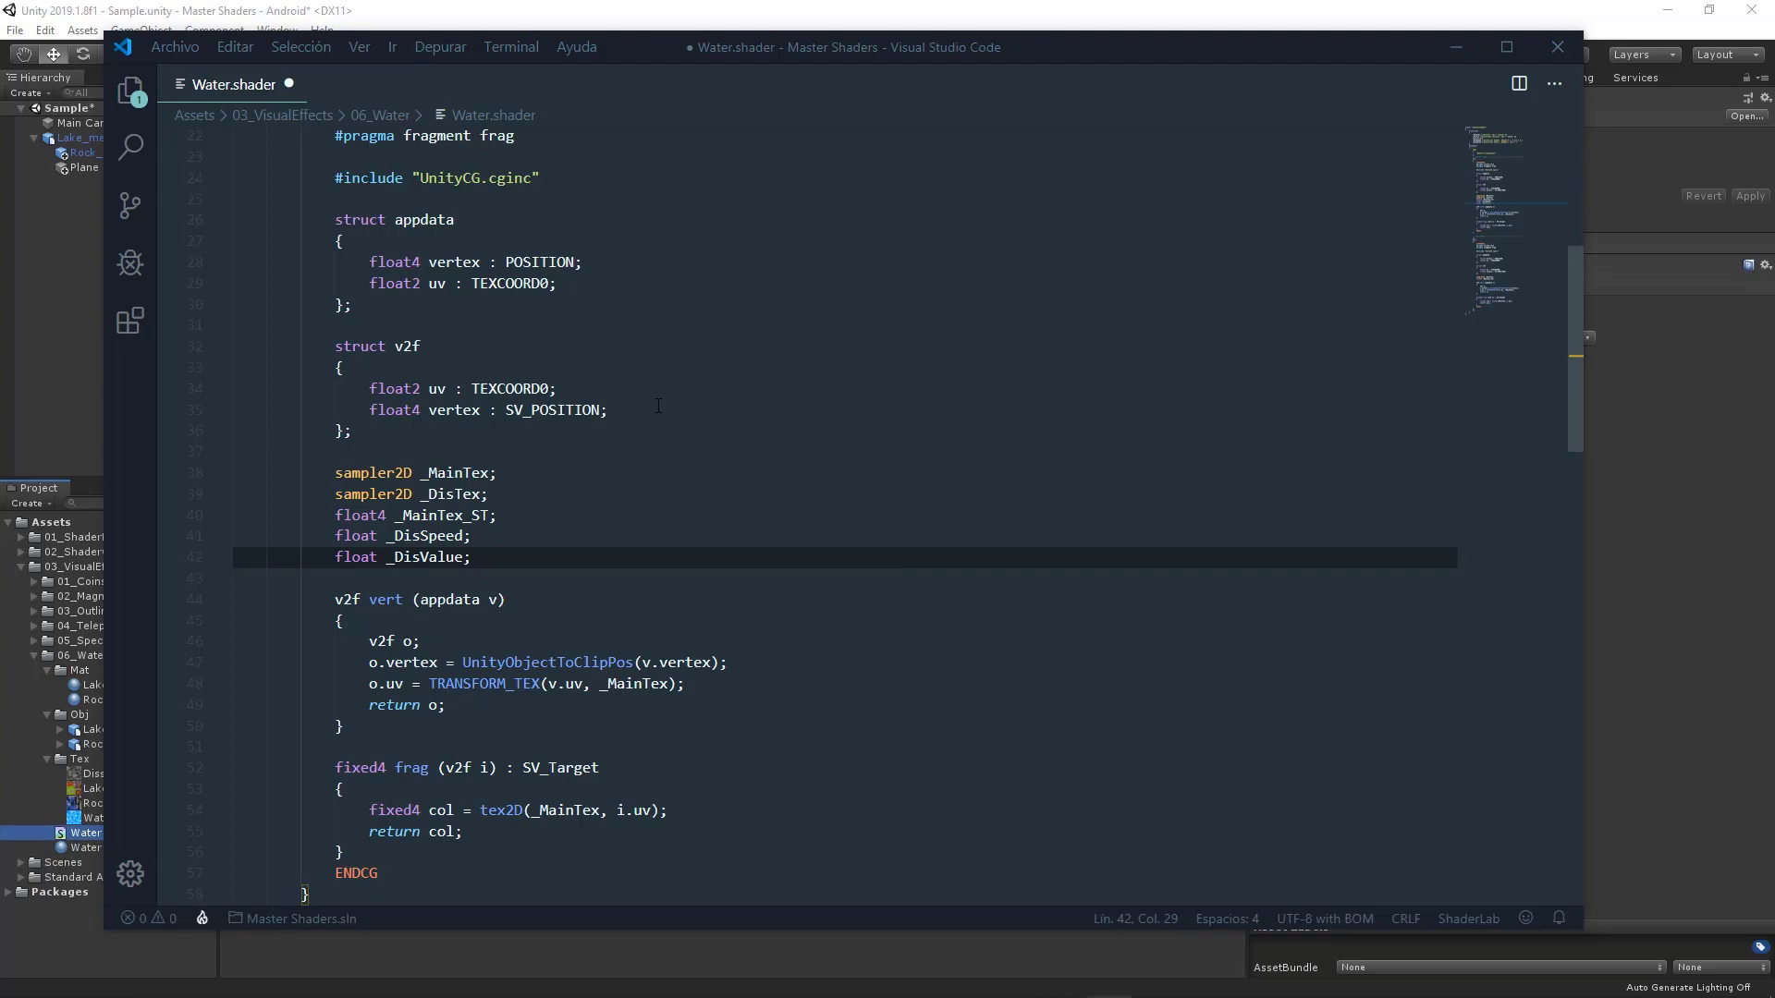
# In frag, add fixed distortion = tex2D(_DisTex, i.uv + (_Time * _DisSpeed)).r;.
pyautogui.scroll(-5, 658, 406)
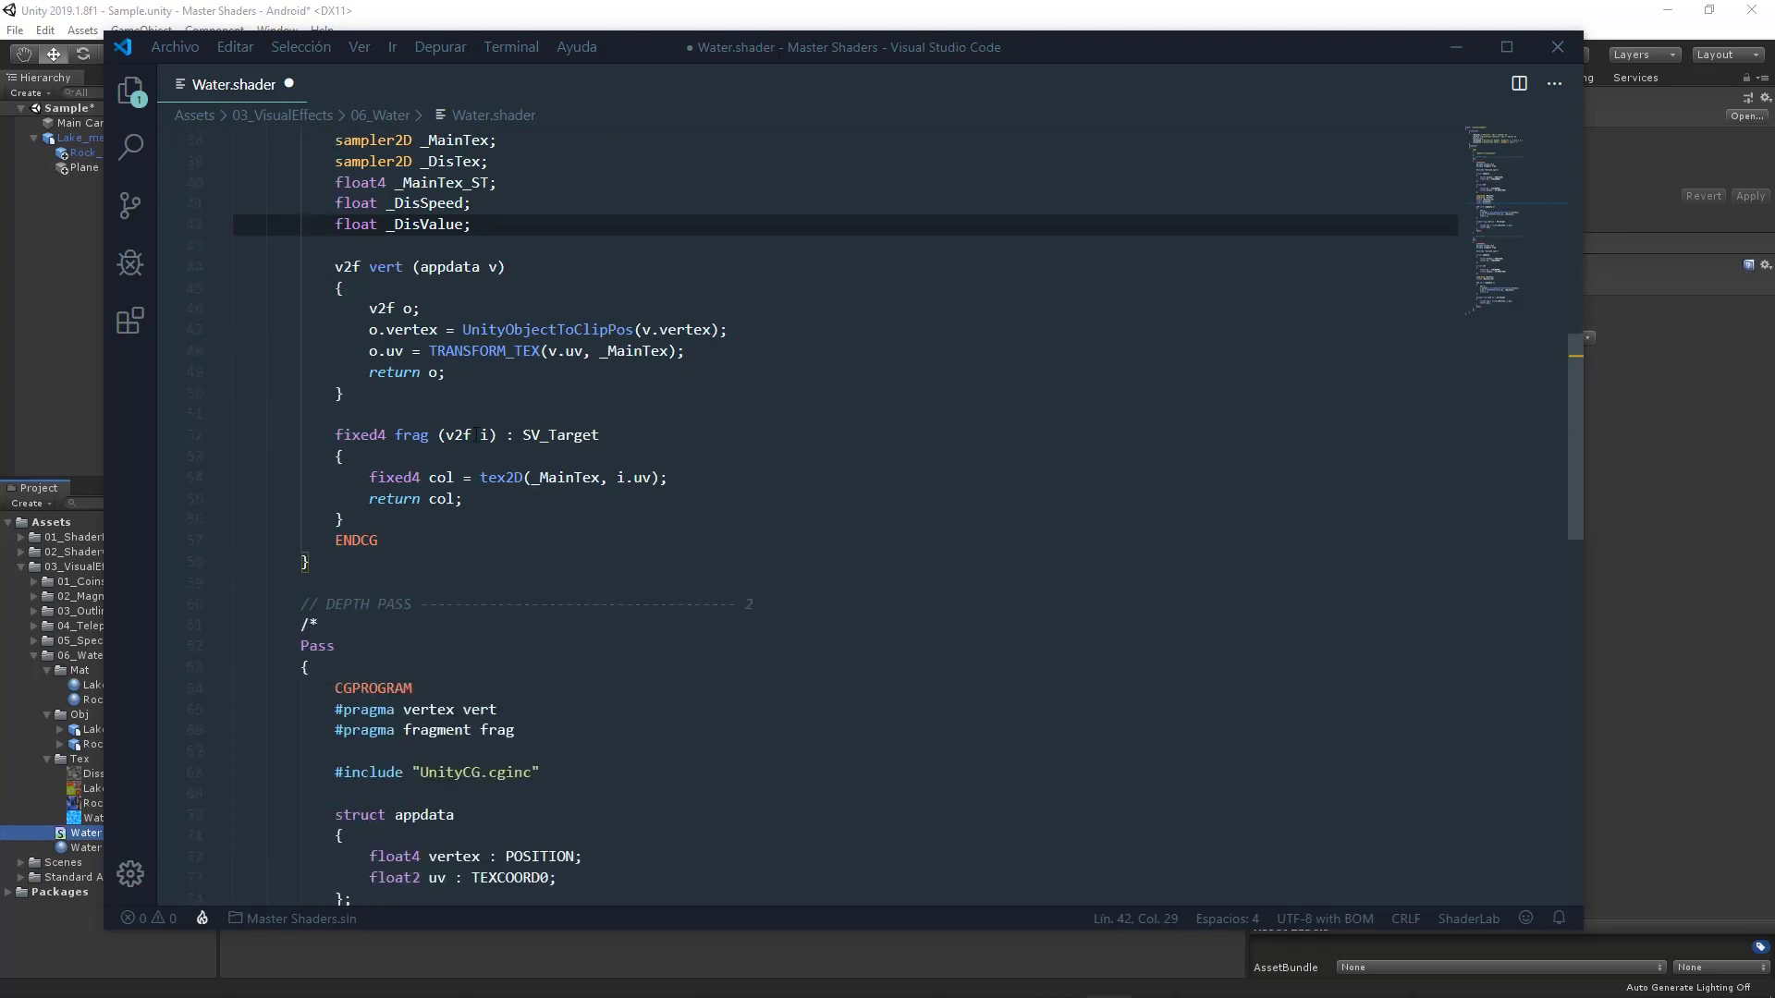
pyautogui.click(637, 456)
pyautogui.press('Return')
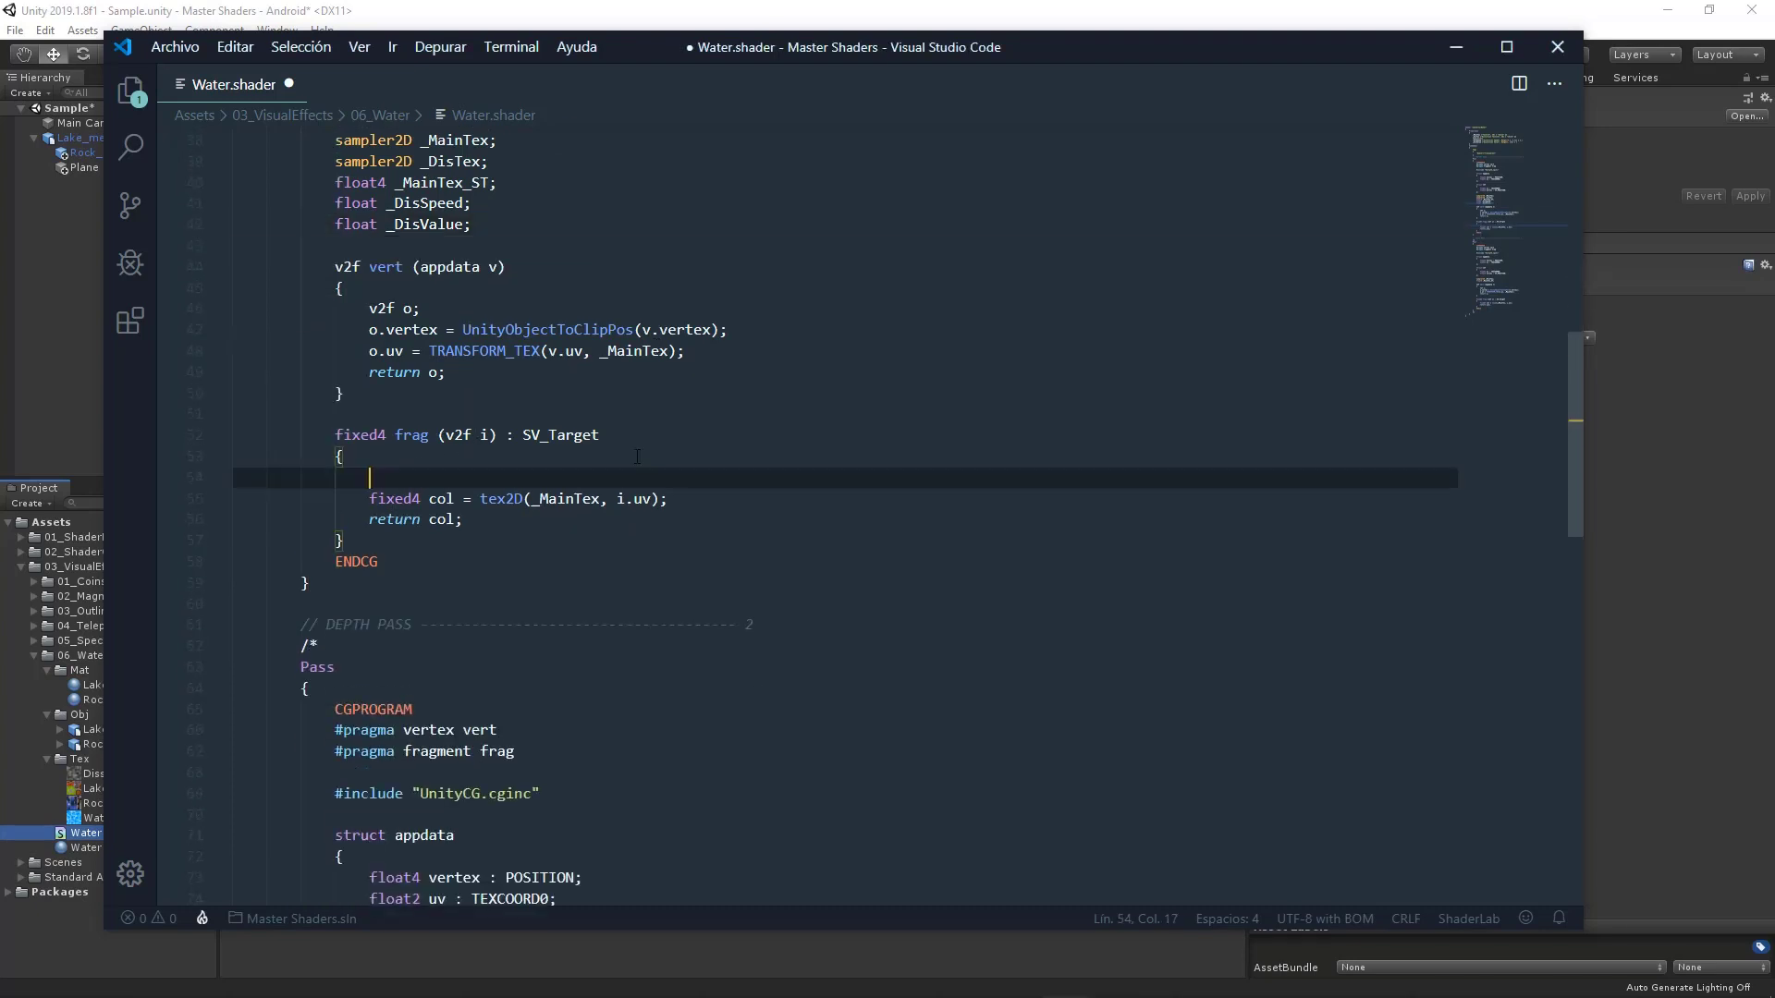
pyautogui.write('fixed')
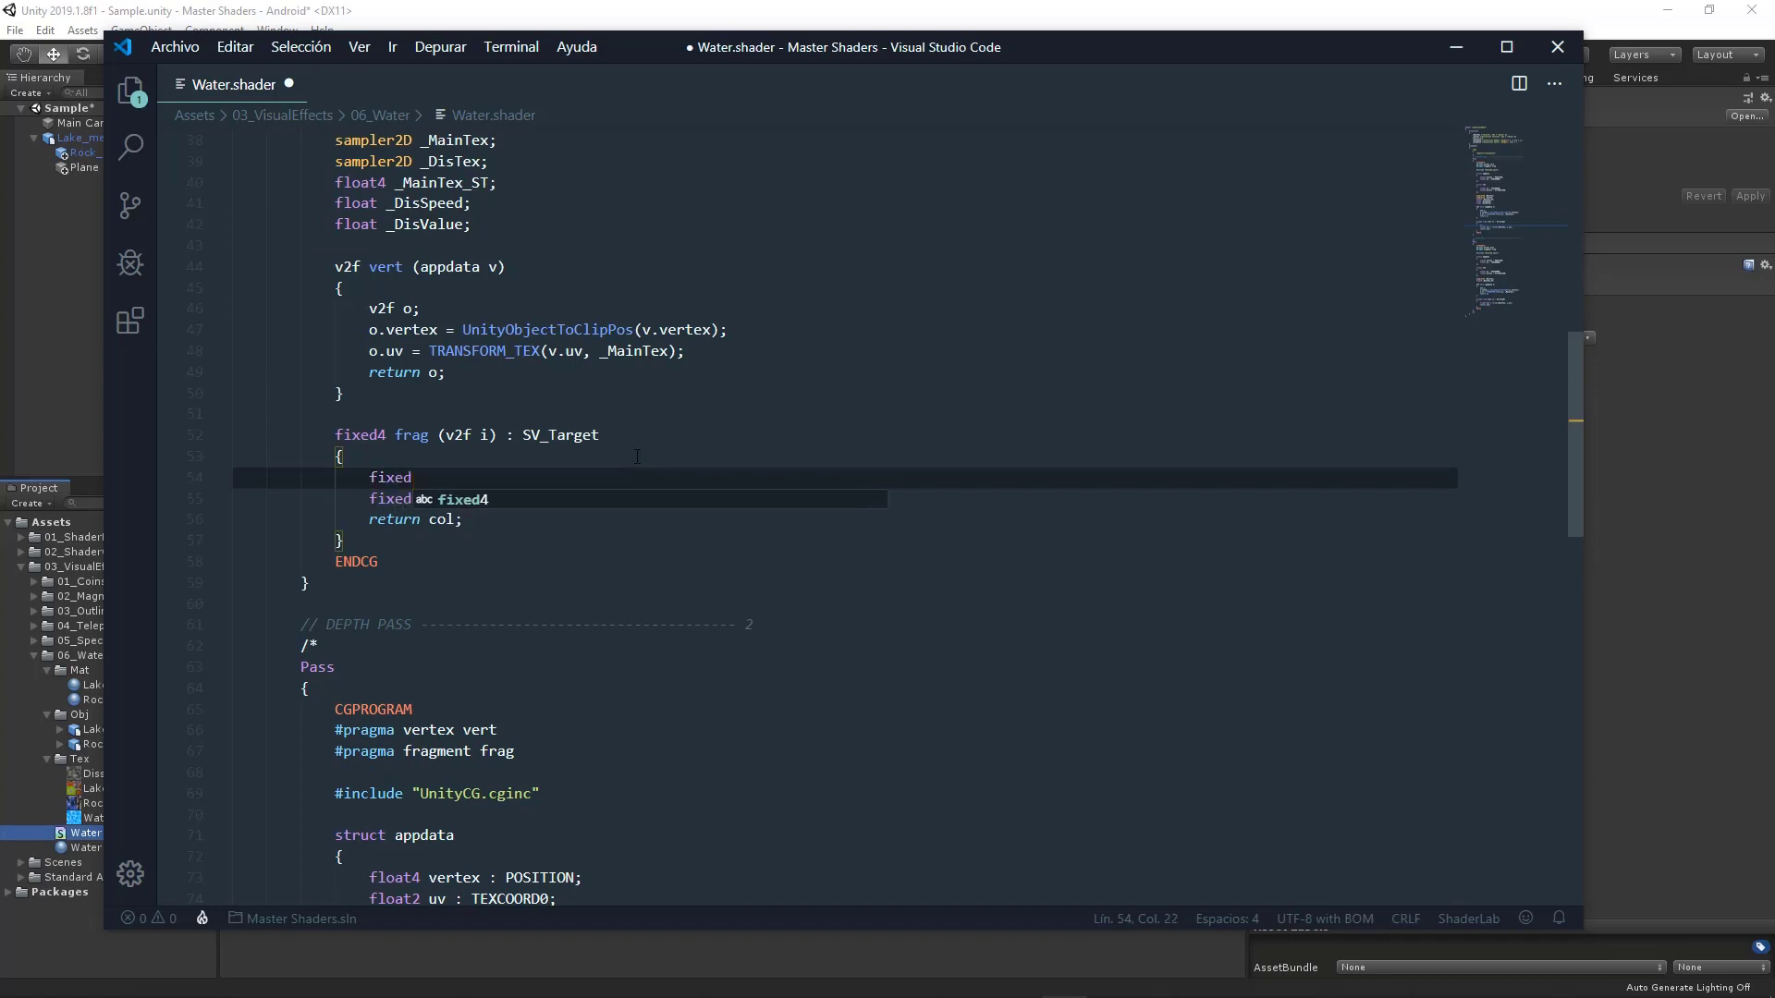
pyautogui.write(' distortion ')
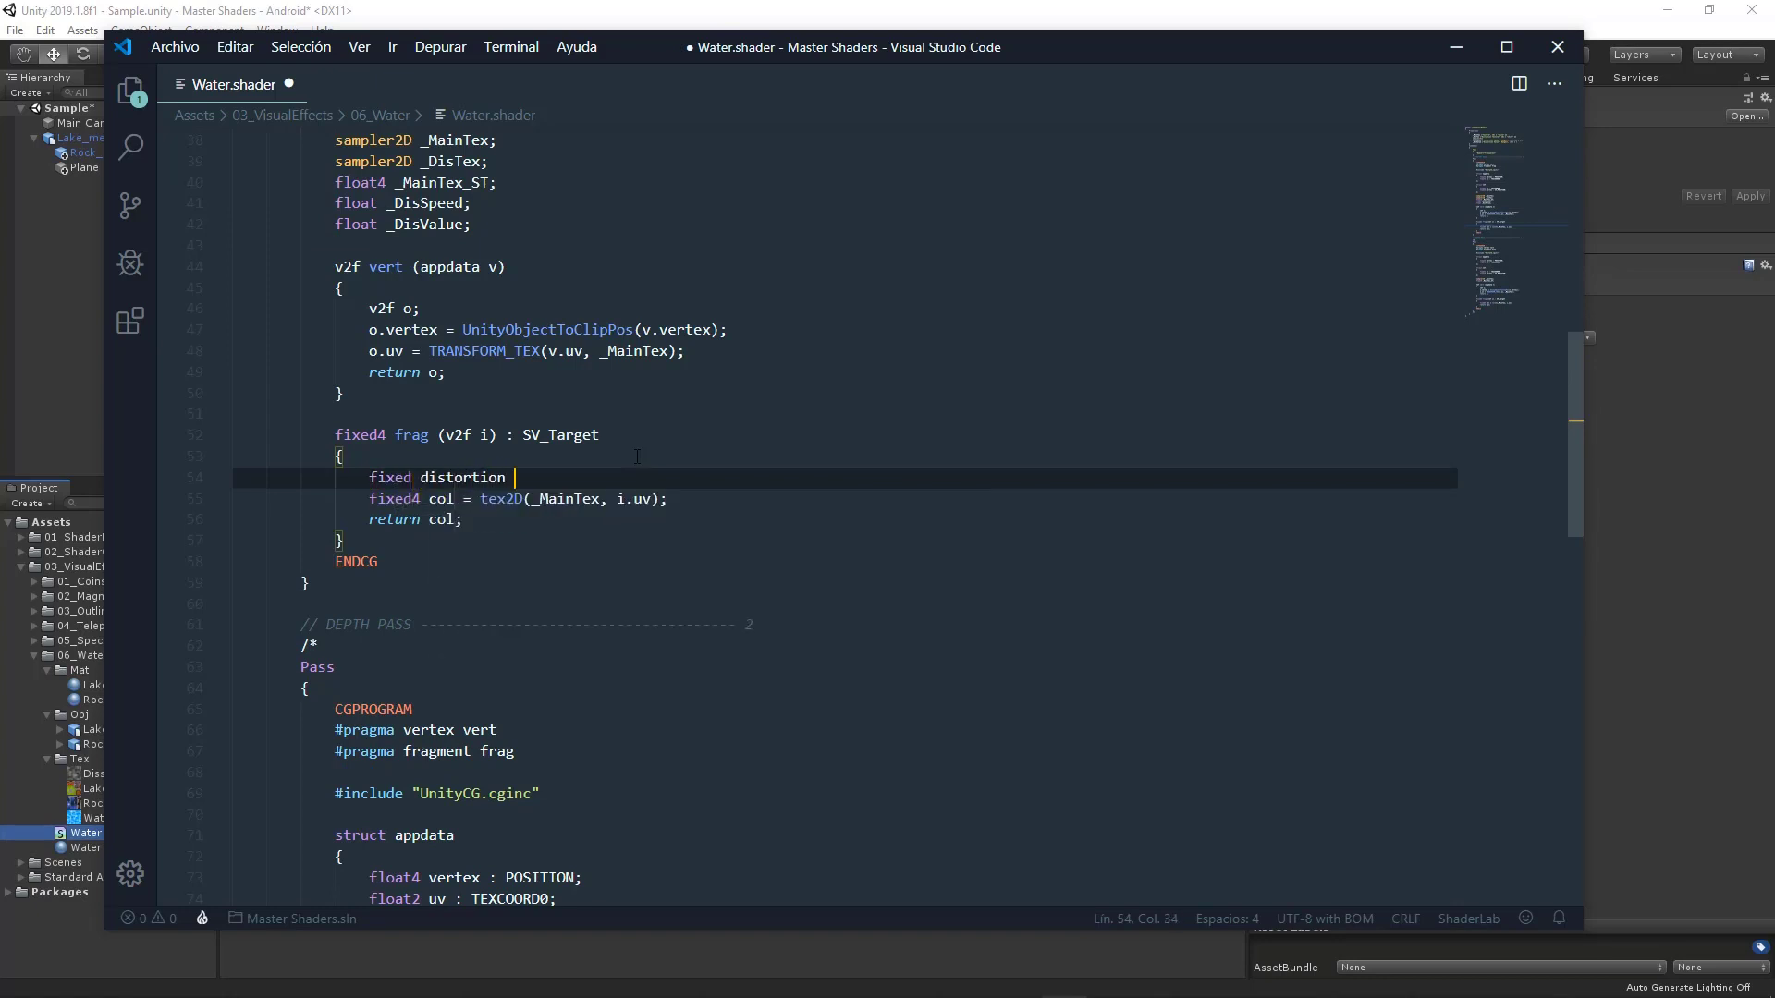
pyautogui.write('= tex2D')
pyautogui.write('()')
pyautogui.write('_')
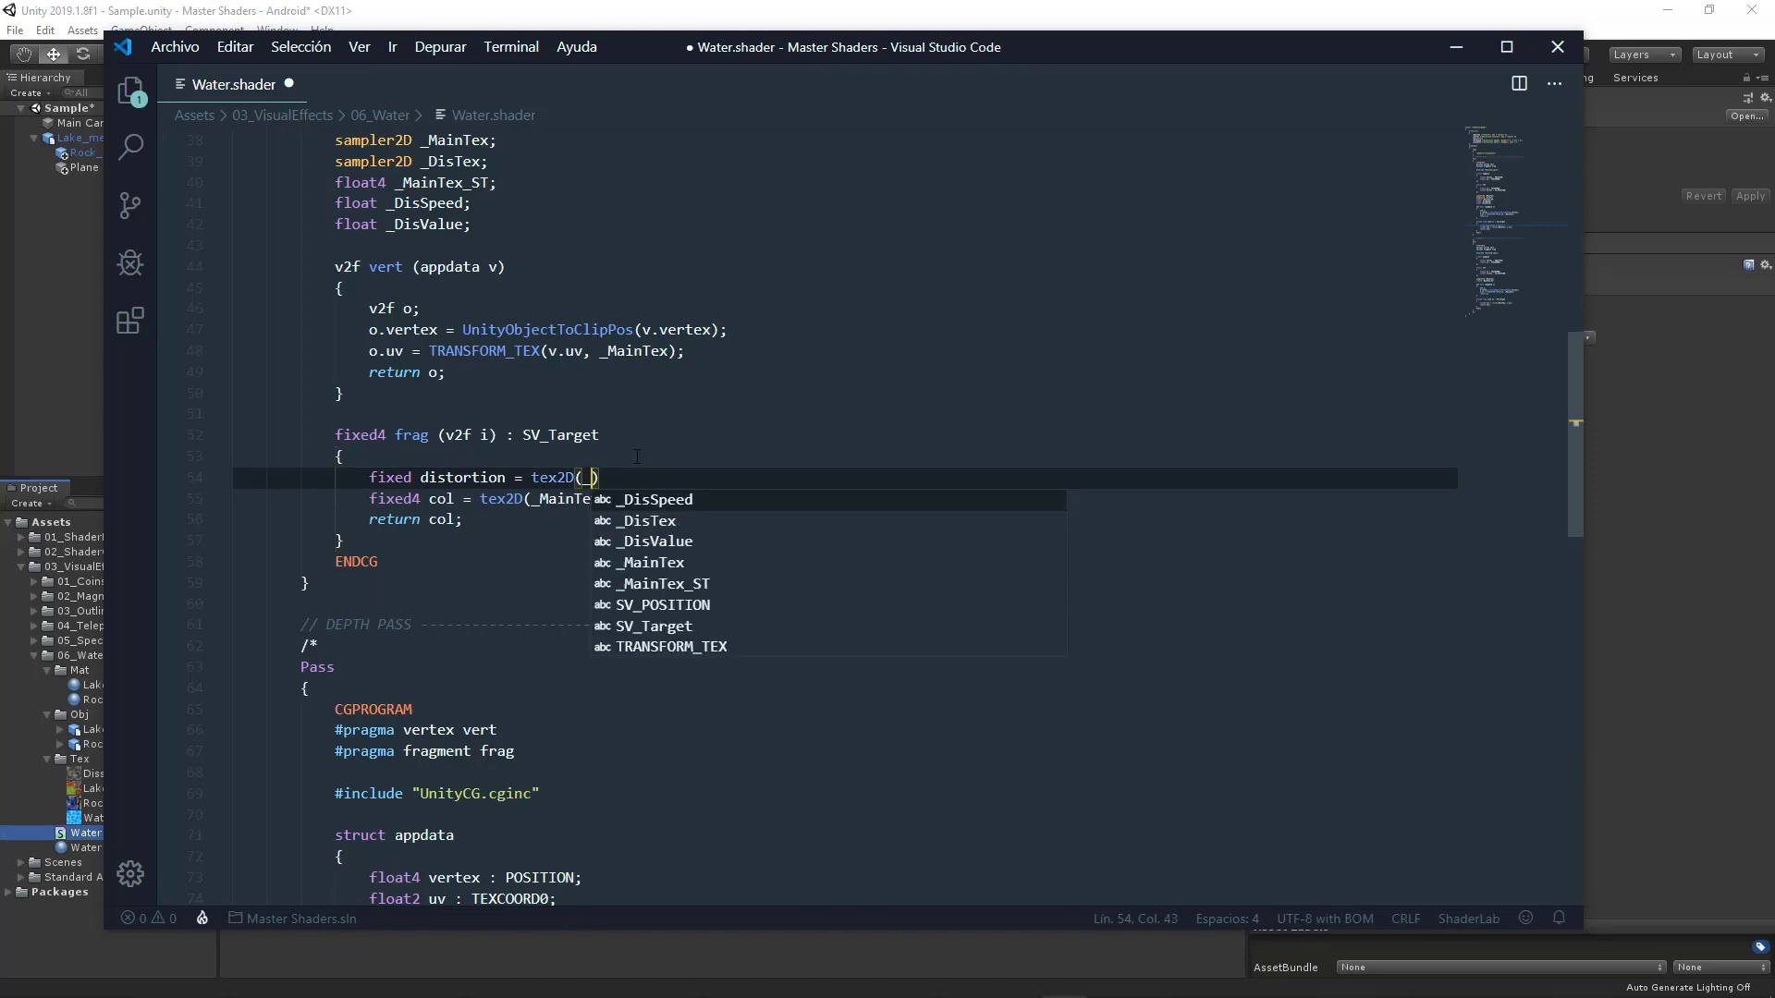
pyautogui.write('dis')
pyautogui.press('Tab')
pyautogui.write(', ')
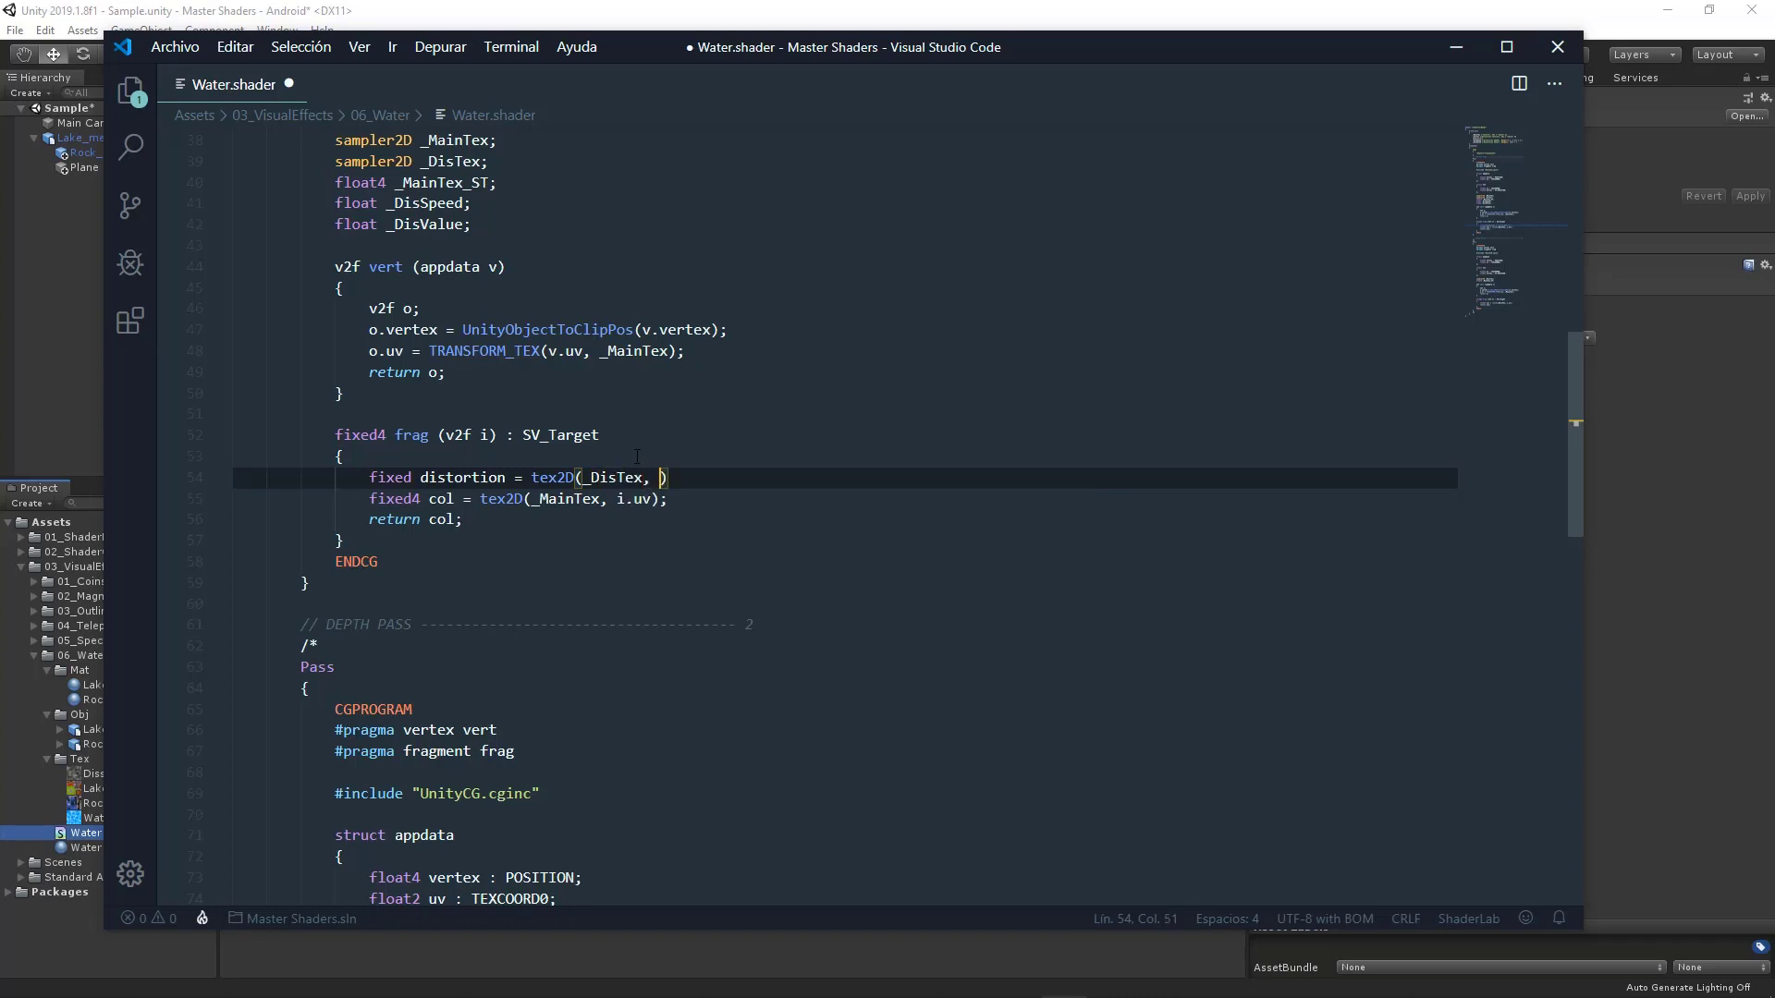
pyautogui.write('i.uv')
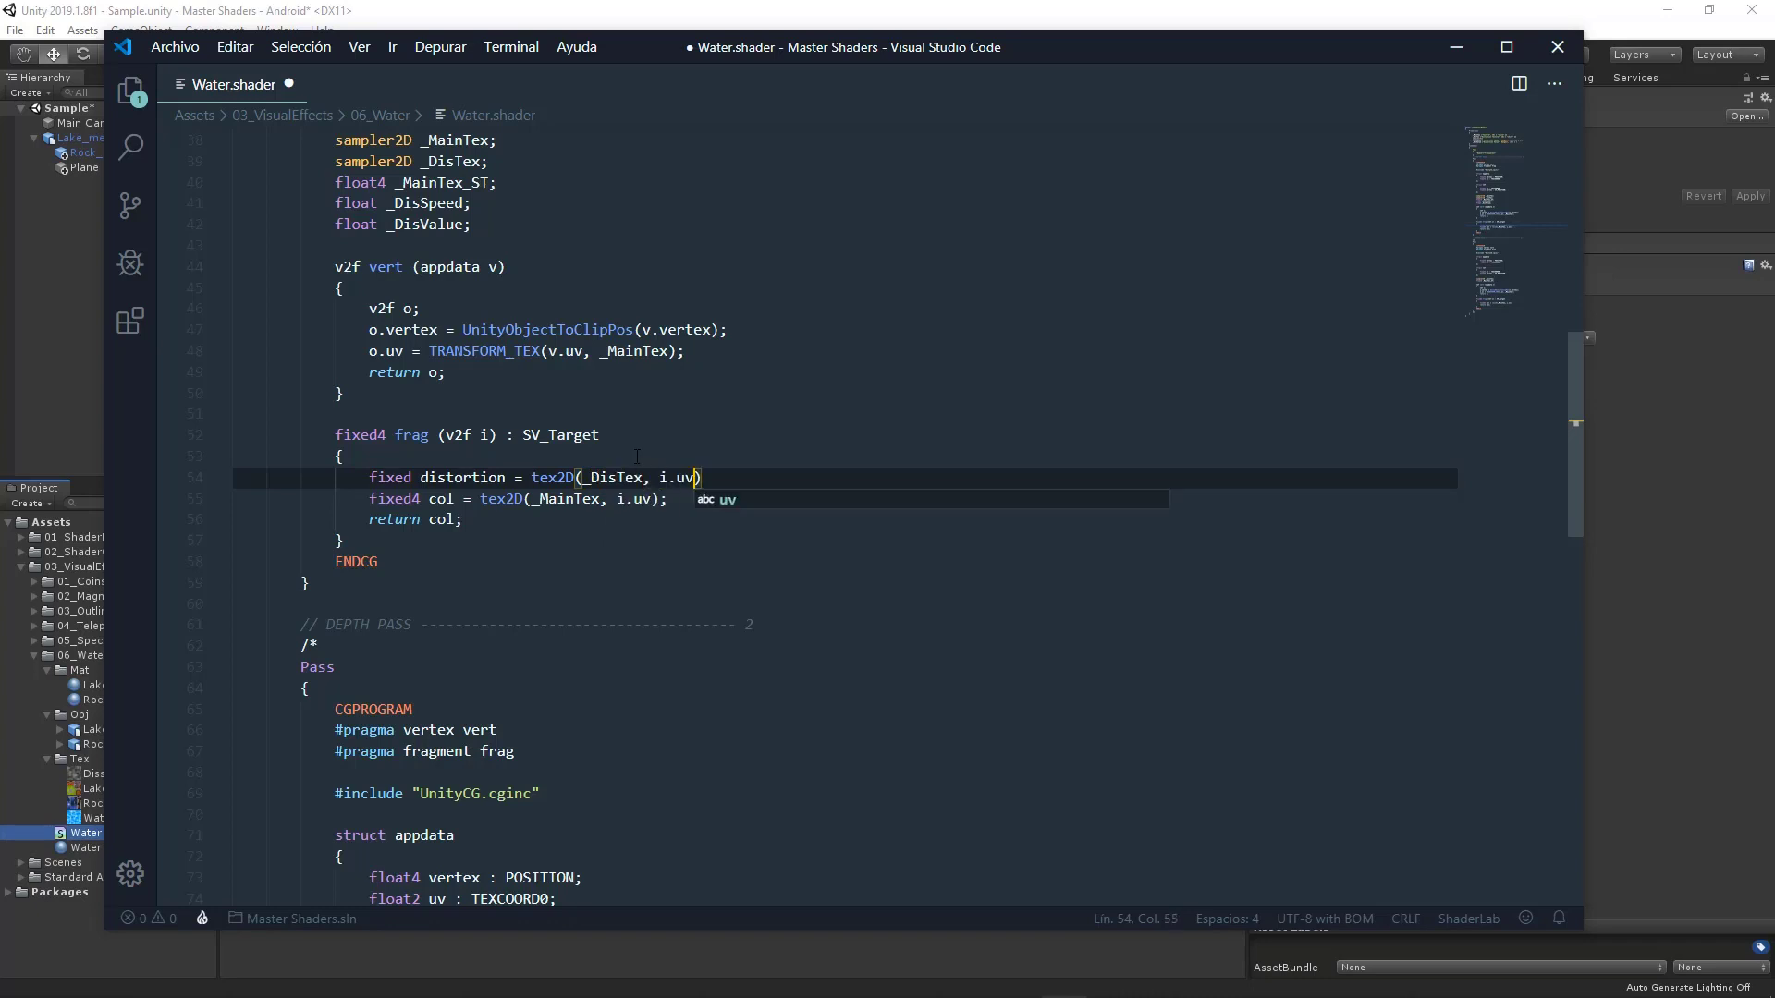
pyautogui.write(' + (_')
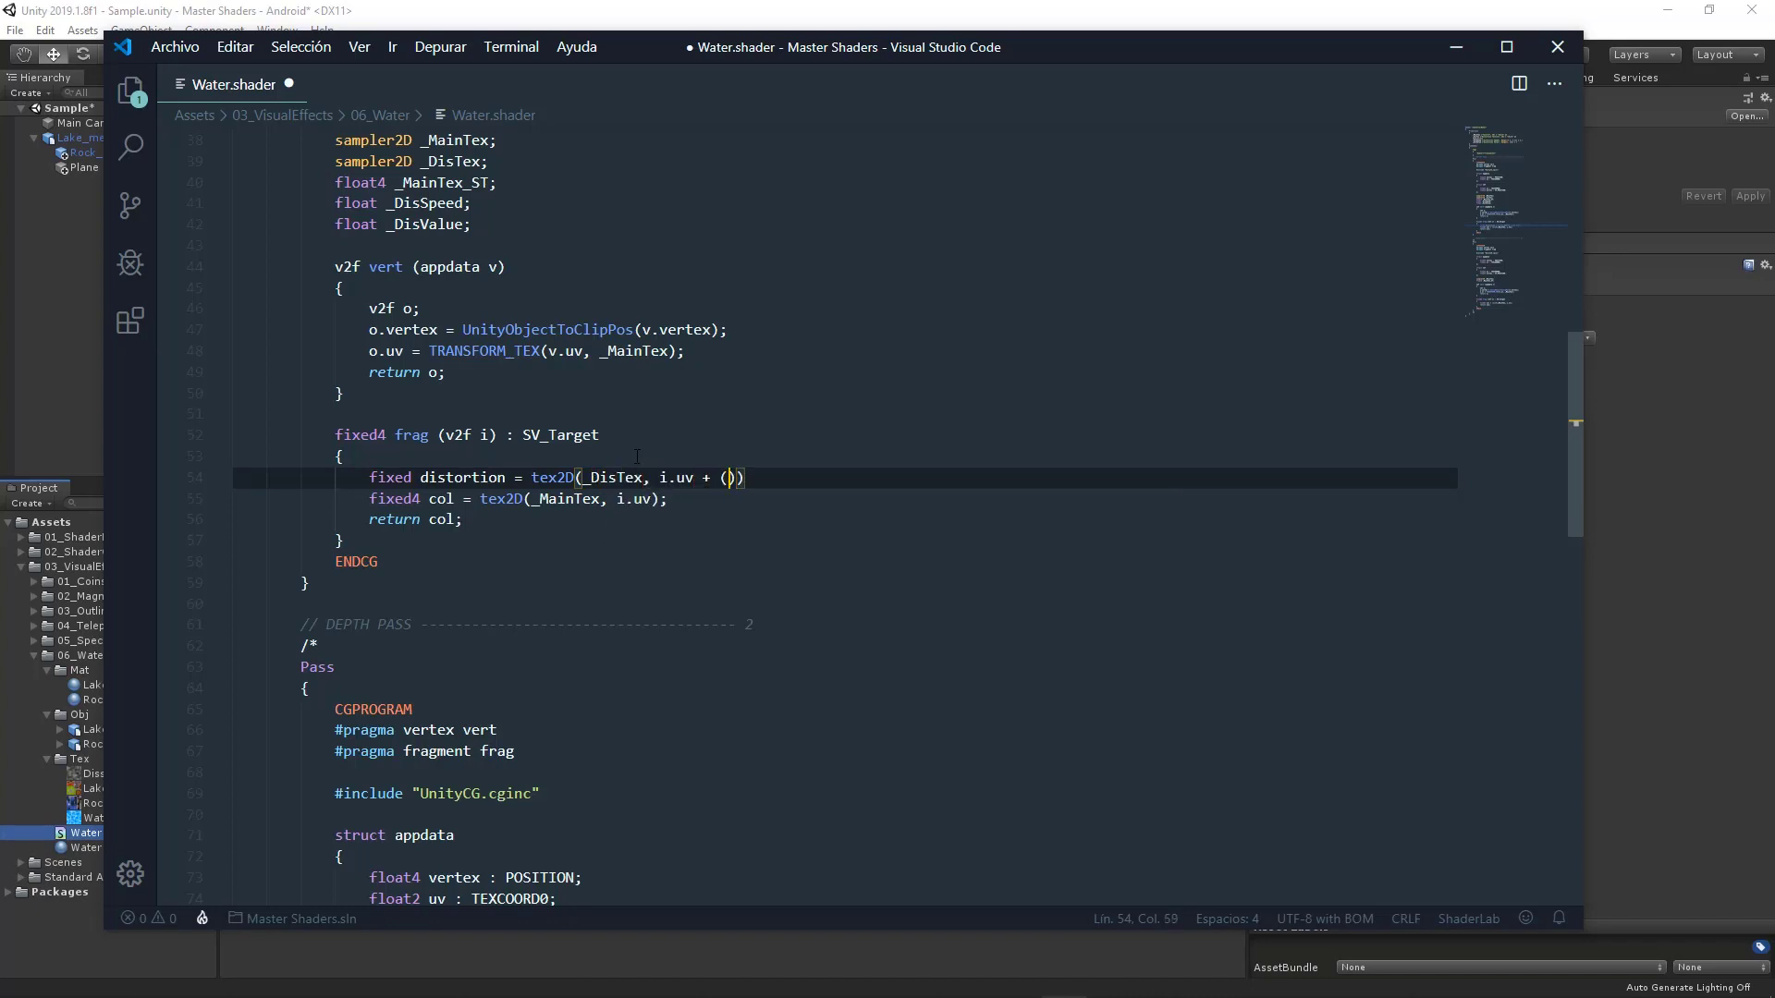
pyautogui.write('Time')
pyautogui.write(' * _di')
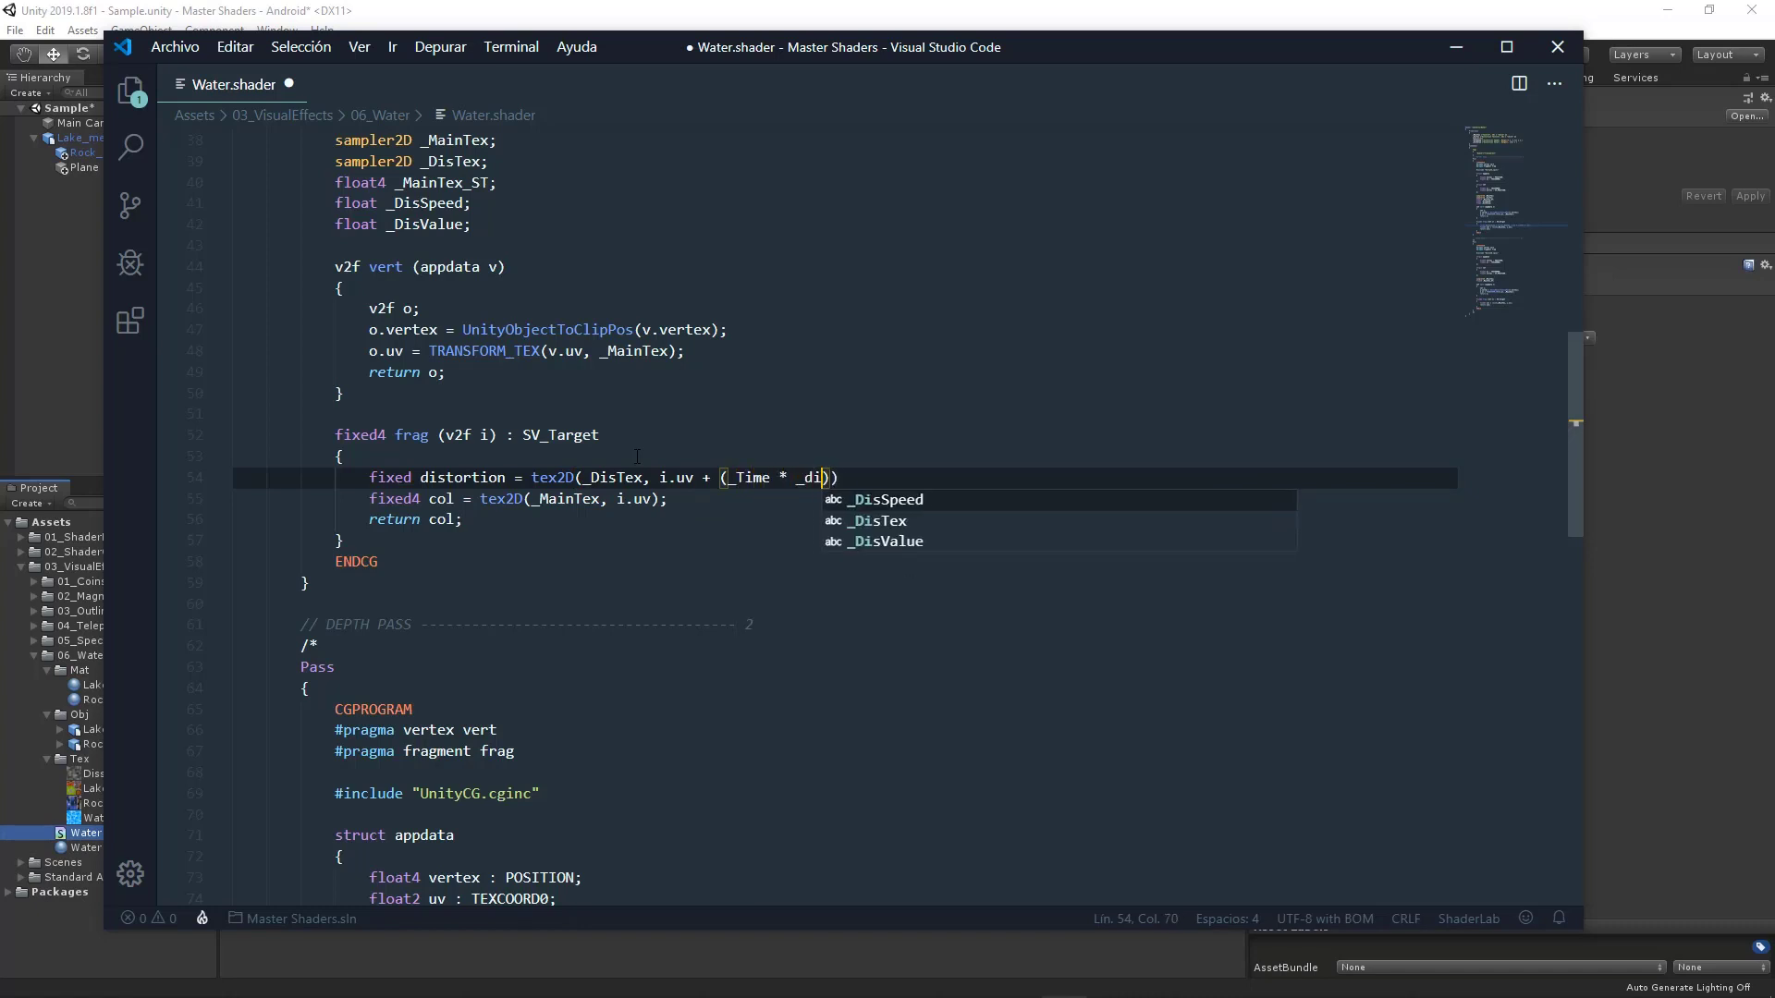
pyautogui.write('ss')
pyautogui.press('Tab')
pyautogui.write(')')
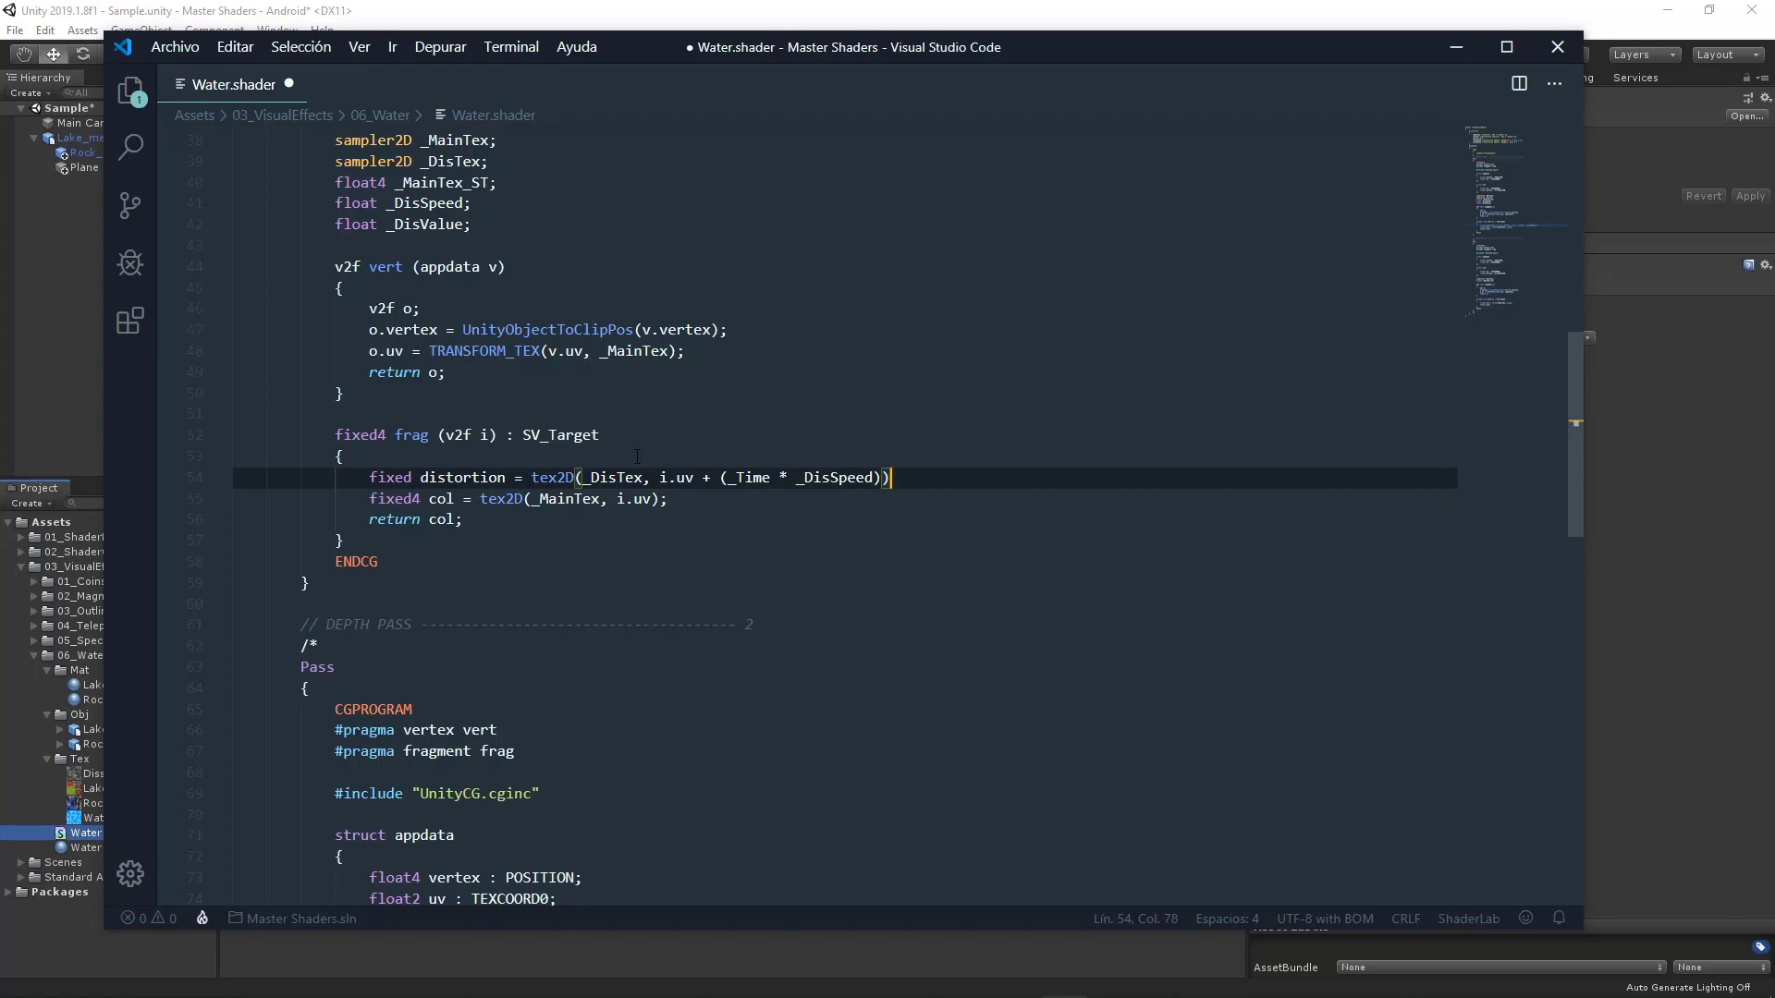
pyautogui.write('.r;')
pyautogui.press('Return')
pyautogui.press('Return')
# Offset the UVs with i.uv += distortion / _DisValue;.
pyautogui.press('Up')
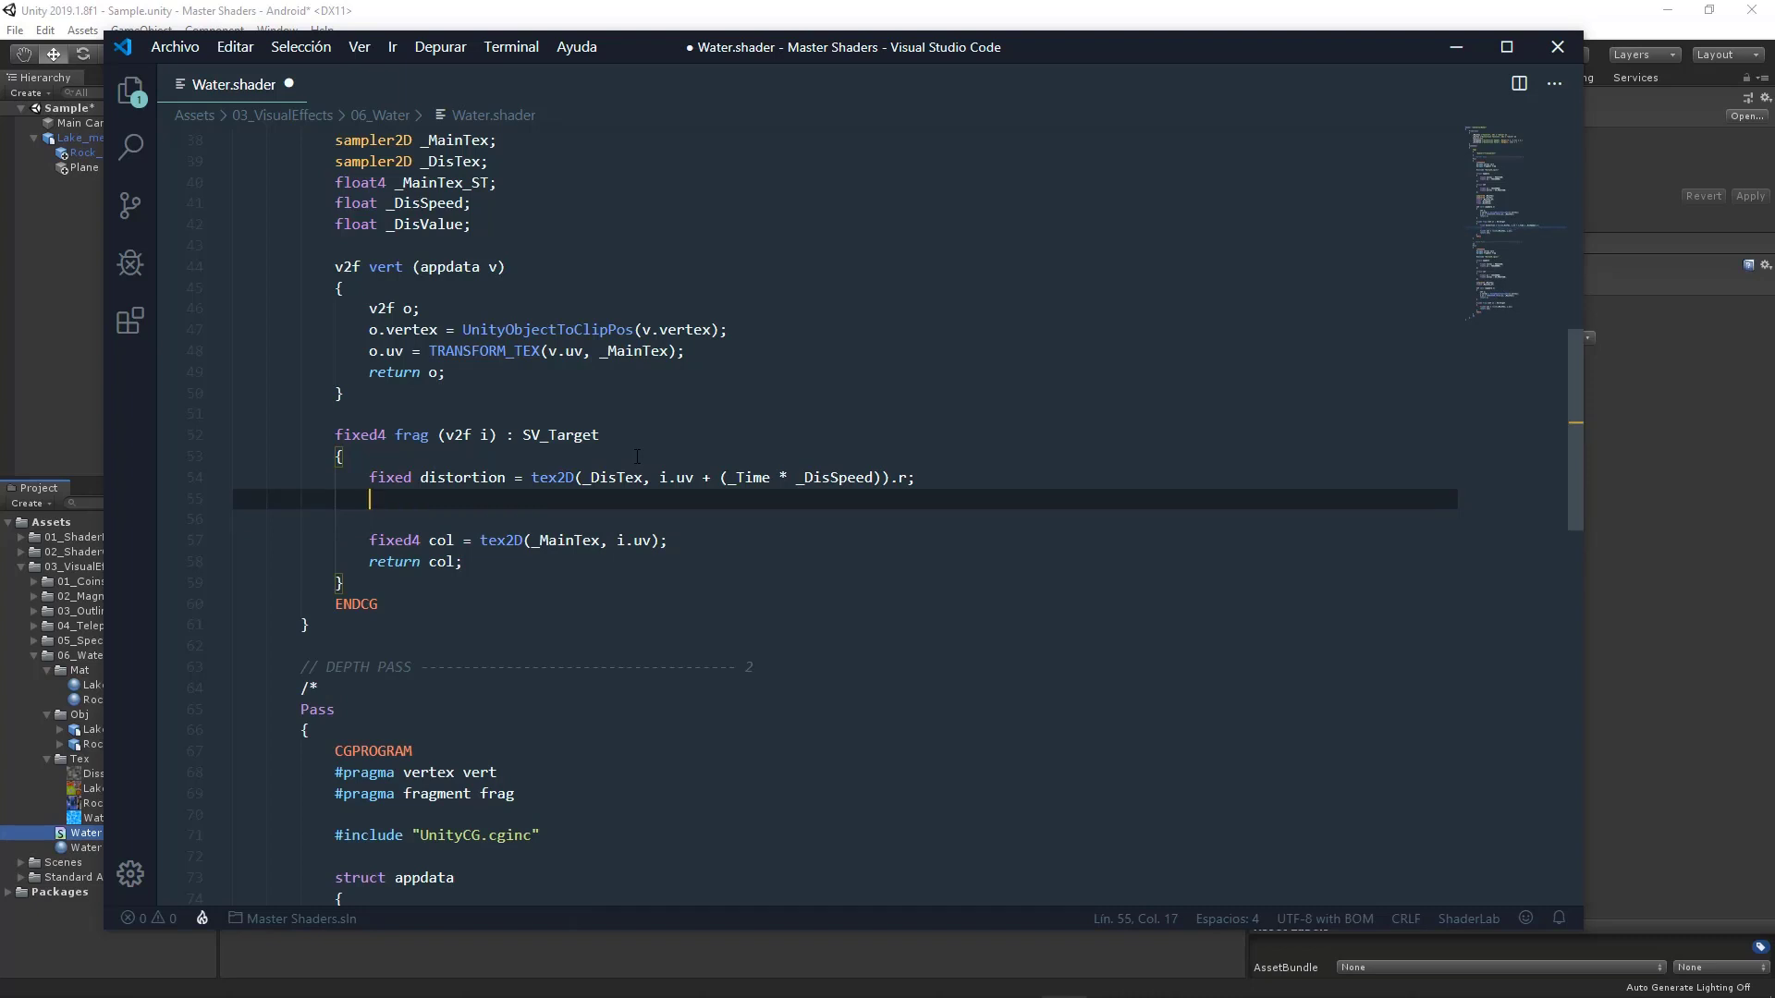
pyautogui.write('i.uv')
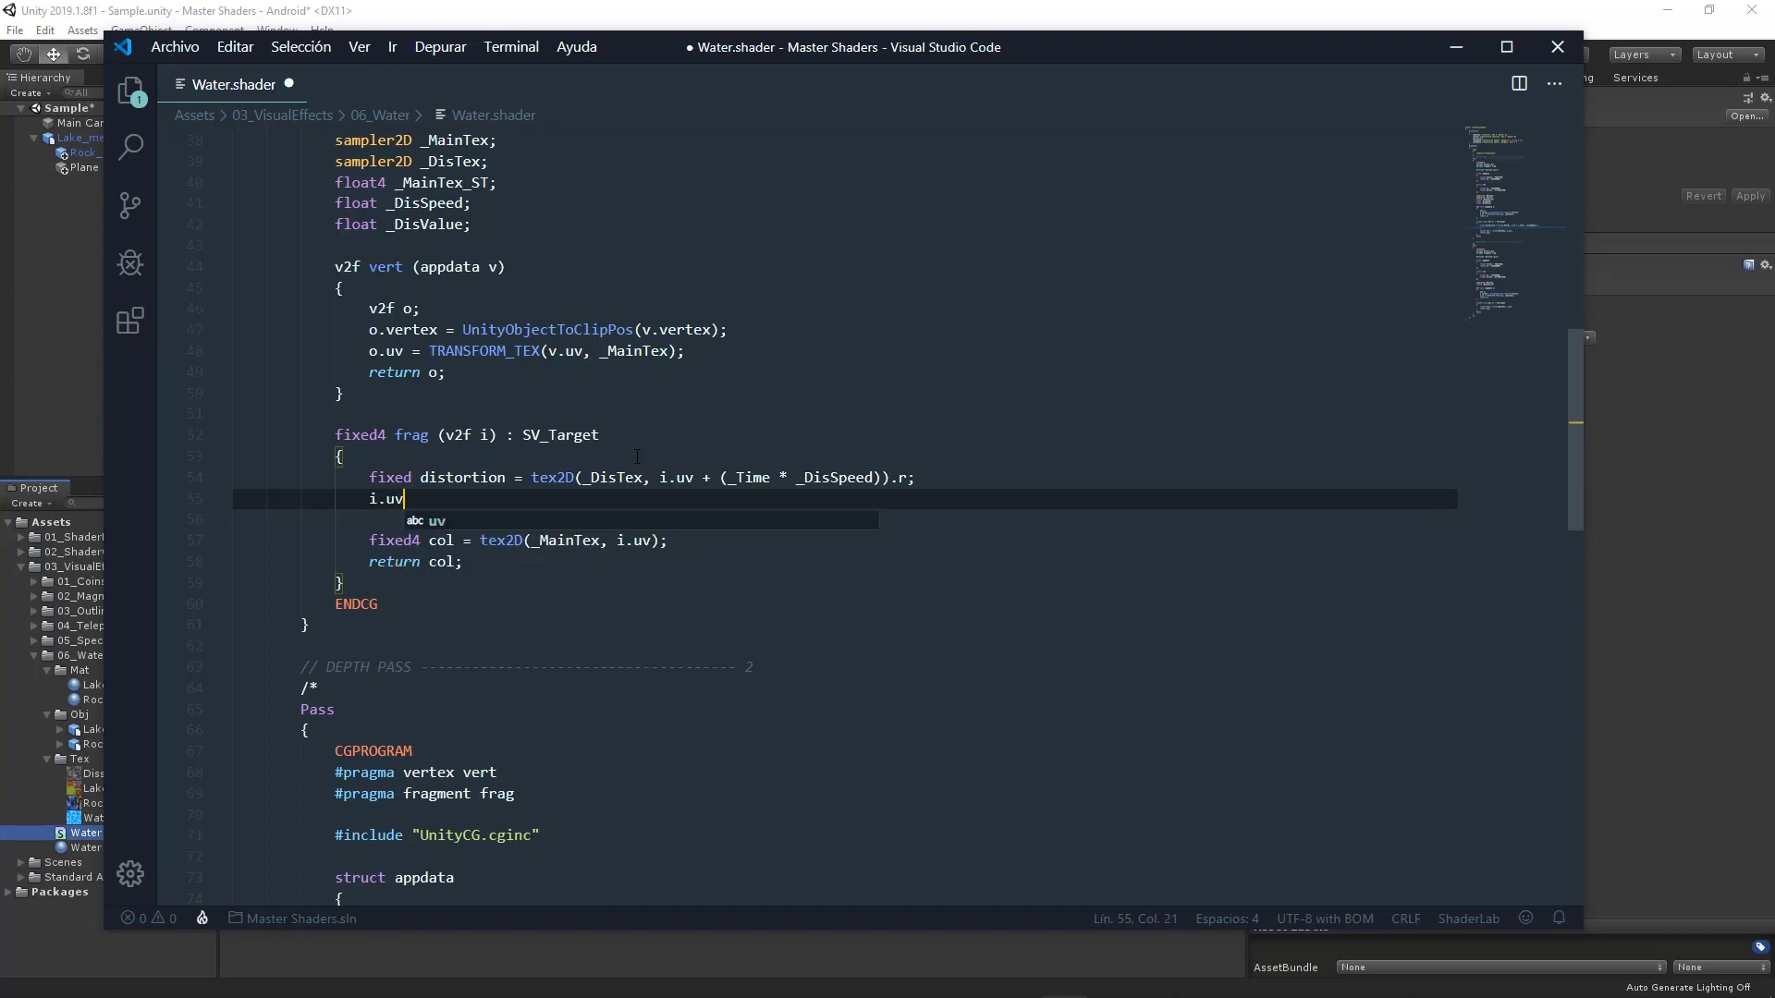
pyautogui.write(' += dis')
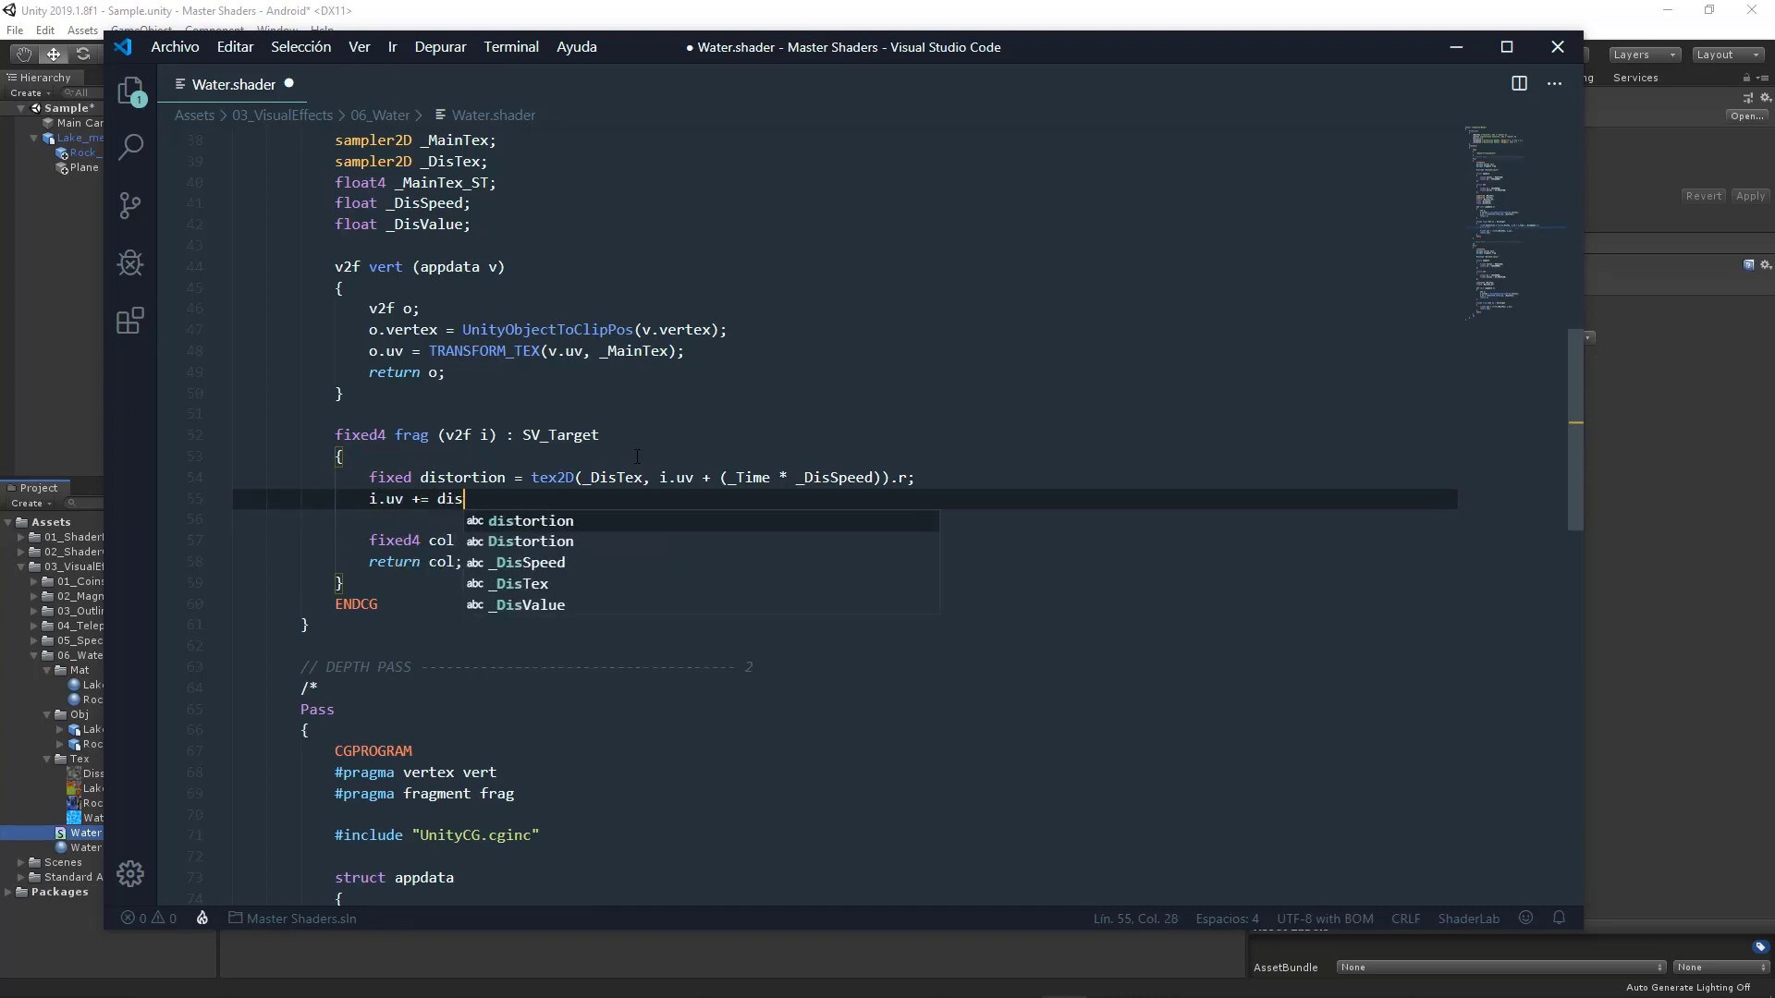
pyautogui.write('tortion / ')
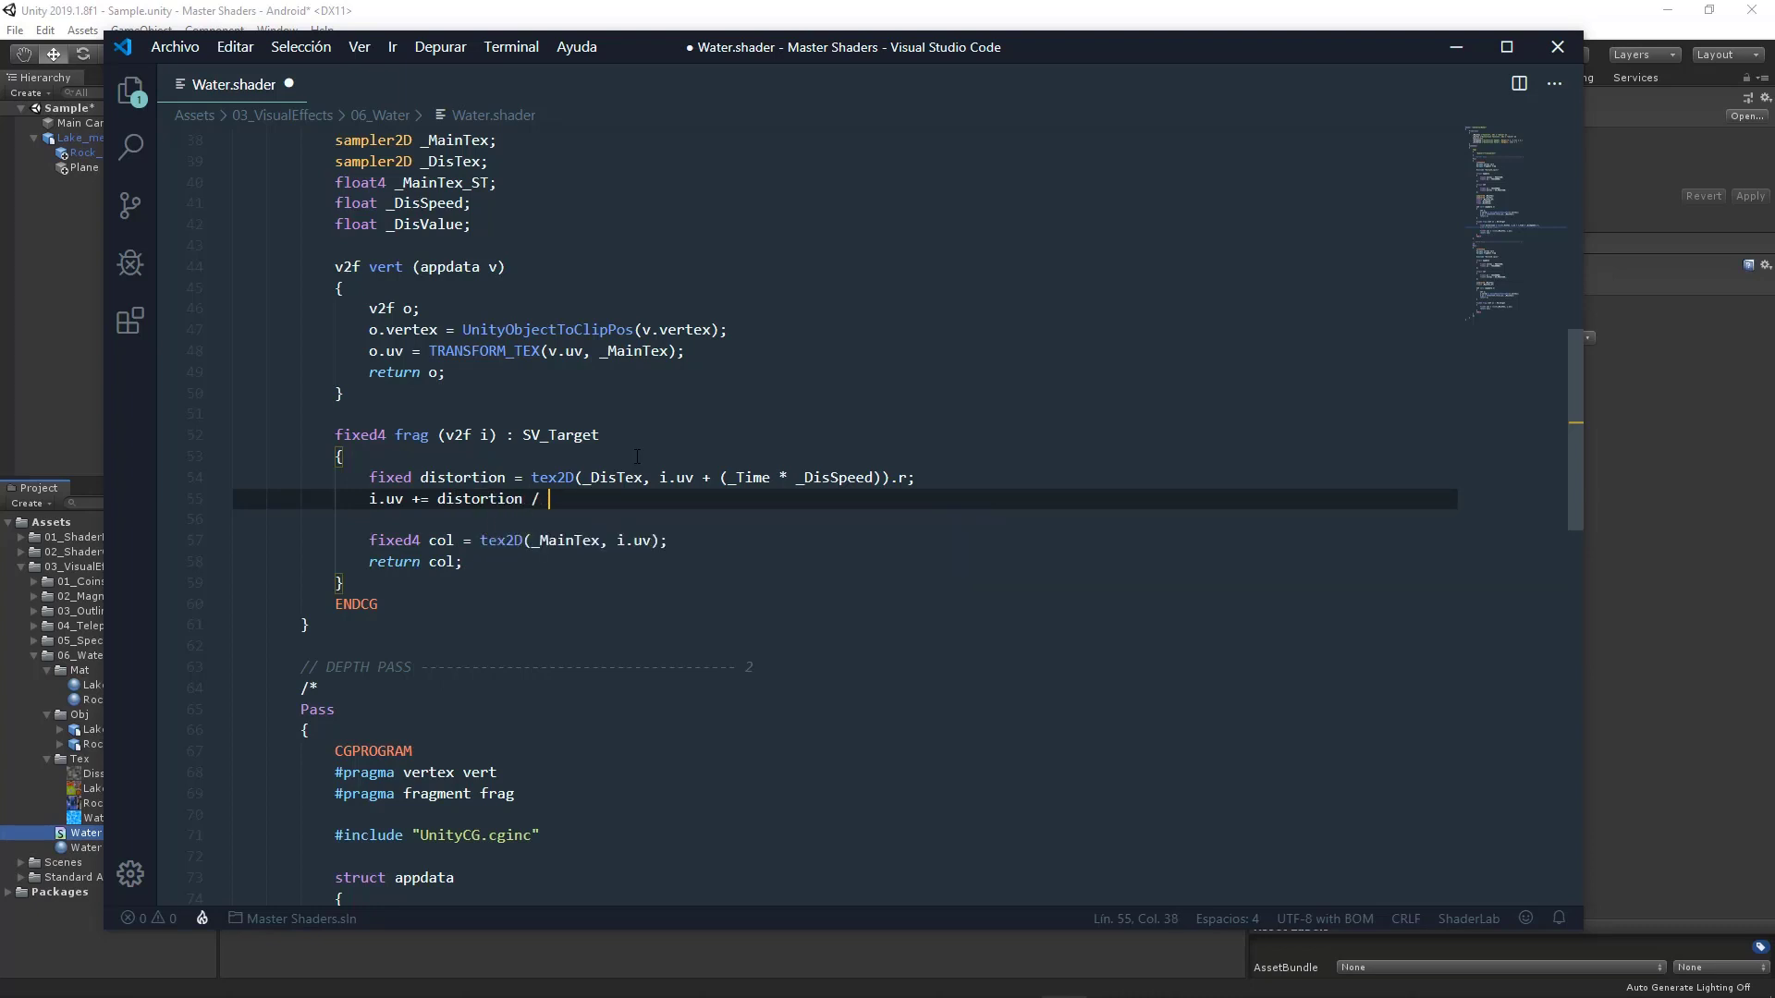
pyautogui.write('_dis')
pyautogui.write('v')
pyautogui.press('Return')
pyautogui.write(';')
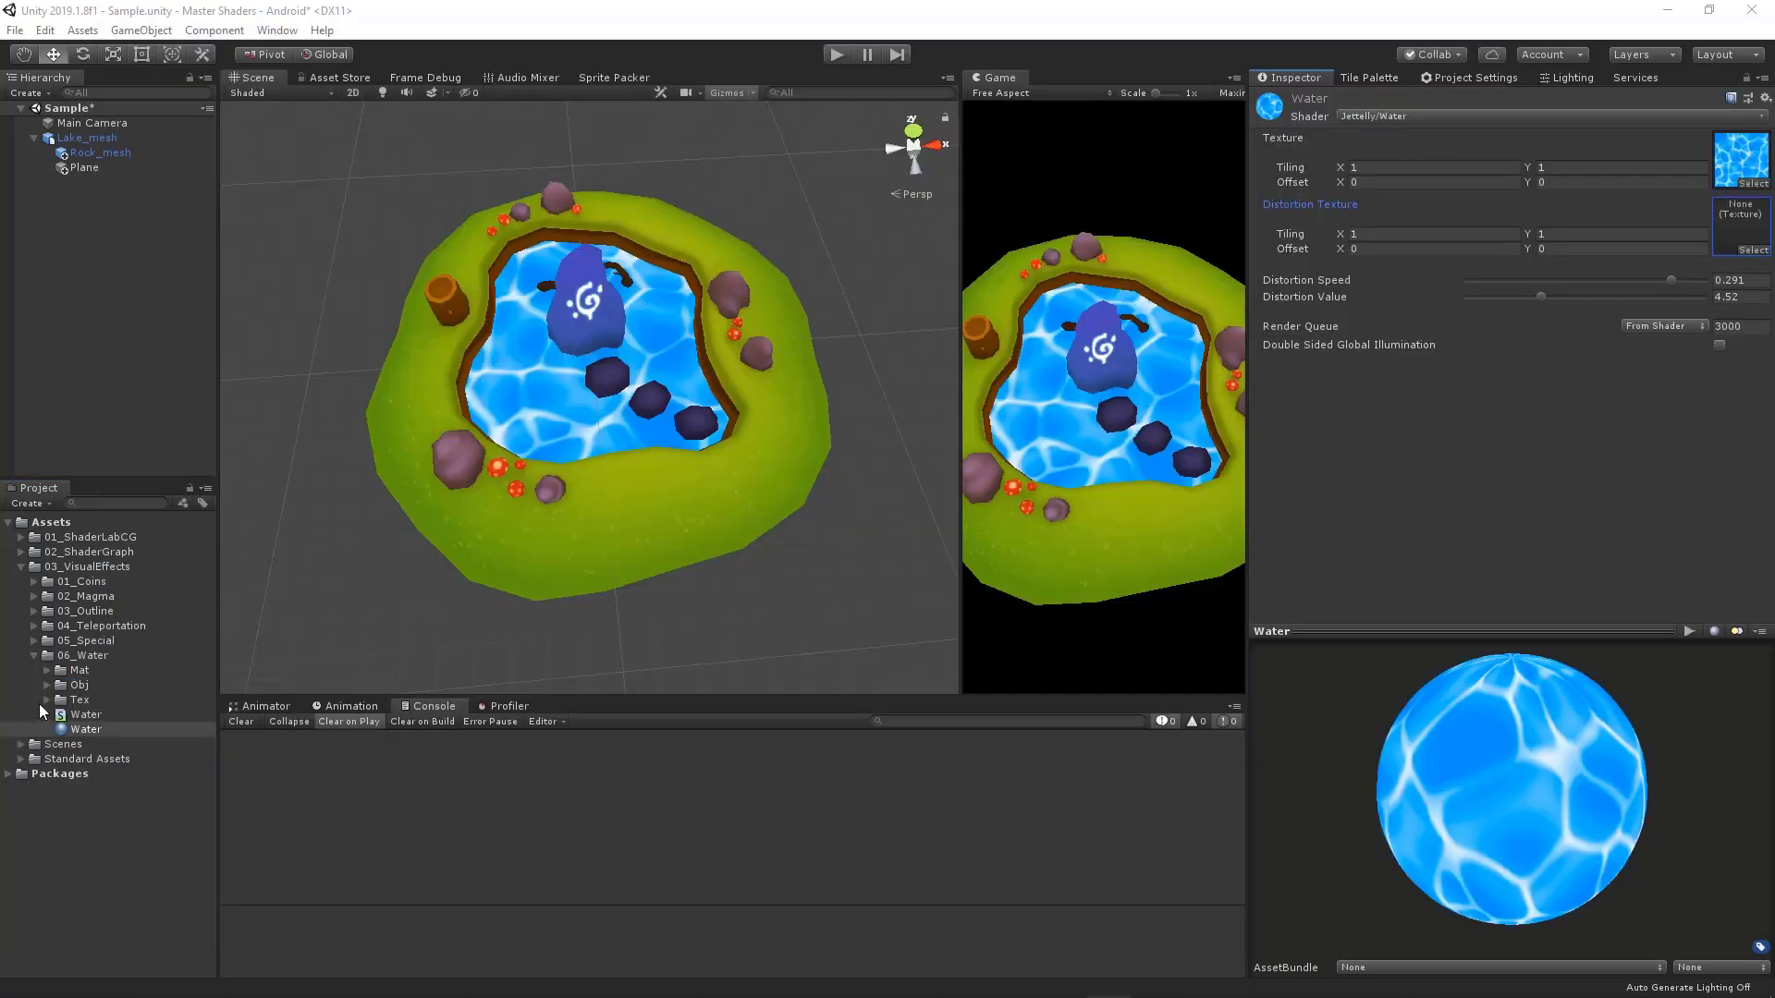
# Assign Diss_tex as the Water Distortion Texture, with Distortion Speed 0.322 and Distortion Value 4.8.
pyautogui.click(46, 699)
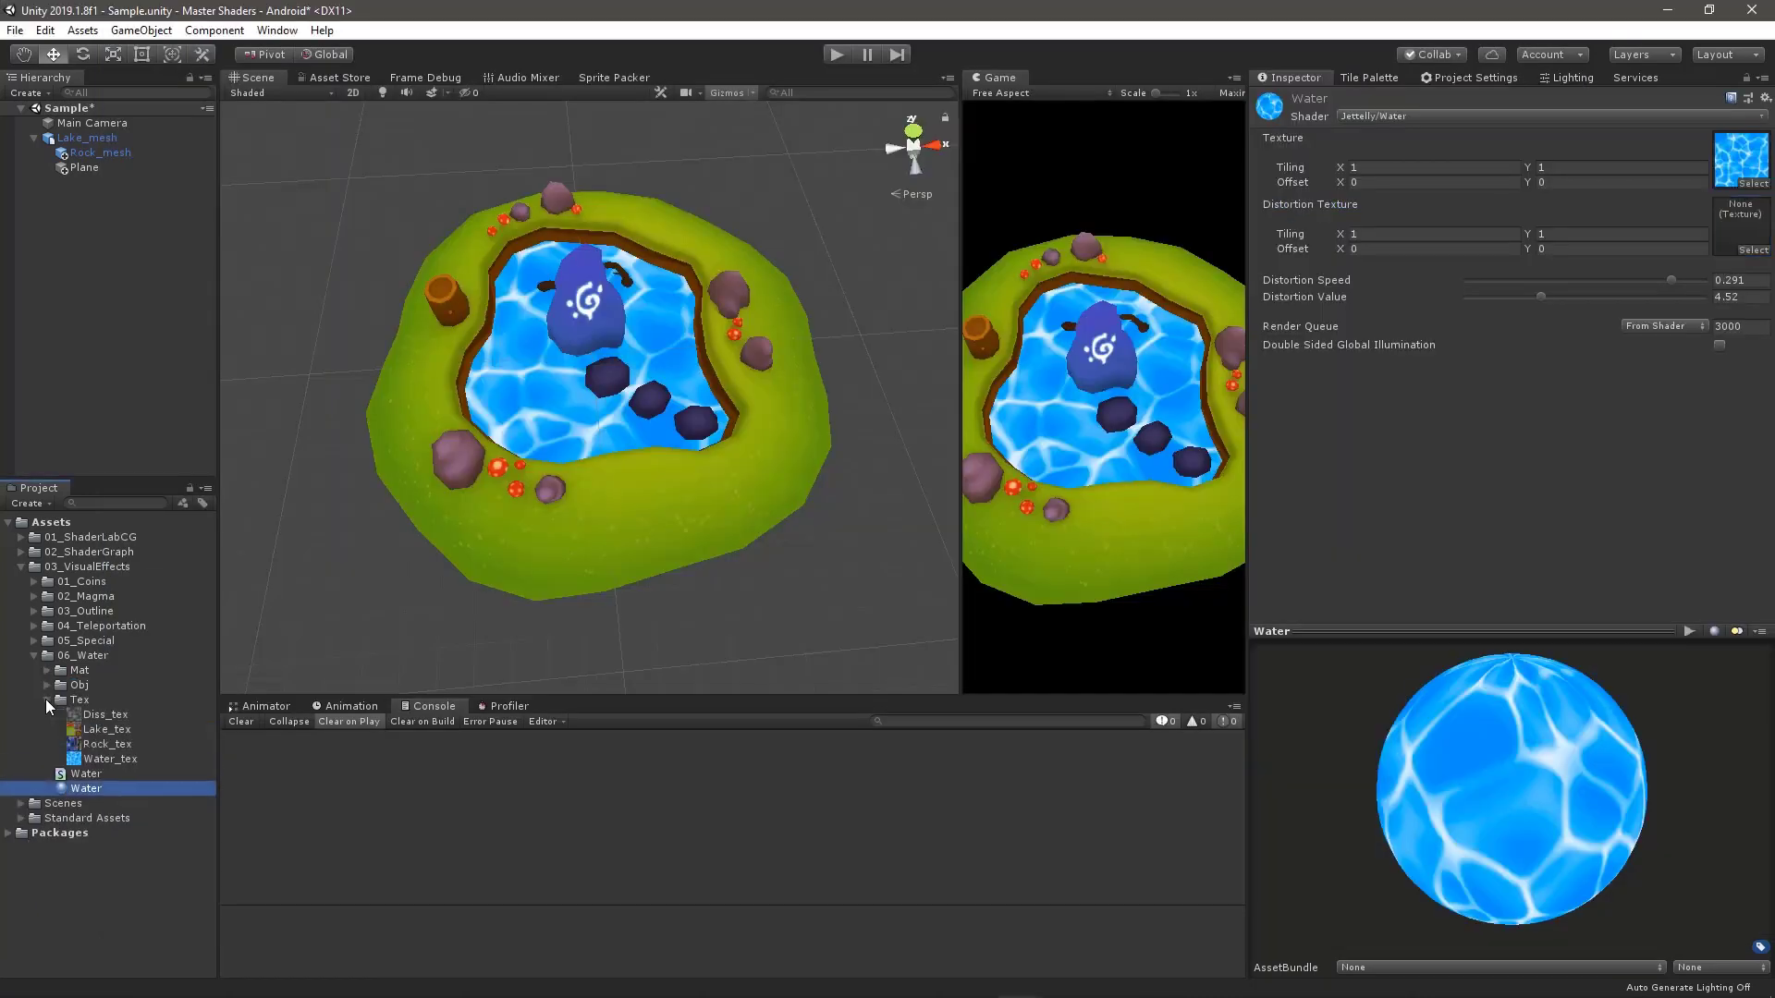
pyautogui.moveTo(86, 713)
pyautogui.mouseDown()
pyautogui.moveTo(315, 712)
pyautogui.moveTo(1740, 225)
pyautogui.mouseUp()
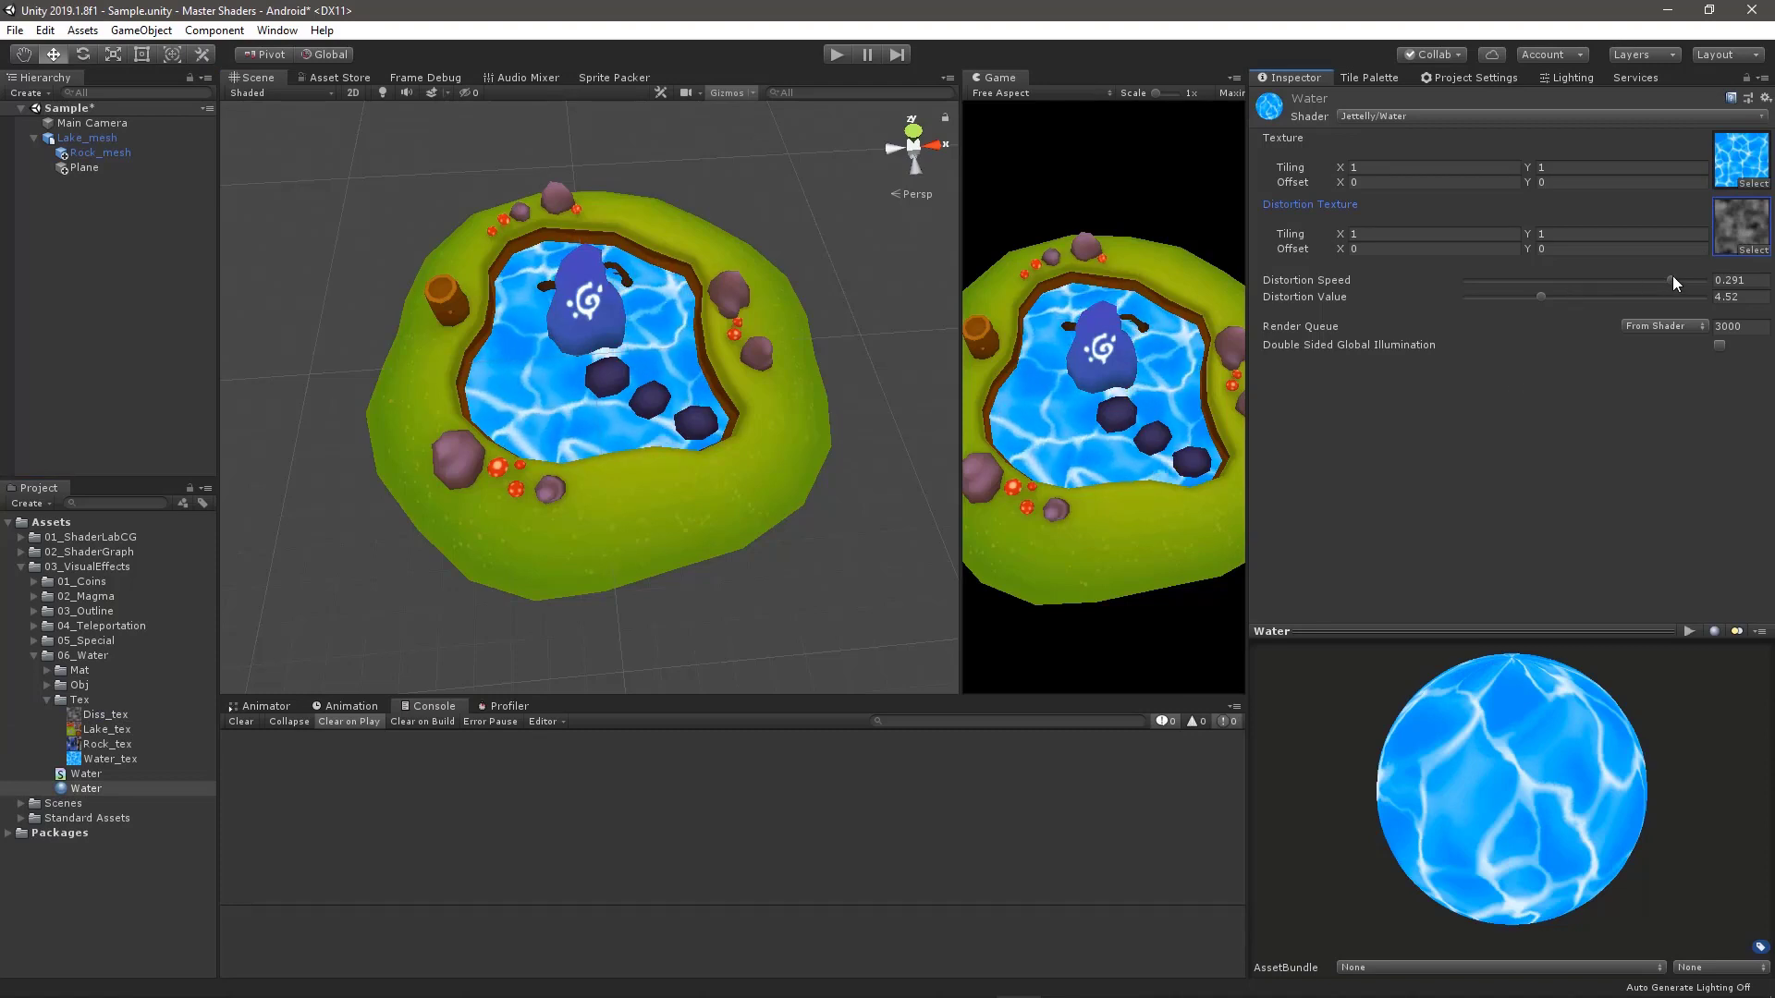
pyautogui.moveTo(1672, 275); pyautogui.dragTo(1683, 285)
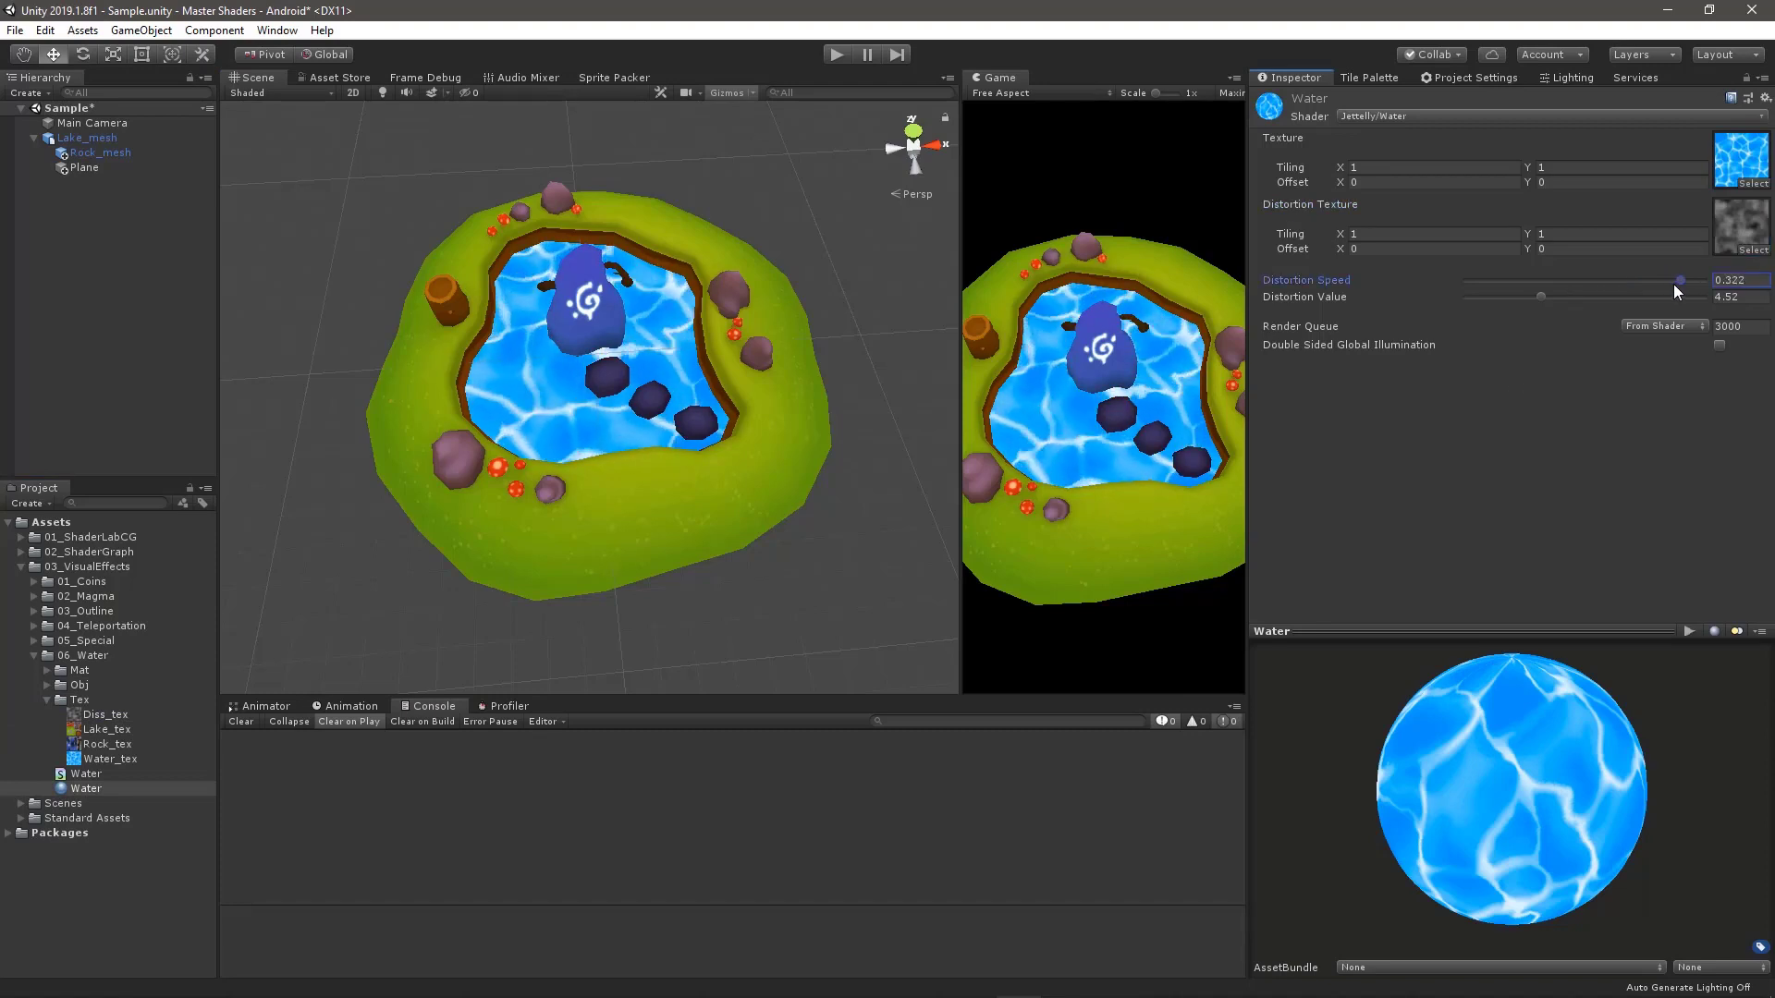
pyautogui.moveTo(1539, 296)
pyautogui.mouseDown()
pyautogui.moveTo(1488, 301)
pyautogui.moveTo(1546, 302)
pyautogui.mouseUp()
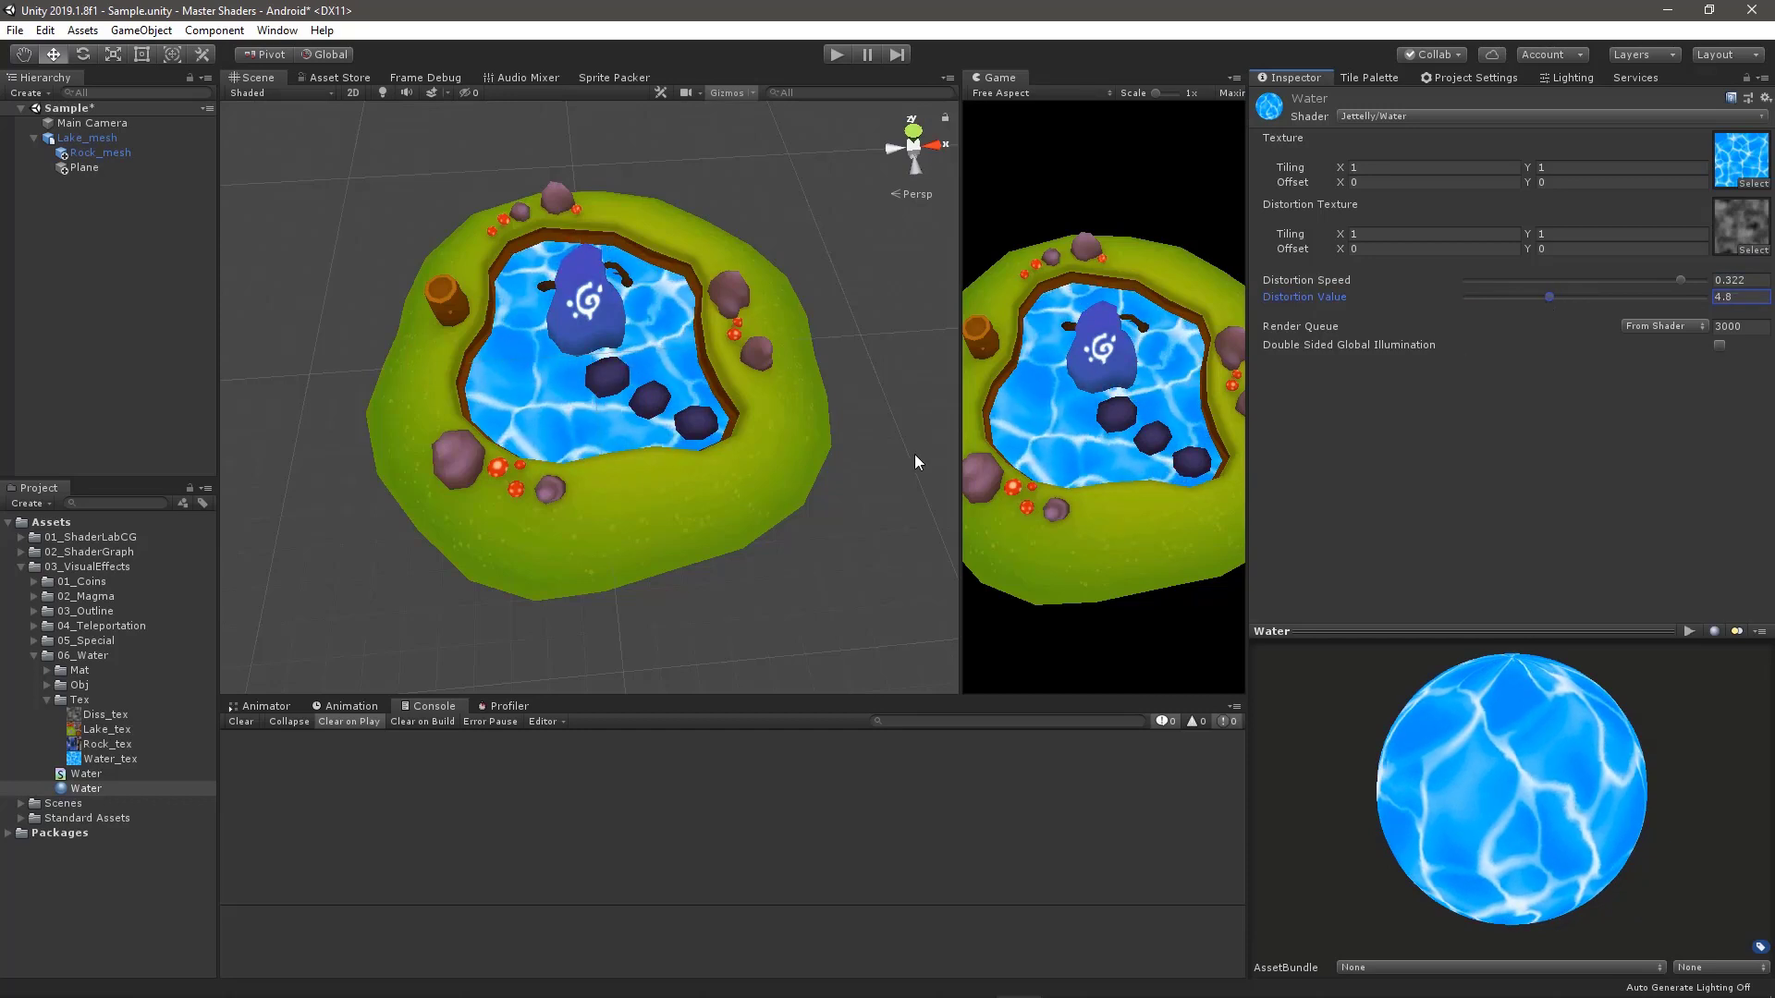
pyautogui.keyDown('alt'); pyautogui.moveTo(919, 463); pyautogui.dragTo(599, 458); pyautogui.keyUp('alt')
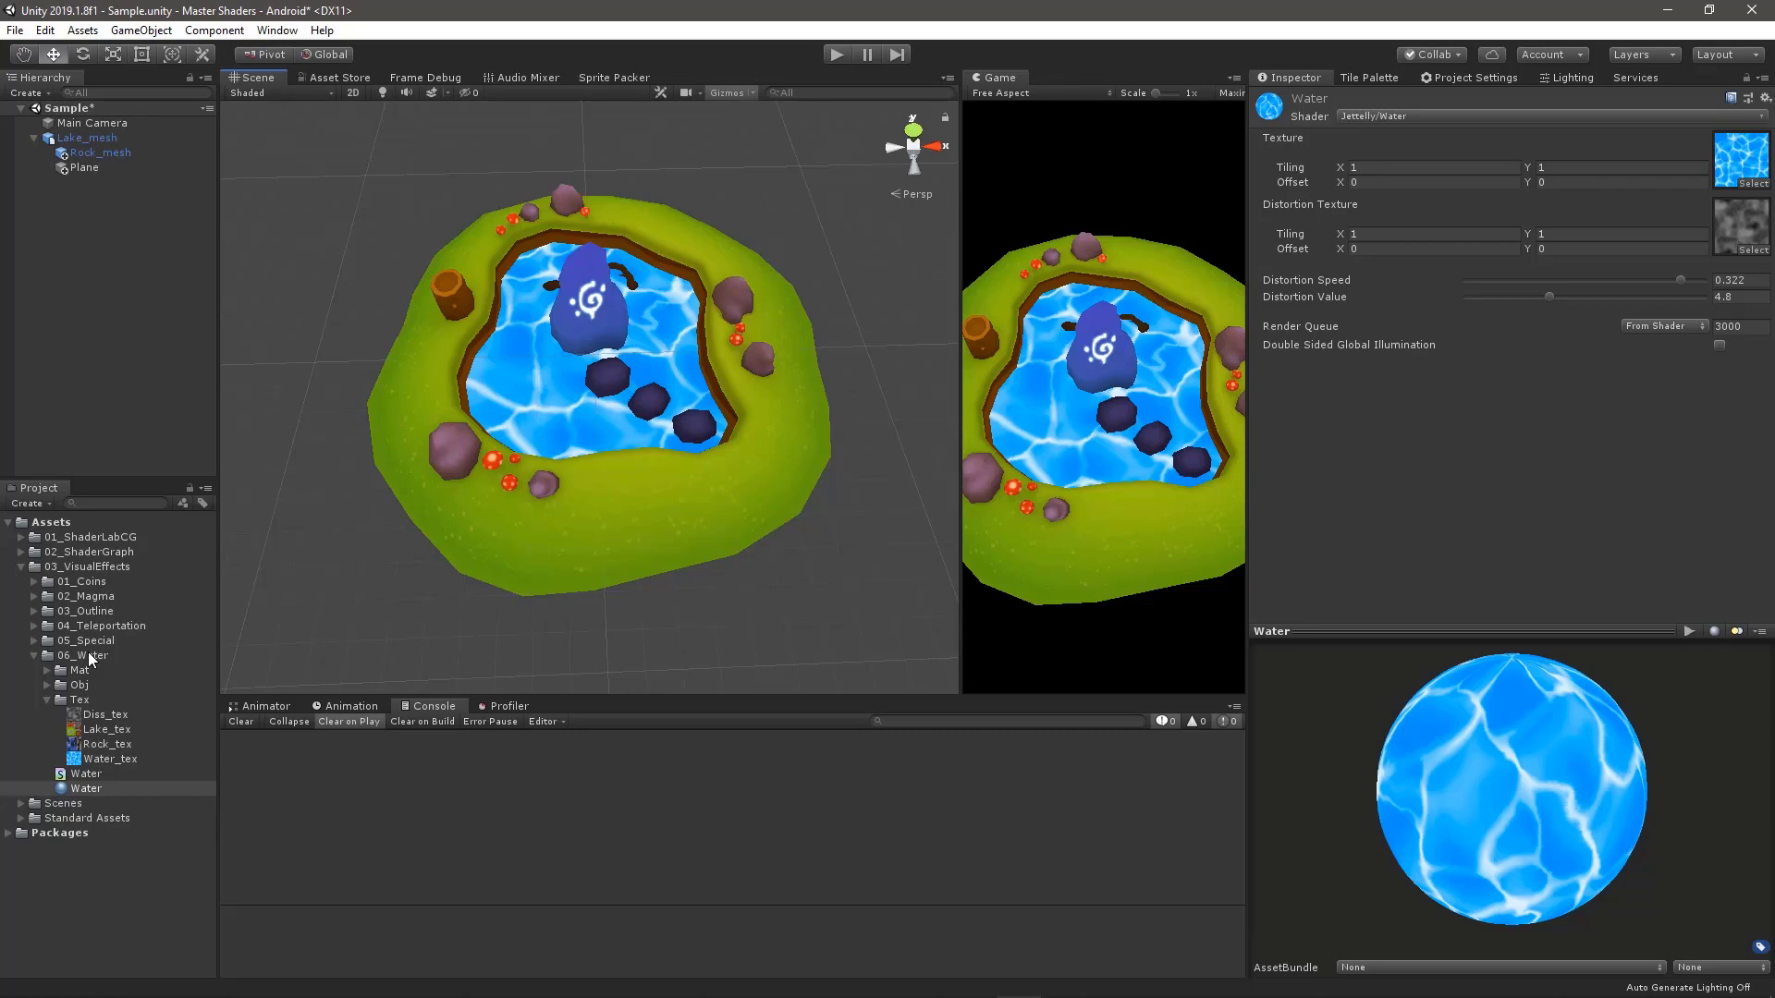
# Create a new C# script named RenderDepth in the 06_Water folder.
pyautogui.click(89, 654)
pyautogui.rightClick(89, 655)
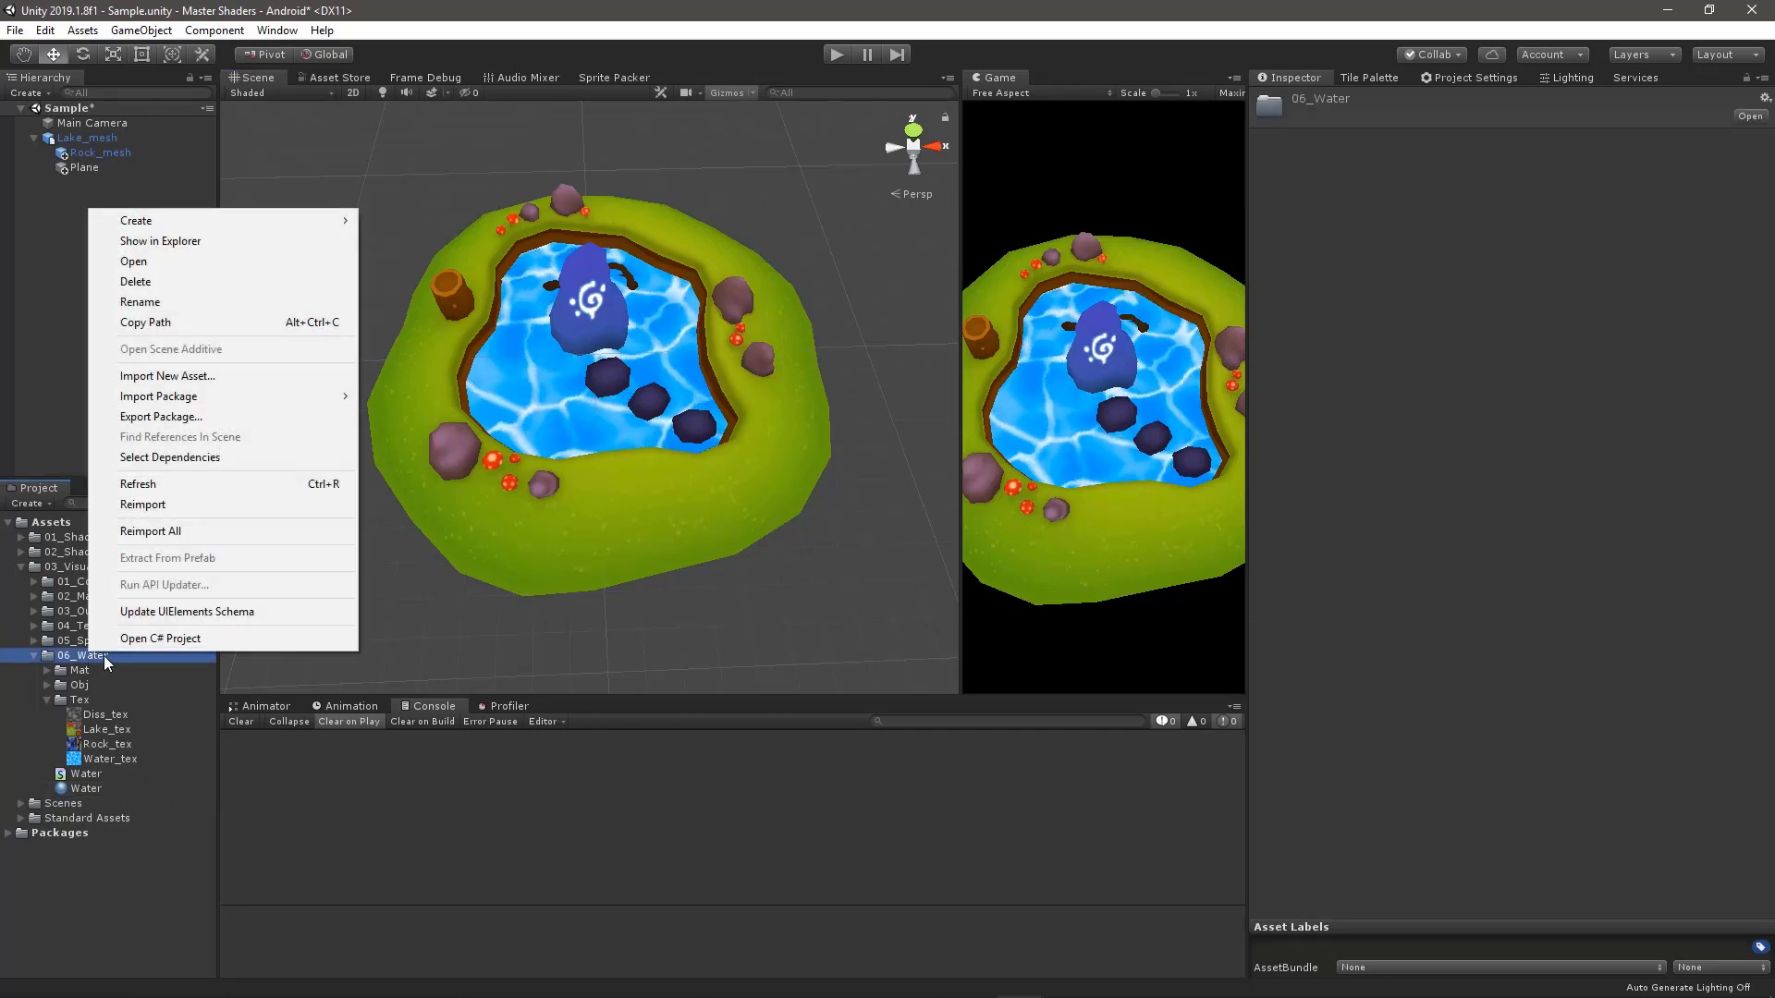
pyautogui.moveTo(206, 221)
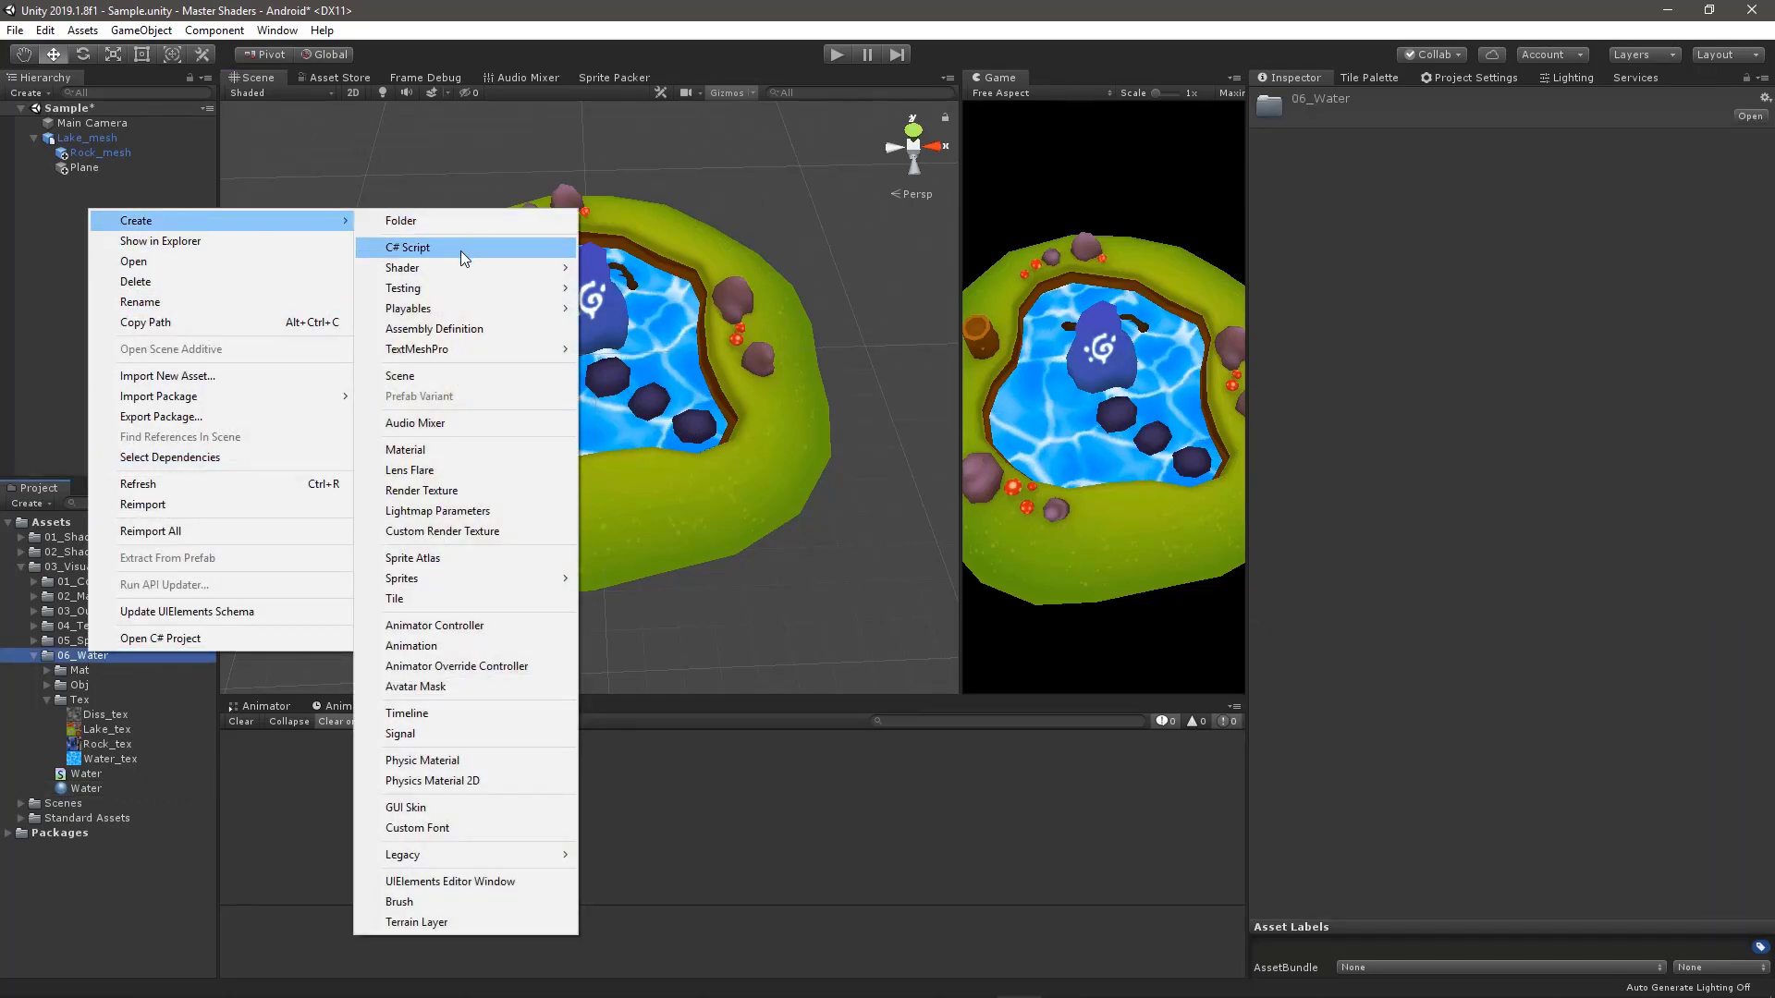
pyautogui.click(460, 252)
pyautogui.write('Render')
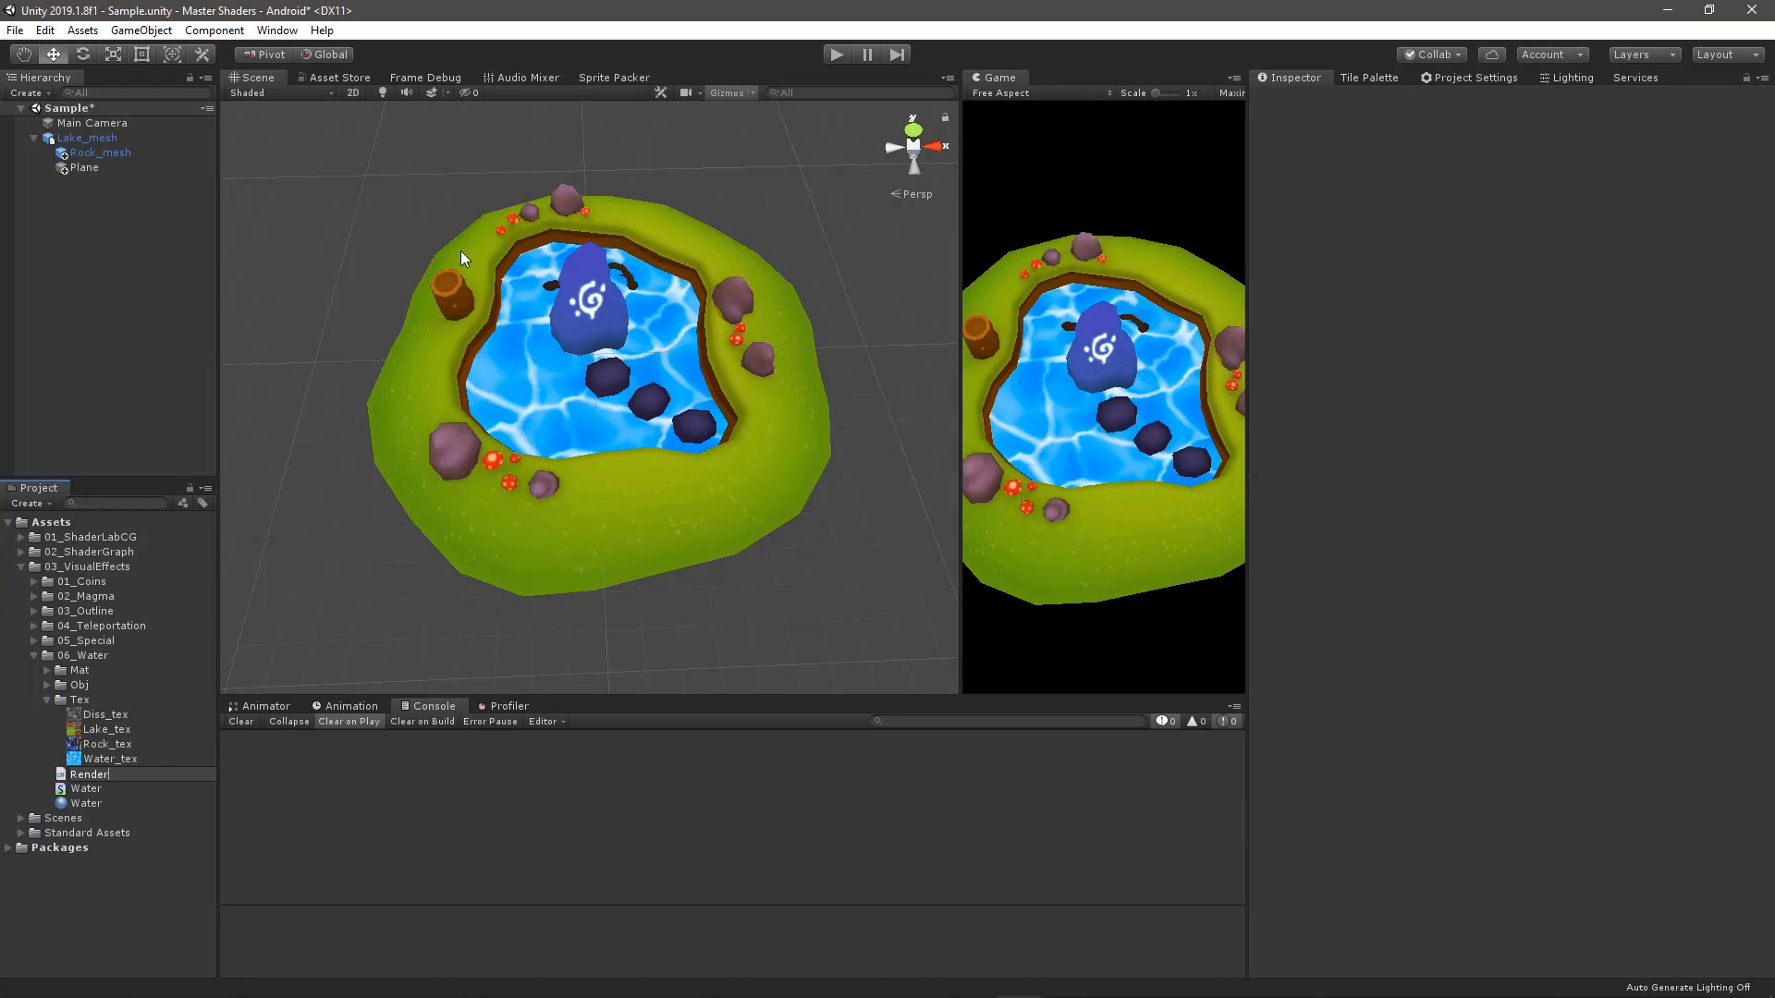
pyautogui.write('Depth')
pyautogui.press('Return')
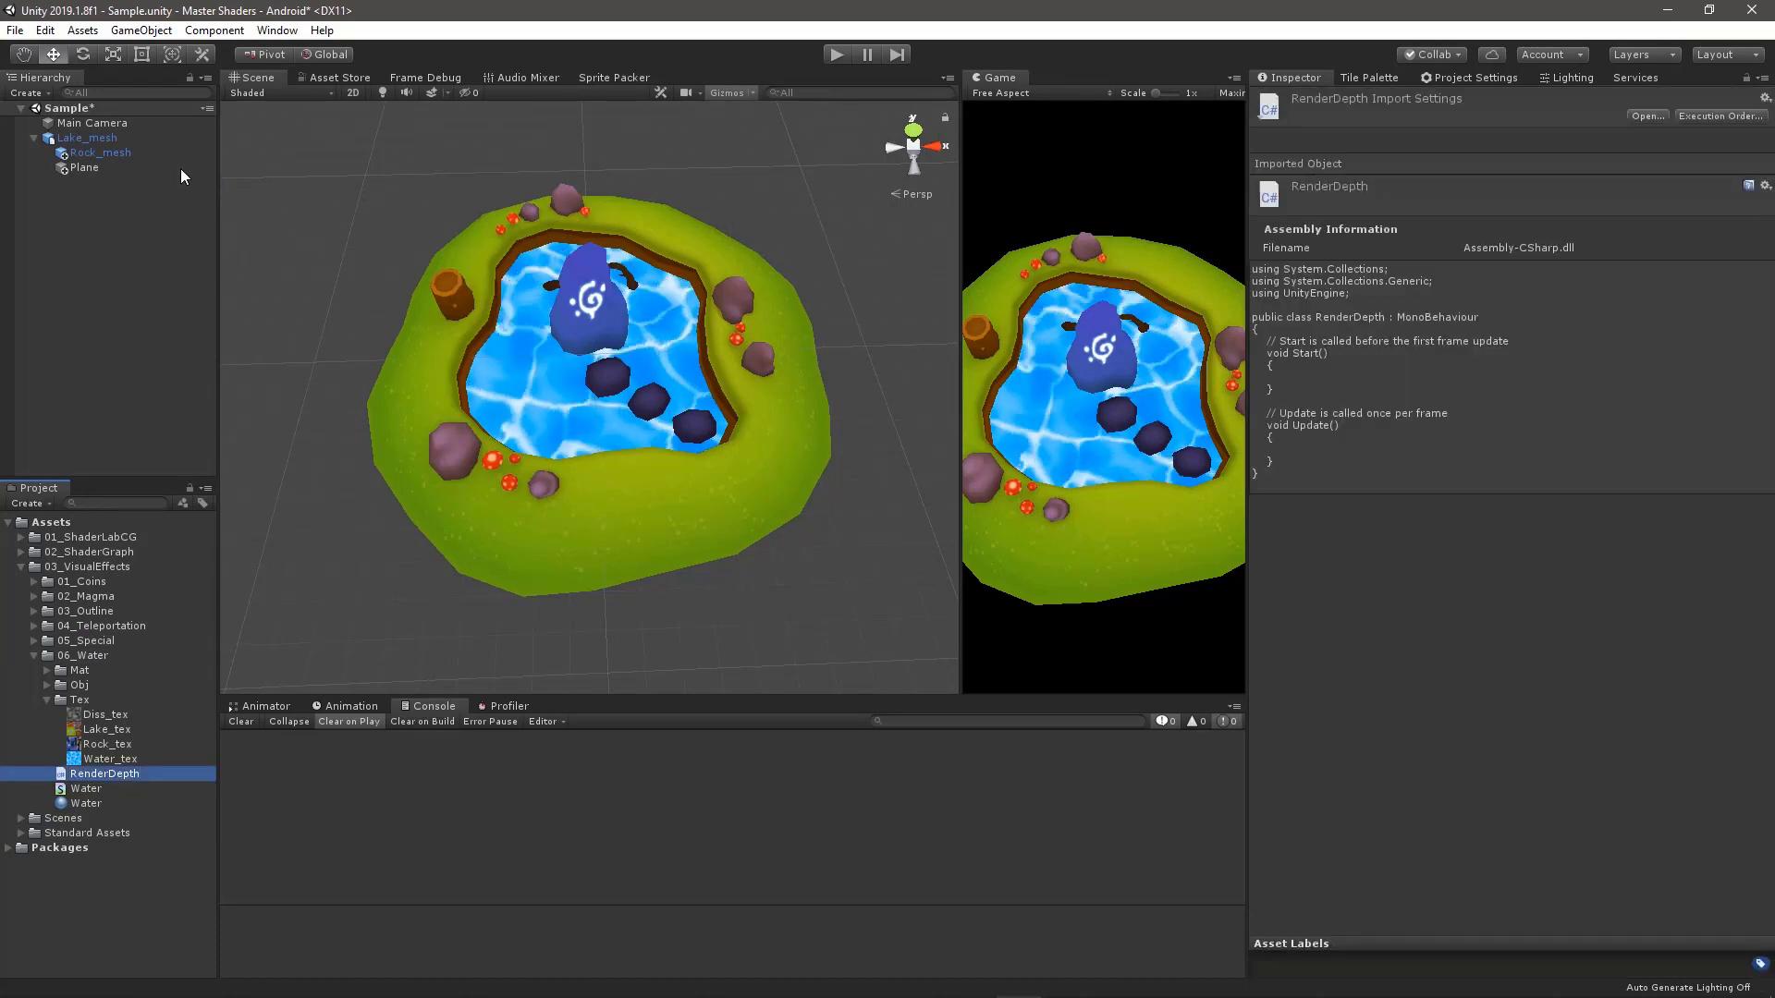
# Attach RenderDepth to the Main Camera and clear its default Start and Update methods.
pyautogui.click(106, 124)
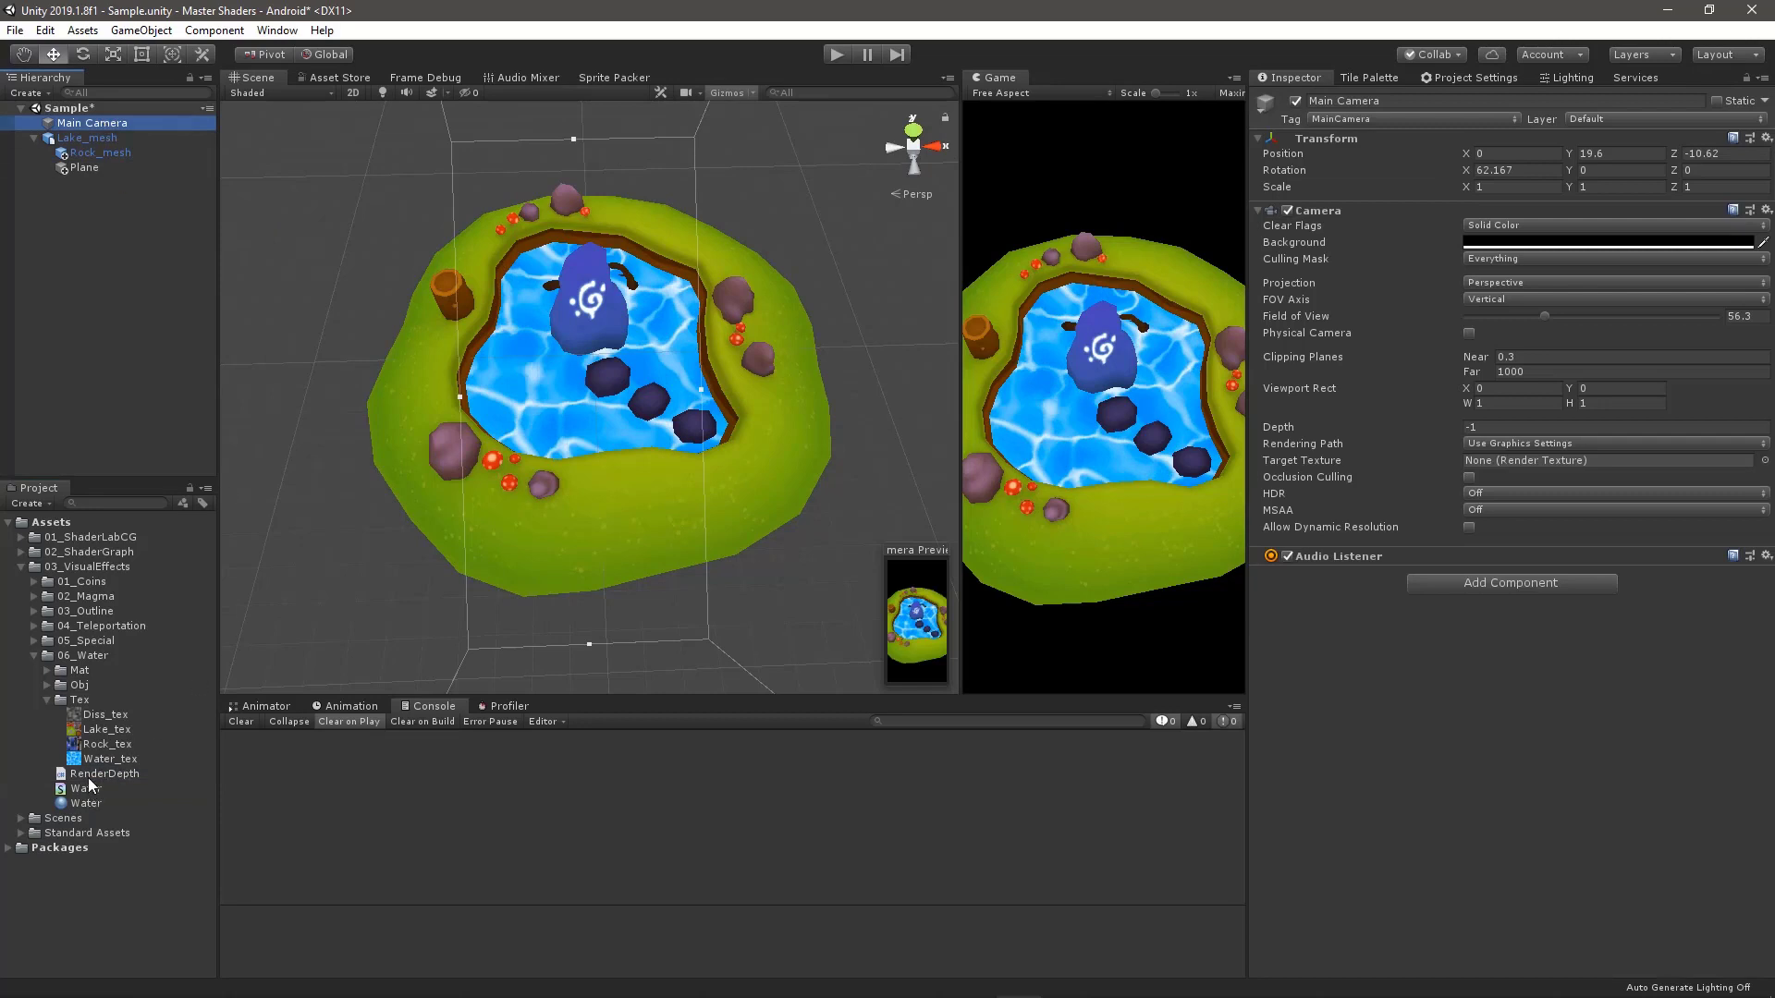
pyautogui.moveTo(92, 777)
pyautogui.mouseDown()
pyautogui.moveTo(1153, 761)
pyautogui.moveTo(1367, 658)
pyautogui.mouseUp()
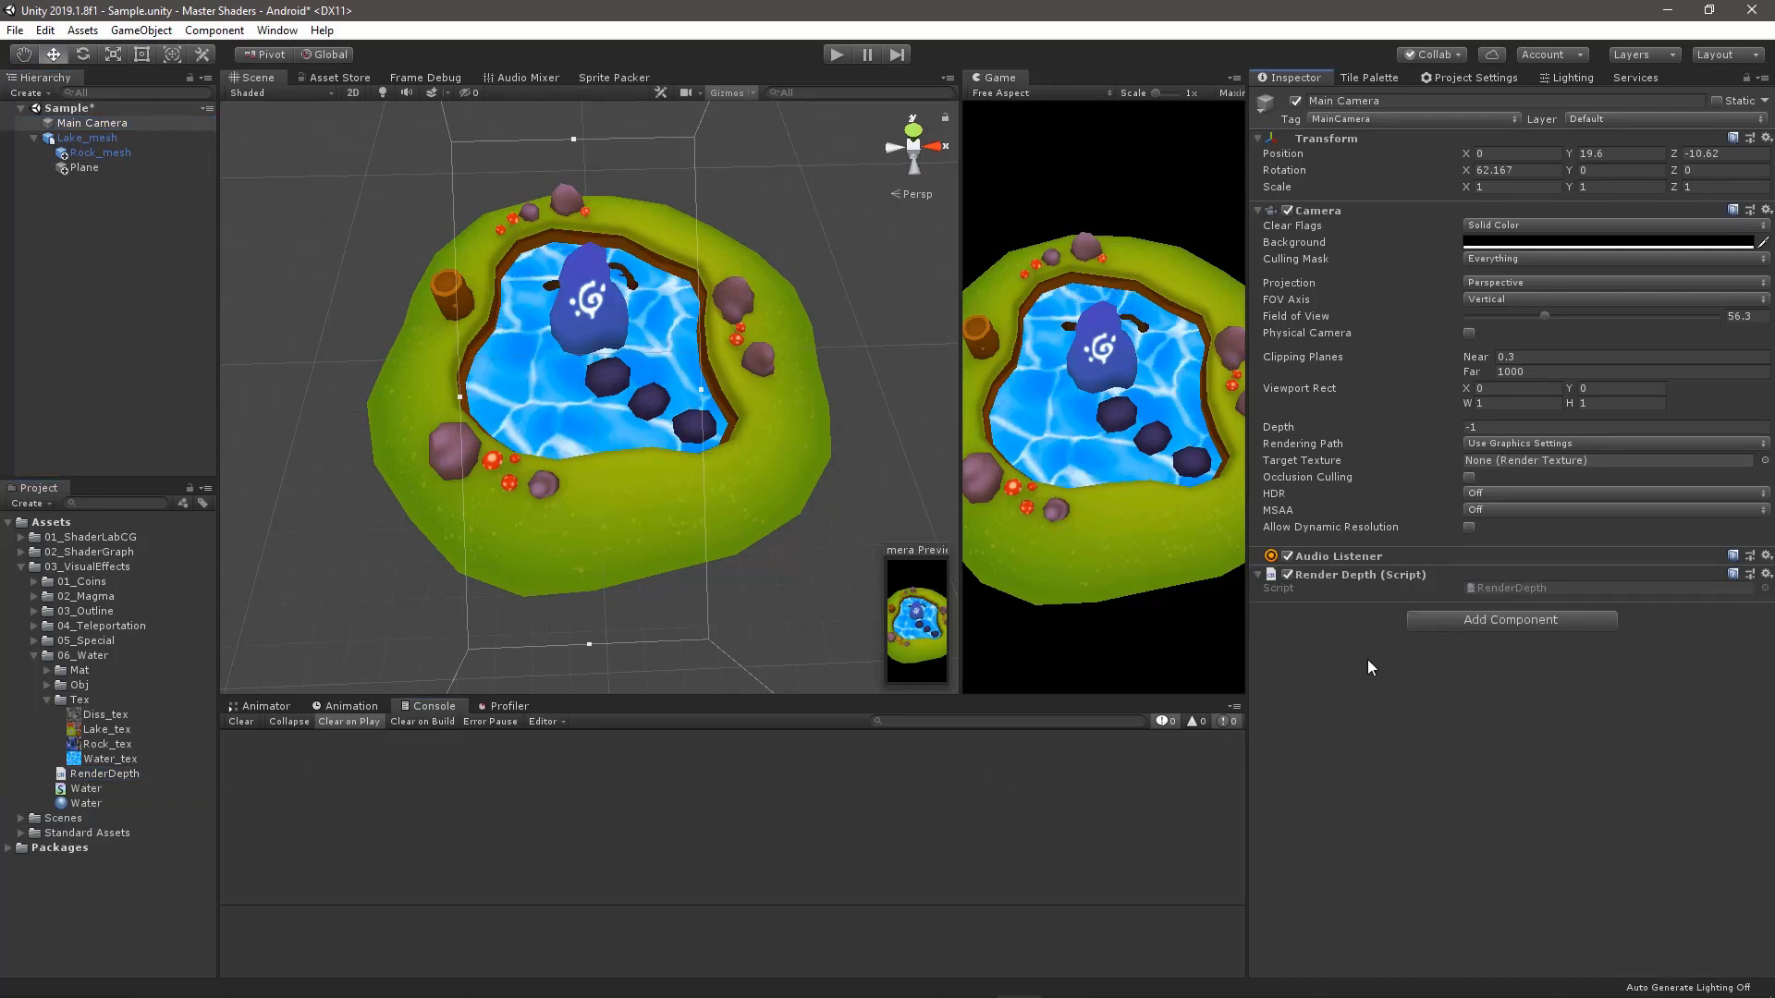
pyautogui.press('Delete')
# Add OnEnable setting GetComponent<Camera>().depthTextureMode = DepthTextureMode.DepthNormals.
pyautogui.write('vo')
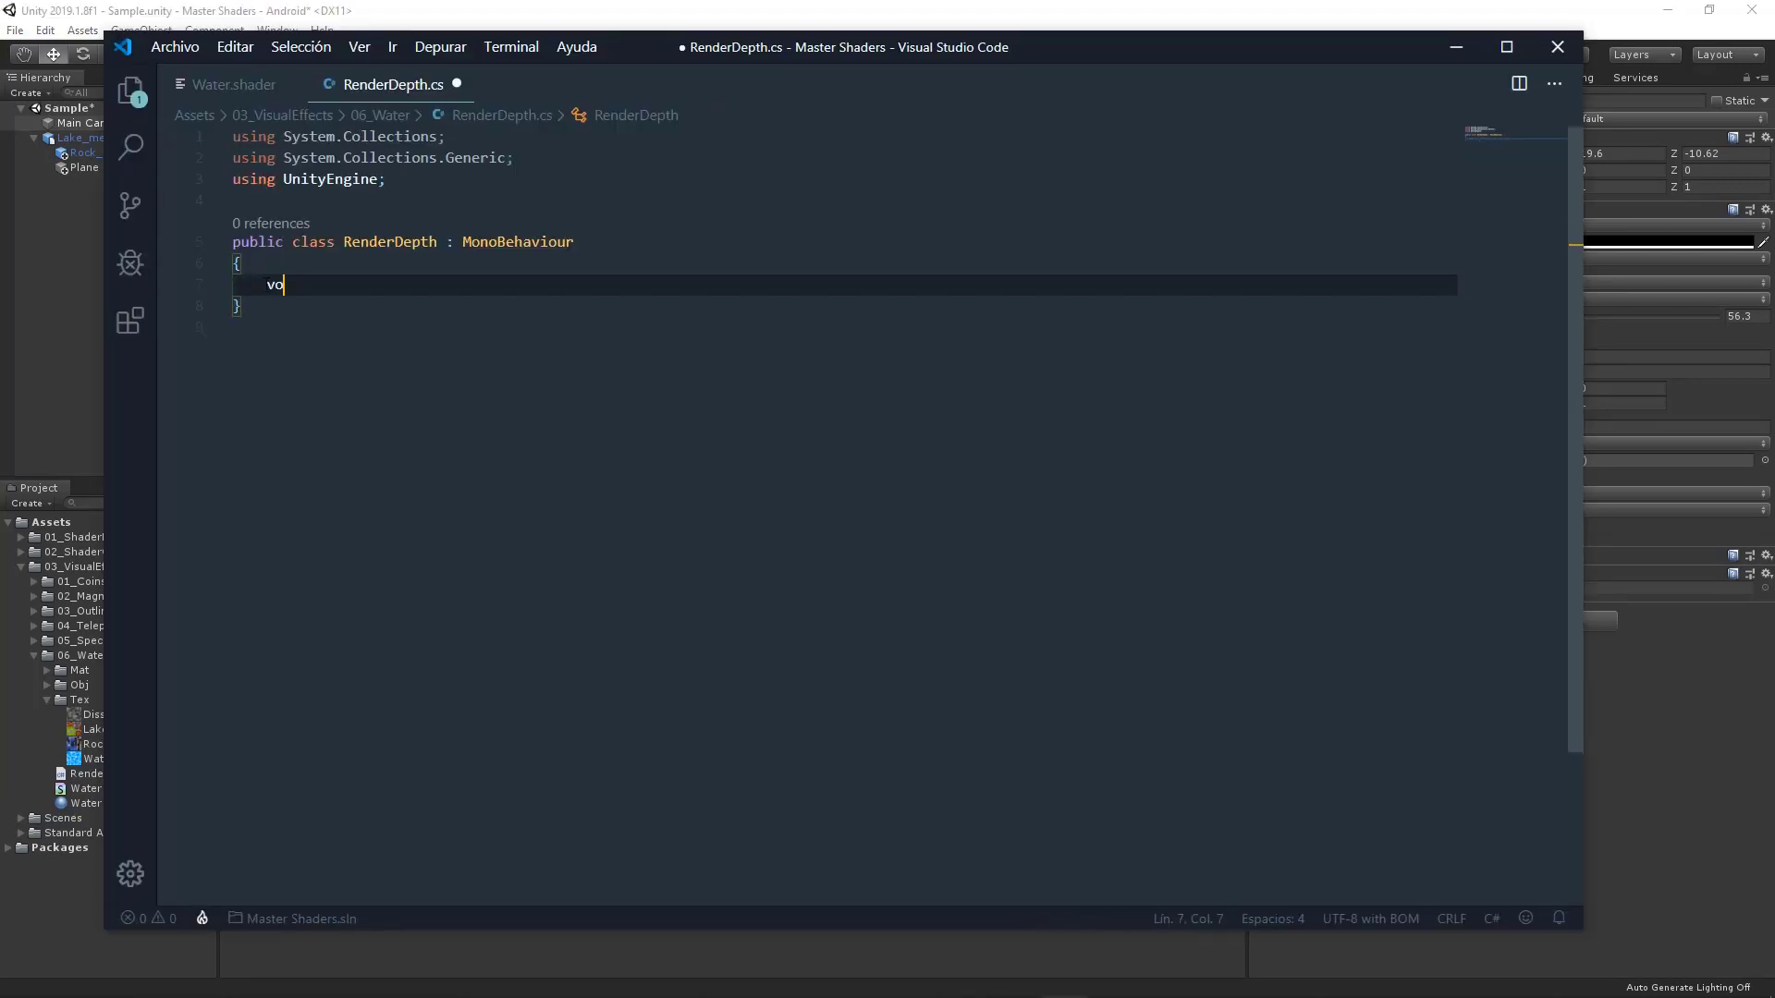
pyautogui.write('id OnEnable')
pyautogui.press('Return')
pyautogui.write('GetComponent<')
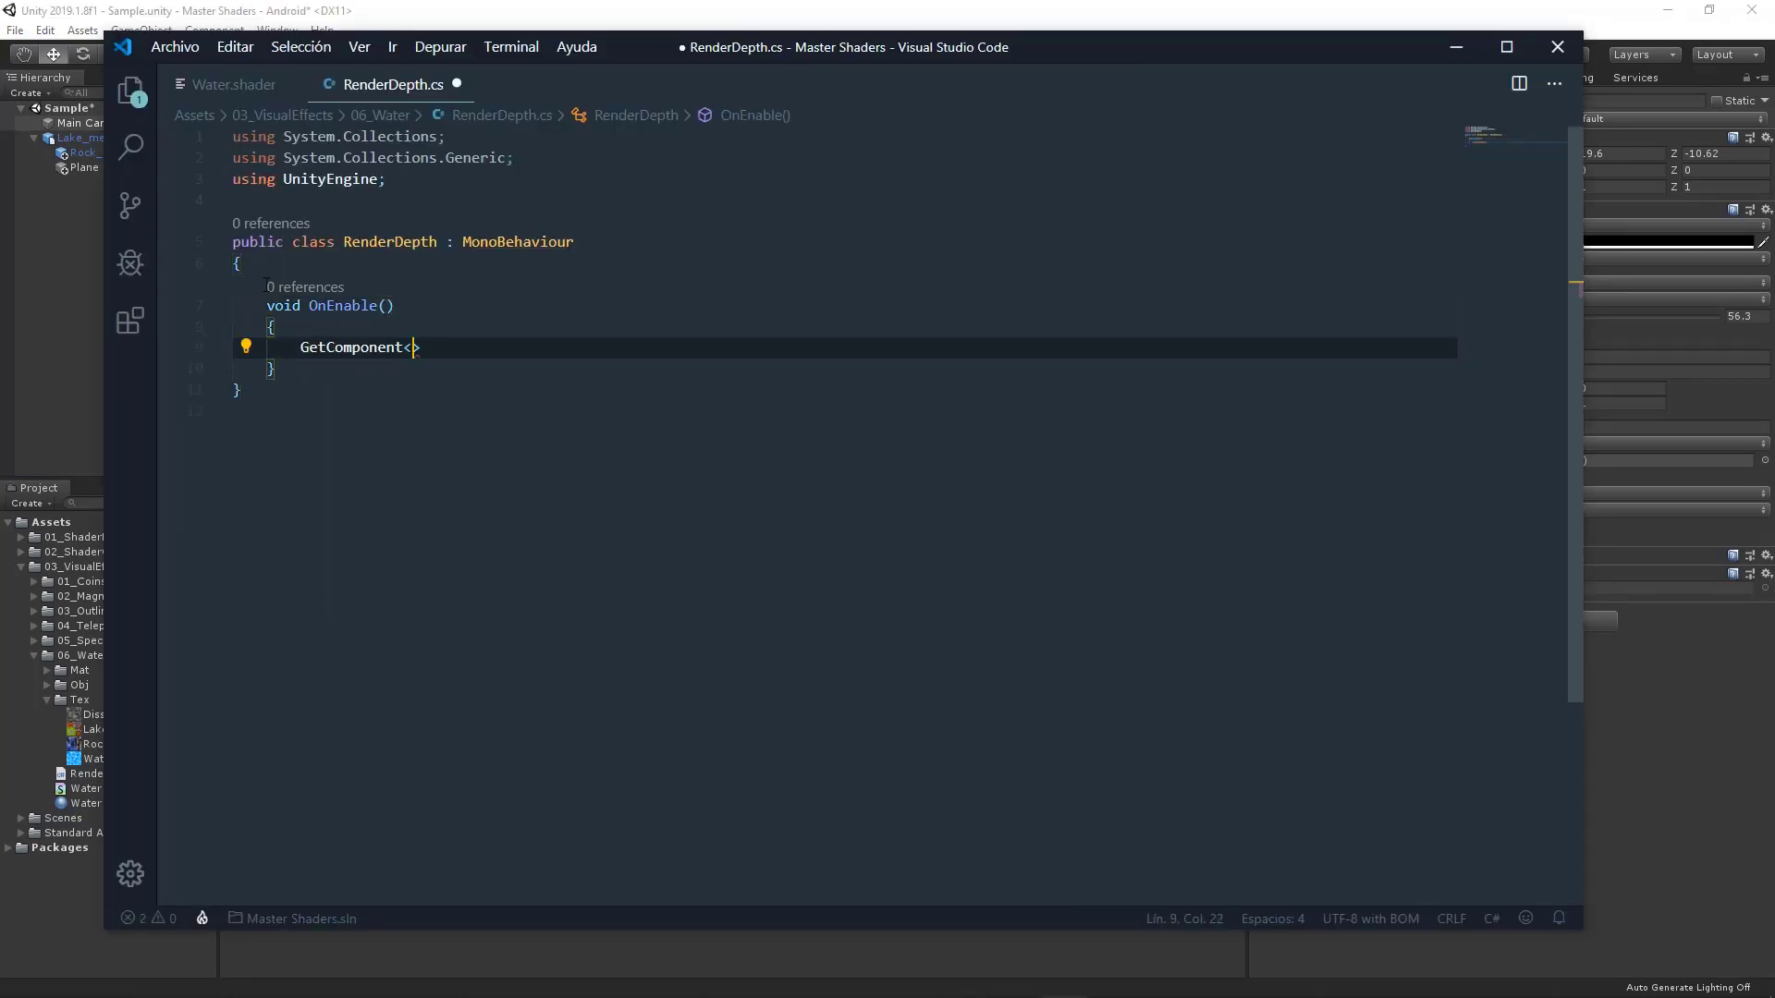
pyautogui.write('Camera>().depthTextureMode = DepthTextureMode.dep')
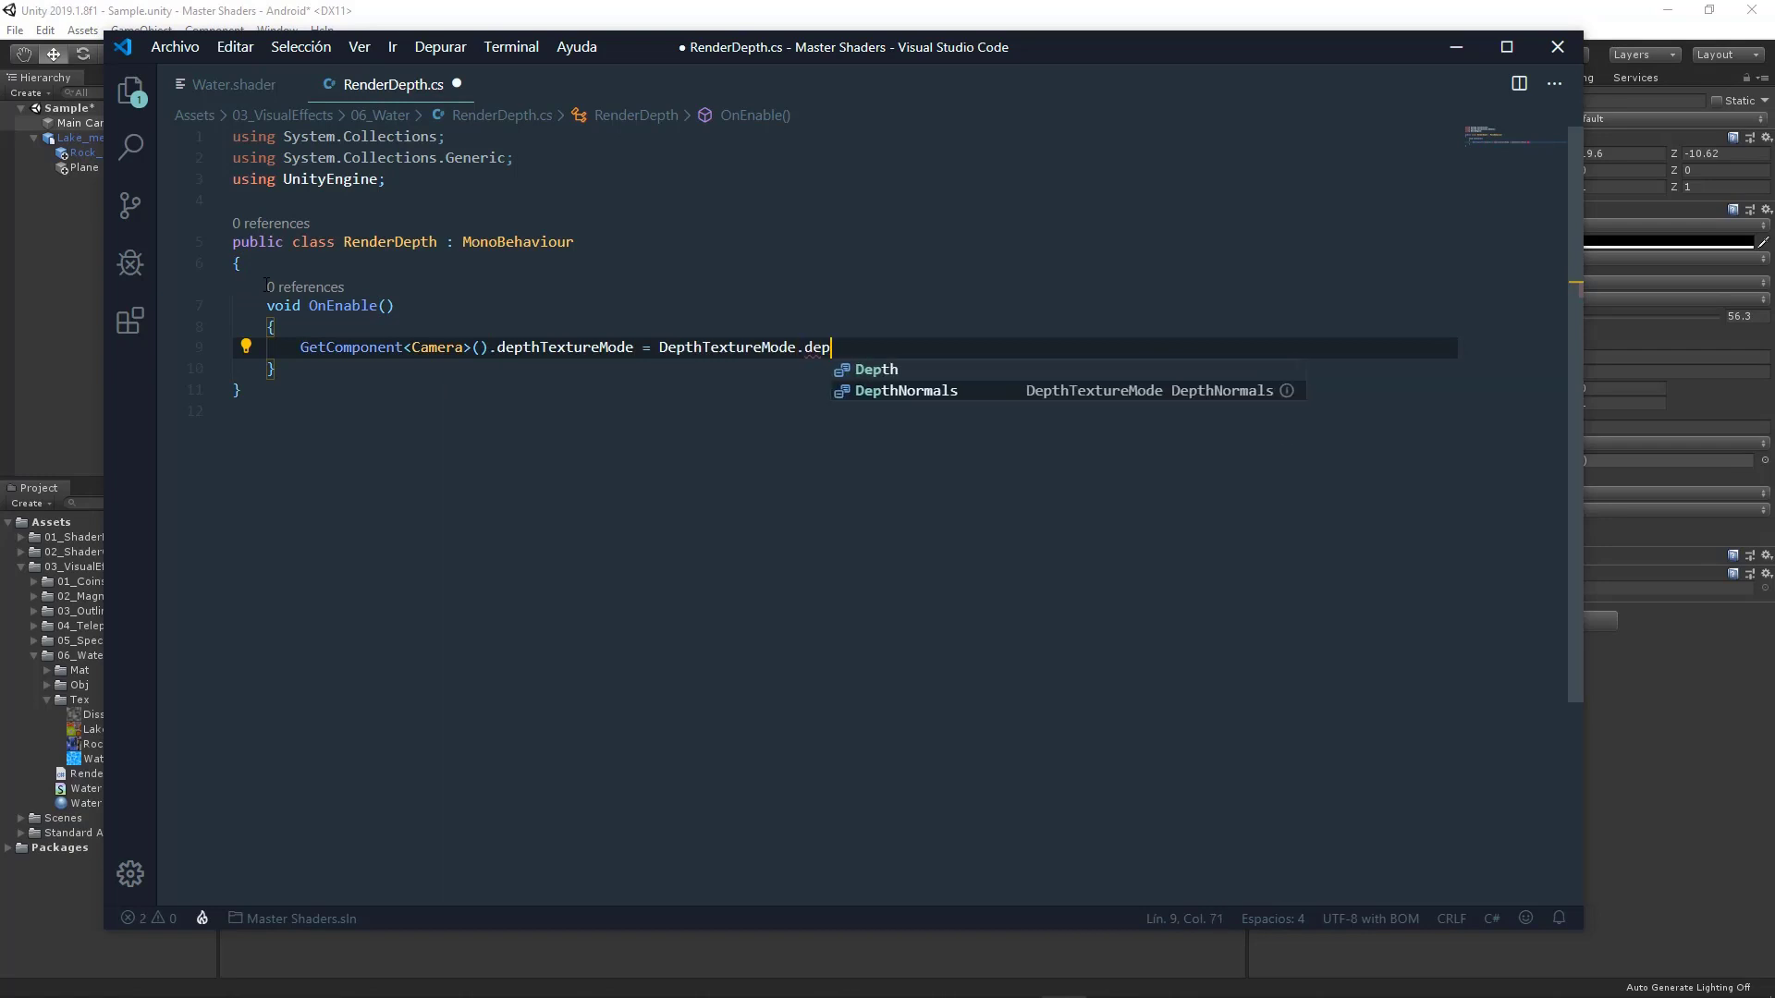
pyautogui.press('Tab')
pyautogui.write(';')
# Add the [ExecuteInEditMode] attribute above the class and delete the two unused using lines.
pyautogui.click(419, 200)
pyautogui.press('Return')
pyautogui.write('[Exe')
pyautogui.press('Tab')
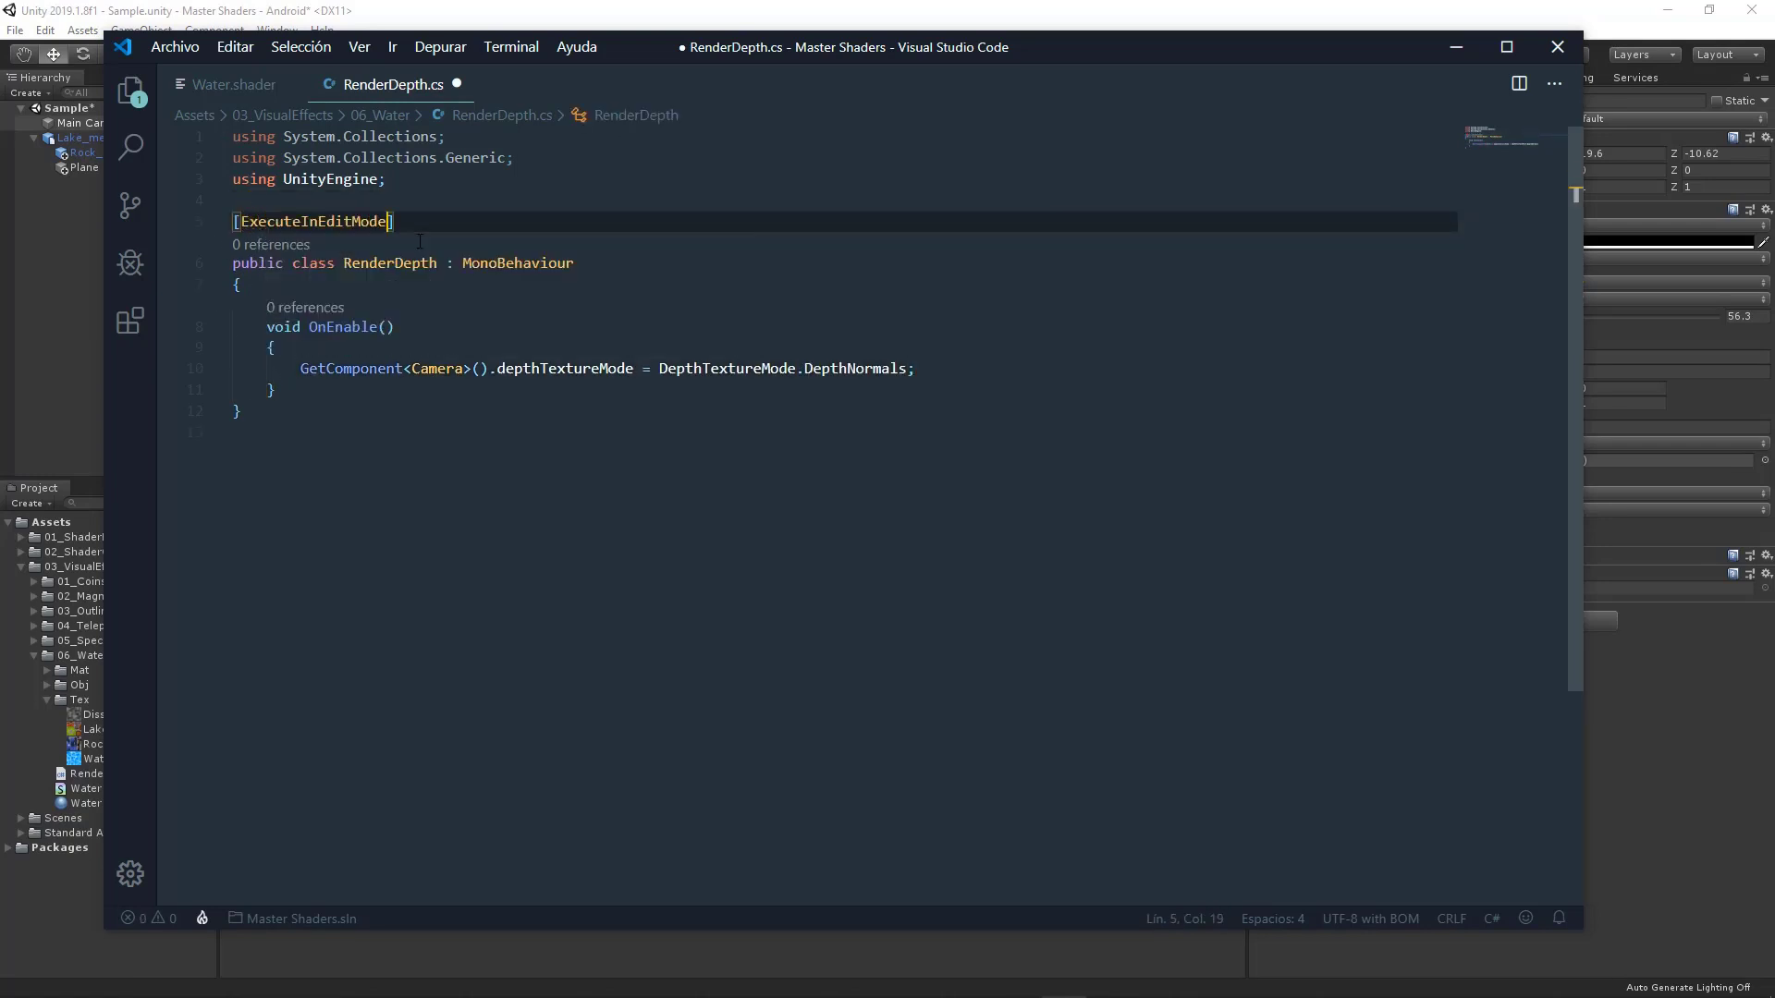
pyautogui.moveTo(231, 136); pyautogui.dragTo(231, 179)
pyautogui.press('BackSpace')
# Save RenderDepth.cs.
pyautogui.click(536, 530)
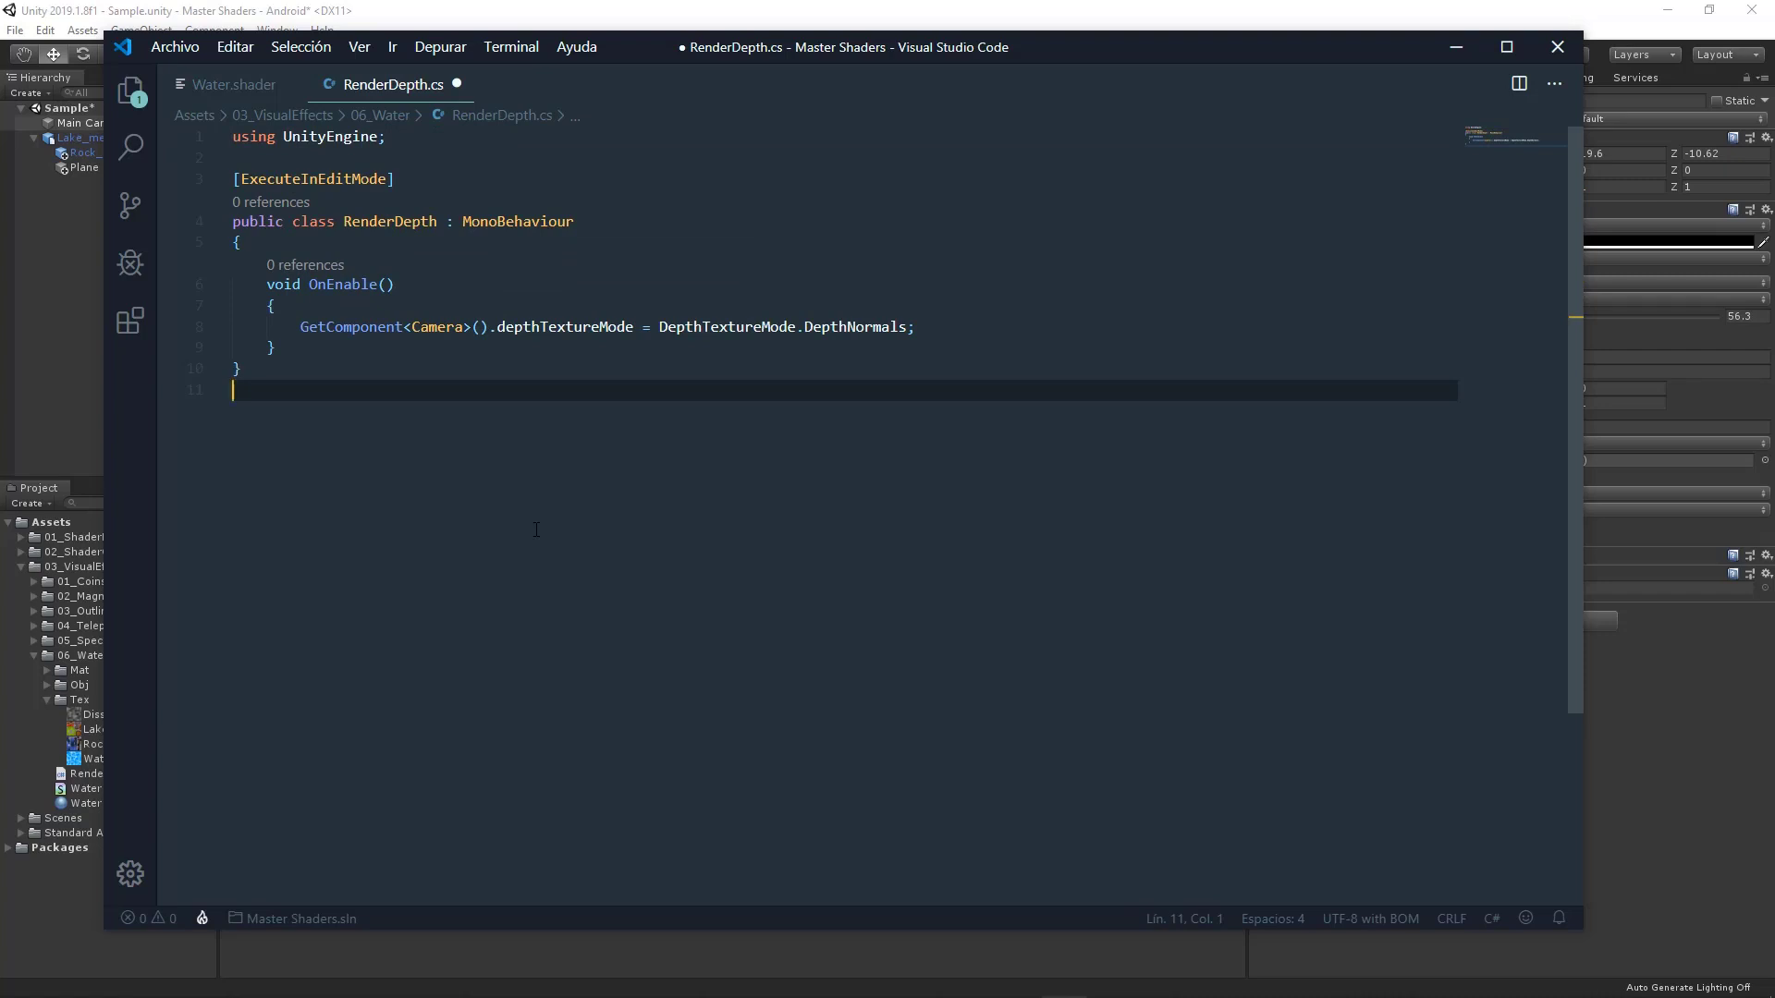
pyautogui.hotkey('ctrl', 's')
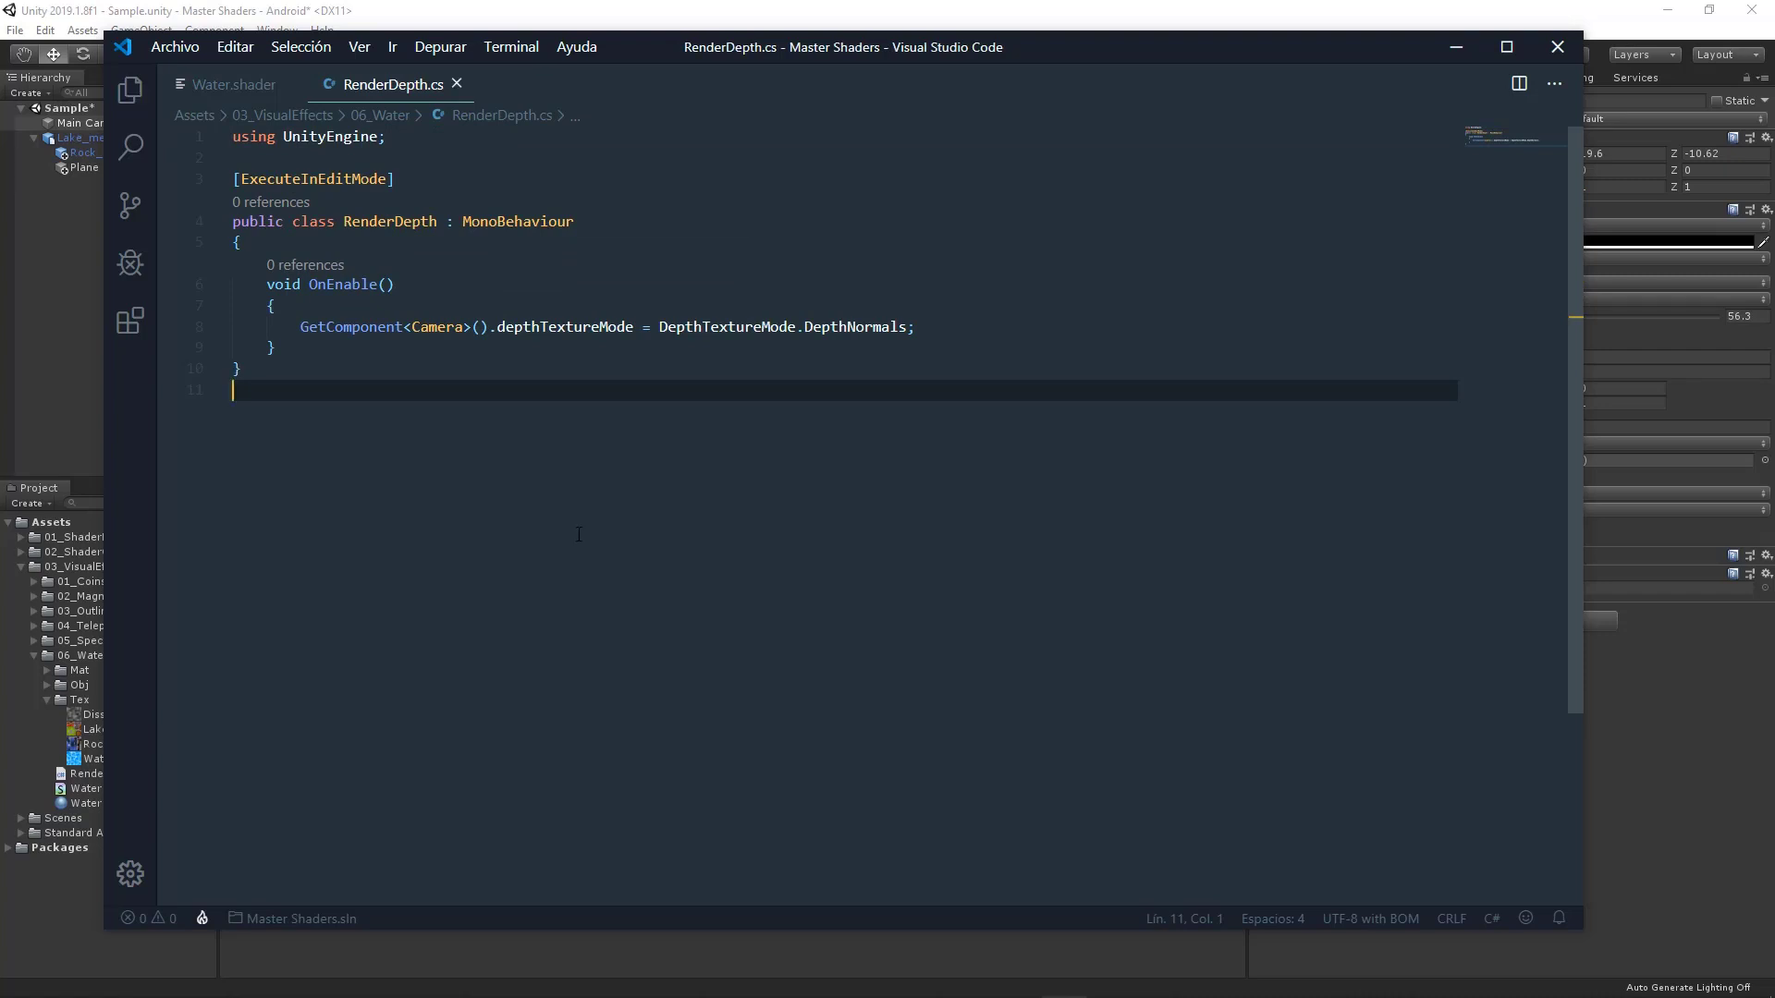
pyautogui.hotkey('ctrl', 'z')
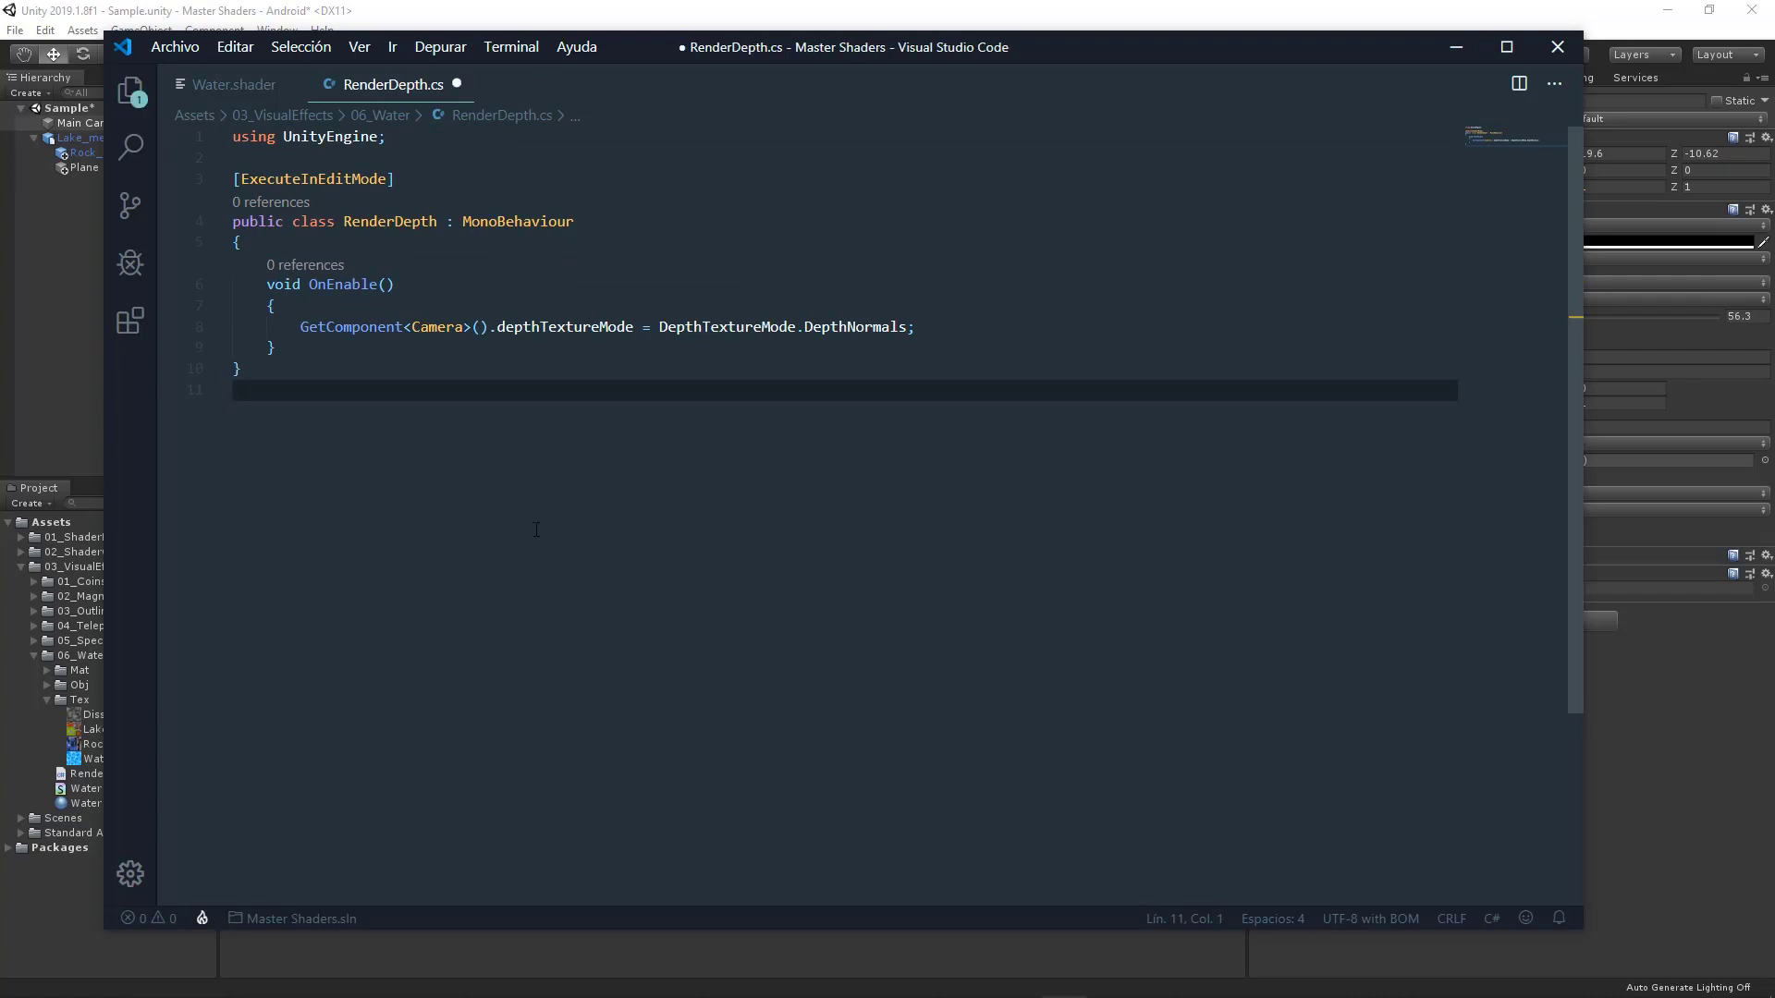
pyautogui.hotkey('ctrl', 's')
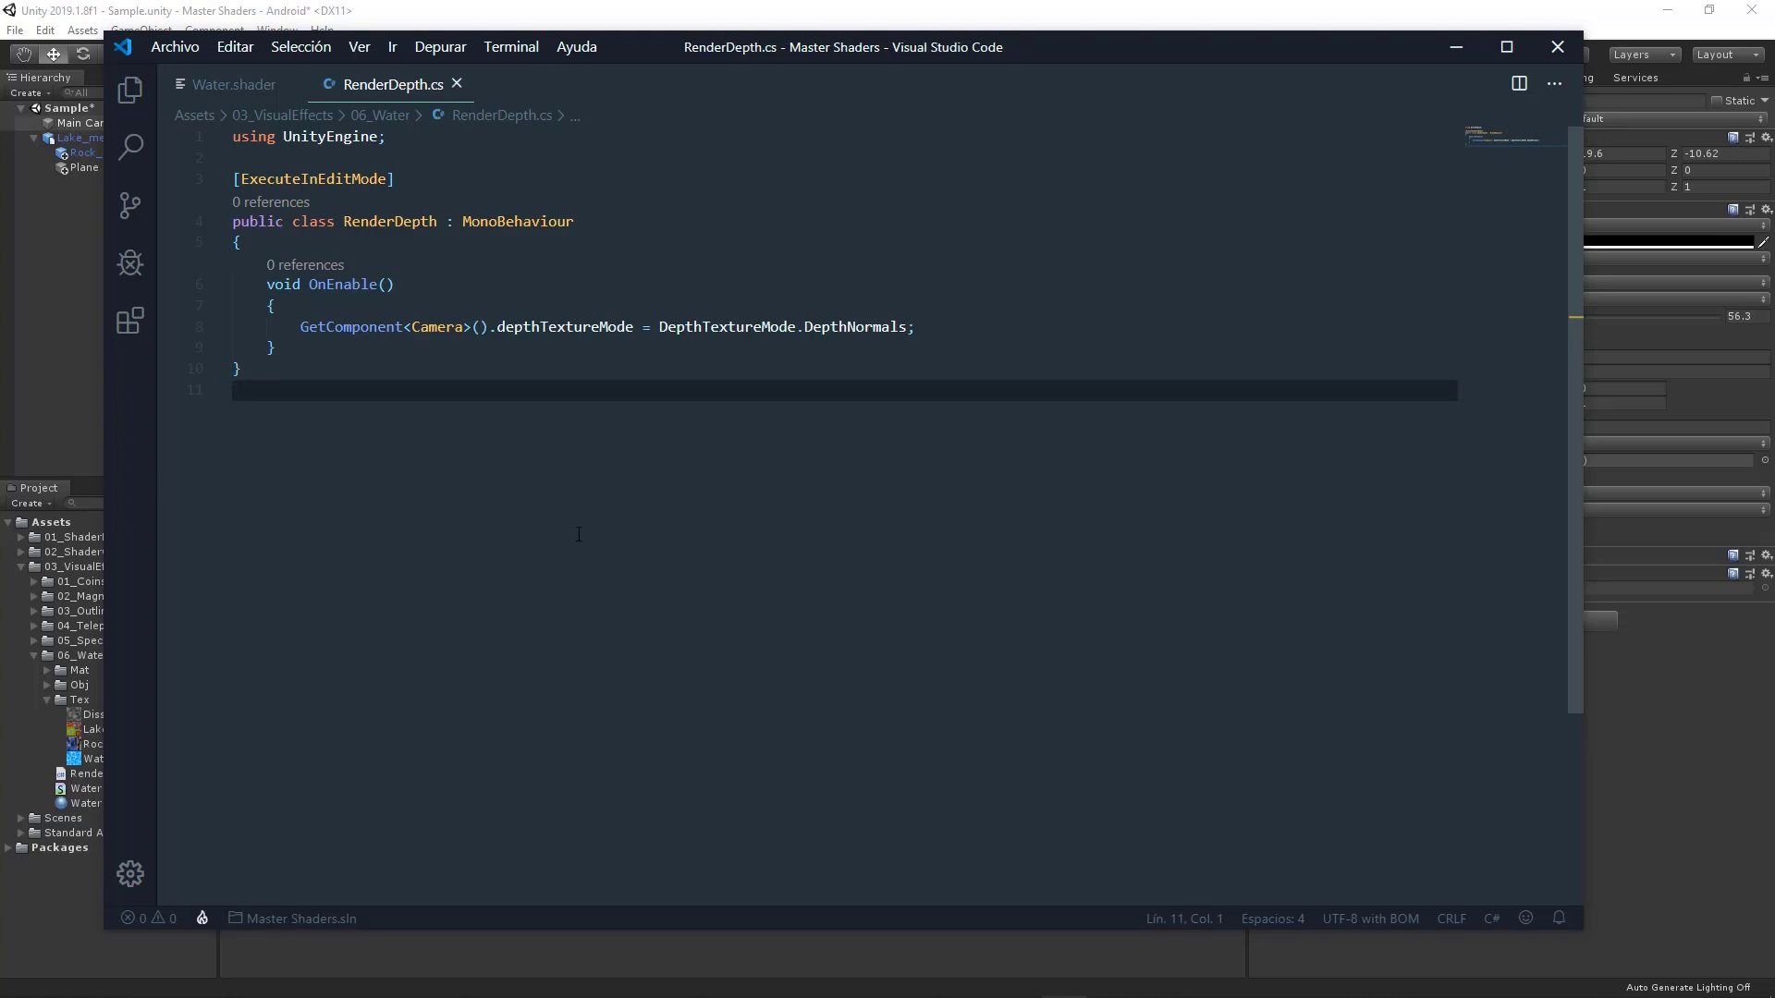
pyautogui.hotkey('ctrl', 'z')
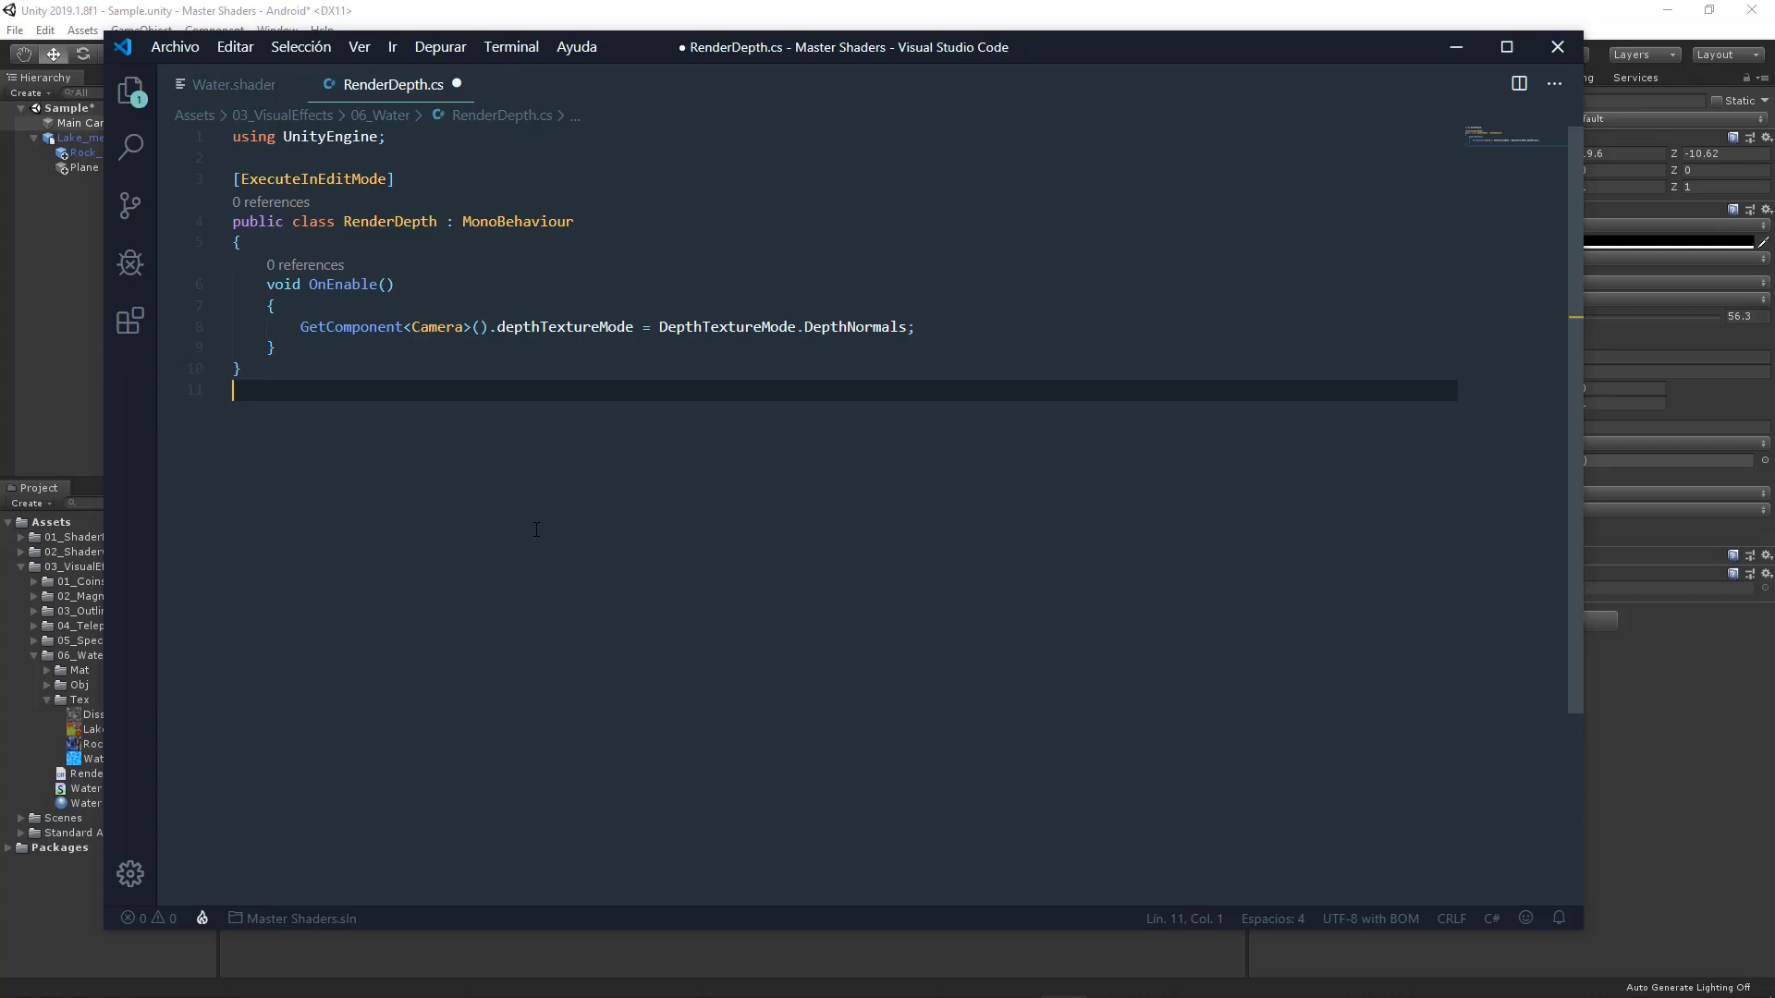
pyautogui.hotkey('ctrl', 's')
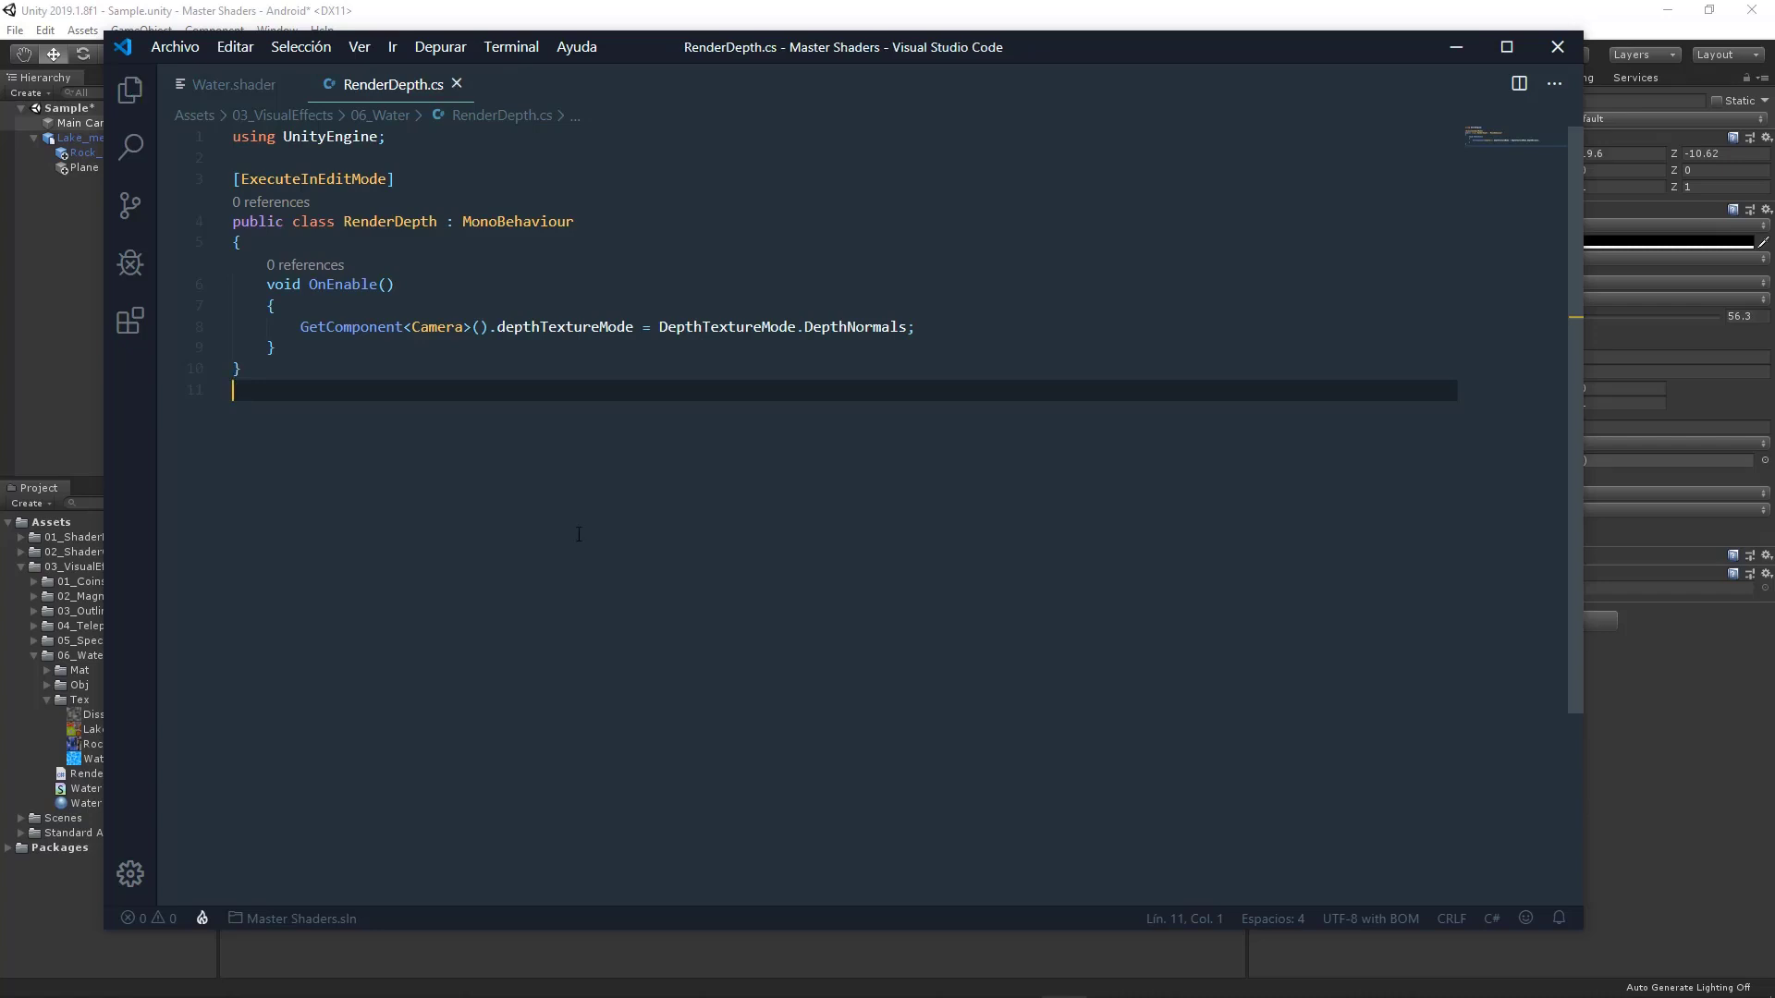
pyautogui.hotkey('ctrl', 'z')
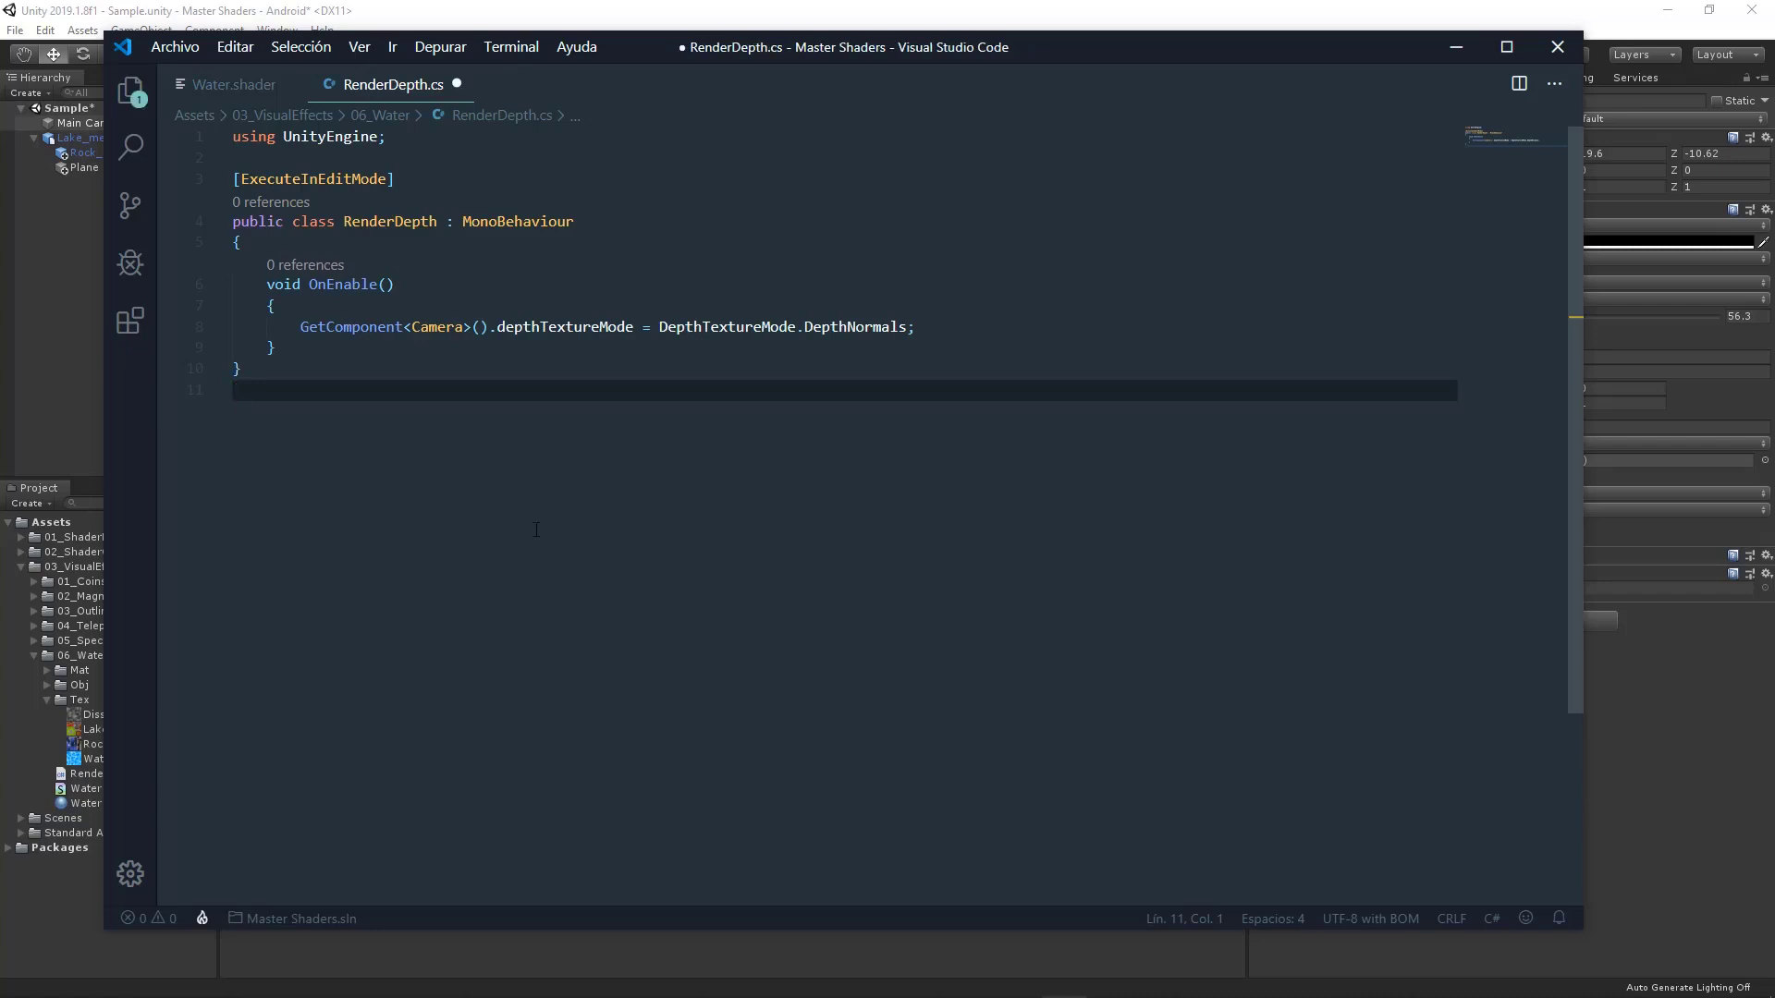
pyautogui.hotkey('ctrl', 's')
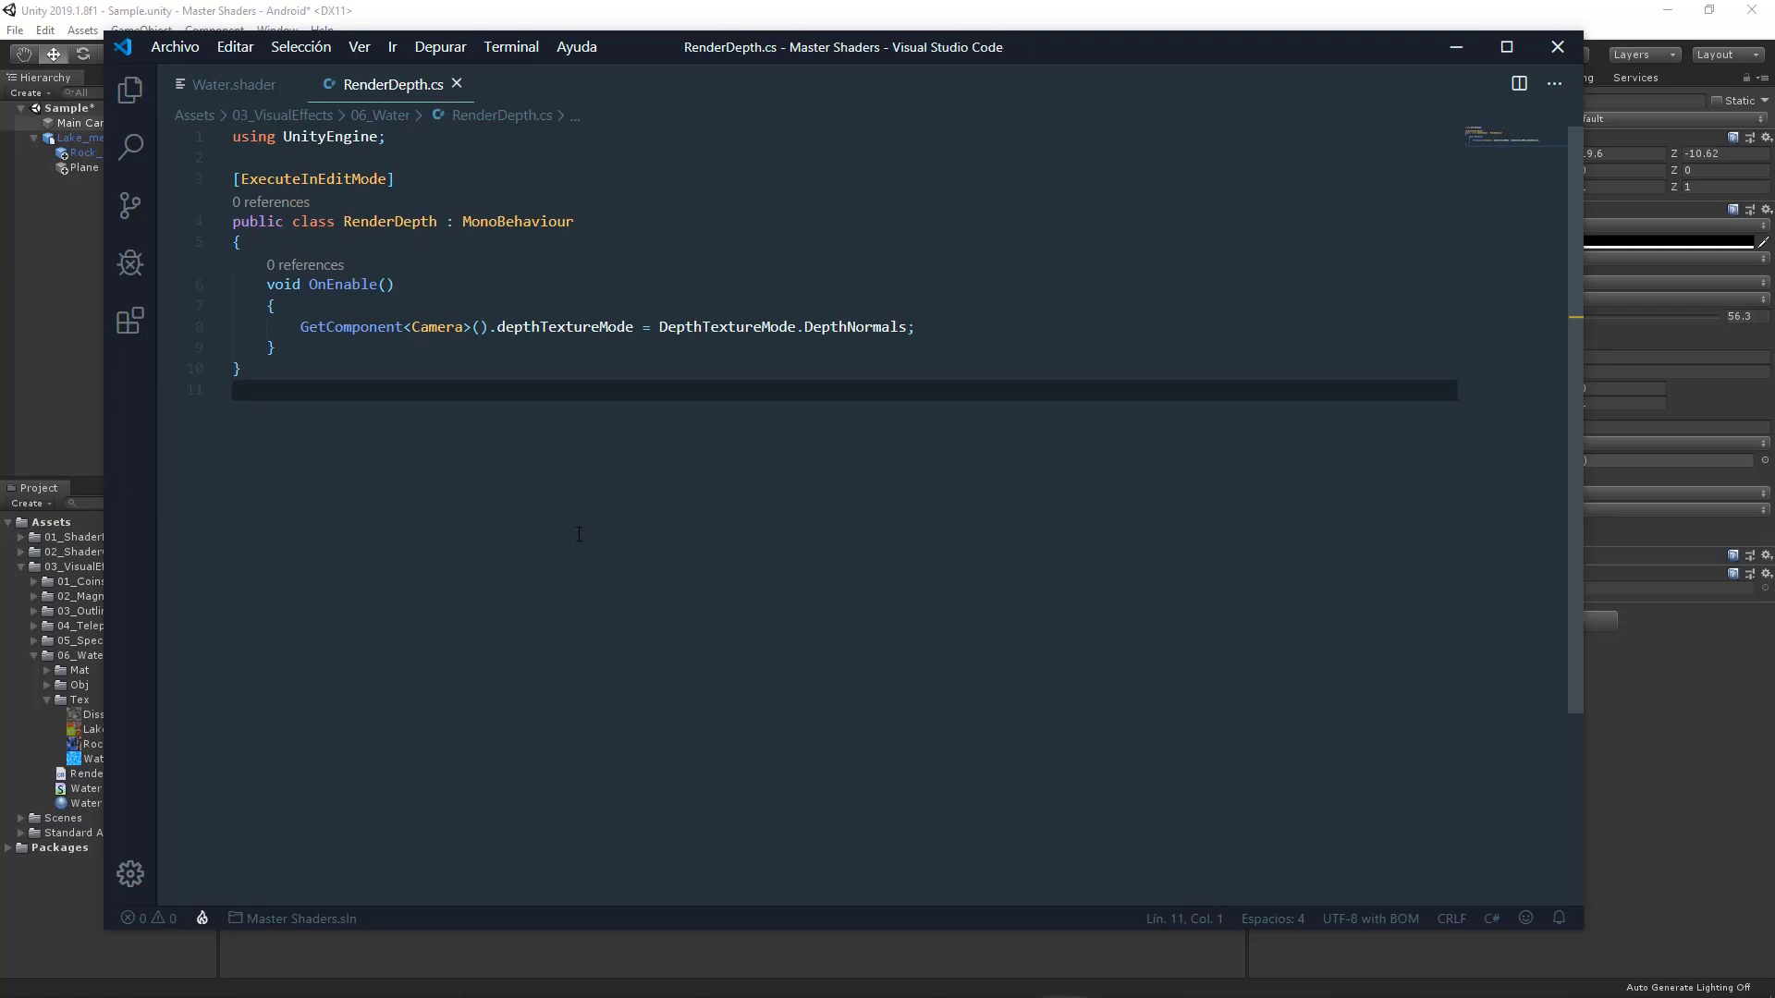
pyautogui.hotkey('ctrl', 'z')
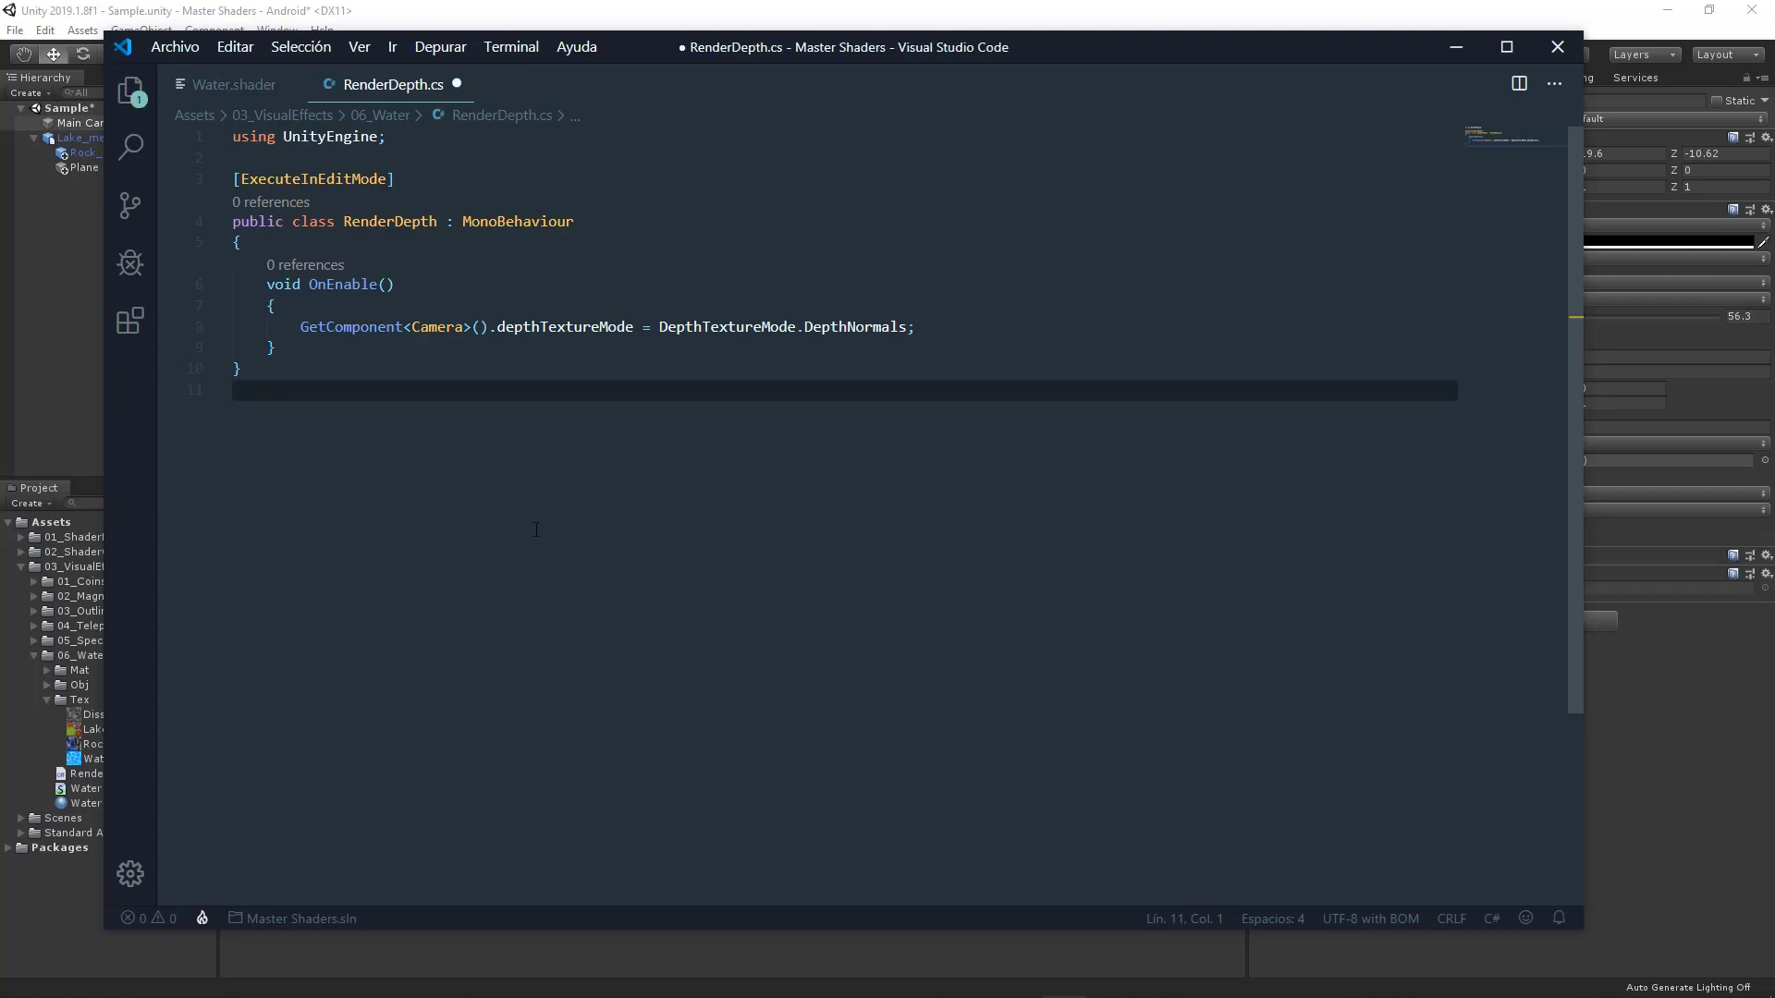
pyautogui.hotkey('ctrl', 's')
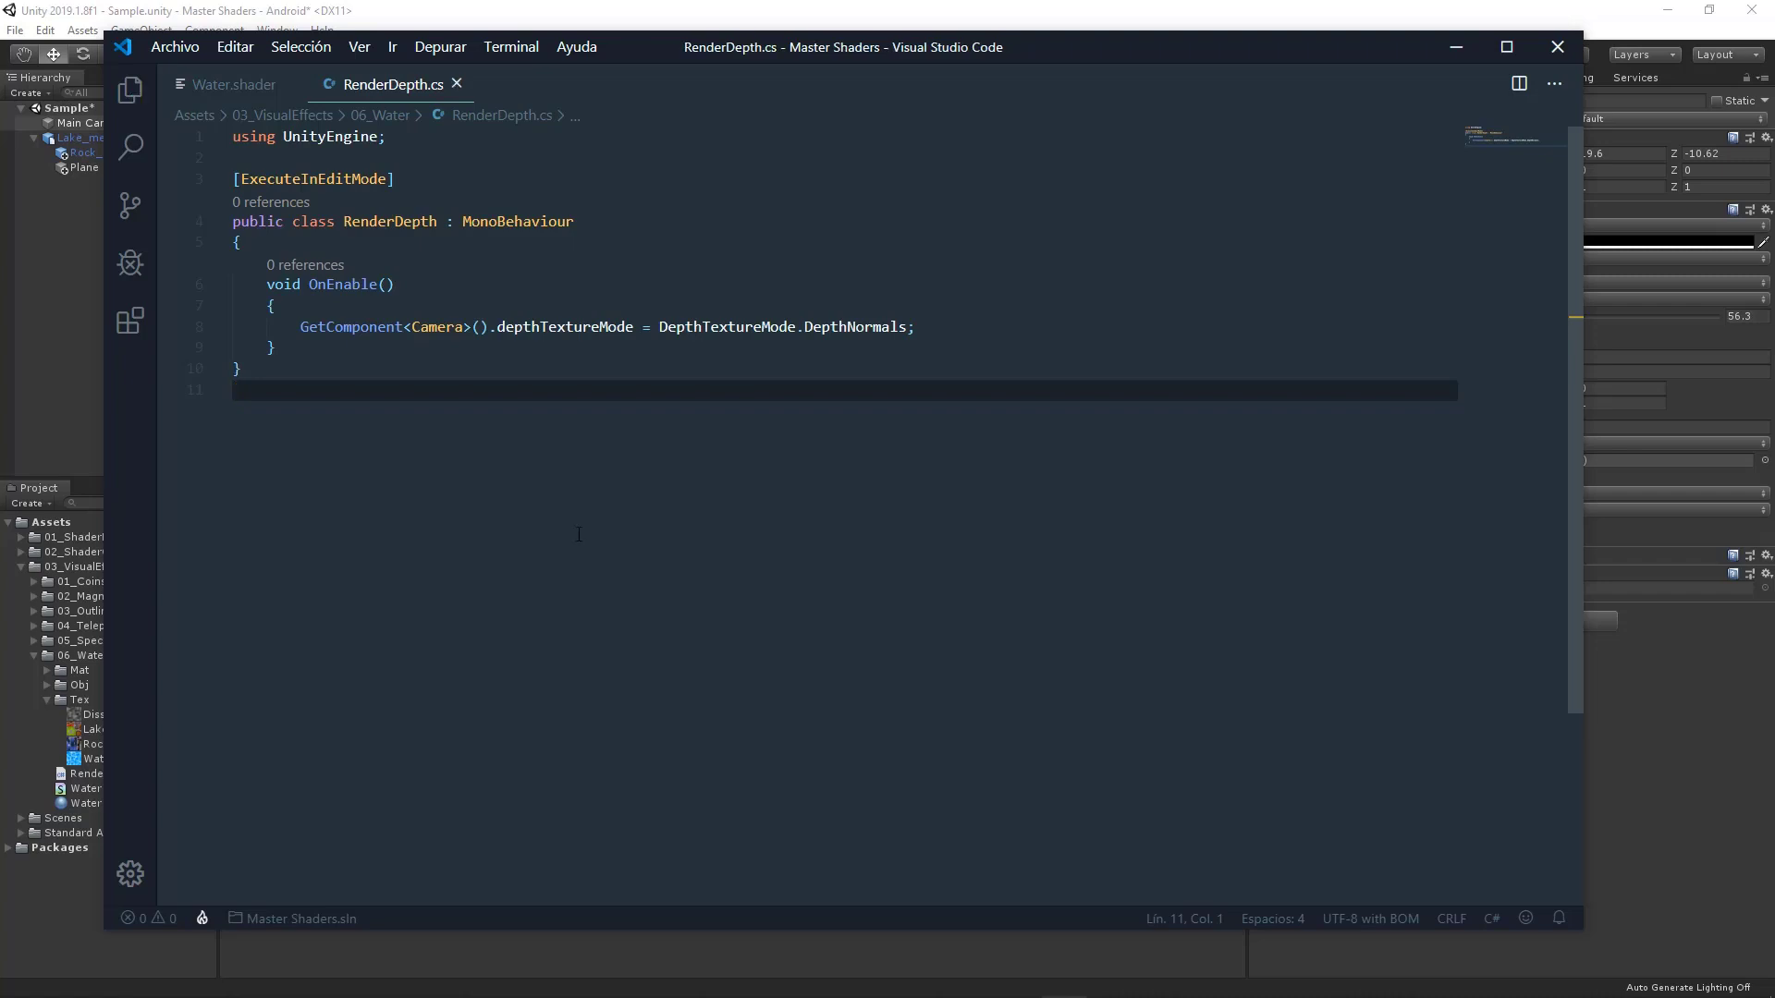
pyautogui.hotkey('ctrl', 'z')
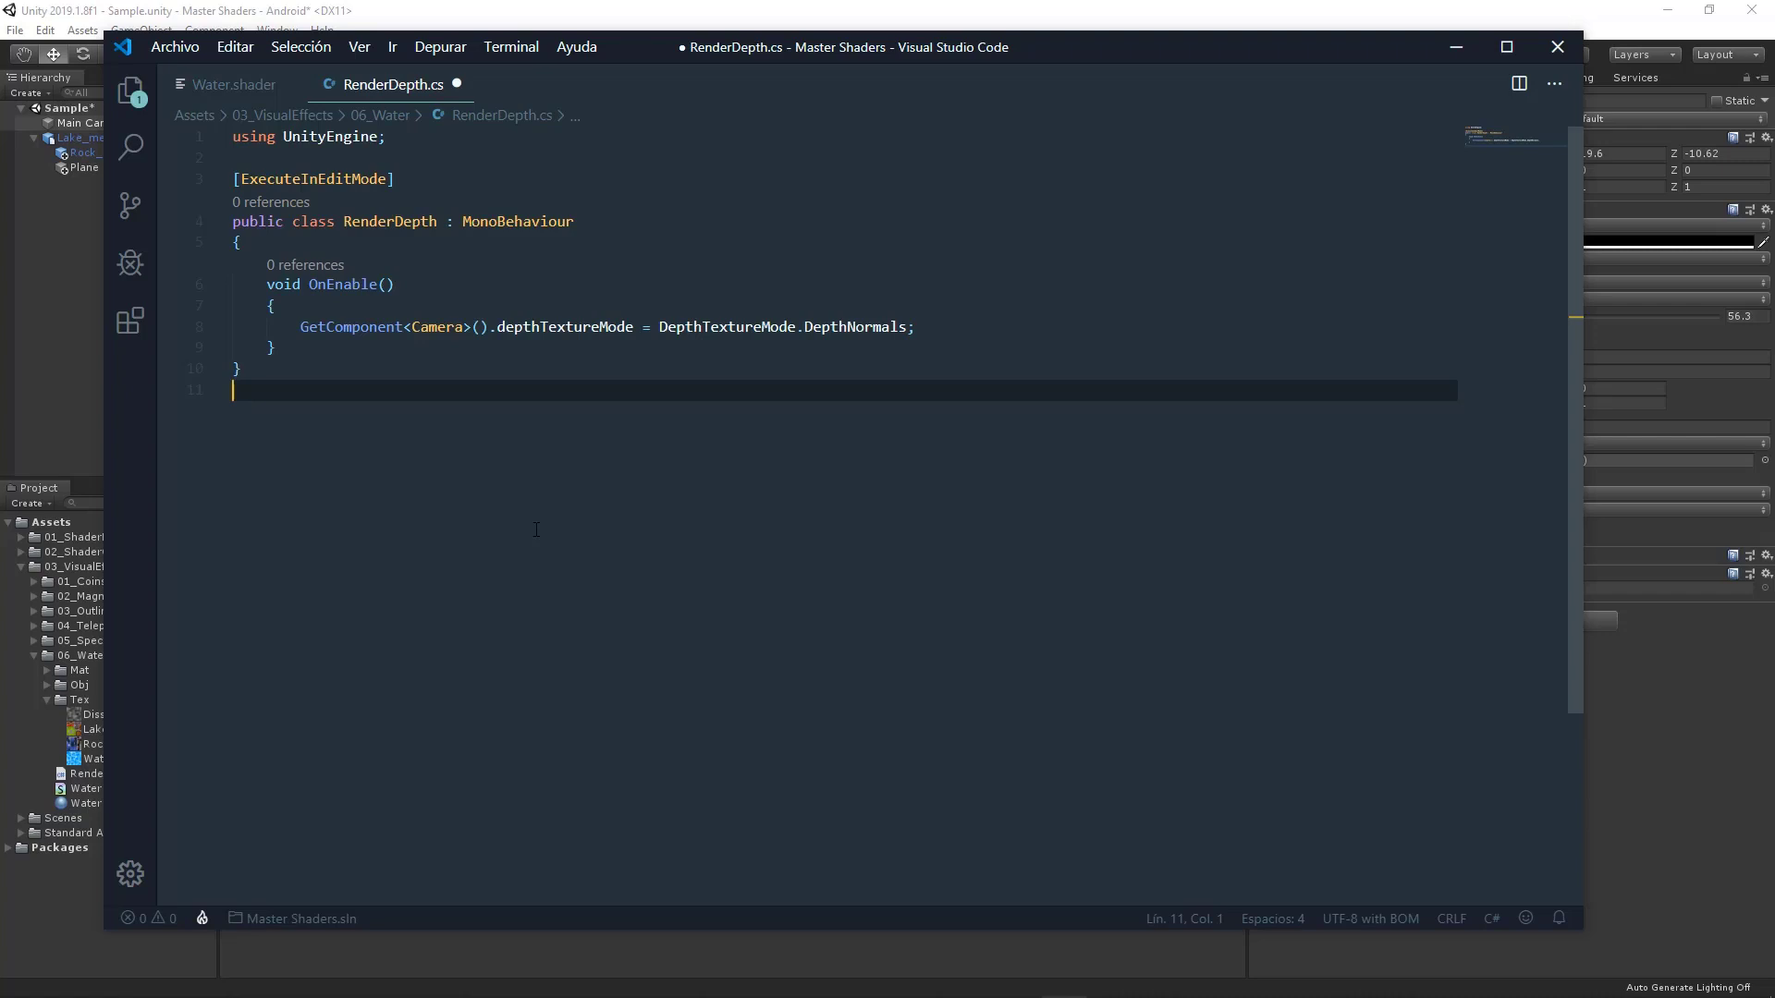
pyautogui.hotkey('ctrl', 's')
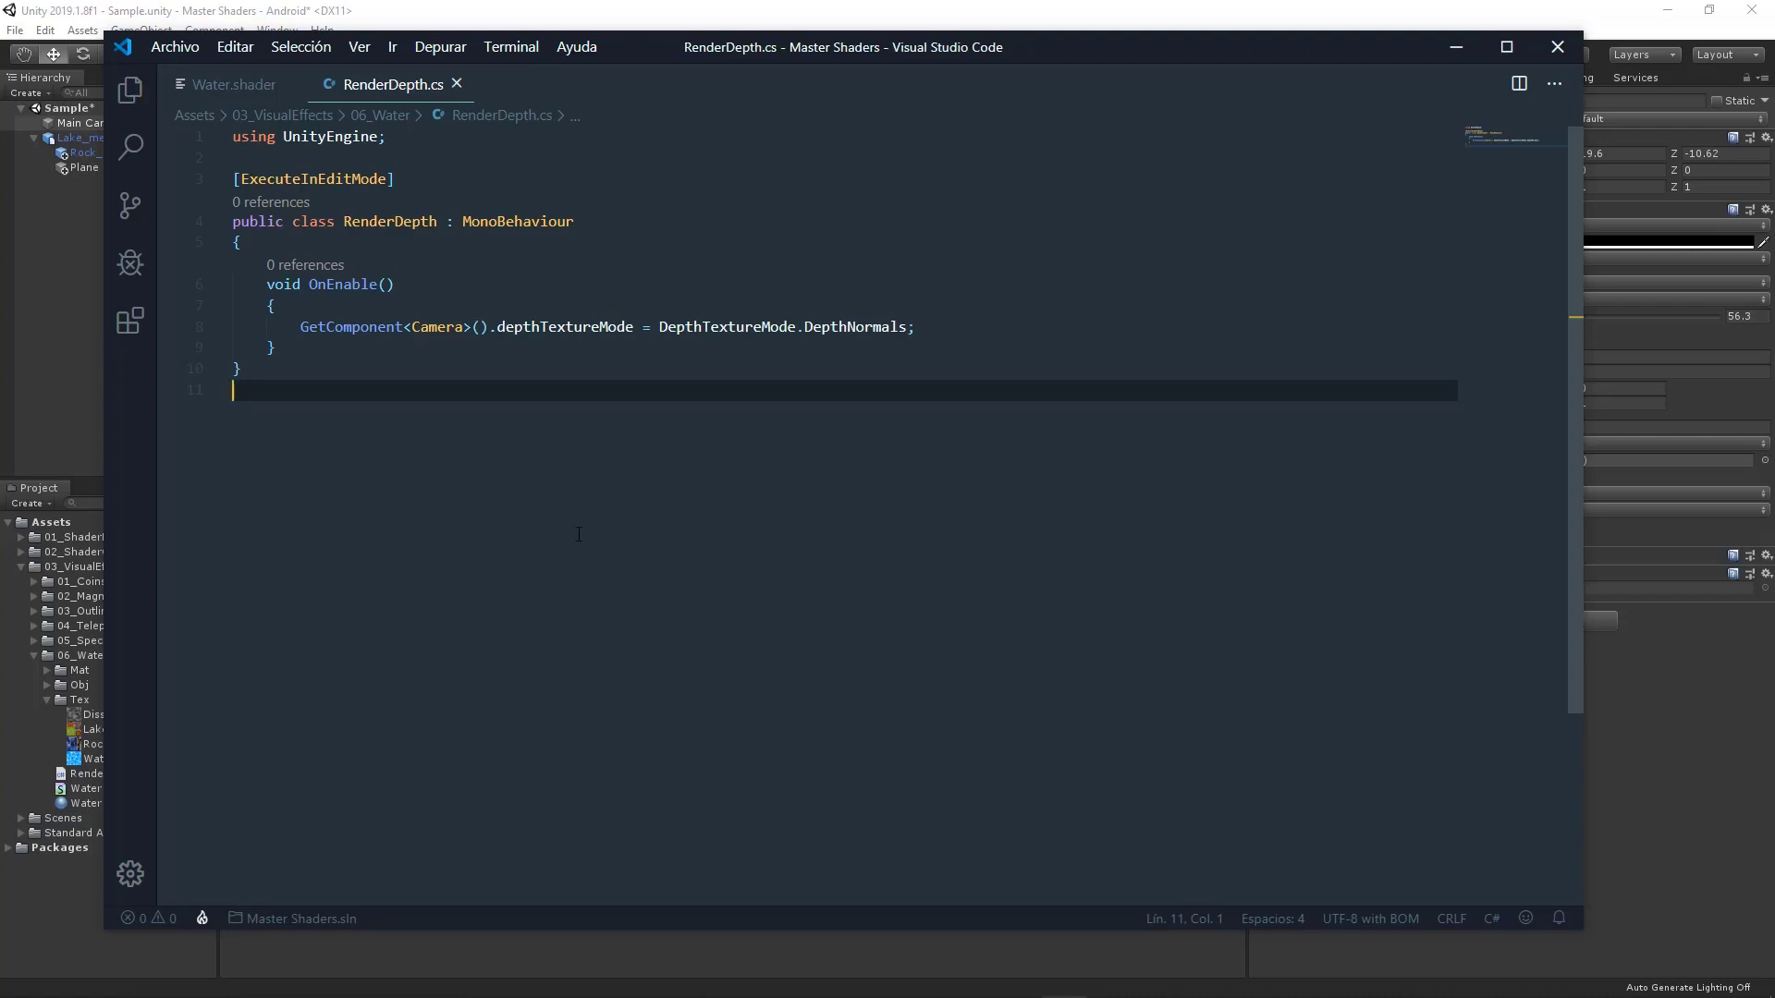
pyautogui.hotkey('ctrl', 'z')
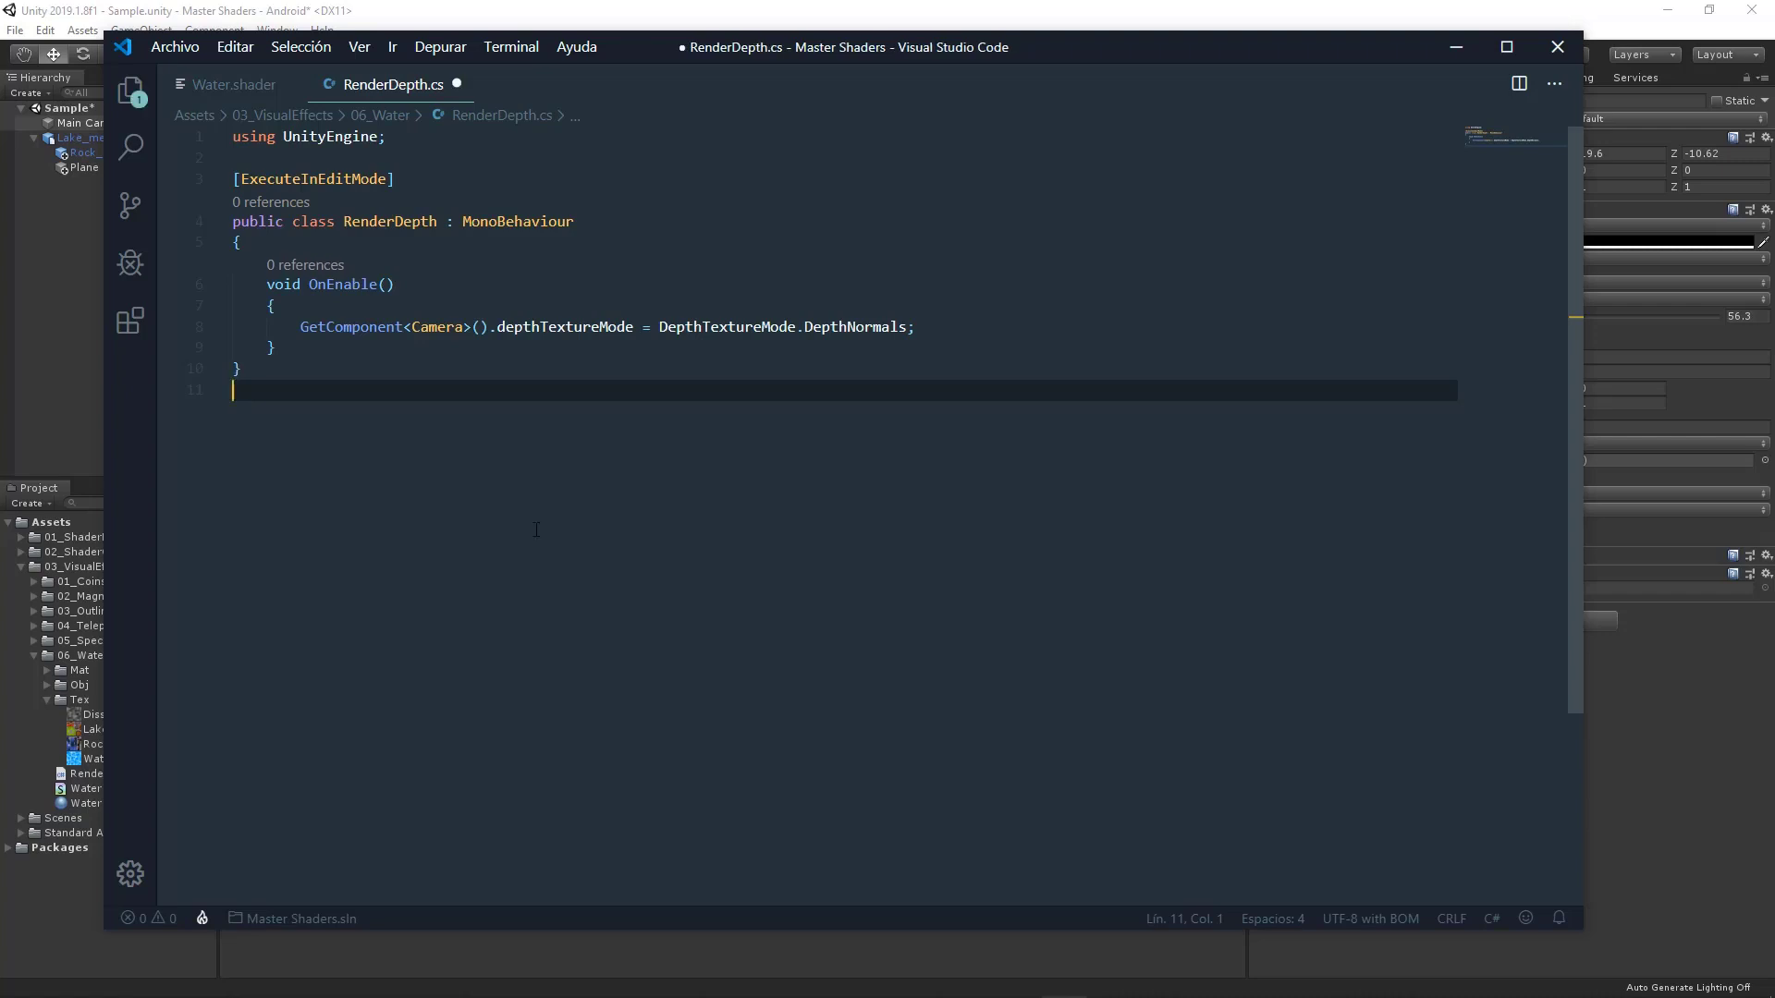
pyautogui.hotkey('ctrl', 's')
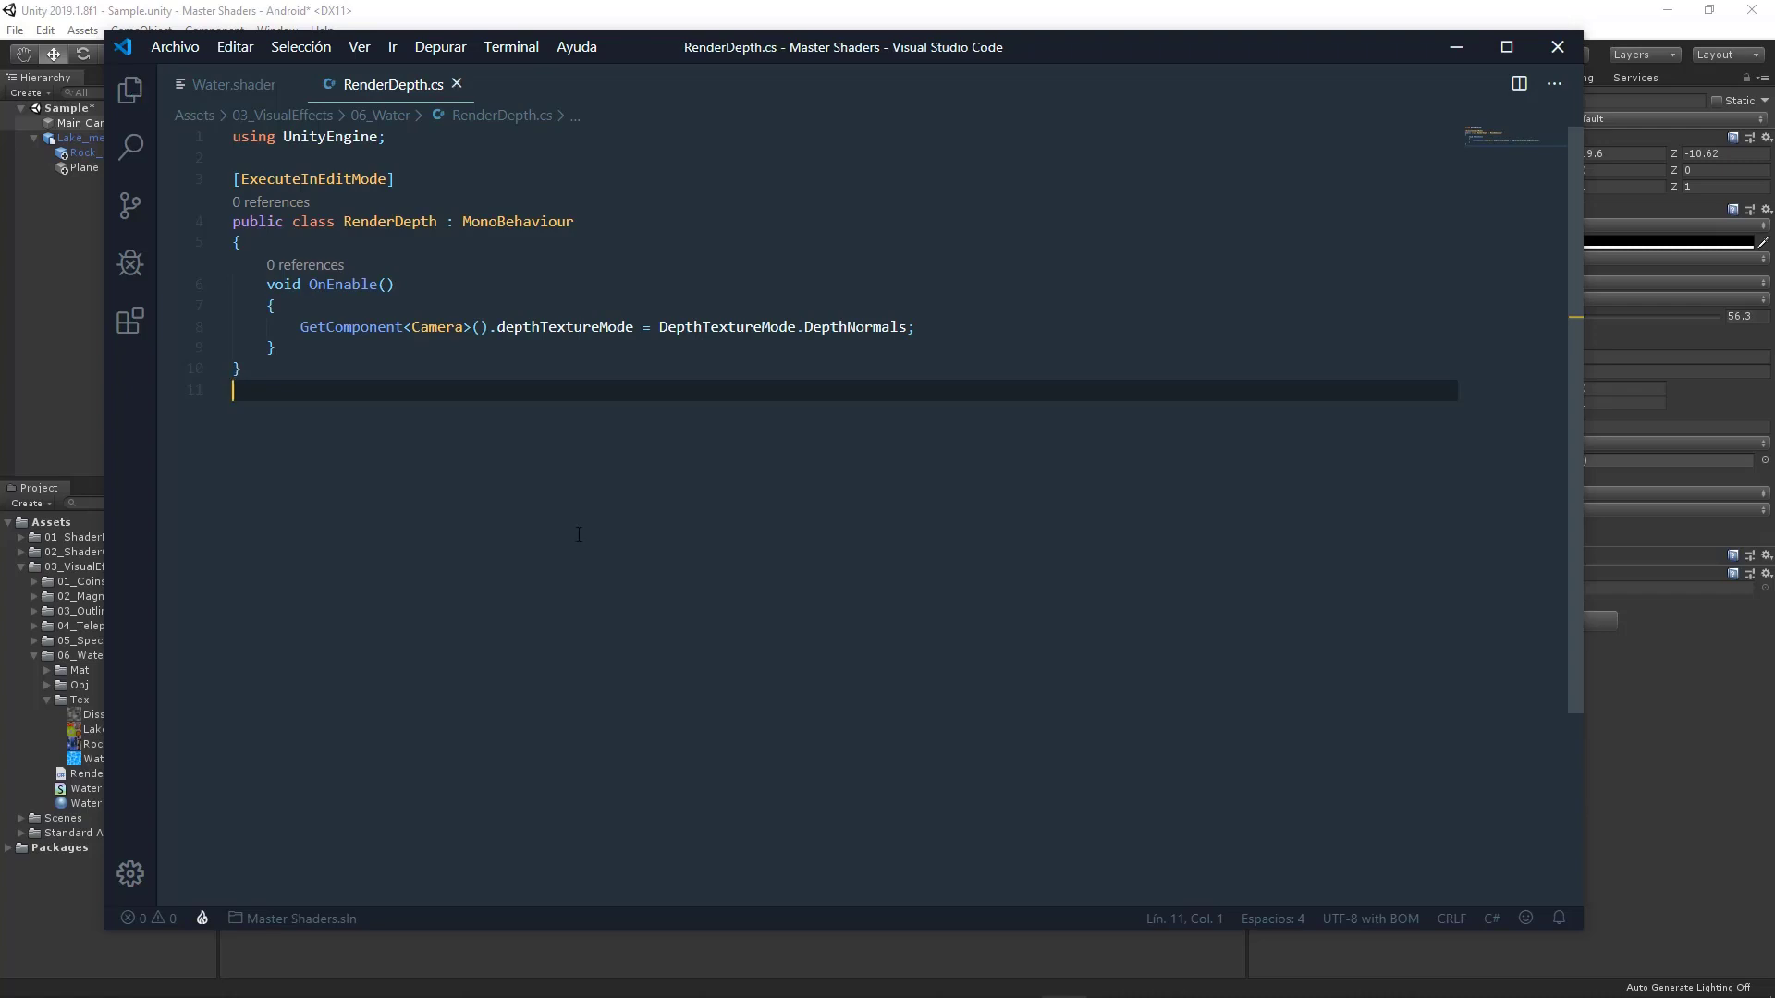
pyautogui.hotkey('ctrl', 'z')
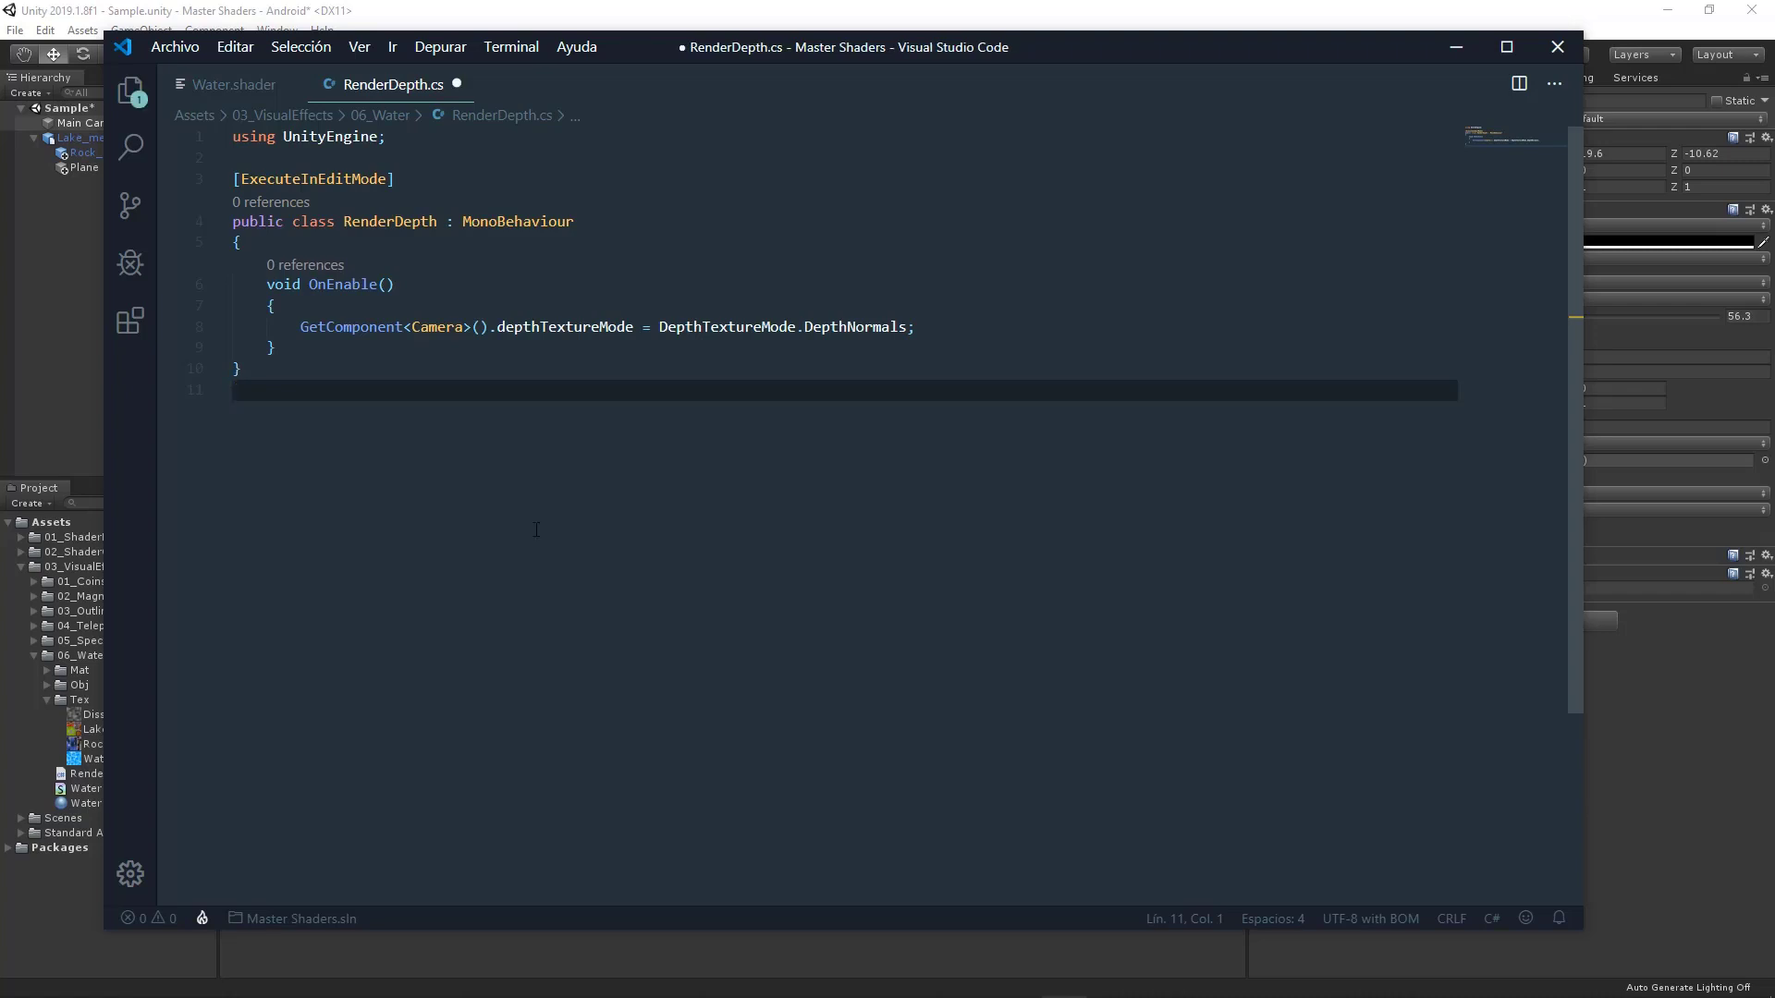
pyautogui.hotkey('ctrl', 's')
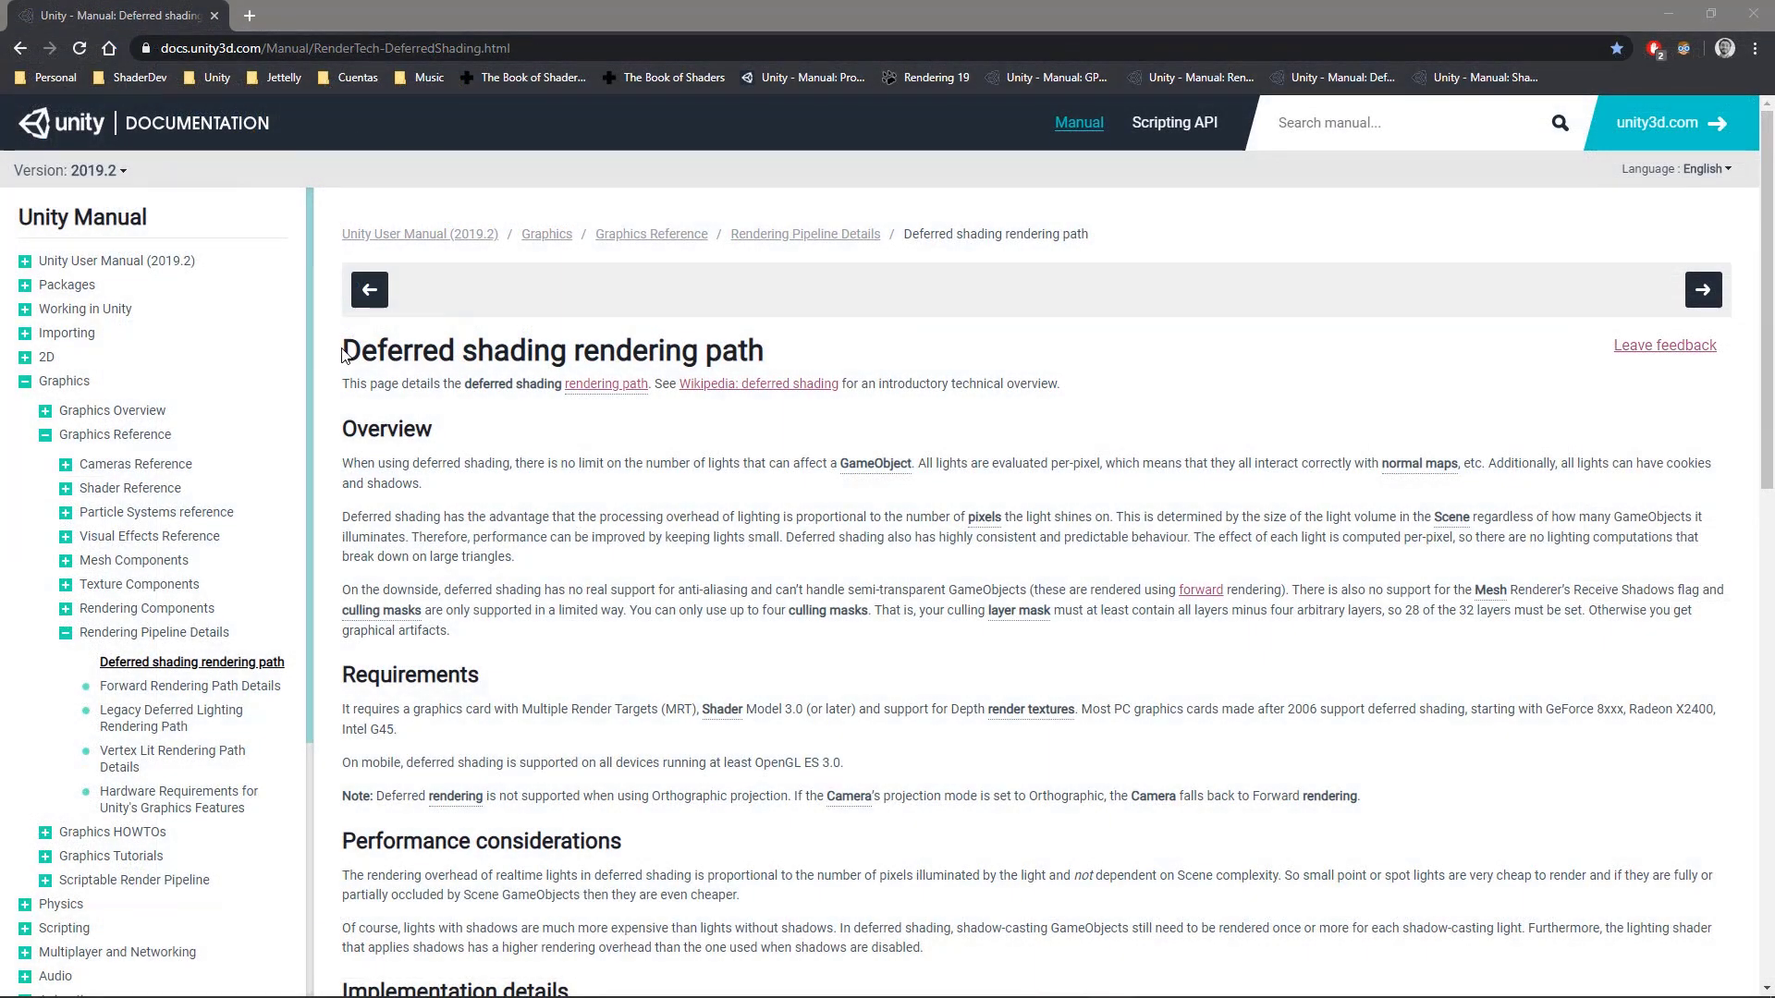
# On the Deferred shading manual page, highlight the Requirements sentence about mobile OpenGL ES 3.0 support.
pyautogui.moveTo(344, 351); pyautogui.dragTo(836, 370)
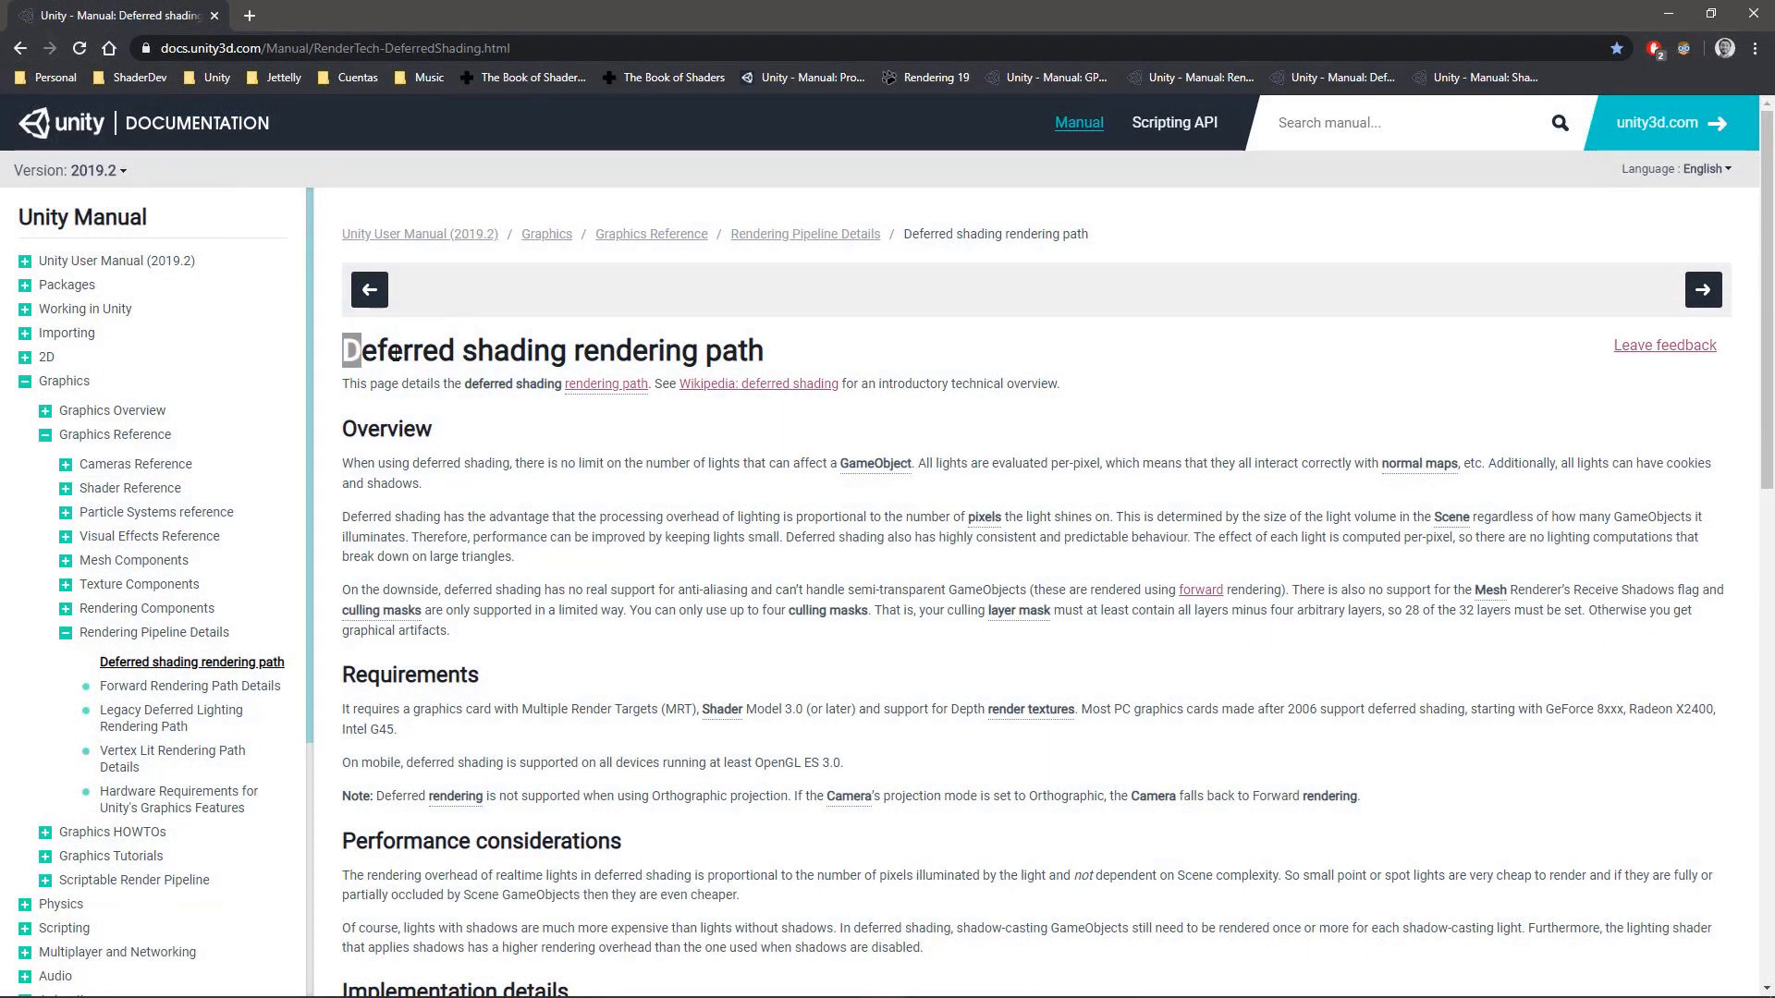
pyautogui.click(964, 358)
pyautogui.scroll(-3, 823, 453)
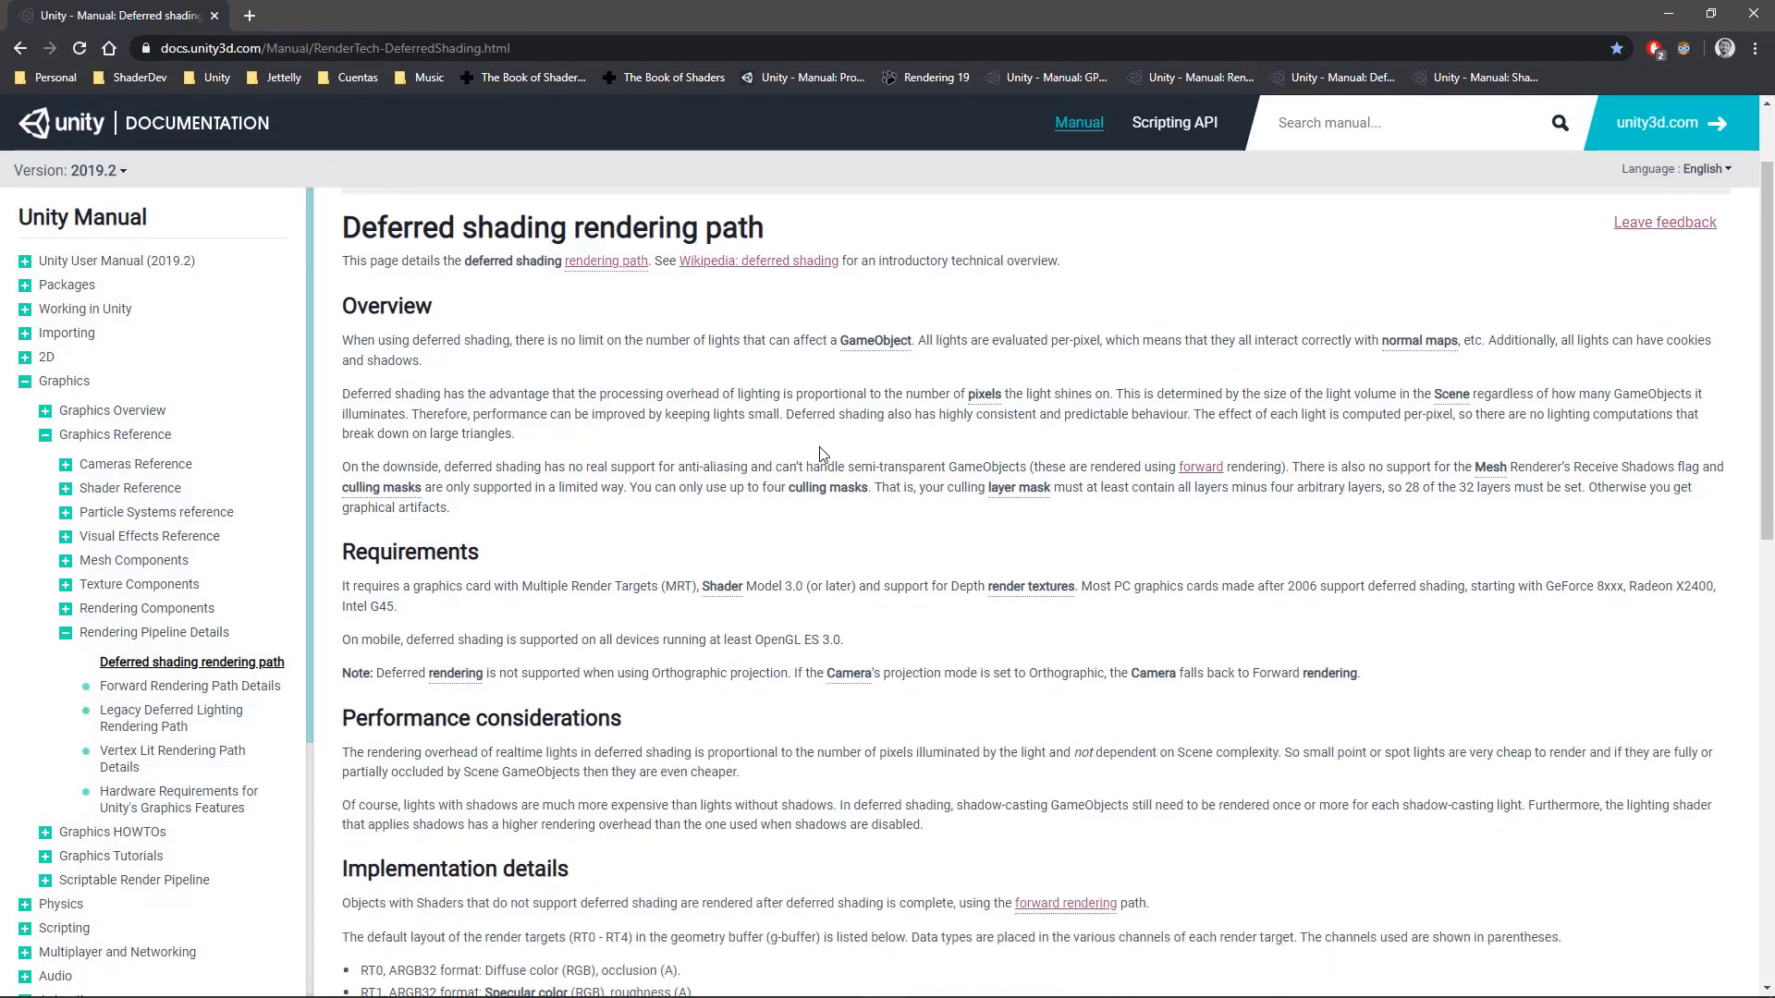
pyautogui.moveTo(340, 516); pyautogui.dragTo(881, 528)
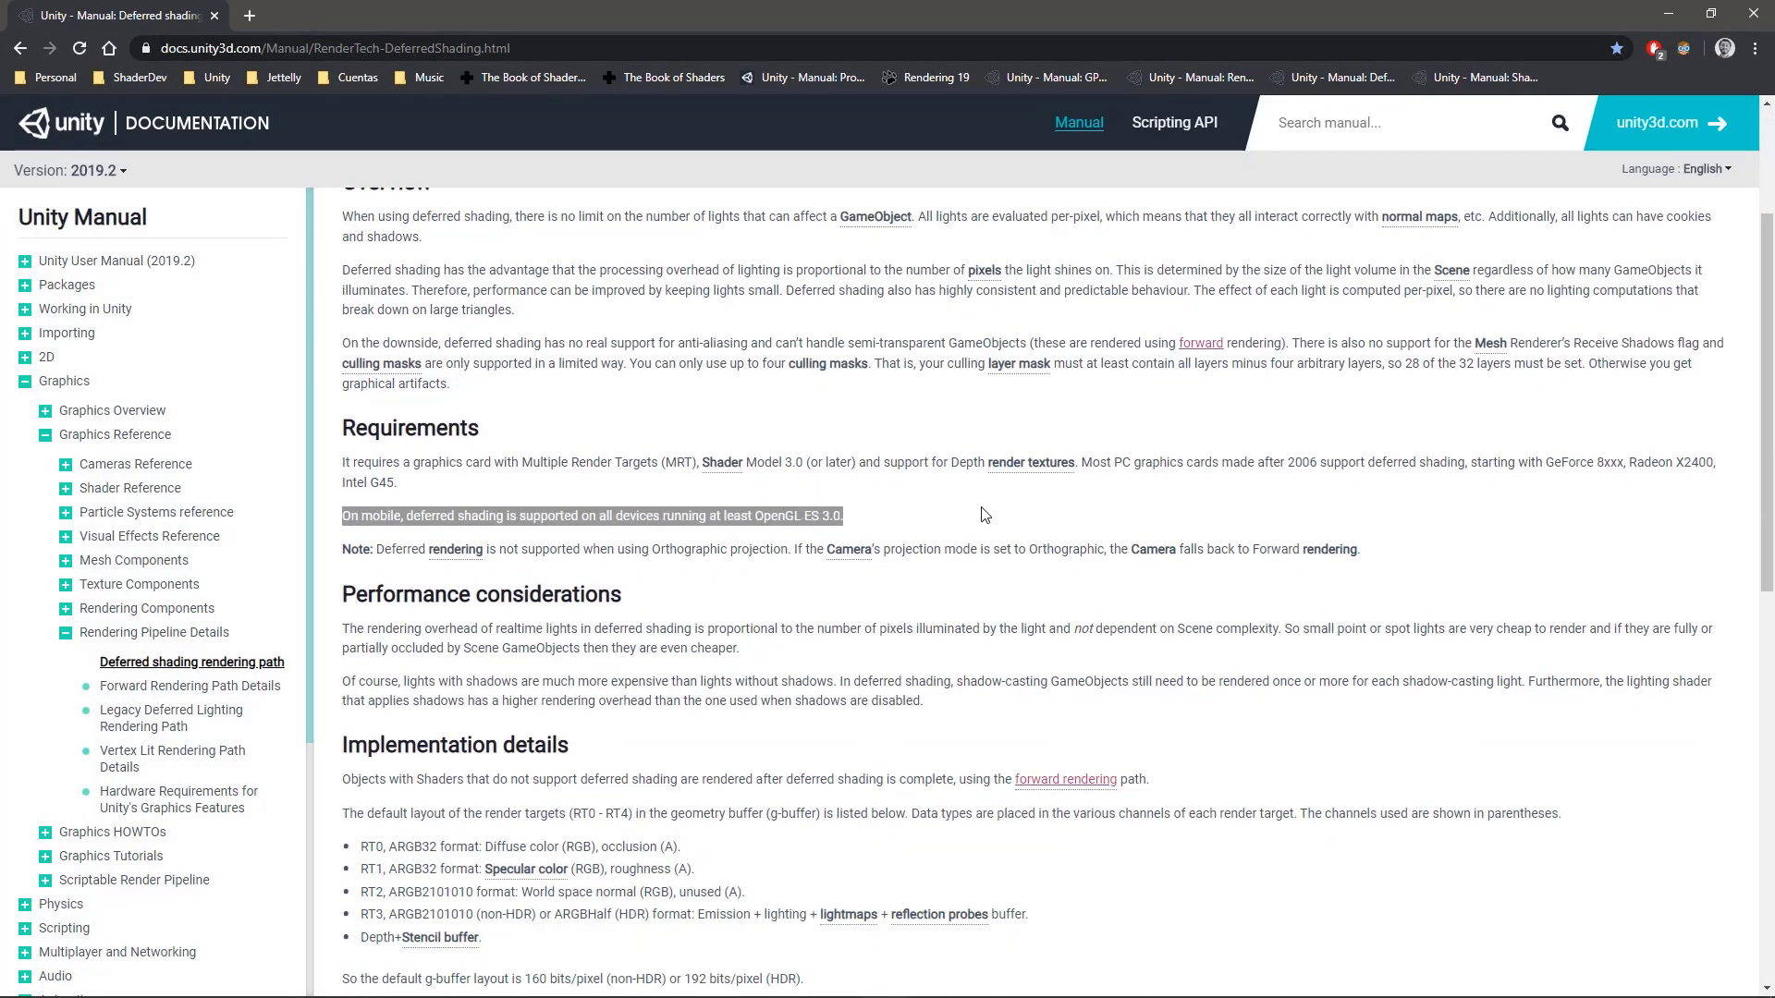
pyautogui.scroll(-1, 983, 513)
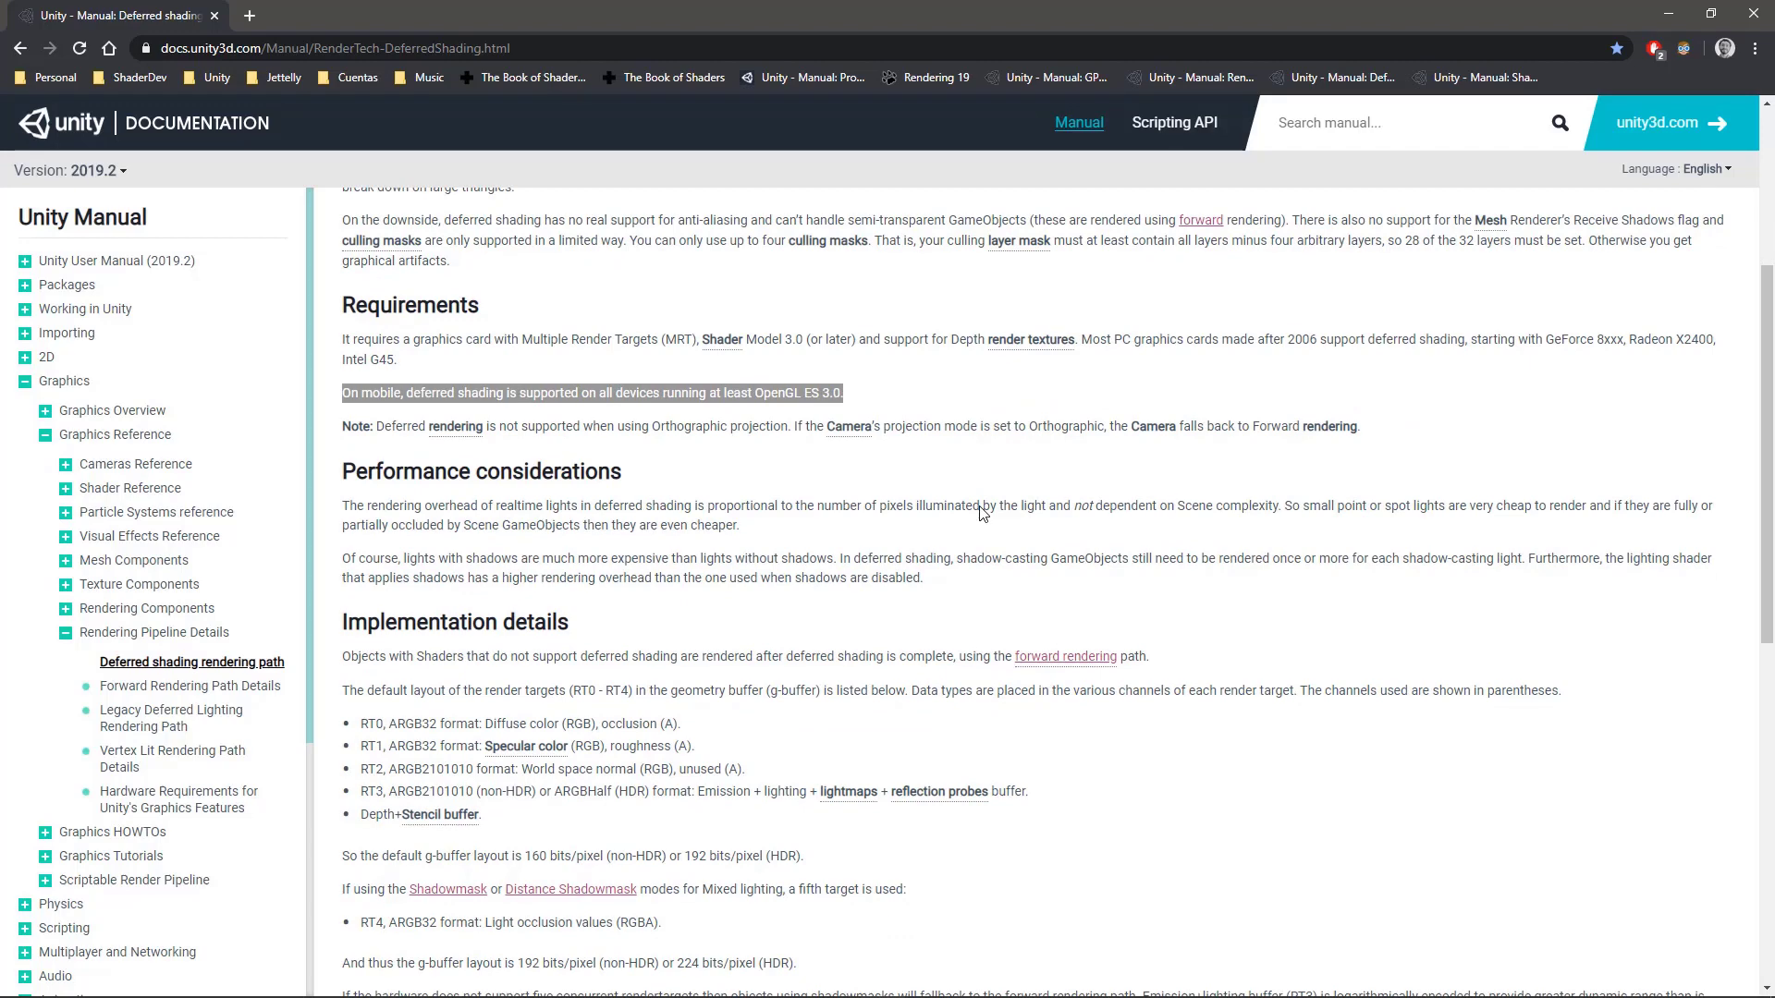